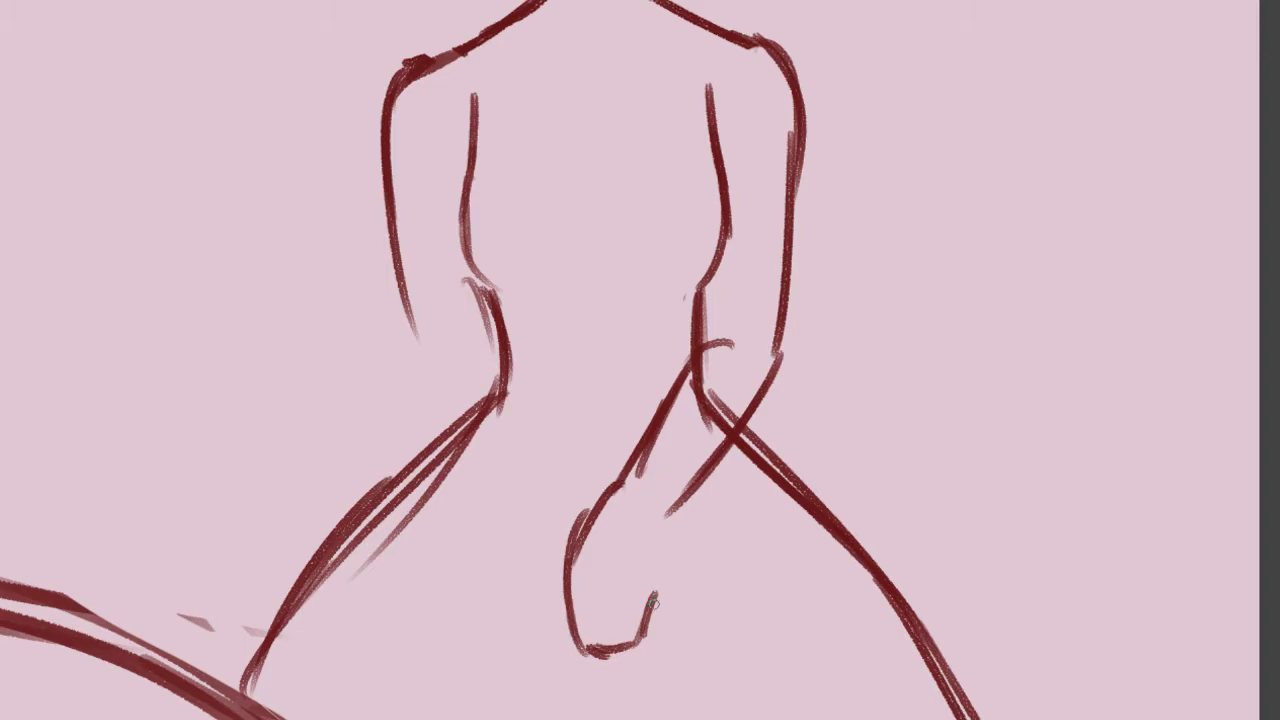
- Sketch the side of the hand below the forearm and separate its fingers with short vertical lines
{"action": "mouse_move", "coordinate": [640, 608]}
{"action": "left_mouse_down"}
{"action": "mouse_move", "coordinate": [689, 547]}
{"action": "mouse_move", "coordinate": [688, 516]}
{"action": "left_mouse_up"}
{"action": "mouse_move", "coordinate": [664, 585]}
{"action": "left_mouse_down"}
{"action": "mouse_move", "coordinate": [680, 505]}
{"action": "mouse_move", "coordinate": [680, 530]}
{"action": "left_mouse_up"}
{"action": "key", "text": "e"}
{"action": "left_click_drag", "start_coordinate": [562, 535], "coordinate": [550, 604]}
{"action": "key", "text": "b"}
{"action": "left_click_drag", "start_coordinate": [594, 548], "coordinate": [588, 651]}
{"action": "key", "text": "ctrl+z"}
{"action": "mouse_move", "coordinate": [604, 574]}
{"action": "left_mouse_down"}
{"action": "mouse_move", "coordinate": [600, 658]}
{"action": "mouse_move", "coordinate": [628, 652]}
{"action": "left_mouse_up"}
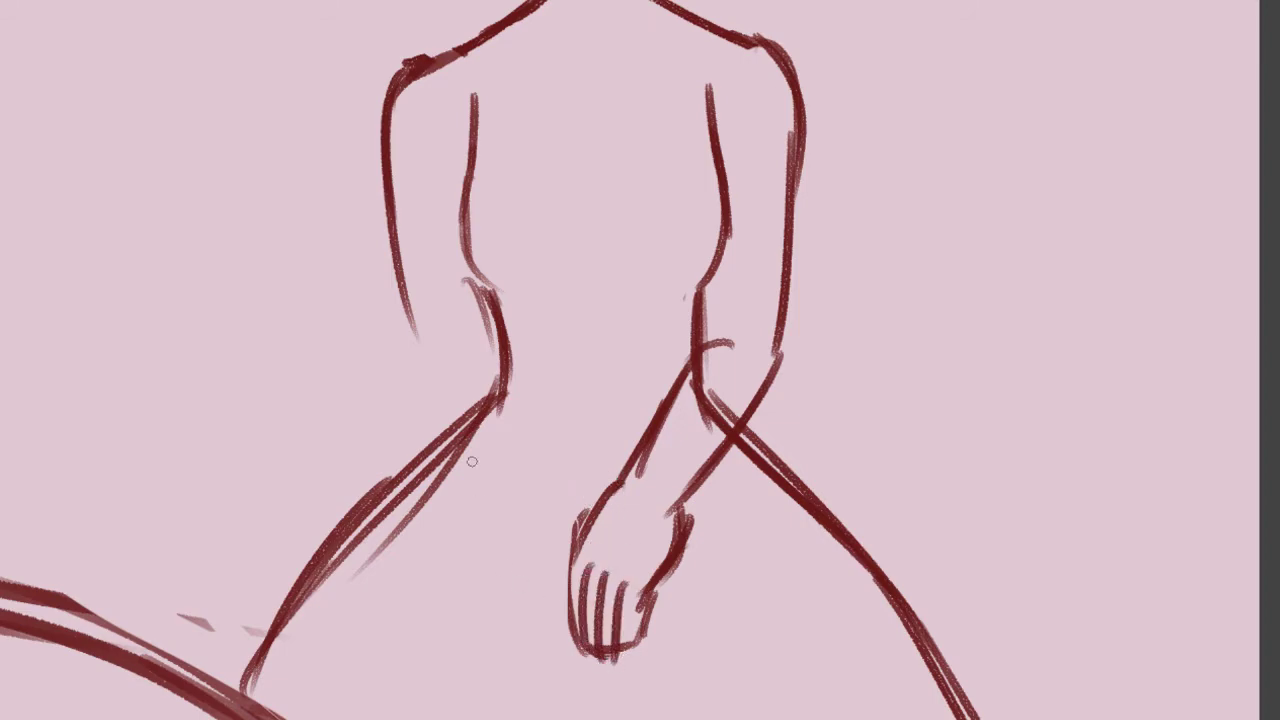
- Erase the excess strokes around the hand and redraw the middle finger lines so the fingertips taper
{"action": "key", "text": "e"}
{"action": "left_click_drag", "start_coordinate": [702, 511], "coordinate": [696, 556]}
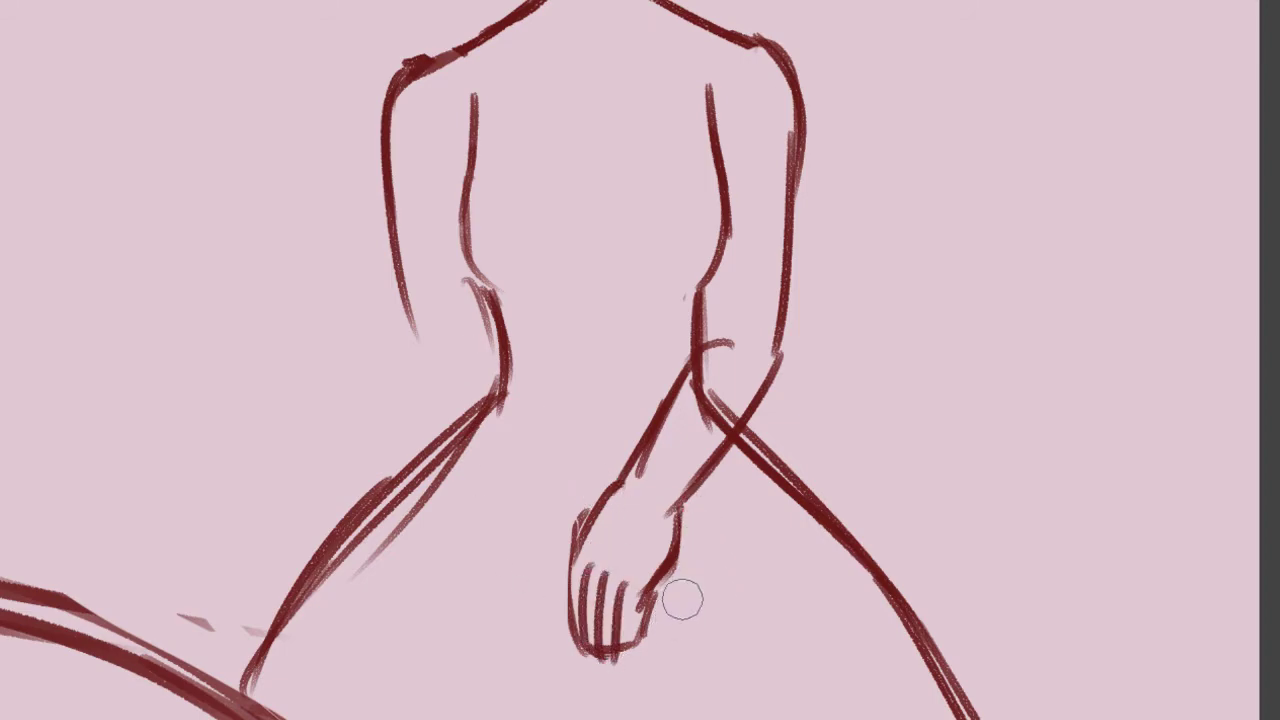
{"action": "mouse_move", "coordinate": [586, 480]}
{"action": "left_mouse_down"}
{"action": "mouse_move", "coordinate": [554, 563]}
{"action": "mouse_move", "coordinate": [606, 694]}
{"action": "left_mouse_up"}
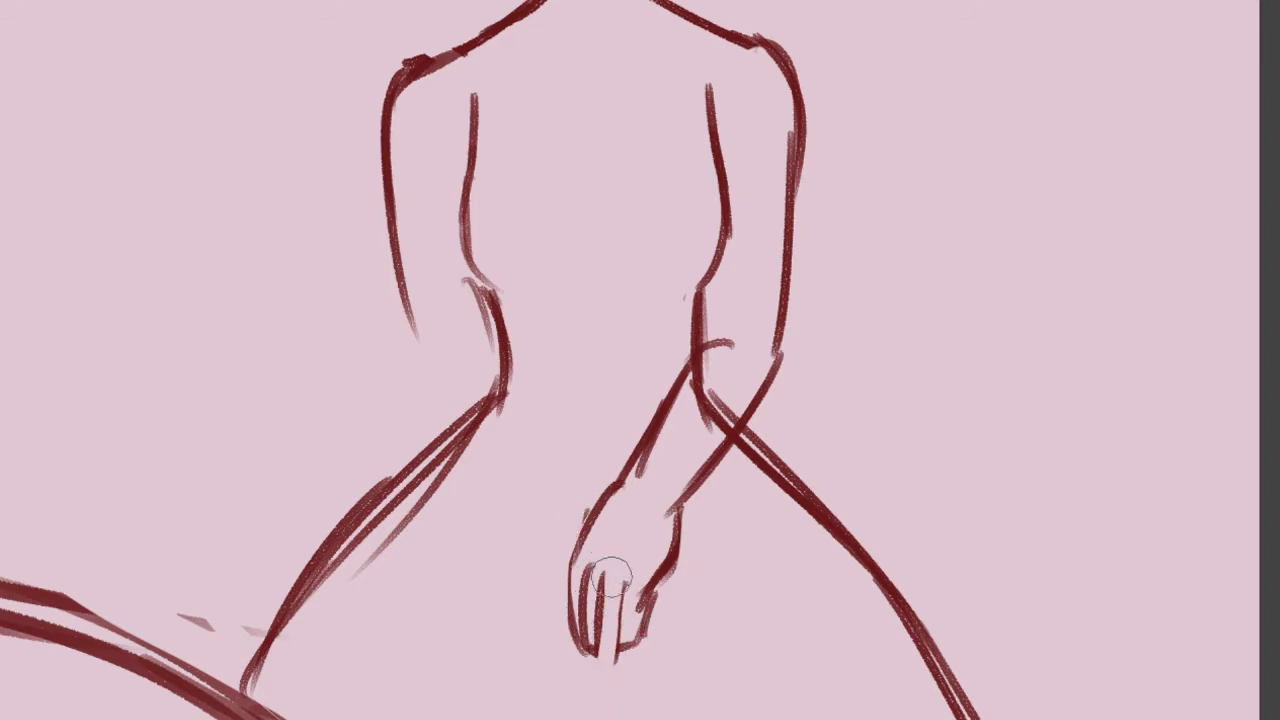
{"action": "key", "text": "b"}
{"action": "left_click_drag", "start_coordinate": [605, 575], "coordinate": [611, 650]}
{"action": "left_click_drag", "start_coordinate": [609, 605], "coordinate": [614, 652]}
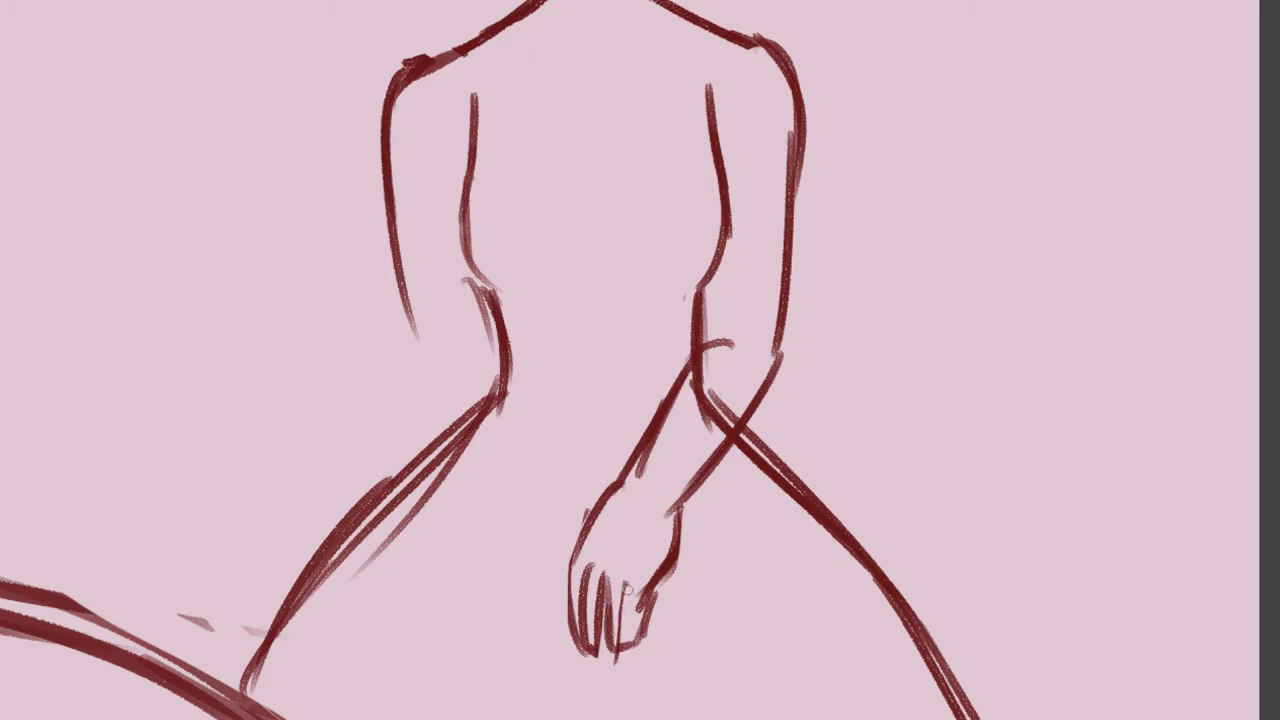
- Erase the hip and skirt lines crossing the forearm, along with the forearm's rough outer line
{"action": "key", "text": "e"}
{"action": "mouse_move", "coordinate": [749, 409]}
{"action": "left_mouse_down"}
{"action": "mouse_move", "coordinate": [690, 394]}
{"action": "mouse_move", "coordinate": [714, 365]}
{"action": "mouse_move", "coordinate": [680, 457]}
{"action": "left_mouse_up"}
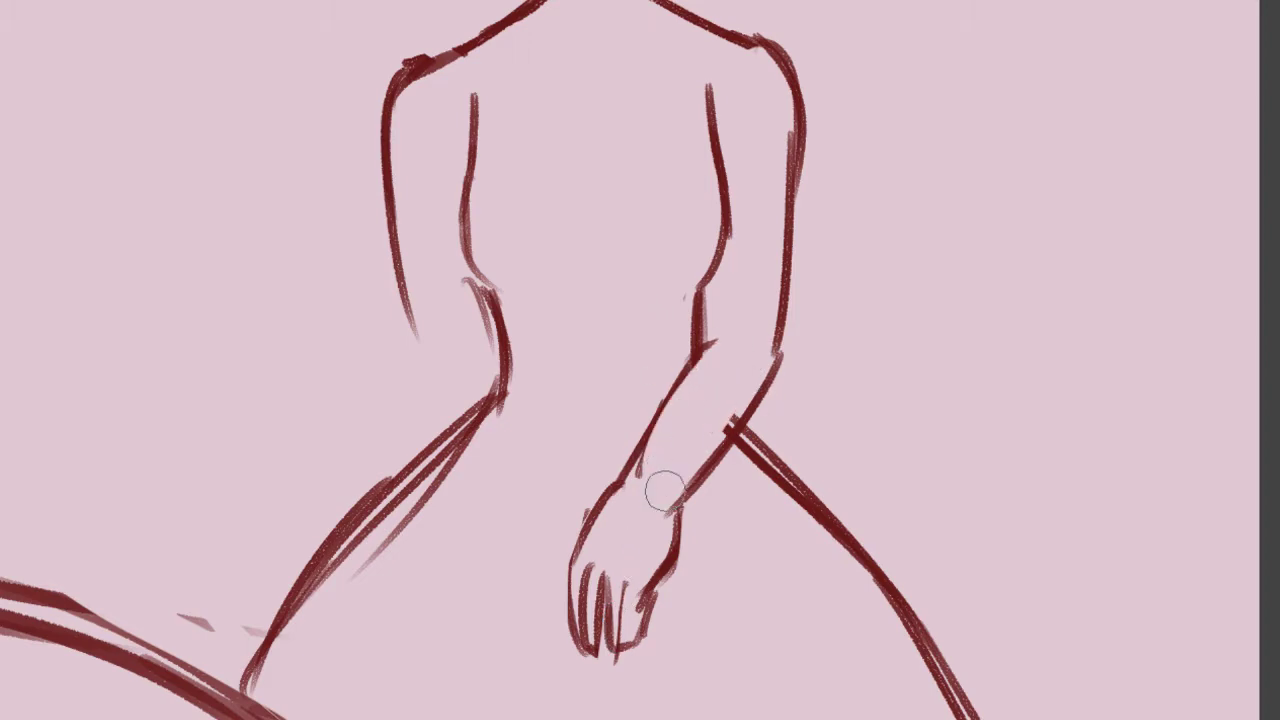
{"action": "mouse_move", "coordinate": [784, 373]}
{"action": "left_mouse_down"}
{"action": "mouse_move", "coordinate": [710, 489]}
{"action": "mouse_move", "coordinate": [679, 511]}
{"action": "mouse_move", "coordinate": [711, 448]}
{"action": "mouse_move", "coordinate": [687, 432]}
{"action": "mouse_move", "coordinate": [656, 570]}
{"action": "left_mouse_up"}
- Redraw the thumb-side edge of the hand and both contours of the forearm from elbow to wrist
{"action": "key", "text": "b"}
{"action": "left_click_drag", "start_coordinate": [669, 502], "coordinate": [638, 636]}
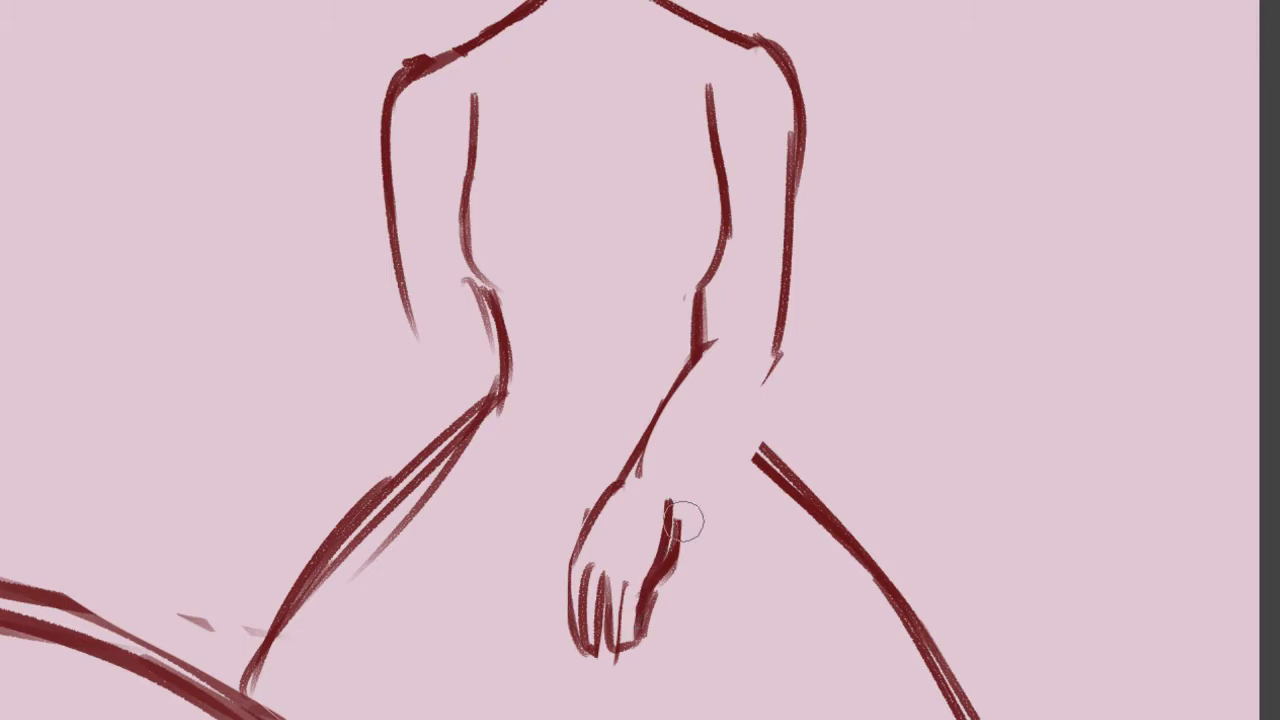
{"action": "key", "text": "e"}
{"action": "left_click_drag", "start_coordinate": [692, 526], "coordinate": [680, 588]}
{"action": "mouse_move", "coordinate": [667, 505]}
{"action": "left_mouse_down"}
{"action": "mouse_move", "coordinate": [742, 388]}
{"action": "mouse_move", "coordinate": [737, 412]}
{"action": "mouse_move", "coordinate": [756, 396]}
{"action": "mouse_move", "coordinate": [679, 496]}
{"action": "left_mouse_up"}
{"action": "key", "text": "ctrl+z"}
{"action": "left_click_drag", "start_coordinate": [764, 400], "coordinate": [674, 498]}
{"action": "mouse_move", "coordinate": [727, 346]}
{"action": "left_mouse_down"}
{"action": "mouse_move", "coordinate": [690, 364]}
{"action": "mouse_move", "coordinate": [612, 495]}
{"action": "left_mouse_up"}
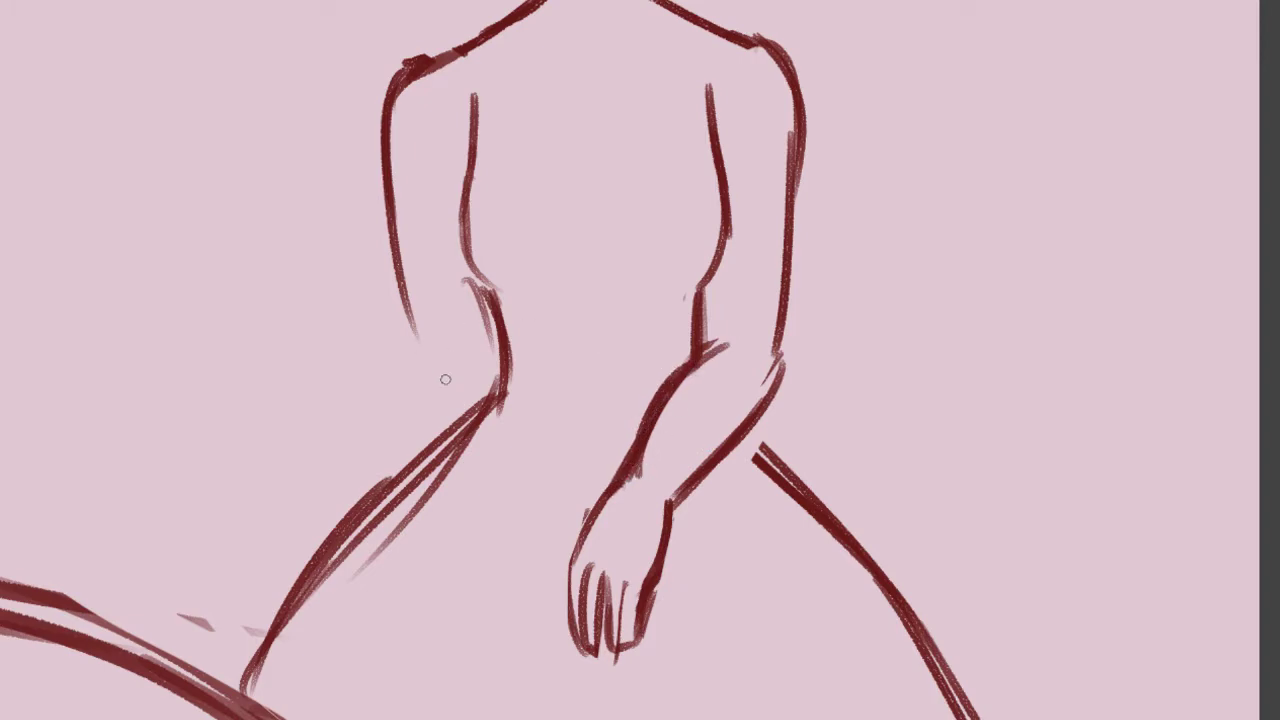
- Erase the outer line of the other upper arm and redraw it straighter from the shoulder down to the elbow
{"action": "left_click_drag", "start_coordinate": [406, 233], "coordinate": [403, 280]}
{"action": "mouse_move", "coordinate": [502, 27]}
{"action": "left_mouse_down"}
{"action": "mouse_move", "coordinate": [424, 52]}
{"action": "mouse_move", "coordinate": [392, 165]}
{"action": "mouse_move", "coordinate": [406, 342]}
{"action": "left_mouse_up"}
{"action": "key", "text": "e"}
{"action": "left_click_drag", "start_coordinate": [382, 52], "coordinate": [404, 184]}
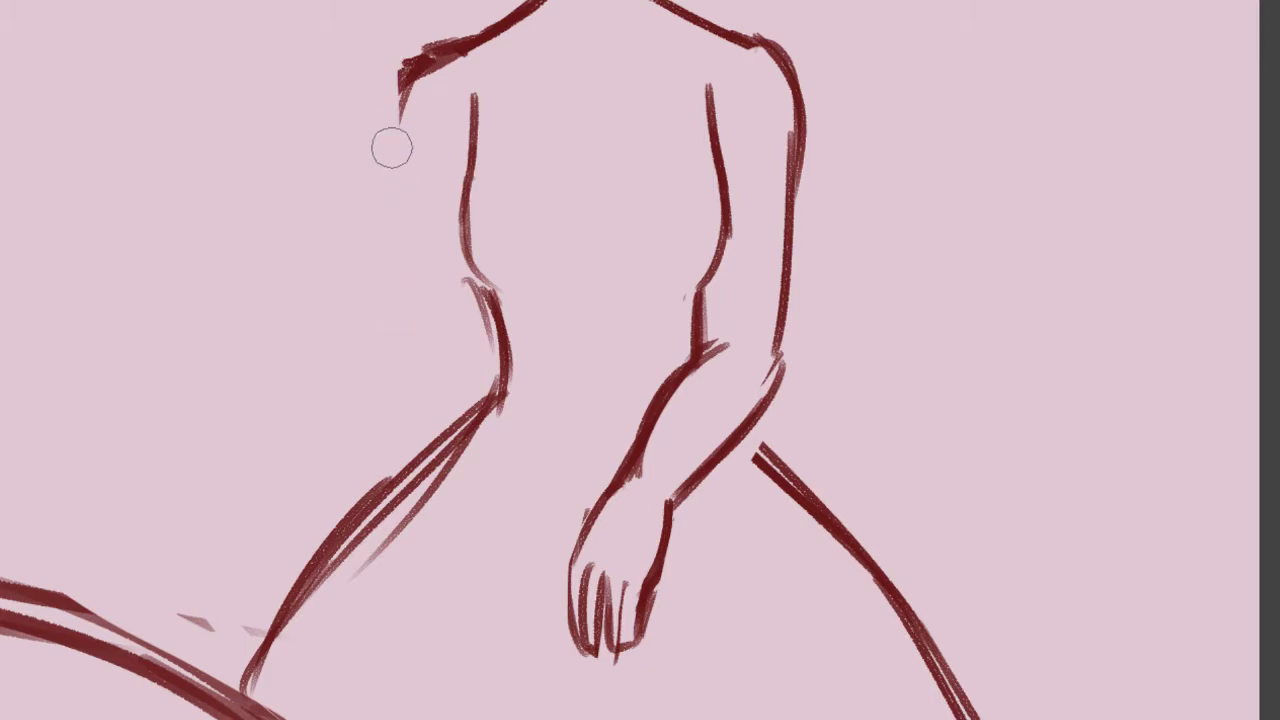
{"action": "key", "text": "b"}
{"action": "left_click_drag", "start_coordinate": [406, 70], "coordinate": [402, 372]}
{"action": "left_click_drag", "start_coordinate": [392, 150], "coordinate": [421, 420]}
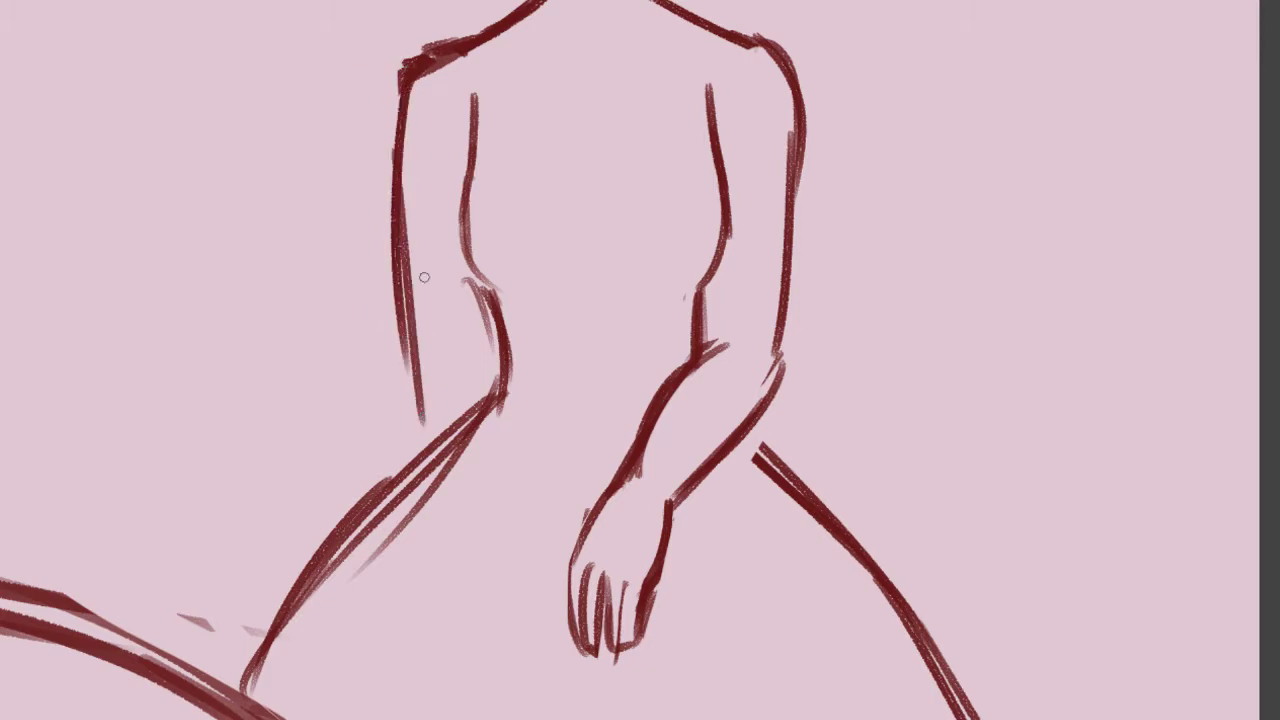
- Draw the second forearm's outer and inner contours, angled from the elbow to behind the crossed hand
{"action": "left_click_drag", "start_coordinate": [412, 340], "coordinate": [580, 542]}
{"action": "mouse_move", "coordinate": [478, 322]}
{"action": "left_mouse_down"}
{"action": "mouse_move", "coordinate": [578, 437]}
{"action": "mouse_move", "coordinate": [592, 482]}
{"action": "left_mouse_up"}
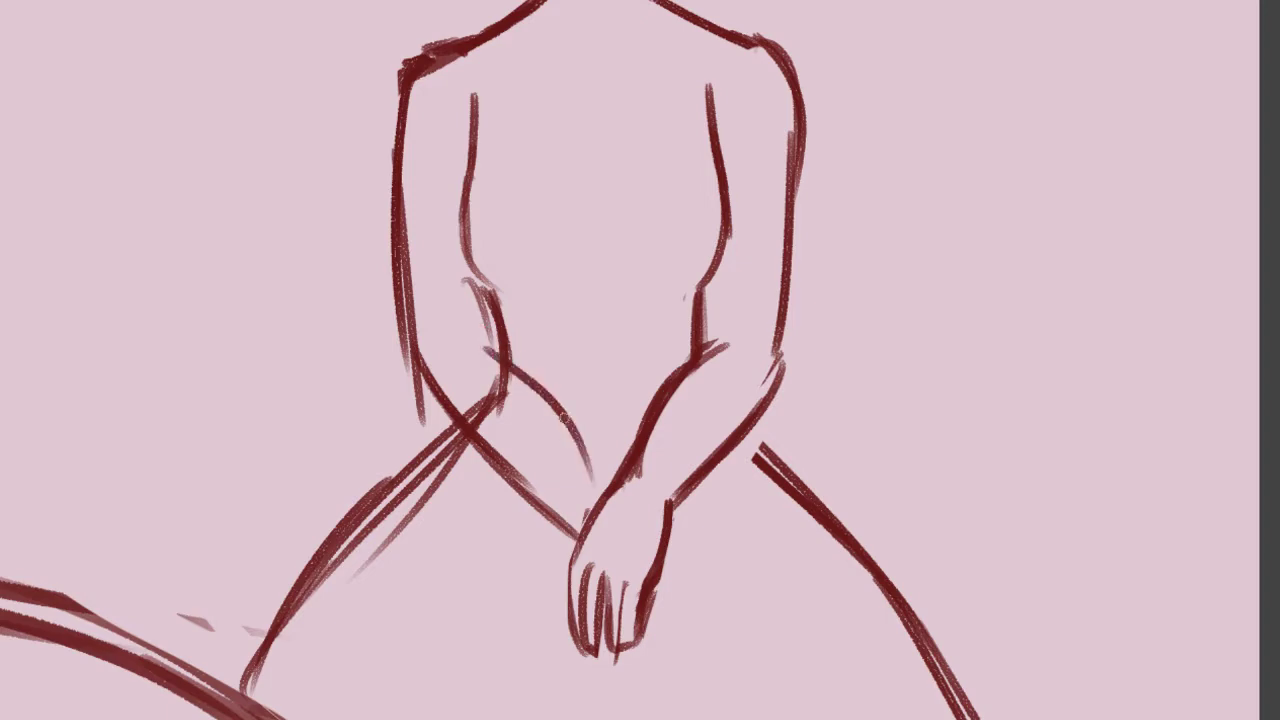
{"action": "left_click_drag", "start_coordinate": [487, 337], "coordinate": [537, 384]}
{"action": "key", "text": "ctrl+z"}
{"action": "key", "text": "ctrl+z"}
{"action": "left_click_drag", "start_coordinate": [485, 339], "coordinate": [566, 443]}
{"action": "left_click_drag", "start_coordinate": [545, 386], "coordinate": [600, 485]}
{"action": "left_click_drag", "start_coordinate": [566, 429], "coordinate": [604, 493]}
- Add the second hand's fingers behind the front hand and erase the hip and skirt lines crossing the second forearm
{"action": "left_click_drag", "start_coordinate": [664, 548], "coordinate": [676, 628]}
{"action": "mouse_move", "coordinate": [672, 584]}
{"action": "left_mouse_down"}
{"action": "mouse_move", "coordinate": [668, 646]}
{"action": "mouse_move", "coordinate": [638, 648]}
{"action": "mouse_move", "coordinate": [663, 660]}
{"action": "left_mouse_up"}
{"action": "left_click_drag", "start_coordinate": [459, 374], "coordinate": [477, 346]}
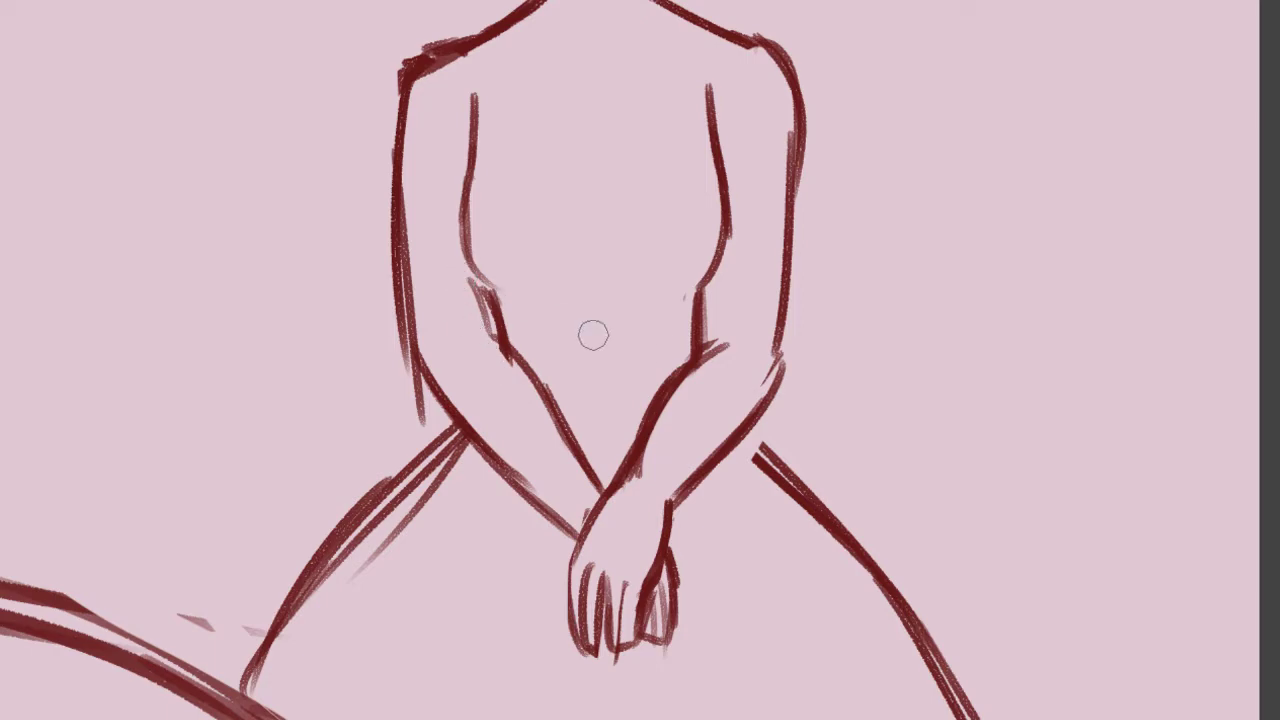
{"action": "left_click_drag", "start_coordinate": [1279, 385], "coordinate": [1279, 350]}
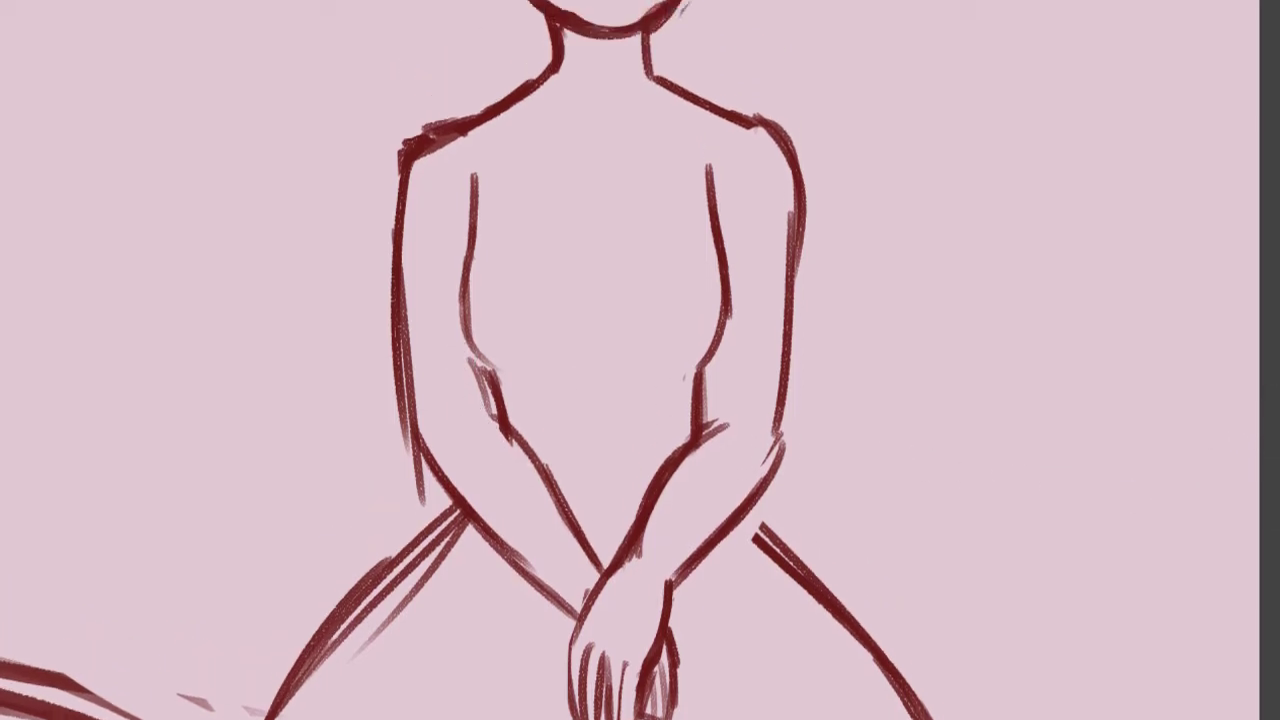
- Draw a deep scooped neckline and two vertical bodice seams joined by a curved waist edge
{"action": "mouse_move", "coordinate": [521, 98]}
{"action": "left_mouse_down"}
{"action": "mouse_move", "coordinate": [526, 214]}
{"action": "mouse_move", "coordinate": [690, 196]}
{"action": "left_mouse_up"}
{"action": "left_click_drag", "start_coordinate": [674, 96], "coordinate": [667, 212]}
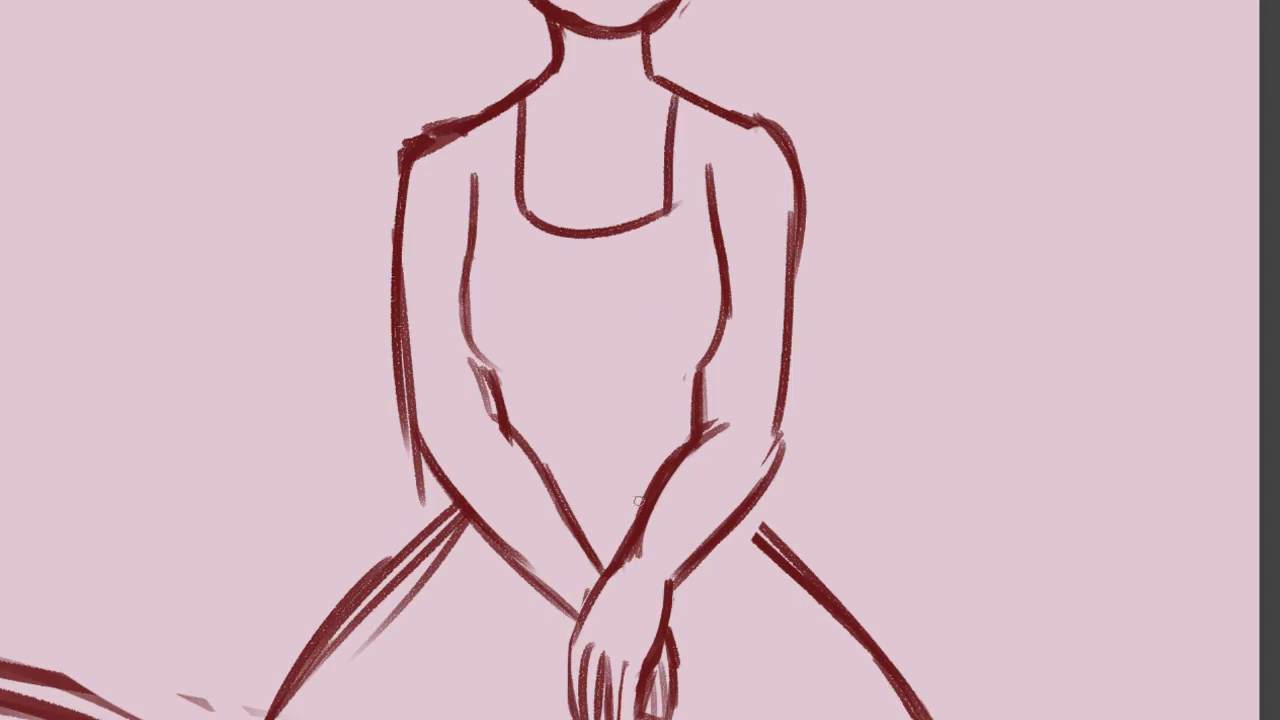
{"action": "left_click_drag", "start_coordinate": [502, 372], "coordinate": [704, 362]}
{"action": "key", "text": "ctrl+z"}
{"action": "key", "text": "ctrl+z"}
{"action": "left_click_drag", "start_coordinate": [542, 232], "coordinate": [558, 488]}
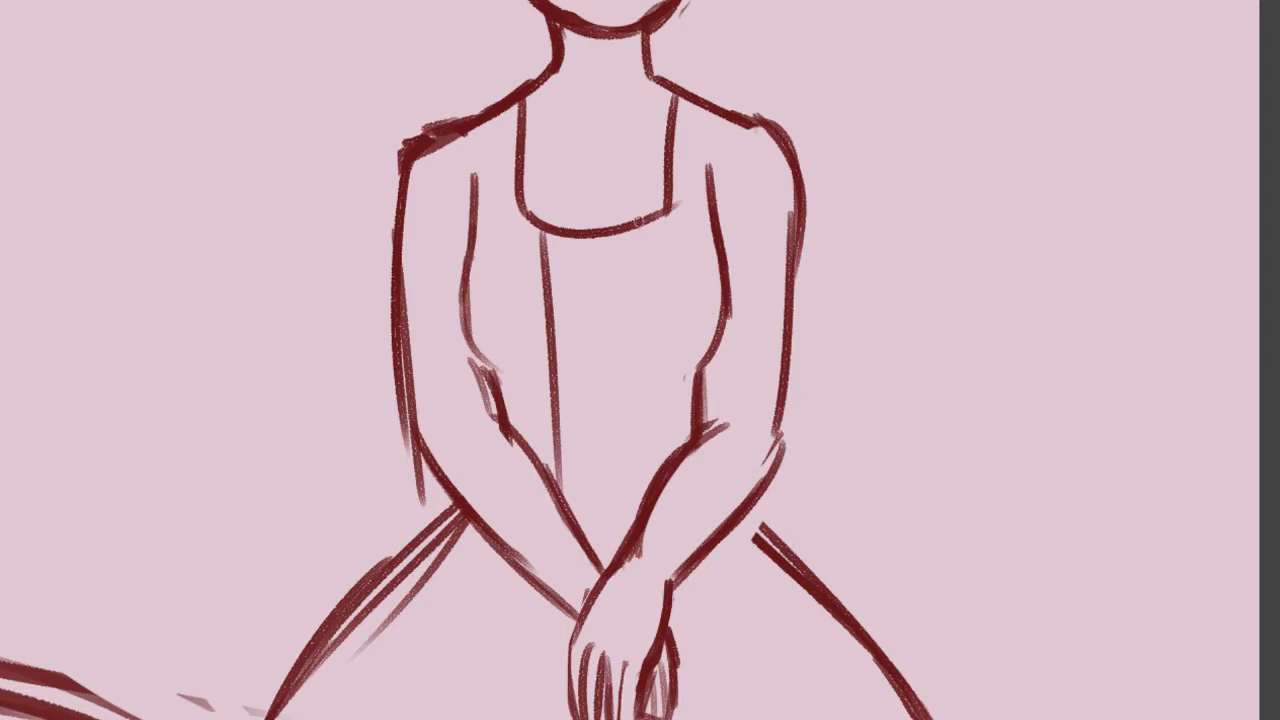
{"action": "left_click_drag", "start_coordinate": [637, 228], "coordinate": [652, 478]}
{"action": "left_click_drag", "start_coordinate": [557, 494], "coordinate": [636, 516]}
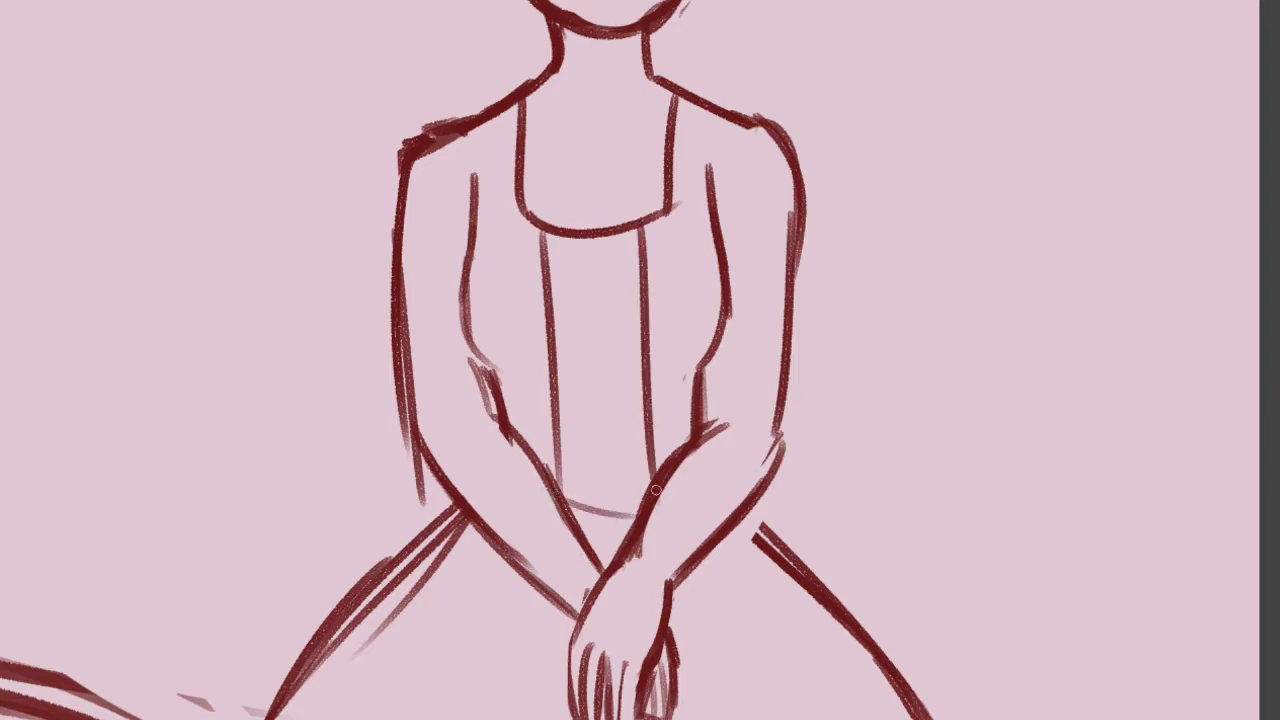
- Add a wavy ruffle trim around the neckline from one shoulder to the other
{"action": "mouse_move", "coordinate": [530, 82]}
{"action": "left_mouse_down"}
{"action": "mouse_move", "coordinate": [507, 203]}
{"action": "mouse_move", "coordinate": [529, 225]}
{"action": "mouse_move", "coordinate": [616, 240]}
{"action": "mouse_move", "coordinate": [660, 228]}
{"action": "left_mouse_up"}
{"action": "left_click_drag", "start_coordinate": [676, 76], "coordinate": [702, 98]}
{"action": "left_click_drag", "start_coordinate": [684, 102], "coordinate": [677, 228]}
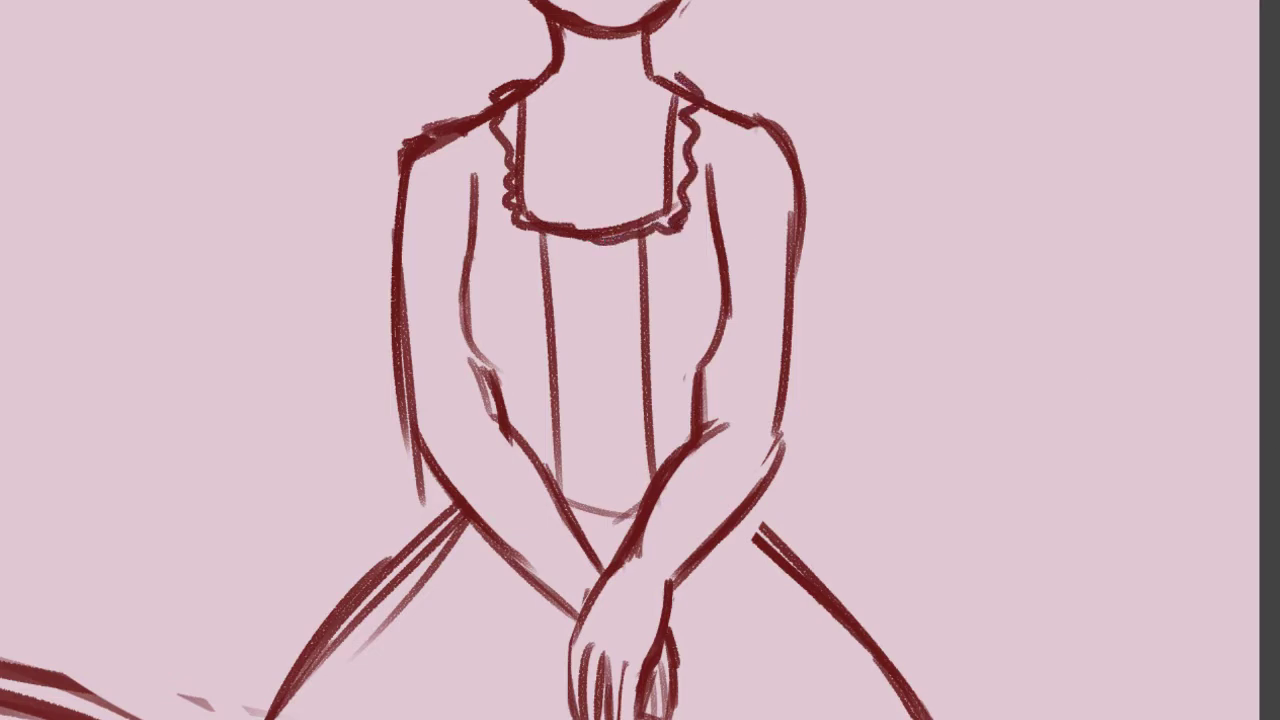
- Draw the first edge of the skirt's front opening from the waist point, behind the hands, down to the foreground dress
{"action": "scroll", "coordinate": [1240, 490], "scroll_direction": "down", "scroll_amount": 5}
{"action": "left_click_drag", "start_coordinate": [613, 52], "coordinate": [568, 134]}
{"action": "key", "text": "ctrl+z"}
{"action": "left_click_drag", "start_coordinate": [618, 50], "coordinate": [602, 99]}
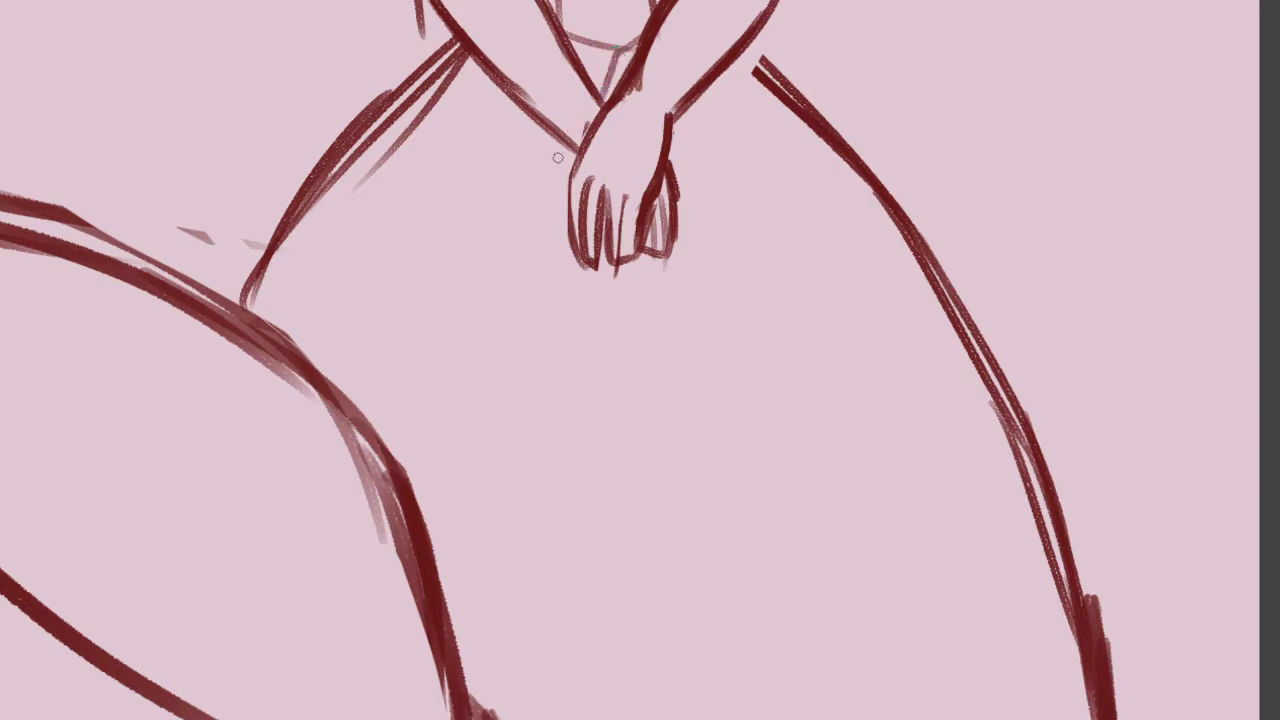
{"action": "left_click_drag", "start_coordinate": [562, 153], "coordinate": [412, 718]}
{"action": "key", "text": "ctrl+z"}
{"action": "left_click_drag", "start_coordinate": [576, 145], "coordinate": [494, 545]}
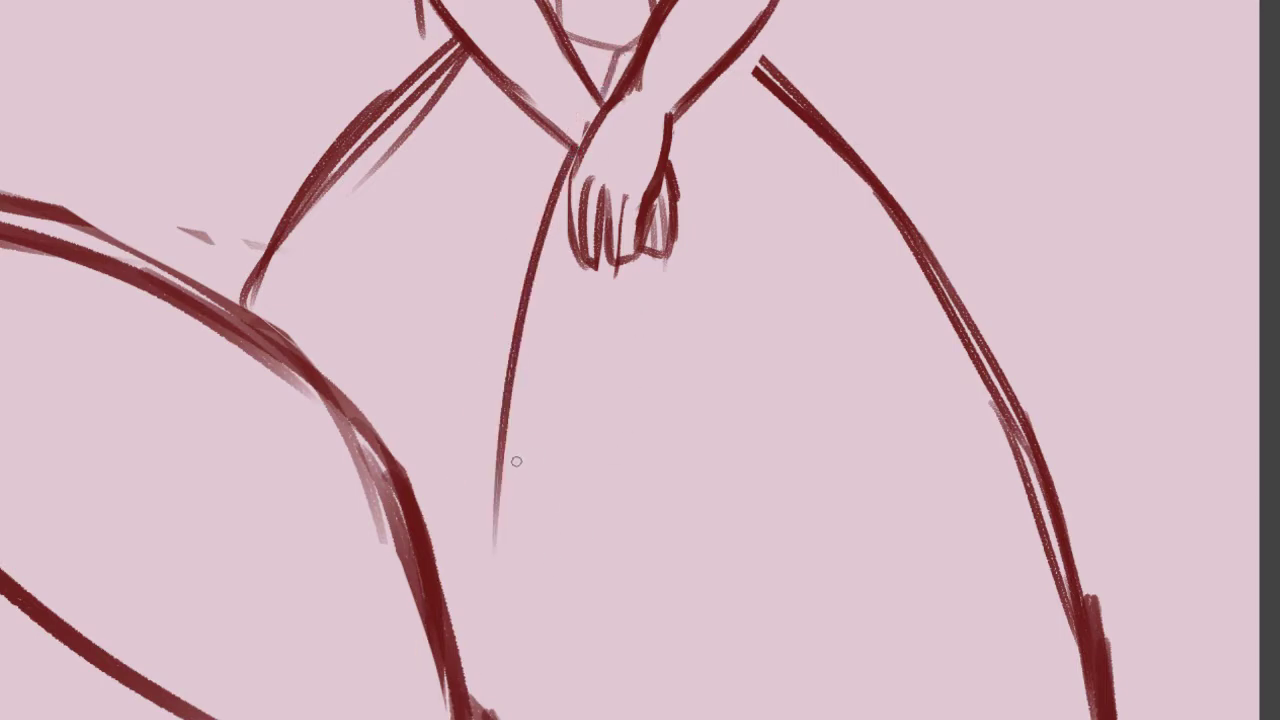
{"action": "left_click_drag", "start_coordinate": [496, 462], "coordinate": [467, 688]}
- Draw the opposite edge of the skirt's front opening in a curve from the hands to the canvas's lower edge
{"action": "left_click_drag", "start_coordinate": [668, 230], "coordinate": [804, 718]}
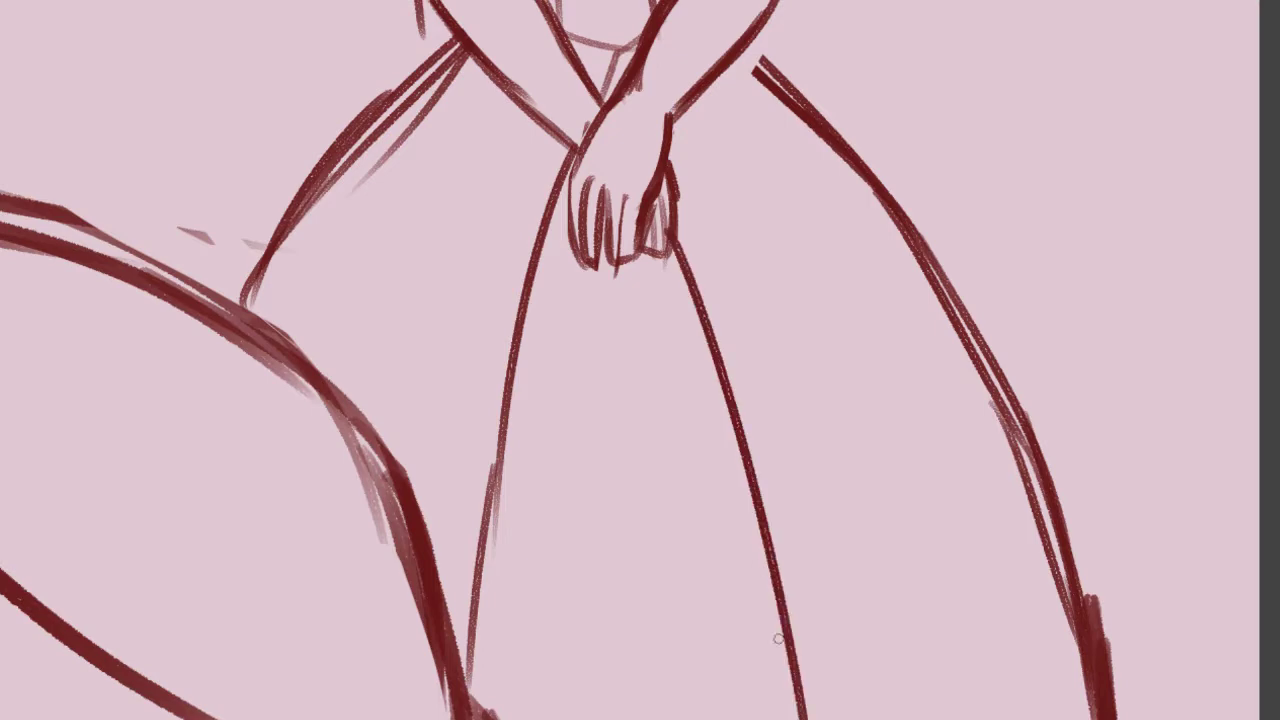
{"action": "scroll", "coordinate": [1250, 450], "scroll_direction": "down", "scroll_amount": 5}
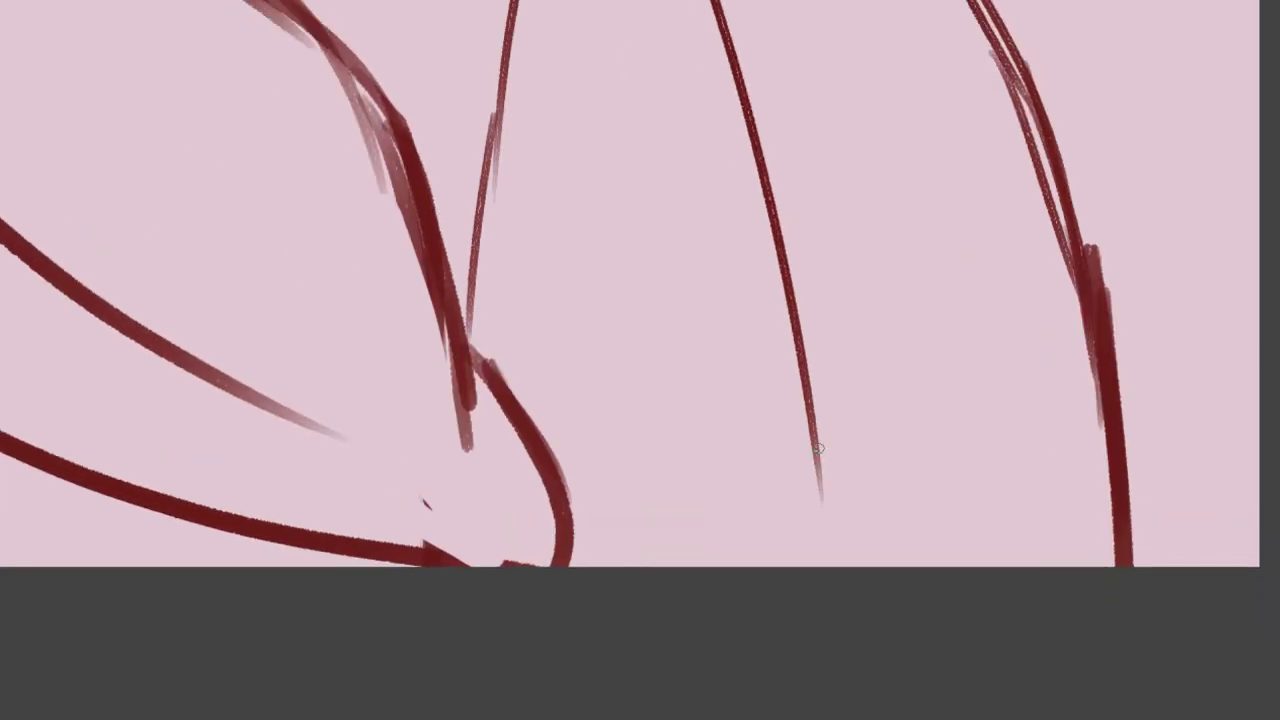
{"action": "left_click_drag", "start_coordinate": [814, 420], "coordinate": [835, 609]}
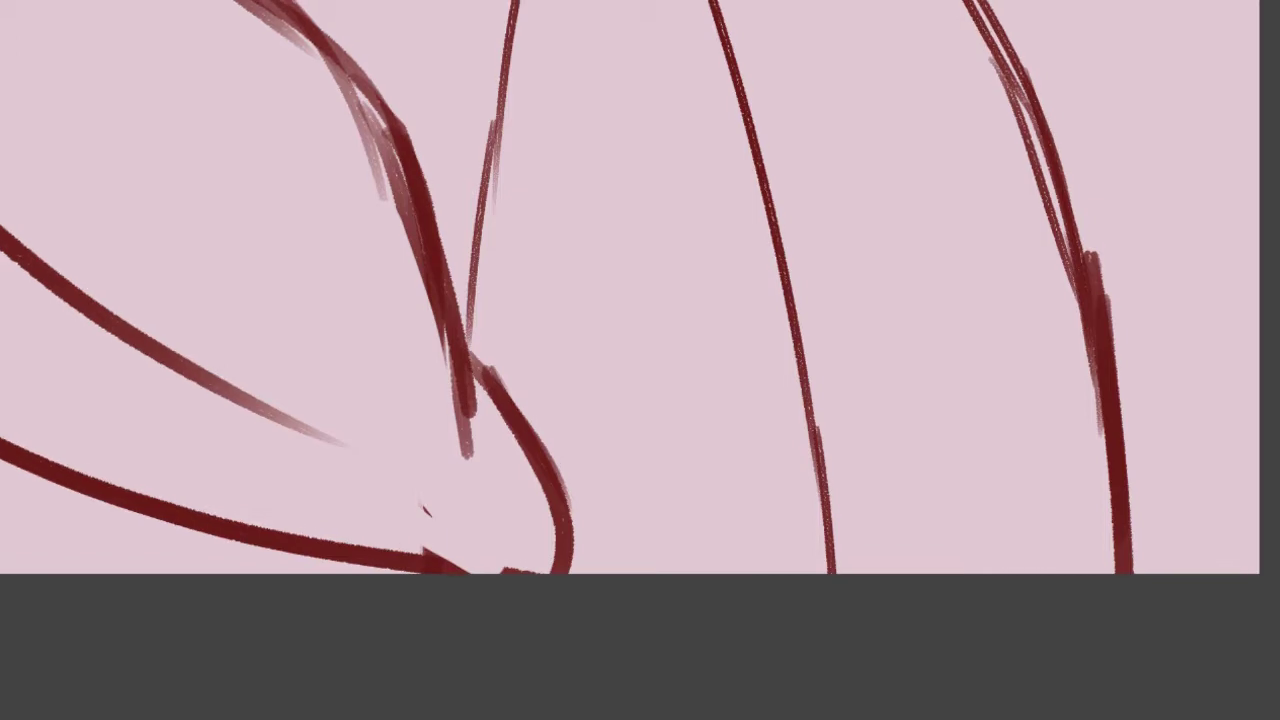
- Draw ruffled sleeve cuffs across both arms at the elbows
{"action": "scroll", "coordinate": [640, 360], "scroll_direction": "up", "scroll_amount": 8}
{"action": "scroll", "coordinate": [640, 360], "scroll_direction": "up", "scroll_amount": 1}
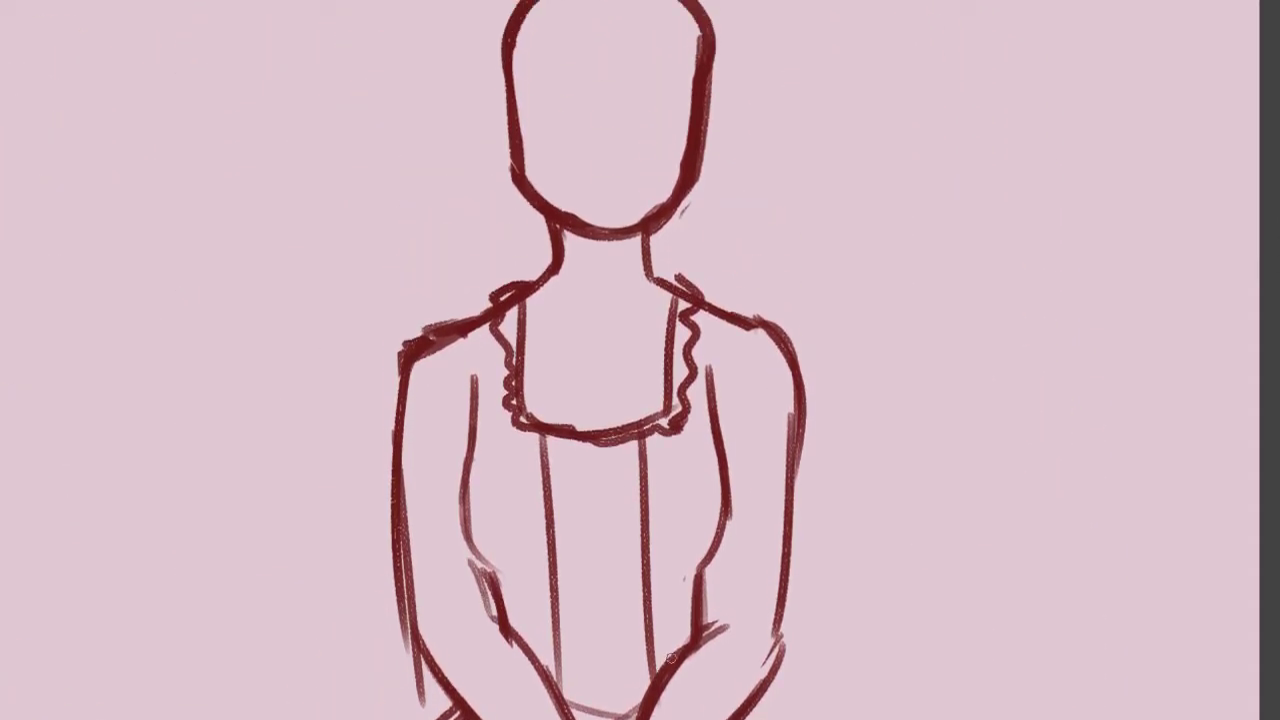
{"action": "mouse_move", "coordinate": [698, 633]}
{"action": "left_mouse_down"}
{"action": "mouse_move", "coordinate": [787, 666]}
{"action": "mouse_move", "coordinate": [721, 655]}
{"action": "mouse_move", "coordinate": [784, 686]}
{"action": "left_mouse_up"}
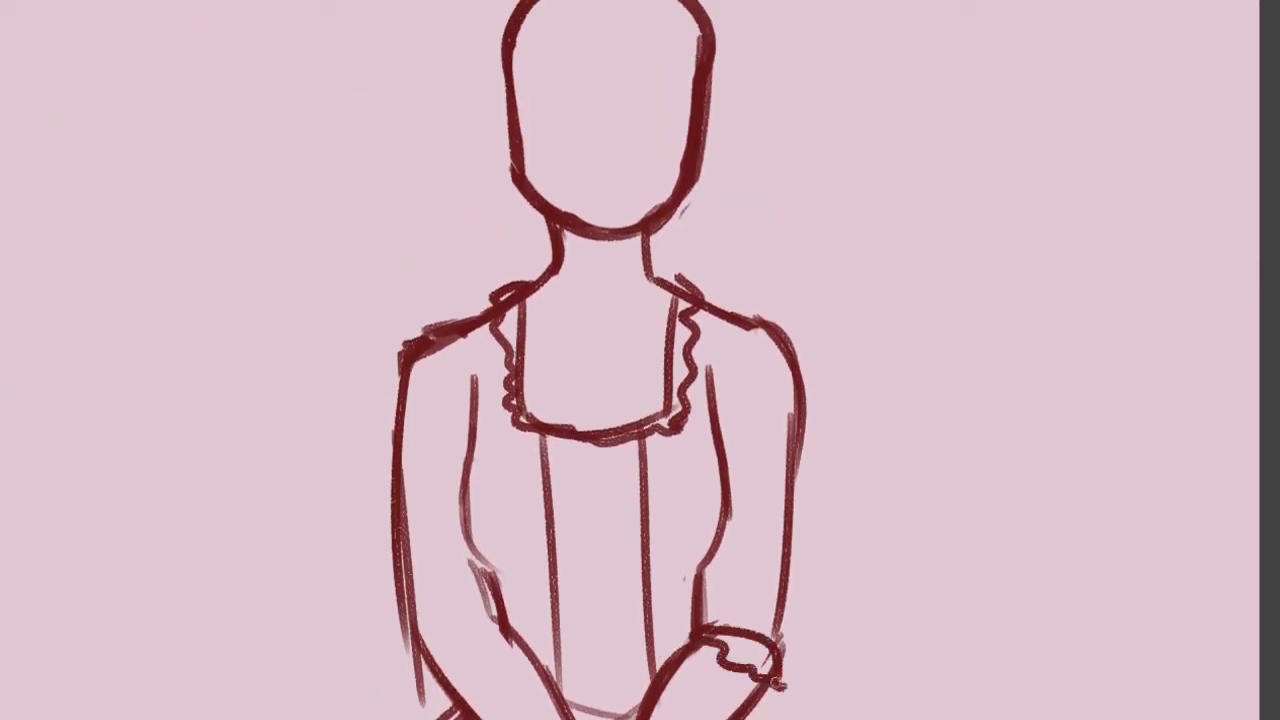
{"action": "mouse_move", "coordinate": [514, 628]}
{"action": "left_mouse_down"}
{"action": "mouse_move", "coordinate": [446, 677]}
{"action": "mouse_move", "coordinate": [537, 647]}
{"action": "left_mouse_up"}
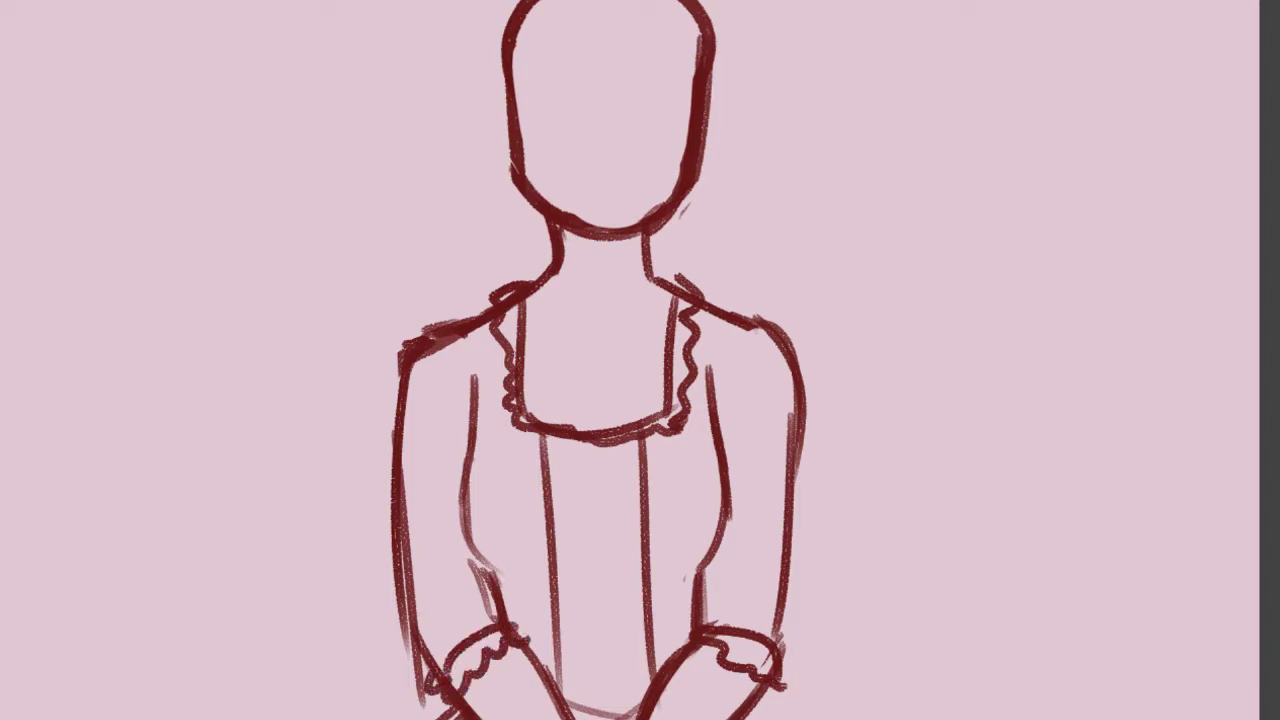
- Draw the wavy outer contours of the long hair on both sides of the head down to the shoulders
{"action": "left_click_drag", "start_coordinate": [466, 4], "coordinate": [442, 80]}
{"action": "key", "text": "ctrl+z"}
{"action": "mouse_move", "coordinate": [468, 2]}
{"action": "left_mouse_down"}
{"action": "mouse_move", "coordinate": [476, 105]}
{"action": "mouse_move", "coordinate": [414, 200]}
{"action": "mouse_move", "coordinate": [440, 318]}
{"action": "left_mouse_up"}
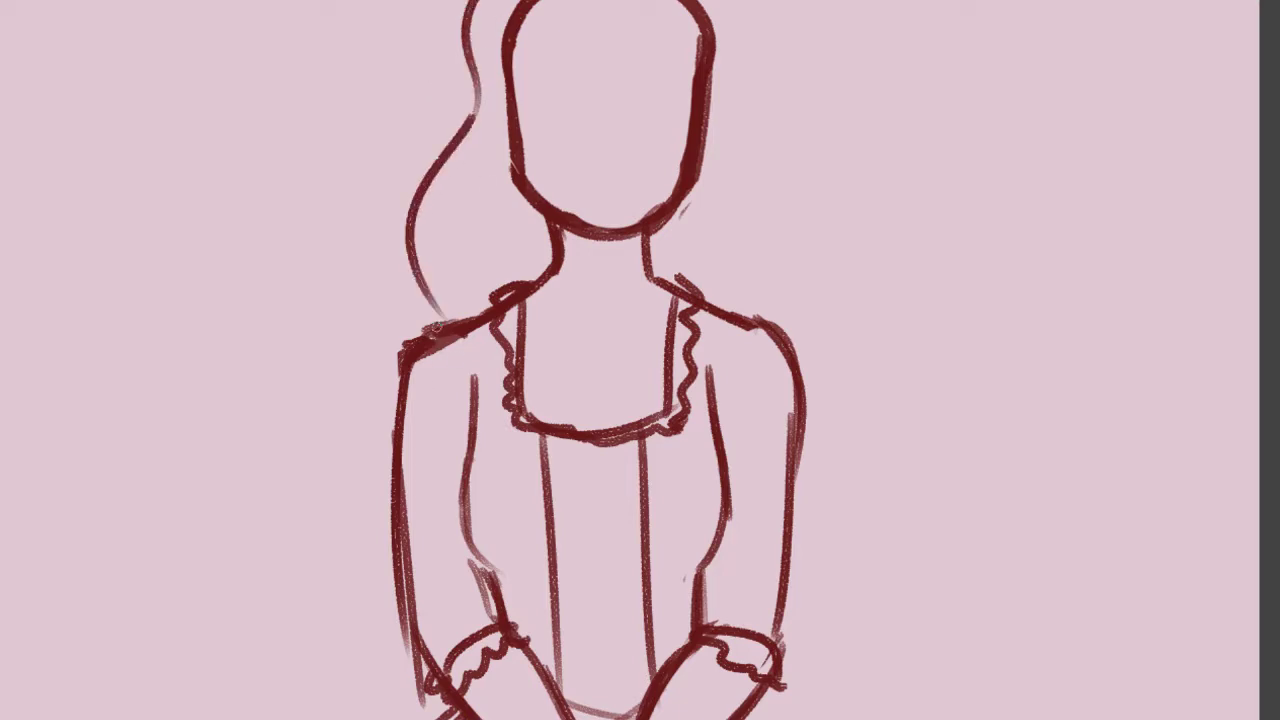
{"action": "left_click_drag", "start_coordinate": [763, 2], "coordinate": [752, 318]}
- Draw the parted hair sweeping across the face and erase the head outline it covers
{"action": "mouse_move", "coordinate": [572, 2]}
{"action": "left_mouse_down"}
{"action": "mouse_move", "coordinate": [636, 70]}
{"action": "mouse_move", "coordinate": [656, 176]}
{"action": "mouse_move", "coordinate": [712, 247]}
{"action": "left_mouse_up"}
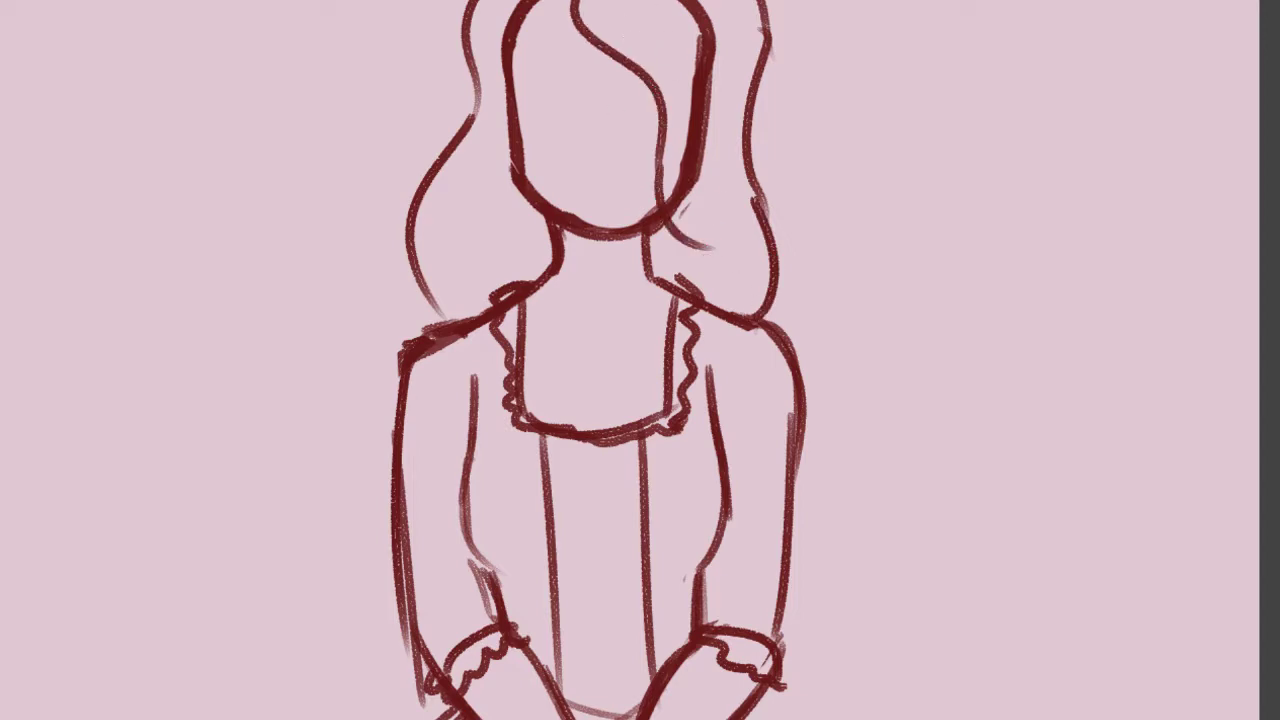
{"action": "mouse_move", "coordinate": [700, 8]}
{"action": "left_mouse_down"}
{"action": "mouse_move", "coordinate": [700, 114]}
{"action": "mouse_move", "coordinate": [700, 40]}
{"action": "left_mouse_up"}
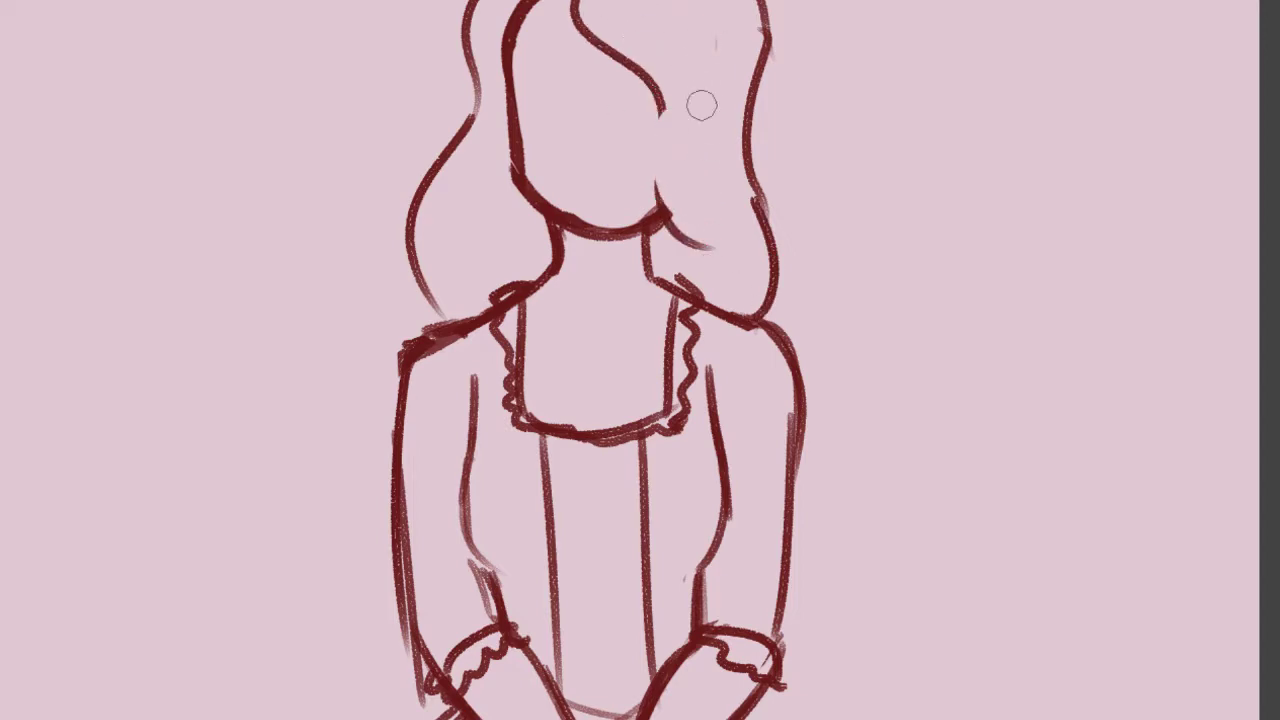
{"action": "key", "text": "b"}
{"action": "left_click_drag", "start_coordinate": [661, 97], "coordinate": [660, 234]}
{"action": "key", "text": "ctrl+z"}
{"action": "left_click_drag", "start_coordinate": [660, 104], "coordinate": [678, 240]}
{"action": "left_click_drag", "start_coordinate": [578, 8], "coordinate": [508, 54]}
{"action": "left_click_drag", "start_coordinate": [575, 14], "coordinate": [499, 80]}
{"action": "key", "text": "ctrl+z"}
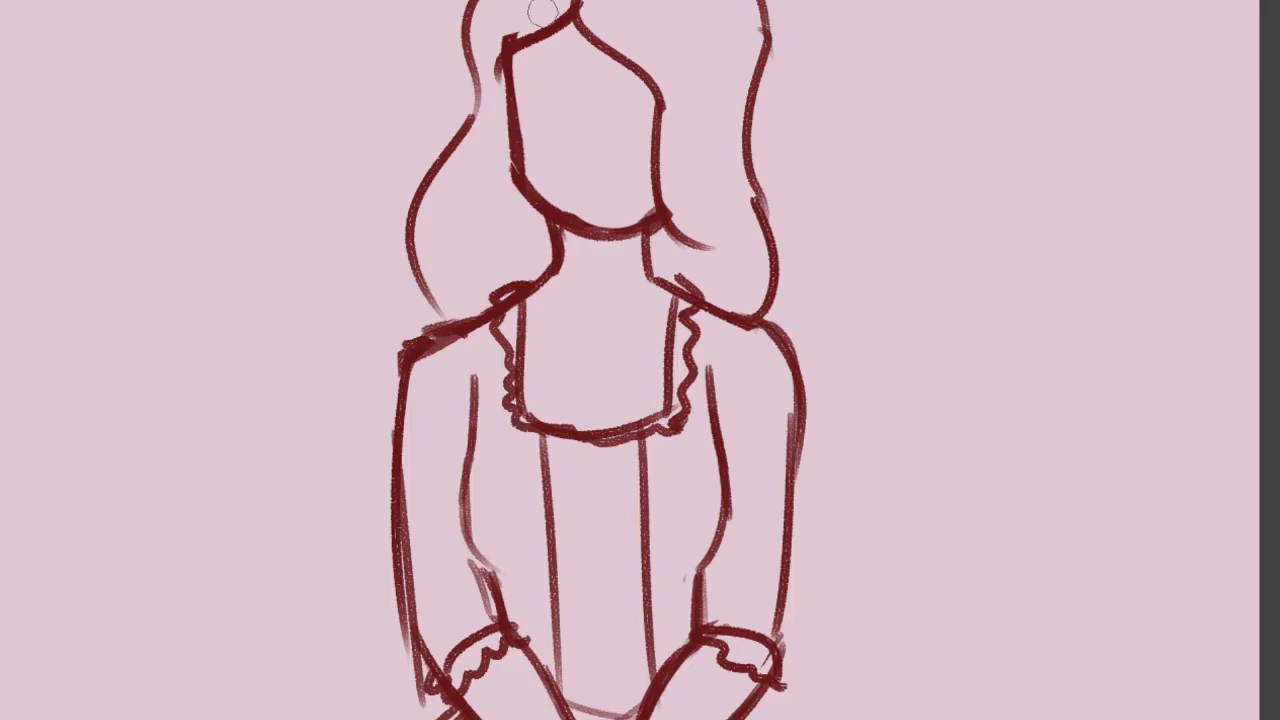
- Draw oval eyes, a short nose and a small smile, and reshape the hairline with an ear beside the face
{"action": "mouse_move", "coordinate": [558, 98]}
{"action": "left_mouse_down"}
{"action": "mouse_move", "coordinate": [557, 110]}
{"action": "mouse_move", "coordinate": [560, 80]}
{"action": "left_mouse_up"}
{"action": "key", "text": "ctrl+z"}
{"action": "left_click_drag", "start_coordinate": [594, 143], "coordinate": [617, 145]}
{"action": "mouse_move", "coordinate": [632, 92]}
{"action": "left_mouse_down"}
{"action": "mouse_move", "coordinate": [635, 116]}
{"action": "mouse_move", "coordinate": [642, 88]}
{"action": "left_mouse_up"}
{"action": "key", "text": "ctrl+z"}
{"action": "left_click_drag", "start_coordinate": [572, 174], "coordinate": [622, 181]}
{"action": "key", "text": "ctrl+z"}
{"action": "mouse_move", "coordinate": [514, 34]}
{"action": "left_mouse_down"}
{"action": "mouse_move", "coordinate": [480, 86]}
{"action": "mouse_move", "coordinate": [529, 91]}
{"action": "left_mouse_up"}
{"action": "mouse_move", "coordinate": [575, 14]}
{"action": "left_mouse_down"}
{"action": "mouse_move", "coordinate": [500, 124]}
{"action": "mouse_move", "coordinate": [506, 54]}
{"action": "mouse_move", "coordinate": [470, 122]}
{"action": "mouse_move", "coordinate": [528, 188]}
{"action": "left_mouse_up"}
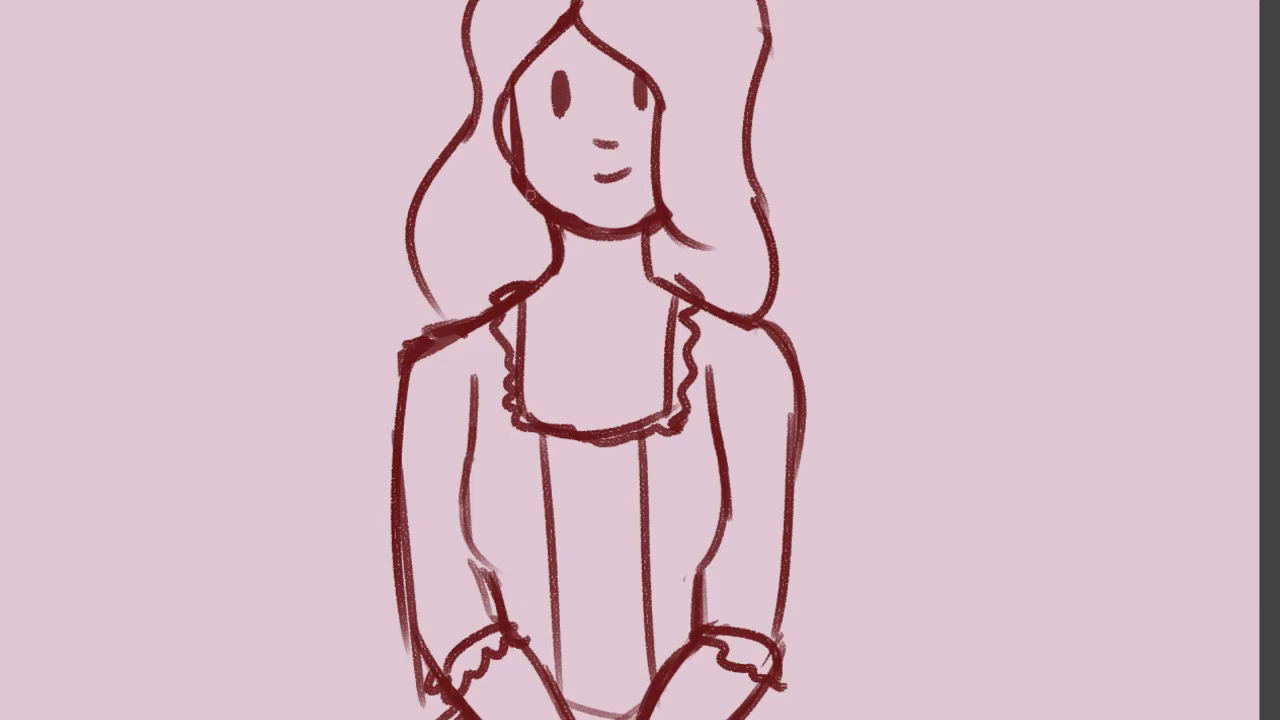
- Draw a circle for a third figure's head in the empty area beside the woman with the fan
{"action": "scroll", "coordinate": [827, 337], "scroll_direction": "down", "scroll_amount": 4}
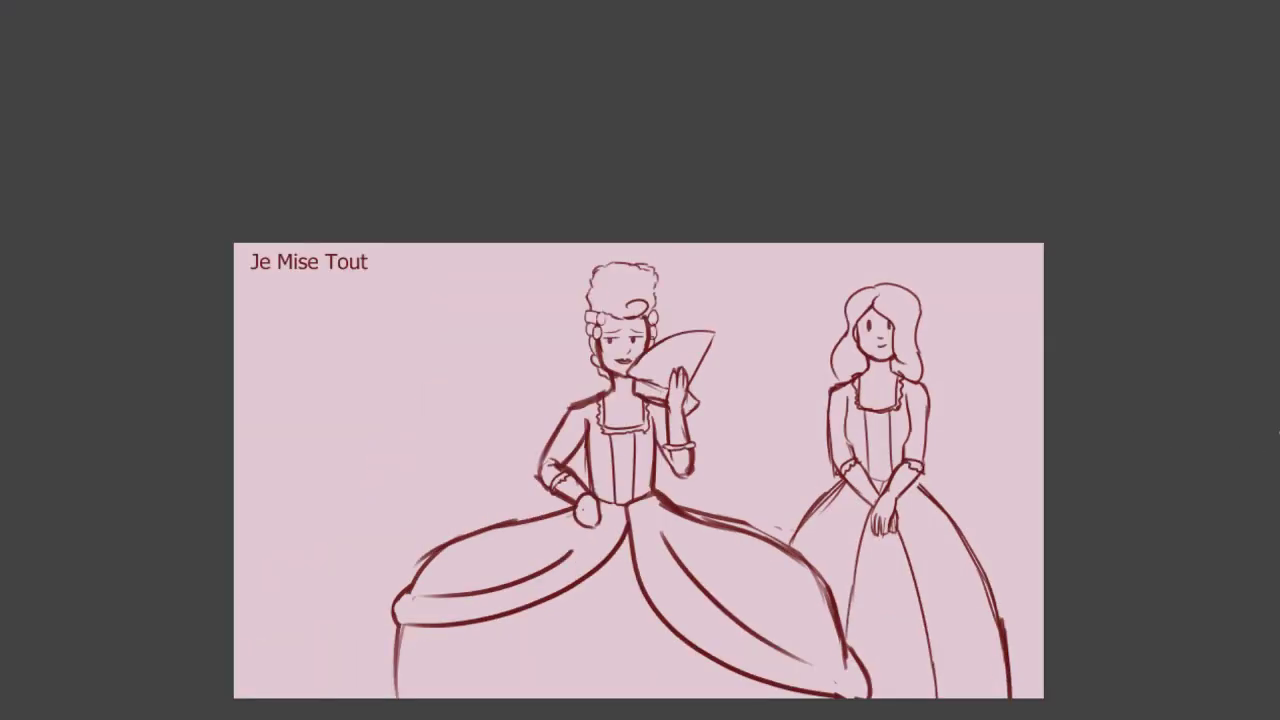
{"action": "left_click_drag", "start_coordinate": [1279, 470], "coordinate": [1279, 515]}
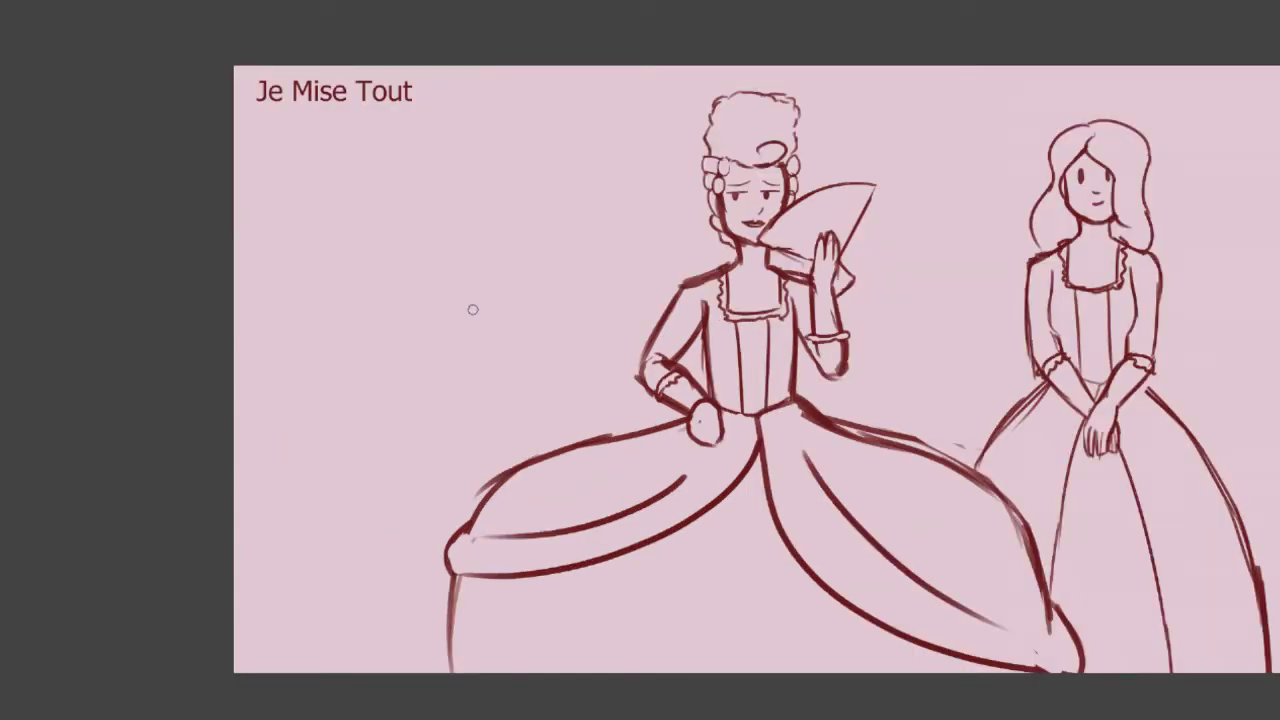
{"action": "scroll", "coordinate": [435, 184], "scroll_direction": "up", "scroll_amount": 4}
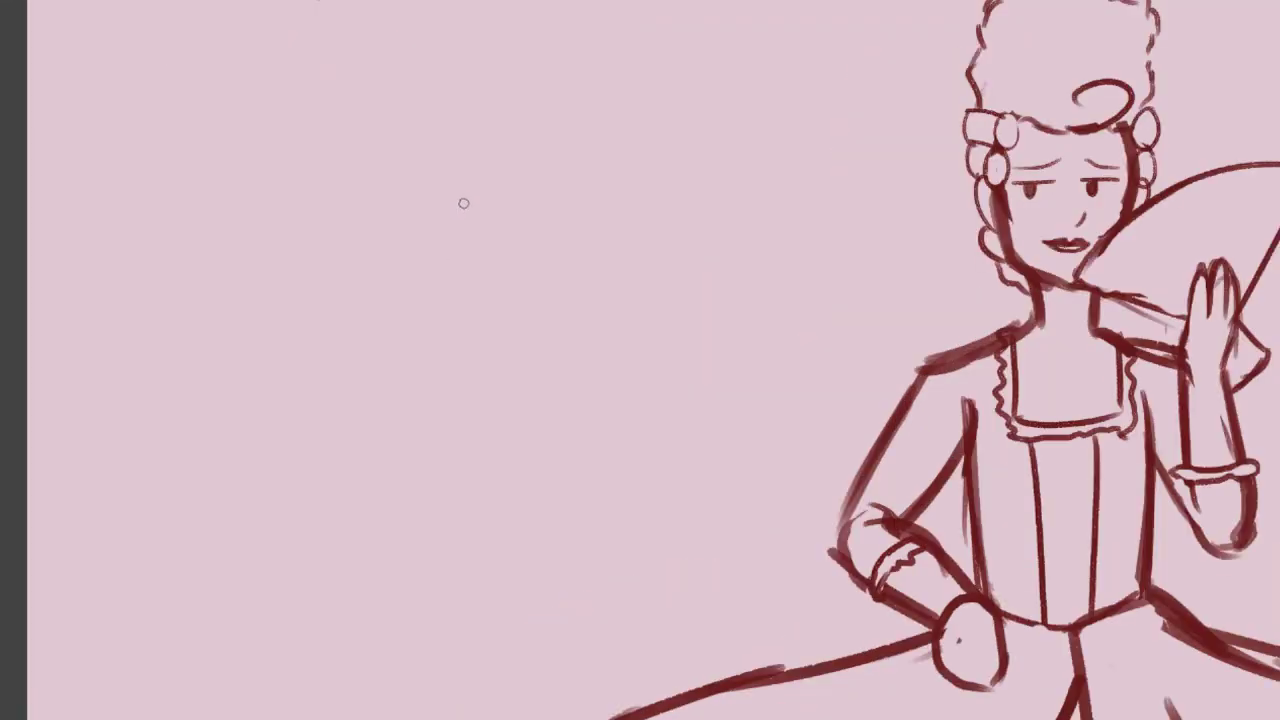
{"action": "left_click_drag", "start_coordinate": [483, 123], "coordinate": [443, 120]}
{"action": "key", "text": "ctrl+z"}
{"action": "left_click_drag", "start_coordinate": [428, 71], "coordinate": [440, 78]}
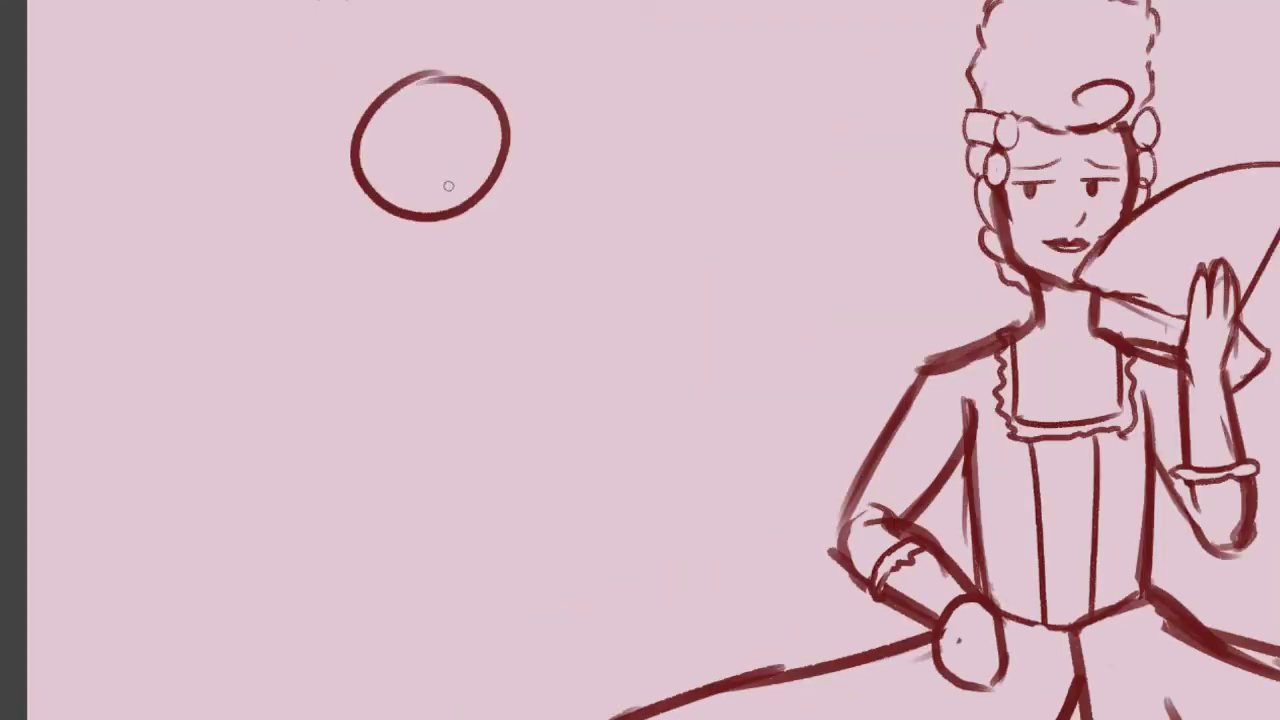
- Sketch the face front and jawline below the head circle and erase the circle's lower arc inside the head
{"action": "left_click_drag", "start_coordinate": [354, 172], "coordinate": [366, 256]}
{"action": "key", "text": "ctrl+z"}
{"action": "left_click_drag", "start_coordinate": [386, 114], "coordinate": [383, 269]}
{"action": "left_click_drag", "start_coordinate": [382, 145], "coordinate": [378, 258]}
{"action": "left_click_drag", "start_coordinate": [355, 182], "coordinate": [363, 278]}
{"action": "left_click_drag", "start_coordinate": [361, 268], "coordinate": [385, 284]}
{"action": "key", "text": "ctrl+z"}
{"action": "key", "text": "ctrl+z"}
{"action": "mouse_move", "coordinate": [360, 227]}
{"action": "left_mouse_down"}
{"action": "mouse_move", "coordinate": [378, 274]}
{"action": "mouse_move", "coordinate": [365, 274]}
{"action": "mouse_move", "coordinate": [421, 270]}
{"action": "mouse_move", "coordinate": [486, 229]}
{"action": "left_mouse_up"}
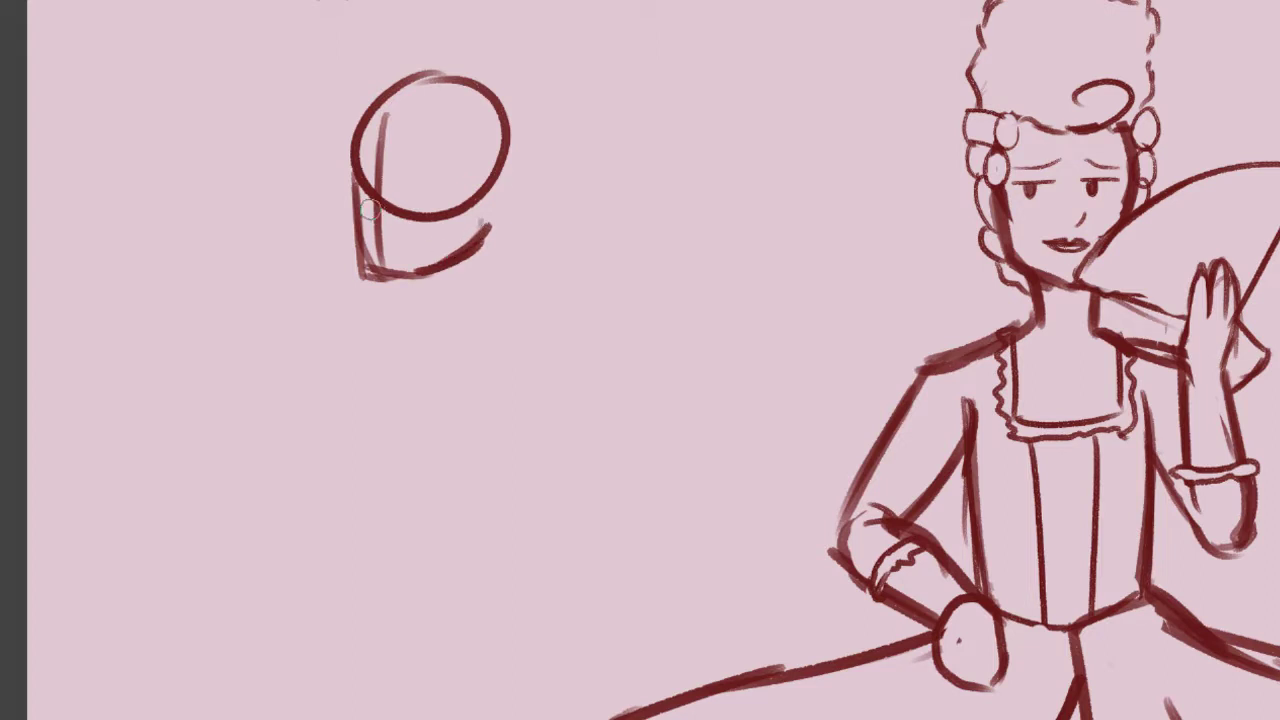
{"action": "left_click_drag", "start_coordinate": [363, 192], "coordinate": [367, 236]}
{"action": "mouse_move", "coordinate": [388, 212]}
{"action": "left_mouse_down"}
{"action": "mouse_move", "coordinate": [388, 171]}
{"action": "mouse_move", "coordinate": [406, 184]}
{"action": "mouse_move", "coordinate": [405, 217]}
{"action": "mouse_move", "coordinate": [462, 212]}
{"action": "left_mouse_up"}
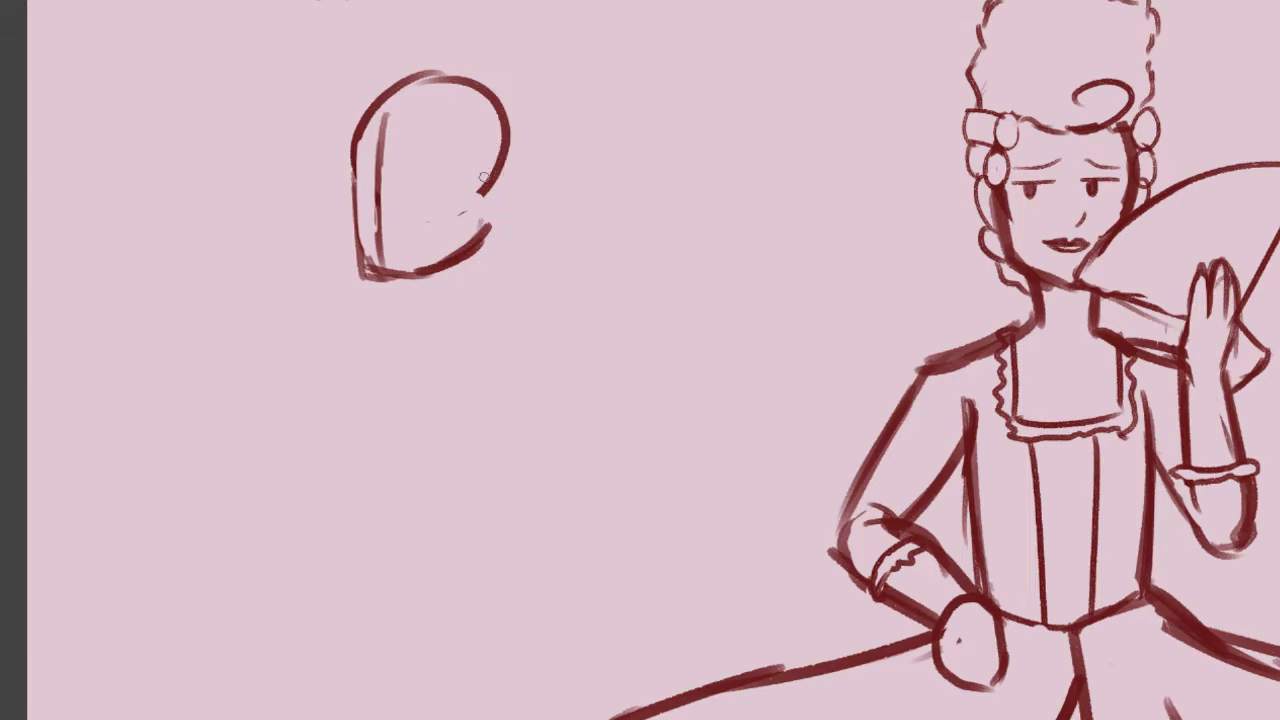
- Draw the ear on the back of the third figure's head with the jaw meeting it, and remove the inner face line
{"action": "left_click_drag", "start_coordinate": [493, 219], "coordinate": [474, 264]}
{"action": "mouse_move", "coordinate": [481, 177]}
{"action": "left_mouse_down"}
{"action": "mouse_move", "coordinate": [510, 154]}
{"action": "mouse_move", "coordinate": [512, 210]}
{"action": "mouse_move", "coordinate": [498, 222]}
{"action": "mouse_move", "coordinate": [498, 176]}
{"action": "left_mouse_up"}
{"action": "key", "text": "ctrl+z"}
{"action": "key", "text": "ctrl+z"}
{"action": "key", "text": "e"}
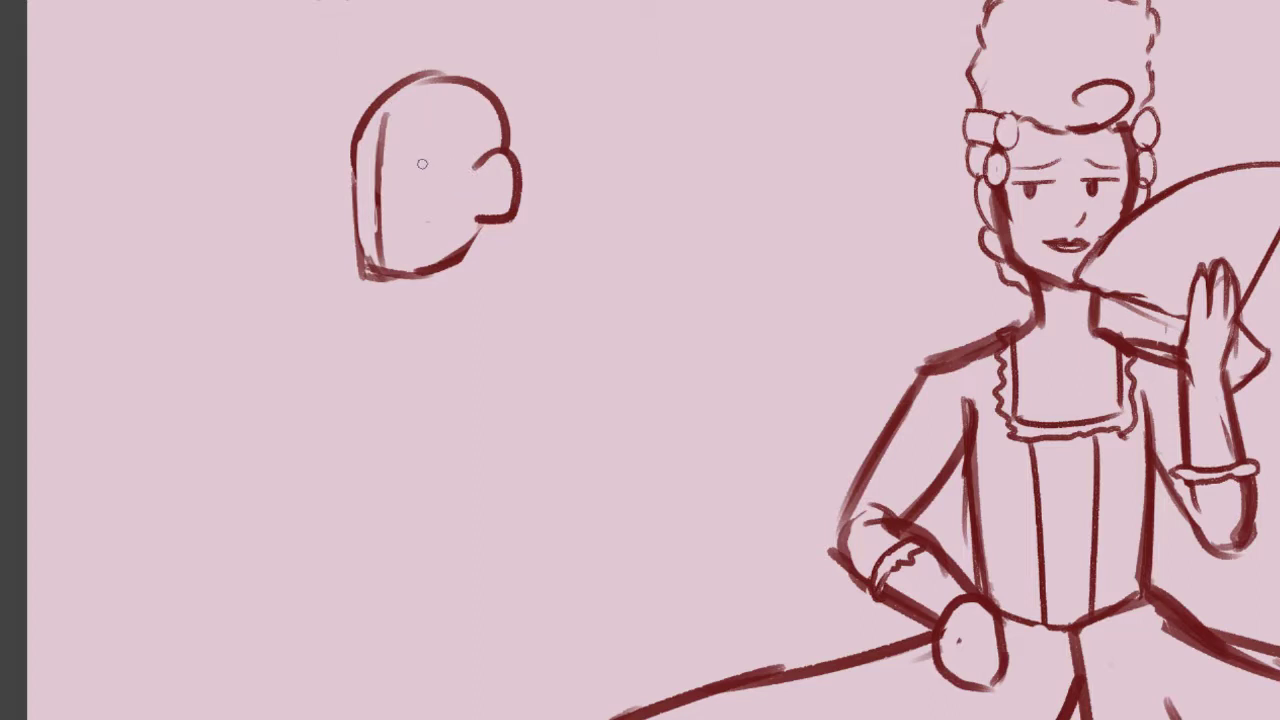
{"action": "key", "text": "ctrl+z"}
{"action": "key", "text": "ctrl+z"}
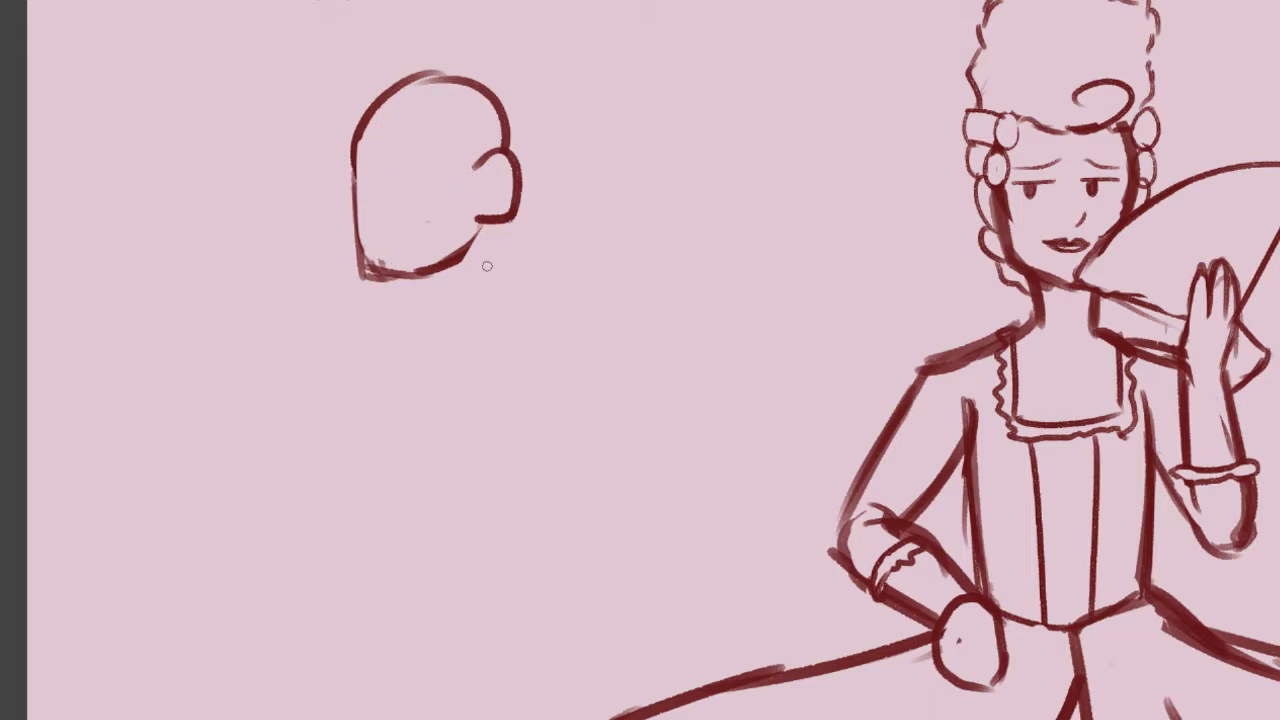
- Draw the third figure's neck, both sloping shoulders and the outer line of the upper arm on the ear side
{"action": "left_click_drag", "start_coordinate": [487, 222], "coordinate": [479, 306]}
{"action": "mouse_move", "coordinate": [416, 277]}
{"action": "left_mouse_down"}
{"action": "mouse_move", "coordinate": [406, 322]}
{"action": "mouse_move", "coordinate": [511, 332]}
{"action": "mouse_move", "coordinate": [573, 372]}
{"action": "left_mouse_up"}
{"action": "key", "text": "ctrl+z"}
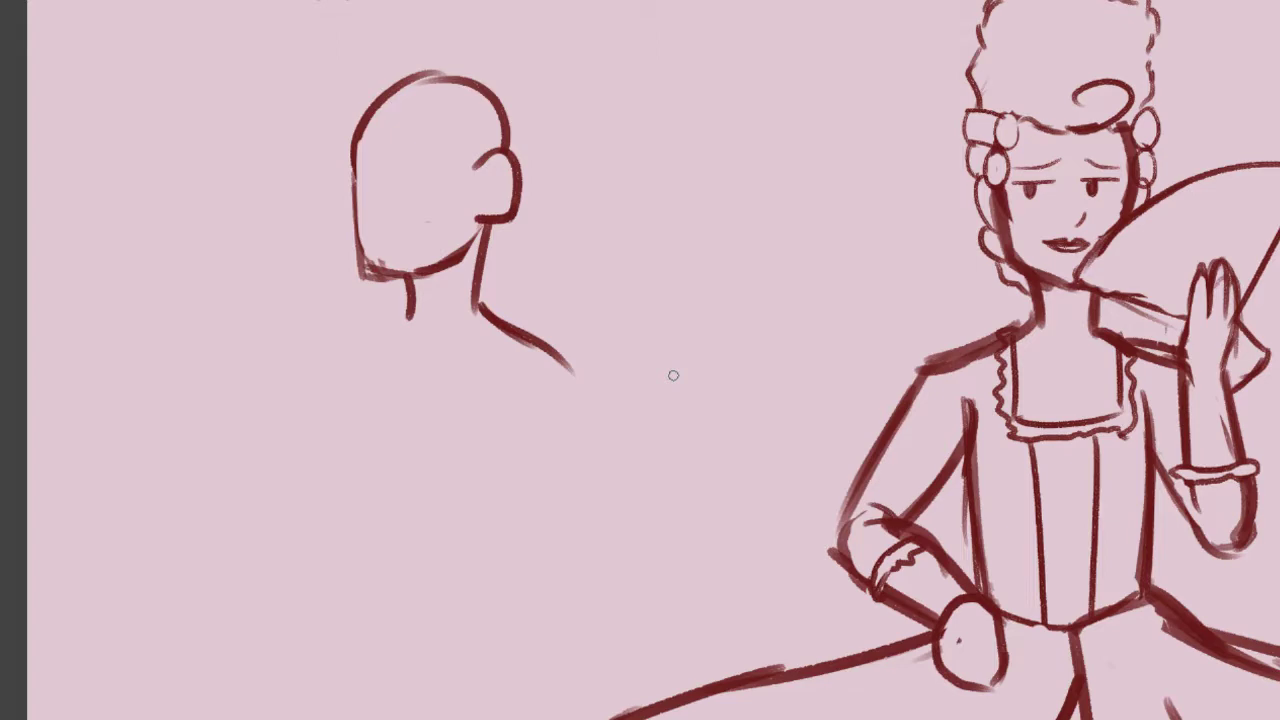
{"action": "left_click_drag", "start_coordinate": [405, 299], "coordinate": [290, 350]}
{"action": "left_click_drag", "start_coordinate": [560, 355], "coordinate": [600, 497]}
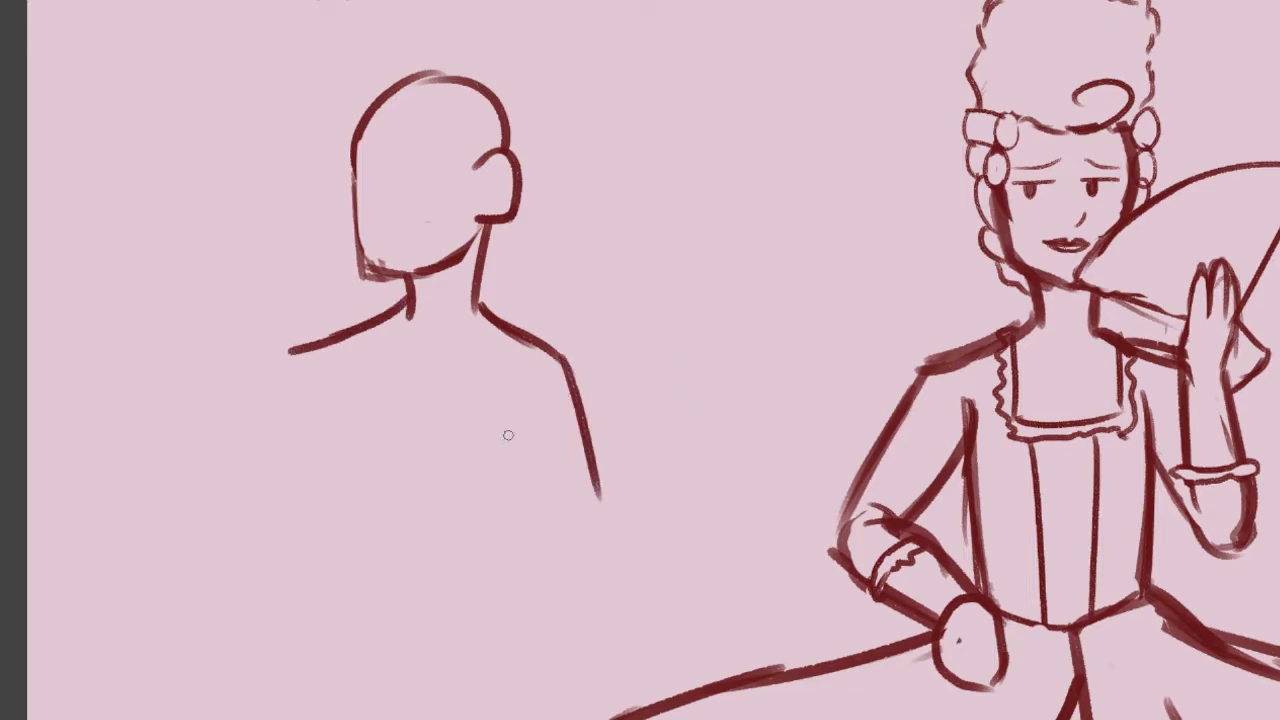
- Sketch both sides of the third figure's torso, running the face-side line down to the waist
{"action": "left_click_drag", "start_coordinate": [501, 437], "coordinate": [540, 555]}
{"action": "left_click_drag", "start_coordinate": [333, 377], "coordinate": [344, 538]}
{"action": "key", "text": "ctrl+z"}
{"action": "key", "text": "ctrl+z"}
{"action": "left_click_drag", "start_coordinate": [337, 394], "coordinate": [350, 556]}
{"action": "key", "text": "ctrl+z"}
{"action": "left_click_drag", "start_coordinate": [336, 385], "coordinate": [330, 540]}
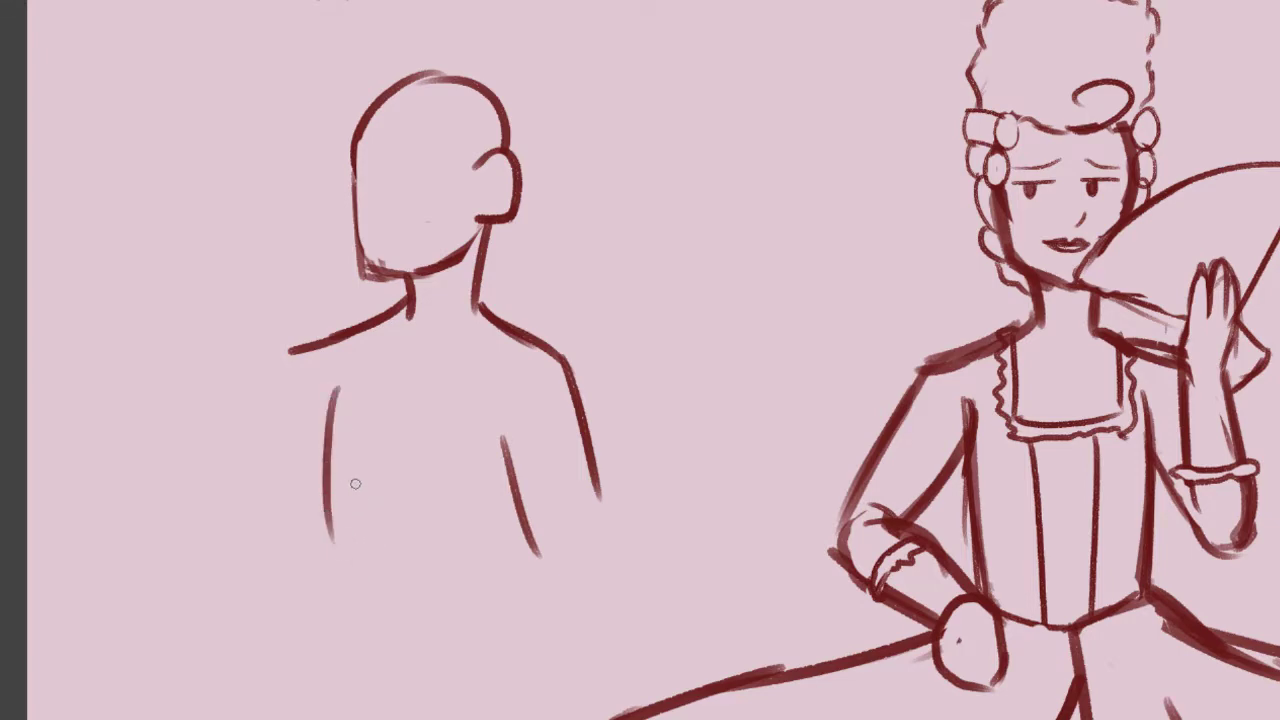
{"action": "left_click_drag", "start_coordinate": [327, 462], "coordinate": [330, 618]}
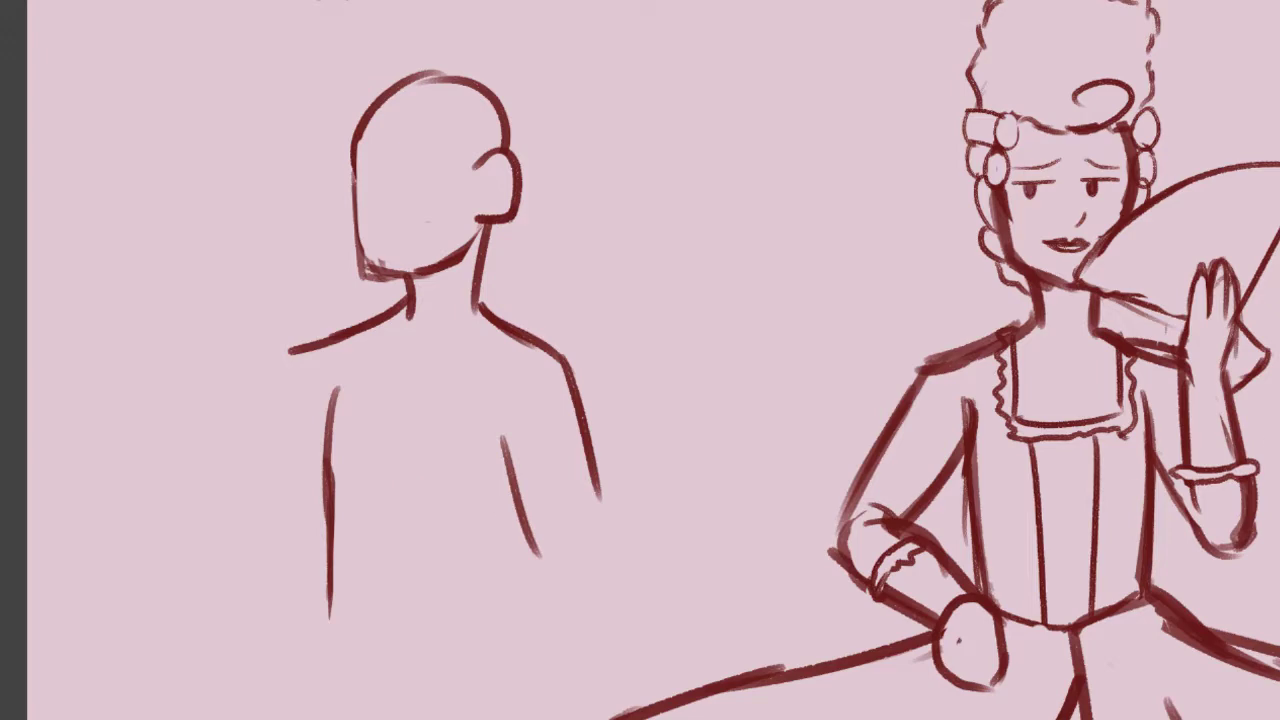
- Extend the ear-side torso line up to the armpit and down to the waist, and draw the opposite upper arm's outer line
{"action": "scroll", "coordinate": [640, 360], "scroll_direction": "down", "scroll_amount": 2}
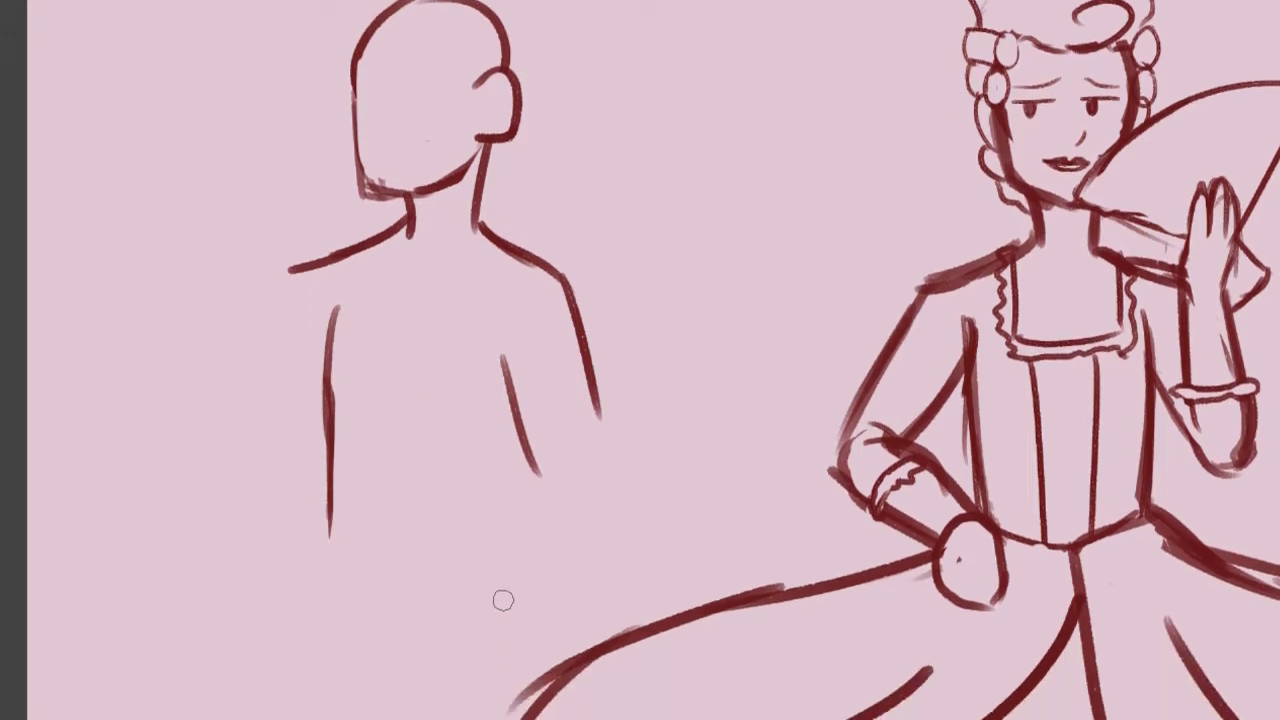
{"action": "left_click_drag", "start_coordinate": [499, 321], "coordinate": [516, 405]}
{"action": "key", "text": "ctrl+z"}
{"action": "left_click_drag", "start_coordinate": [524, 298], "coordinate": [496, 378]}
{"action": "left_click_drag", "start_coordinate": [497, 332], "coordinate": [516, 394]}
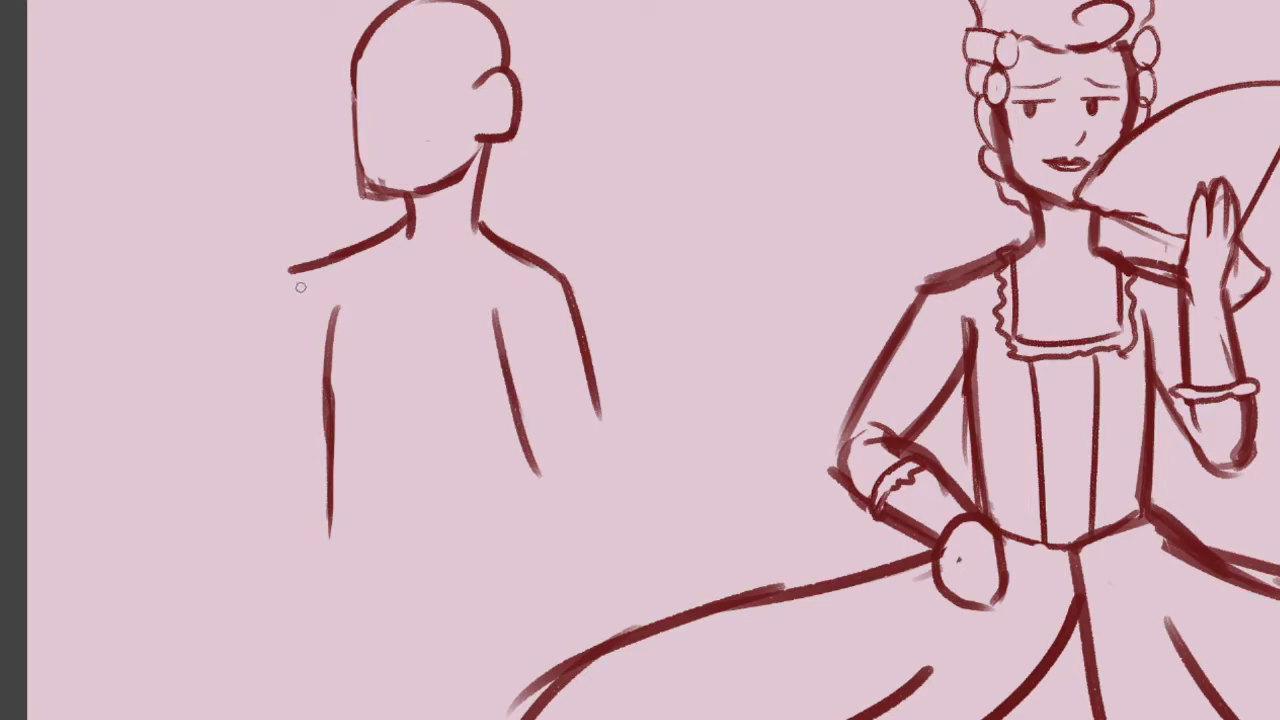
{"action": "left_click_drag", "start_coordinate": [300, 272], "coordinate": [253, 405]}
{"action": "left_click_drag", "start_coordinate": [516, 436], "coordinate": [513, 540]}
{"action": "key", "text": "ctrl+z"}
{"action": "left_click_drag", "start_coordinate": [517, 424], "coordinate": [519, 525]}
- Sketch light hip curves from the third figure's waist down to the crotch
{"action": "mouse_move", "coordinate": [324, 526]}
{"action": "left_mouse_down"}
{"action": "mouse_move", "coordinate": [336, 562]}
{"action": "mouse_move", "coordinate": [381, 609]}
{"action": "left_mouse_up"}
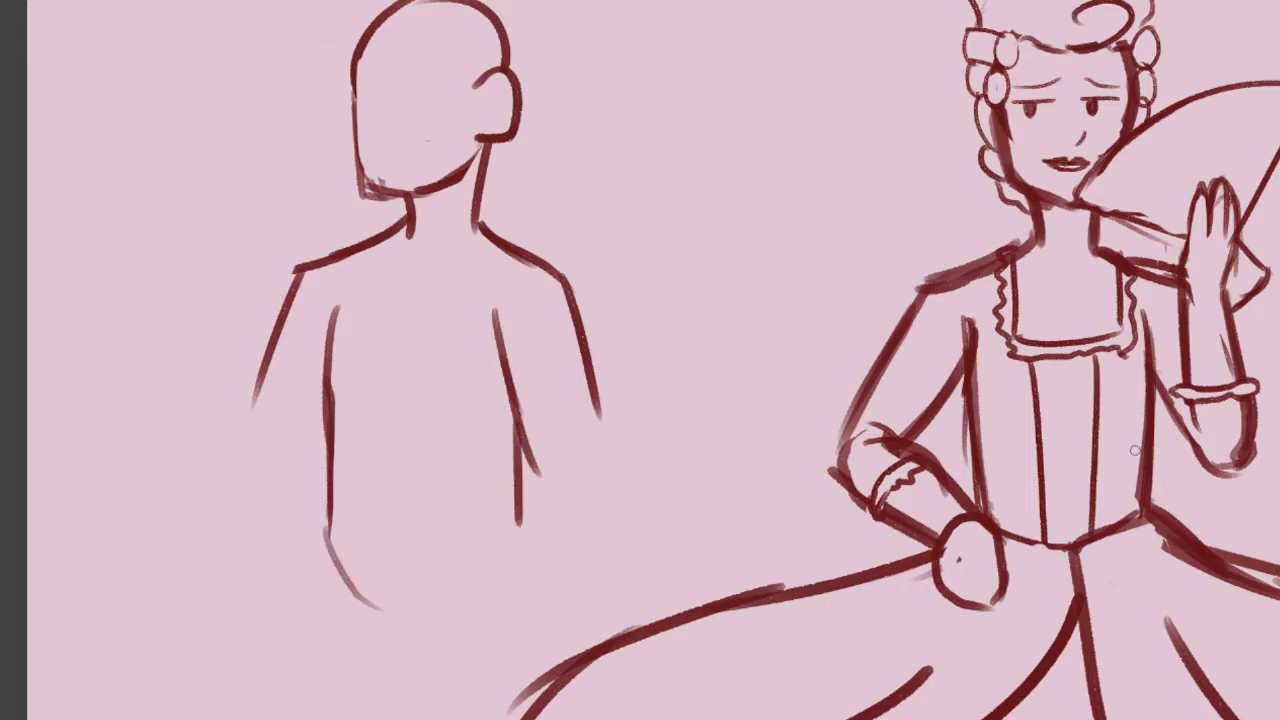
{"action": "scroll", "coordinate": [396, 531], "scroll_direction": "down", "scroll_amount": 5}
{"action": "key", "text": "ctrl+z"}
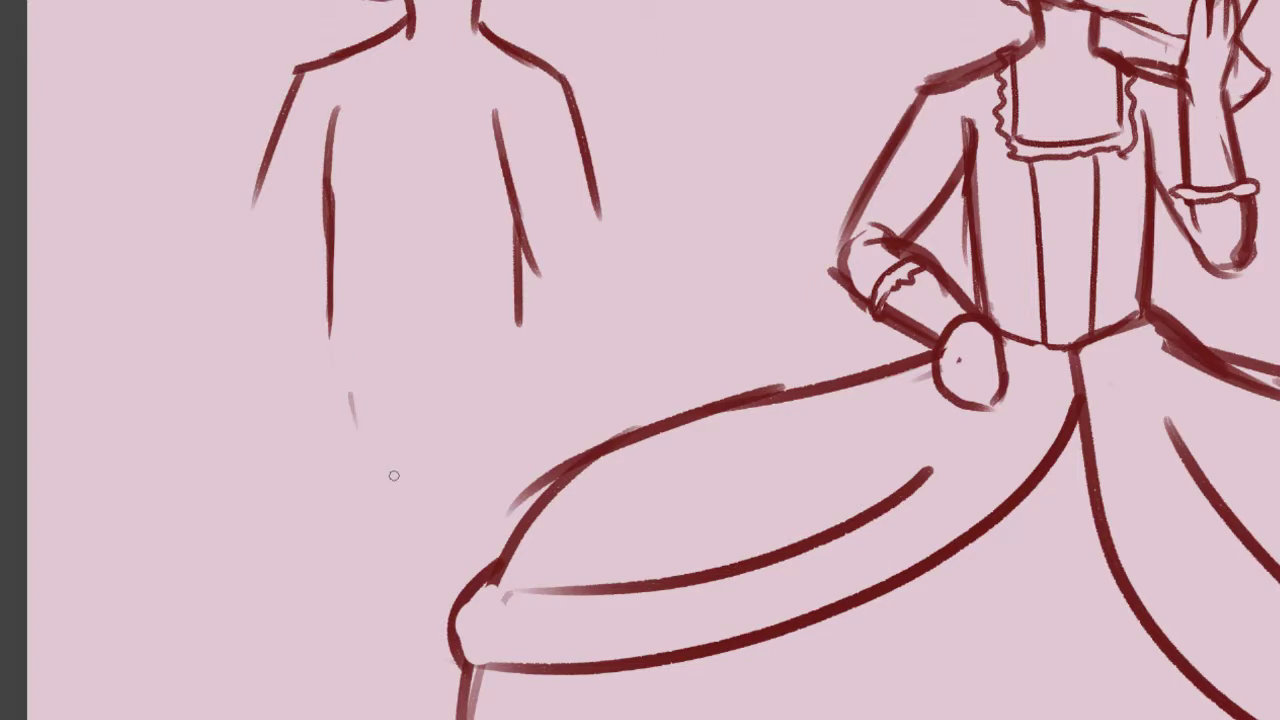
{"action": "key", "text": "ctrl+z"}
{"action": "left_click_drag", "start_coordinate": [328, 346], "coordinate": [372, 440]}
{"action": "key", "text": "ctrl+z"}
{"action": "mouse_move", "coordinate": [328, 345]}
{"action": "left_mouse_down"}
{"action": "mouse_move", "coordinate": [351, 416]}
{"action": "mouse_move", "coordinate": [458, 438]}
{"action": "left_mouse_up"}
{"action": "mouse_move", "coordinate": [381, 446]}
{"action": "left_mouse_down"}
{"action": "mouse_move", "coordinate": [521, 439]}
{"action": "mouse_move", "coordinate": [474, 393]}
{"action": "left_mouse_up"}
- Draw the outer thigh line down to the woman's skirt and the inner leg lines below the crotch
{"action": "left_click_drag", "start_coordinate": [520, 340], "coordinate": [542, 456]}
{"action": "key", "text": "ctrl+z"}
{"action": "left_click_drag", "start_coordinate": [524, 337], "coordinate": [538, 478]}
{"action": "left_click_drag", "start_coordinate": [525, 365], "coordinate": [535, 481]}
{"action": "left_click_drag", "start_coordinate": [423, 463], "coordinate": [430, 585]}
{"action": "left_click_drag", "start_coordinate": [432, 452], "coordinate": [441, 614]}
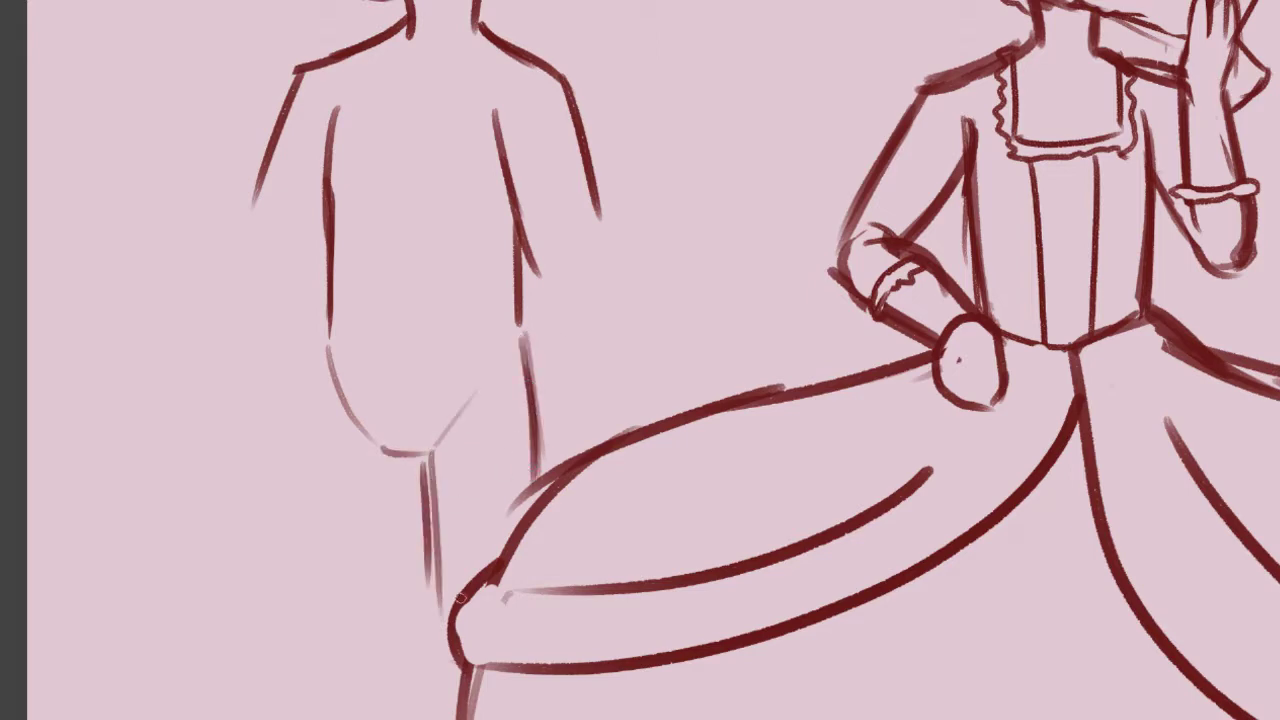
- Outline the third figure's free leg in knee breeches, with outer and inner thigh lines and a hem at the knee
{"action": "left_click_drag", "start_coordinate": [323, 340], "coordinate": [303, 458]}
{"action": "left_click_drag", "start_coordinate": [304, 440], "coordinate": [308, 595]}
{"action": "key", "text": "ctrl+z"}
{"action": "left_click_drag", "start_coordinate": [303, 437], "coordinate": [320, 627]}
{"action": "left_click_drag", "start_coordinate": [425, 487], "coordinate": [393, 612]}
{"action": "key", "text": "ctrl+z"}
{"action": "mouse_move", "coordinate": [416, 461]}
{"action": "left_mouse_down"}
{"action": "mouse_move", "coordinate": [381, 629]}
{"action": "mouse_move", "coordinate": [389, 612]}
{"action": "left_mouse_up"}
{"action": "key", "text": "ctrl+z"}
{"action": "mouse_move", "coordinate": [298, 553]}
{"action": "left_mouse_down"}
{"action": "mouse_move", "coordinate": [340, 620]}
{"action": "mouse_move", "coordinate": [392, 620]}
{"action": "left_mouse_up"}
- Draw the two sides of the stockinged calf below the breeches hem
{"action": "left_click_drag", "start_coordinate": [312, 618], "coordinate": [316, 718]}
{"action": "key", "text": "ctrl+z"}
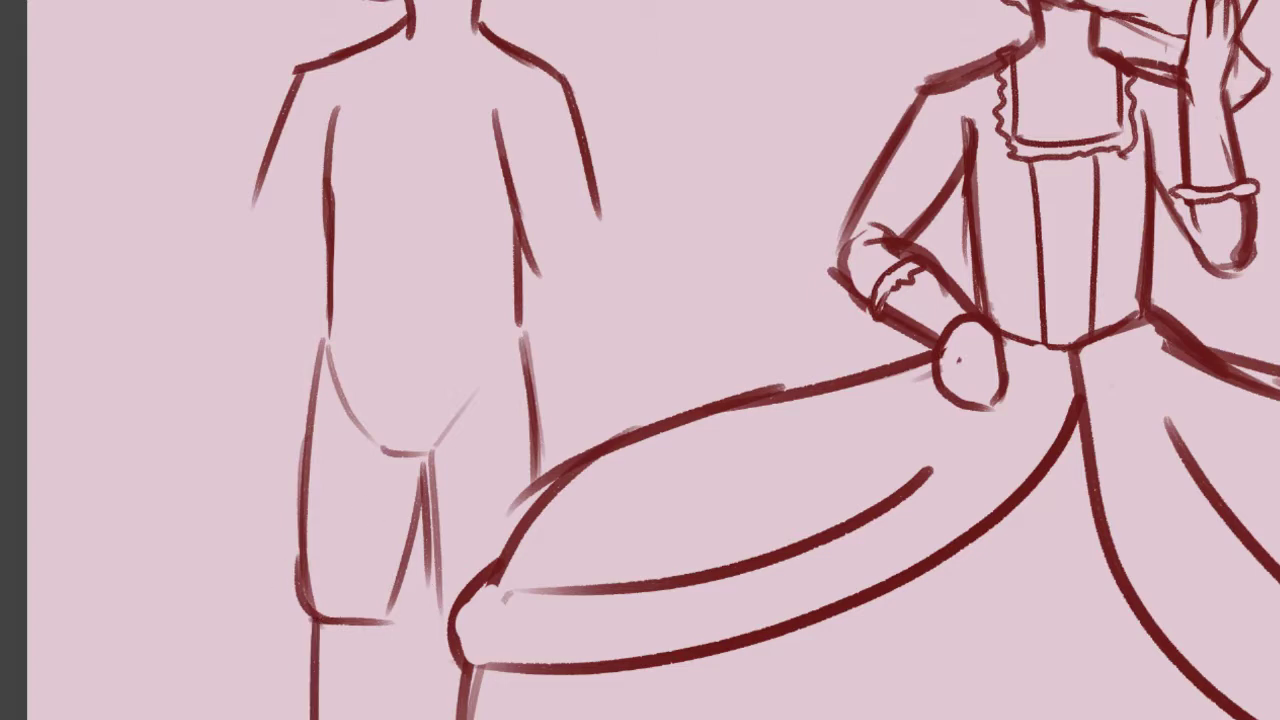
{"action": "mouse_move", "coordinate": [388, 622]}
{"action": "left_mouse_down"}
{"action": "mouse_move", "coordinate": [400, 690]}
{"action": "mouse_move", "coordinate": [386, 718]}
{"action": "left_mouse_up"}
- Redraw the inner thighs and crotch line of the breeches, erase the hip curves and join the torso side to the hip
{"action": "mouse_move", "coordinate": [399, 586]}
{"action": "left_mouse_down"}
{"action": "mouse_move", "coordinate": [391, 549]}
{"action": "mouse_move", "coordinate": [410, 517]}
{"action": "left_mouse_up"}
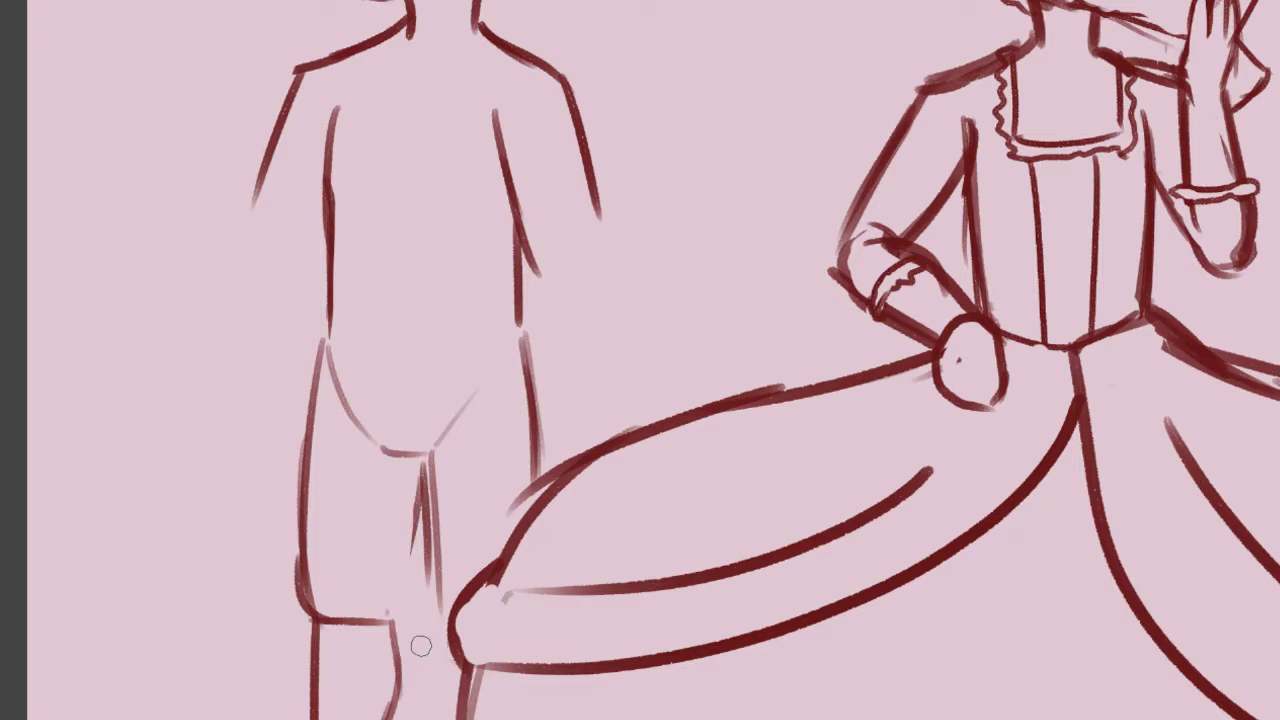
{"action": "mouse_move", "coordinate": [425, 464]}
{"action": "left_mouse_down"}
{"action": "mouse_move", "coordinate": [407, 594]}
{"action": "mouse_move", "coordinate": [381, 621]}
{"action": "left_mouse_up"}
{"action": "mouse_move", "coordinate": [416, 458]}
{"action": "left_mouse_down"}
{"action": "mouse_move", "coordinate": [438, 608]}
{"action": "mouse_move", "coordinate": [452, 613]}
{"action": "left_mouse_up"}
{"action": "mouse_move", "coordinate": [427, 473]}
{"action": "left_mouse_down"}
{"action": "mouse_move", "coordinate": [425, 440]}
{"action": "mouse_move", "coordinate": [449, 414]}
{"action": "mouse_move", "coordinate": [343, 337]}
{"action": "mouse_move", "coordinate": [383, 455]}
{"action": "mouse_move", "coordinate": [400, 461]}
{"action": "mouse_move", "coordinate": [342, 457]}
{"action": "mouse_move", "coordinate": [368, 448]}
{"action": "left_mouse_up"}
{"action": "key", "text": "b"}
{"action": "key", "text": "ctrl+z"}
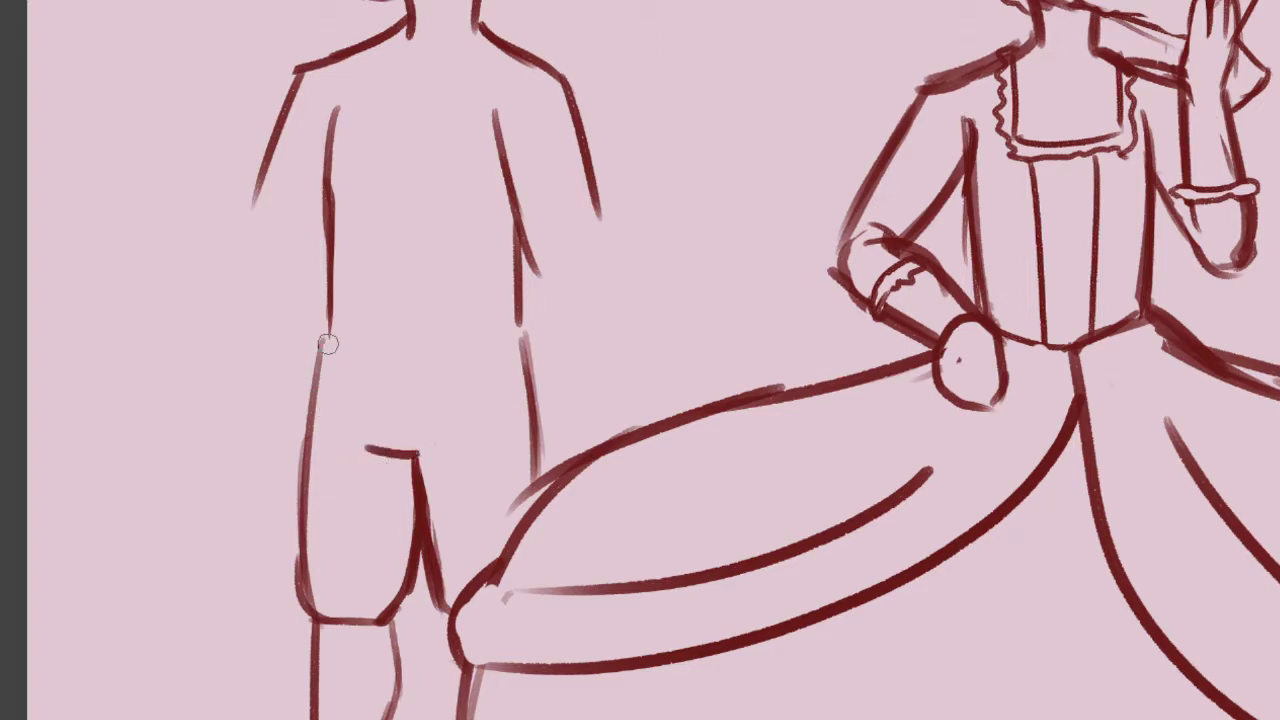
{"action": "left_click_drag", "start_coordinate": [319, 210], "coordinate": [321, 380]}
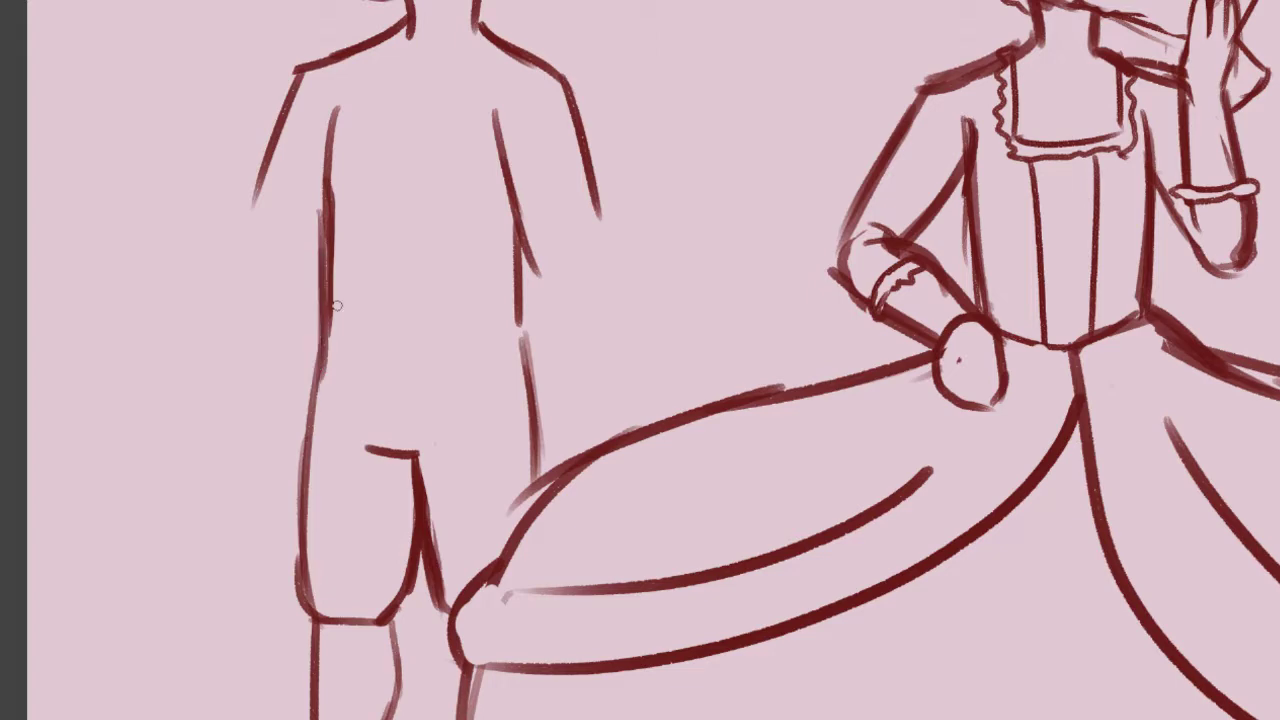
{"action": "left_click_drag", "start_coordinate": [238, 240], "coordinate": [252, 170]}
{"action": "left_click_drag", "start_coordinate": [254, 46], "coordinate": [239, 246]}
{"action": "left_click_drag", "start_coordinate": [281, 59], "coordinate": [297, 222]}
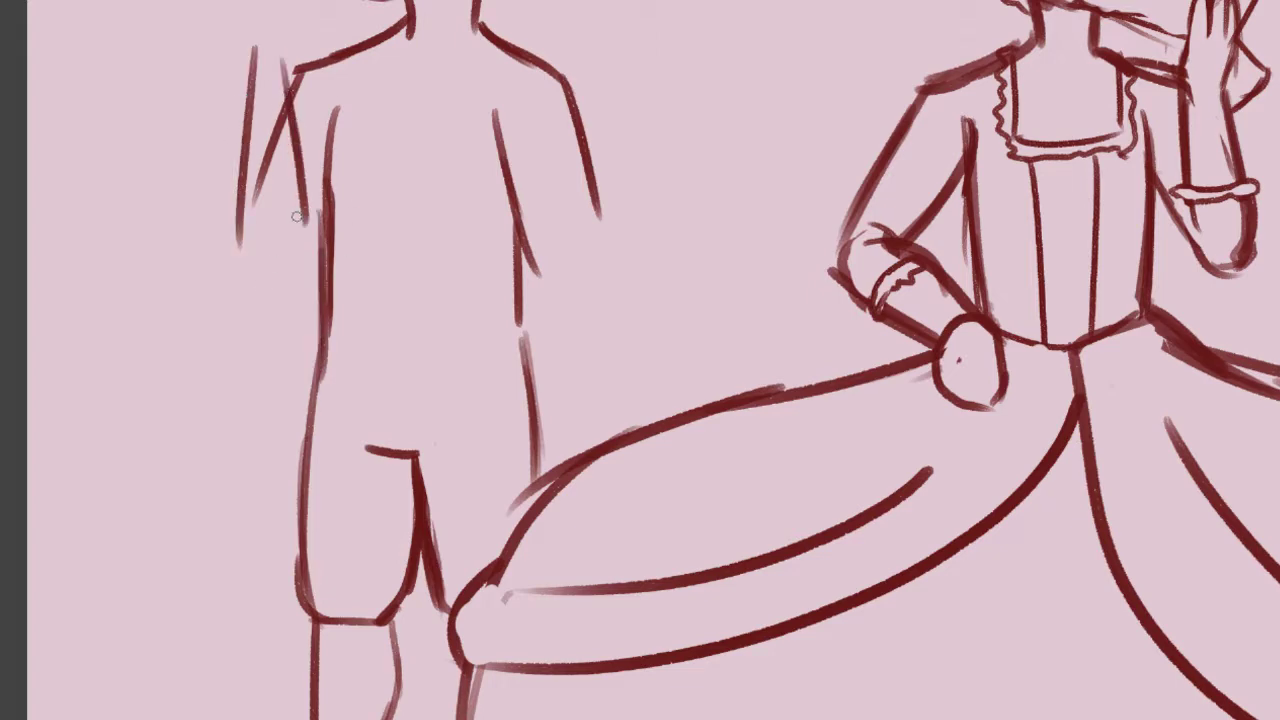
{"action": "key", "text": "ctrl+z"}
{"action": "key", "text": "ctrl+z"}
- Draw the third figure's arm bent upward with a rounded elbow beside the torso, and erase the old upper-arm line and elbow overlap
{"action": "left_click_drag", "start_coordinate": [263, 38], "coordinate": [249, 220]}
{"action": "mouse_move", "coordinate": [248, 114]}
{"action": "left_mouse_down"}
{"action": "mouse_move", "coordinate": [261, 266]}
{"action": "mouse_move", "coordinate": [300, 280]}
{"action": "left_mouse_up"}
{"action": "left_click_drag", "start_coordinate": [280, 54], "coordinate": [305, 180]}
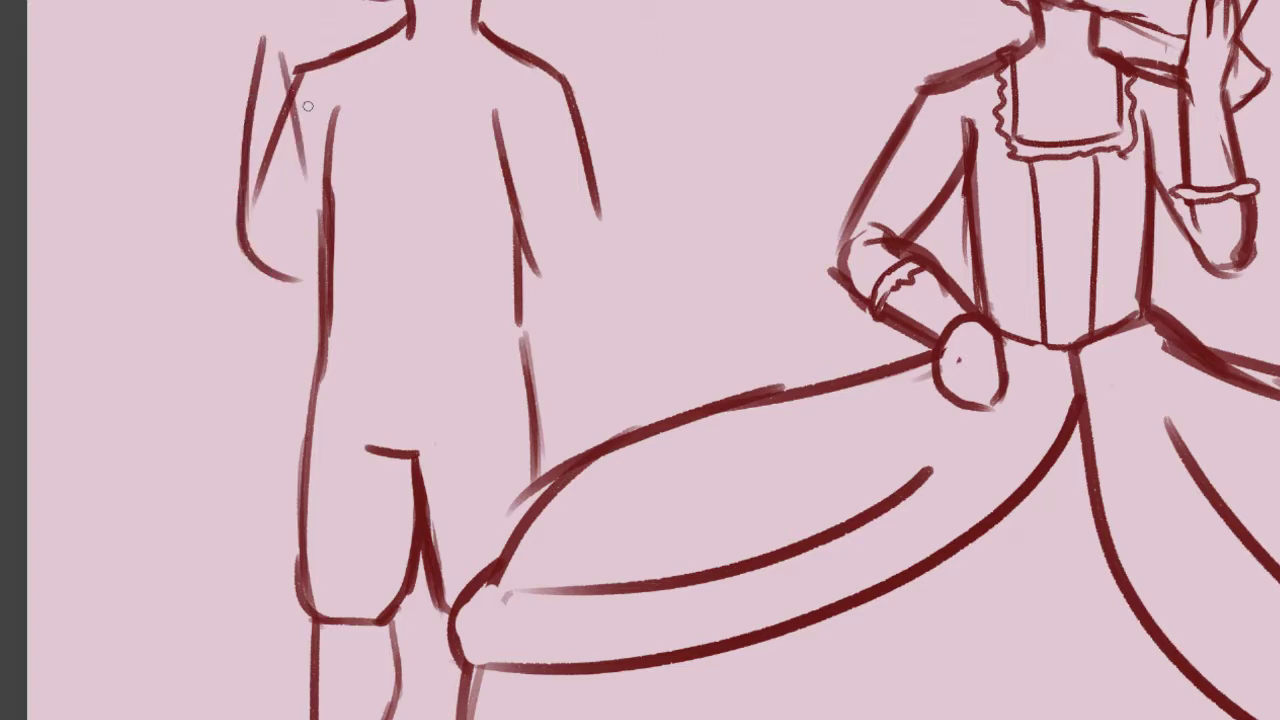
{"action": "key", "text": "ctrl+z"}
{"action": "left_click_drag", "start_coordinate": [284, 44], "coordinate": [306, 190]}
{"action": "key", "text": "ctrl+z"}
{"action": "left_click_drag", "start_coordinate": [299, 78], "coordinate": [306, 188]}
{"action": "left_click_drag", "start_coordinate": [305, 122], "coordinate": [317, 285]}
{"action": "mouse_move", "coordinate": [252, 238]}
{"action": "left_mouse_down"}
{"action": "mouse_move", "coordinate": [300, 286]}
{"action": "mouse_move", "coordinate": [324, 272]}
{"action": "left_mouse_up"}
{"action": "key", "text": "ctrl+z"}
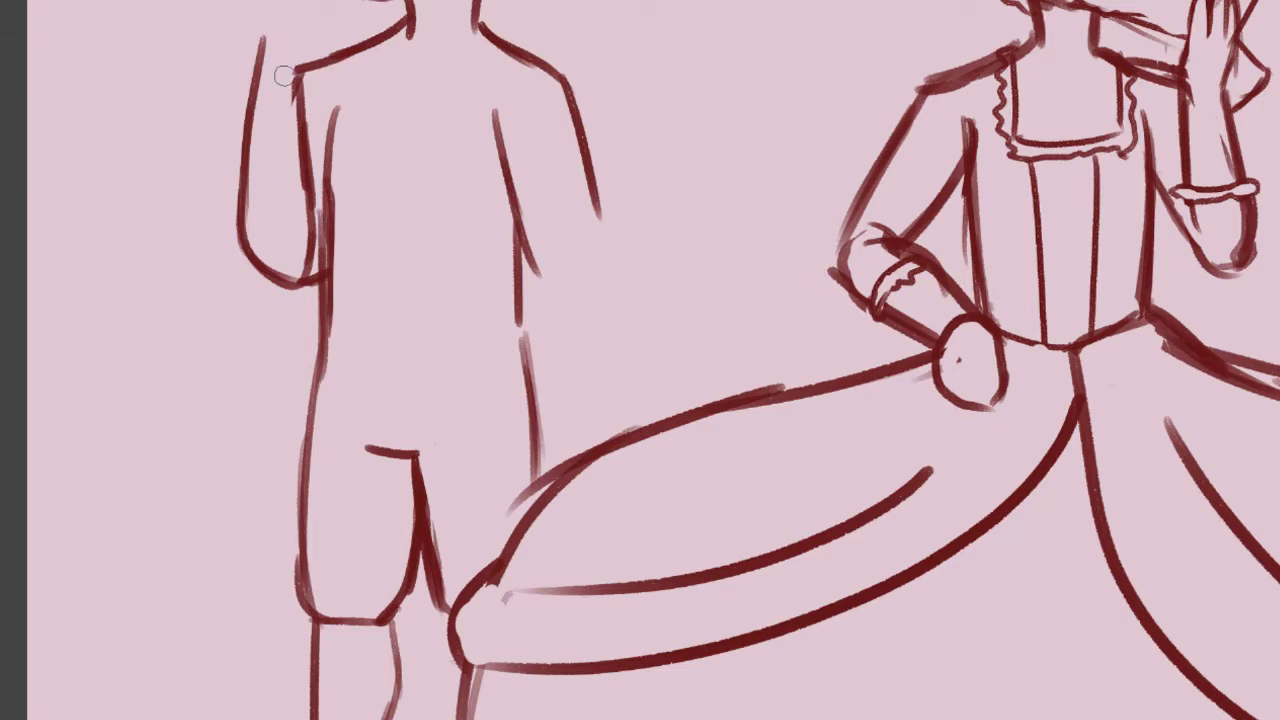
{"action": "scroll", "coordinate": [1240, 310], "scroll_direction": "up", "scroll_amount": 4}
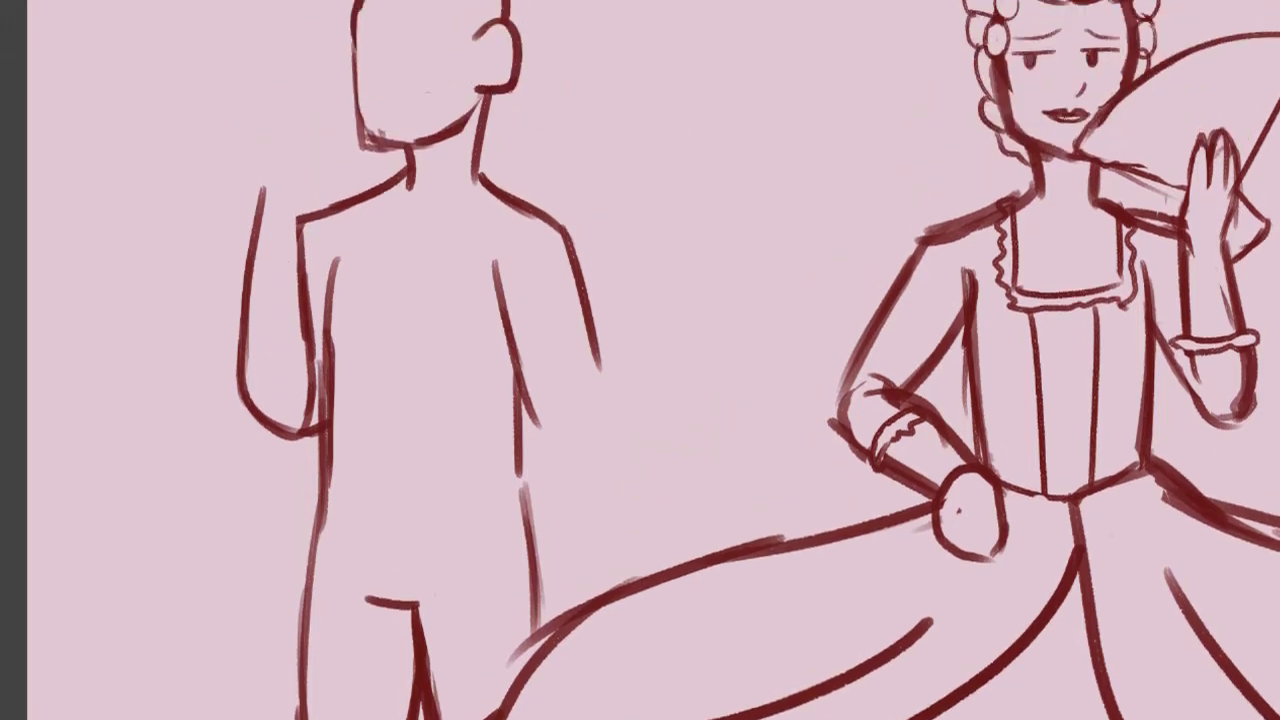
{"action": "mouse_move", "coordinate": [309, 371]}
{"action": "left_mouse_down"}
{"action": "mouse_move", "coordinate": [303, 440]}
{"action": "mouse_move", "coordinate": [288, 367]}
{"action": "mouse_move", "coordinate": [314, 370]}
{"action": "left_mouse_up"}
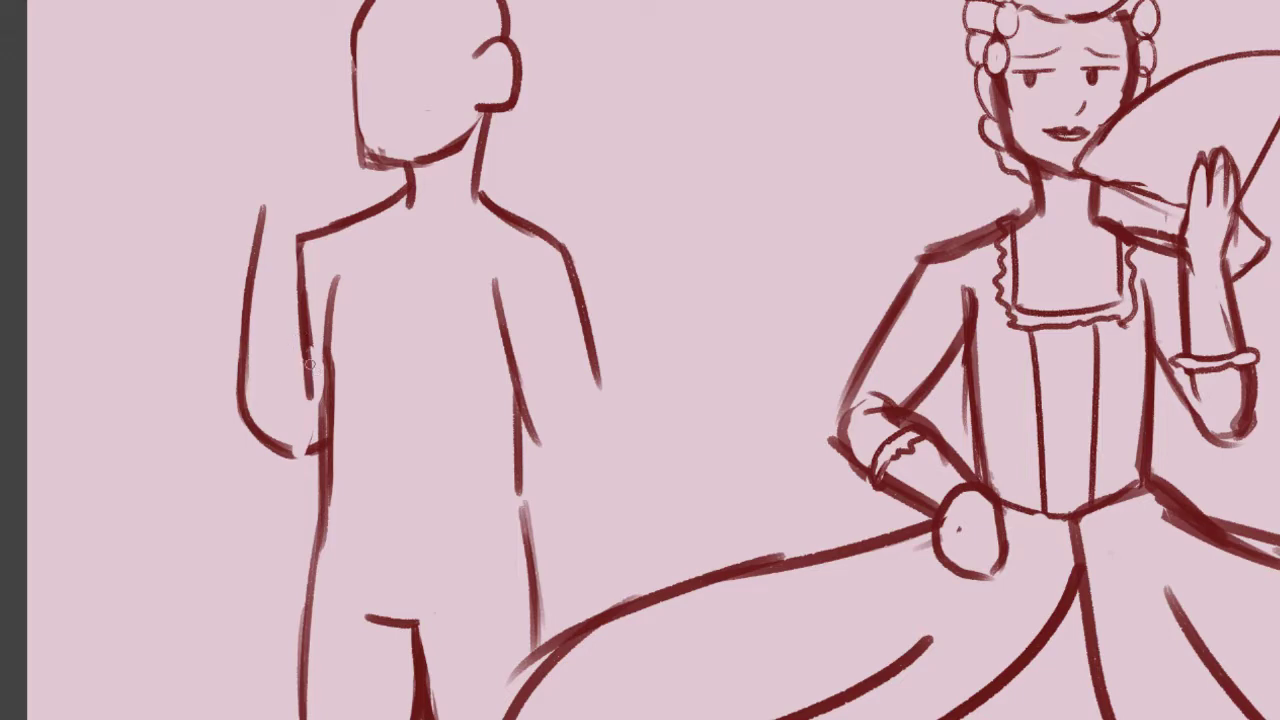
- Draw the raised hand above the bent forearm and clean up the stray lines around the fingers
{"action": "left_click_drag", "start_coordinate": [252, 251], "coordinate": [241, 195]}
{"action": "left_click_drag", "start_coordinate": [251, 253], "coordinate": [239, 176]}
{"action": "mouse_move", "coordinate": [239, 176]}
{"action": "left_mouse_down"}
{"action": "mouse_move", "coordinate": [279, 134]}
{"action": "mouse_move", "coordinate": [306, 158]}
{"action": "mouse_move", "coordinate": [297, 257]}
{"action": "left_mouse_up"}
{"action": "key", "text": "e"}
{"action": "mouse_move", "coordinate": [287, 195]}
{"action": "left_mouse_down"}
{"action": "mouse_move", "coordinate": [293, 213]}
{"action": "mouse_move", "coordinate": [284, 206]}
{"action": "left_mouse_up"}
{"action": "mouse_move", "coordinate": [263, 206]}
{"action": "left_mouse_down"}
{"action": "mouse_move", "coordinate": [253, 200]}
{"action": "mouse_move", "coordinate": [263, 233]}
{"action": "left_mouse_up"}
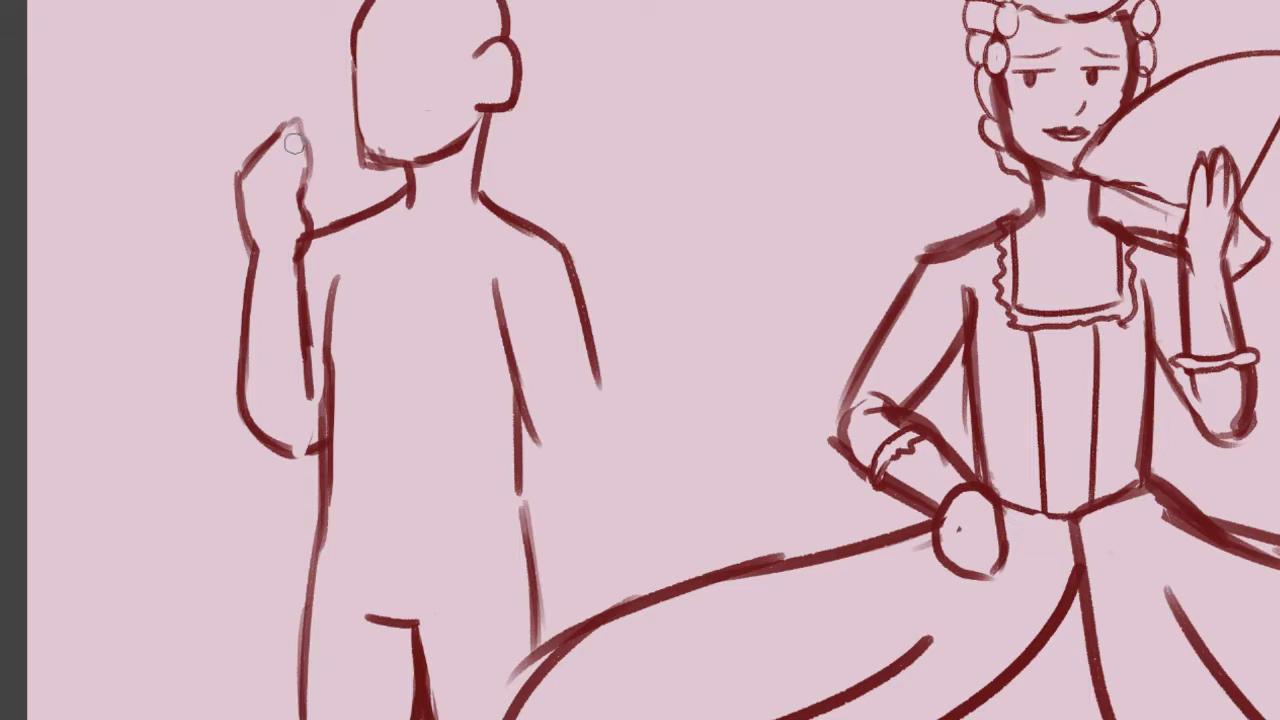
- Draw a long line rising from the raised hand and a long curve passing beside the face and over the shoulder, joined at the wrist
{"action": "scroll", "coordinate": [297, 139], "scroll_direction": "up", "scroll_amount": 2}
{"action": "left_click_drag", "start_coordinate": [234, 155], "coordinate": [245, 3]}
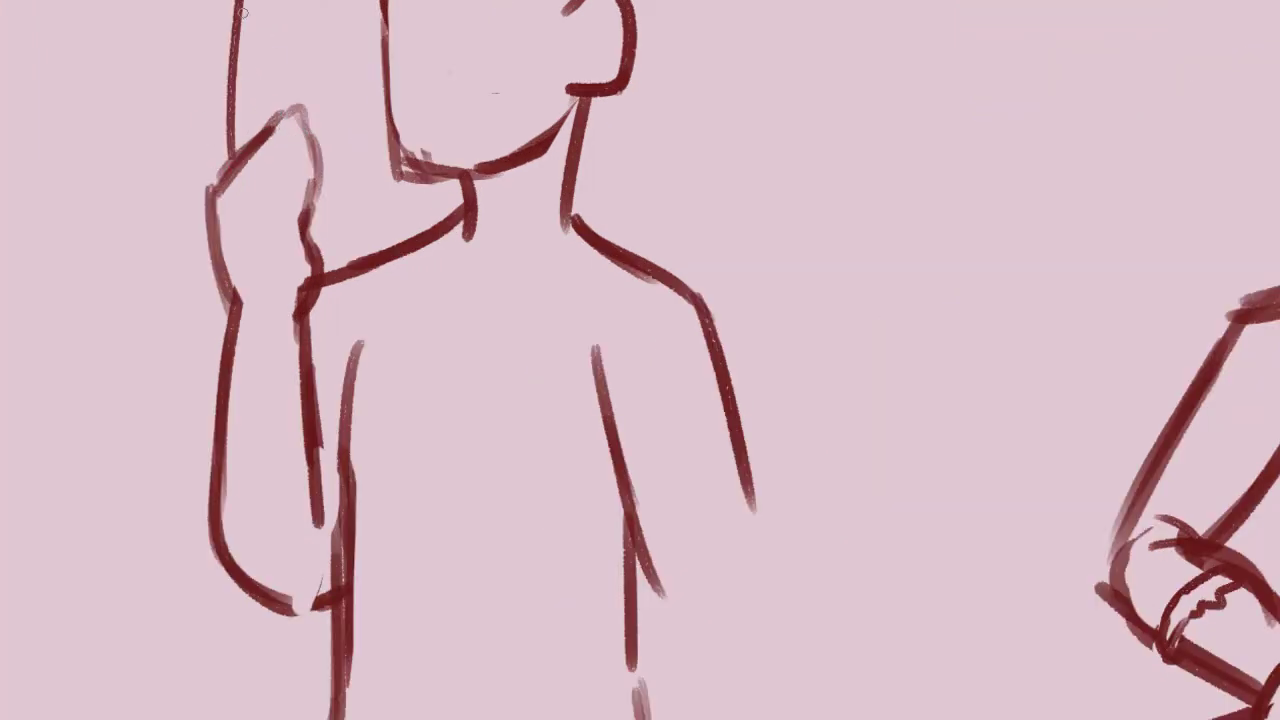
{"action": "left_click_drag", "start_coordinate": [324, 2], "coordinate": [400, 262]}
{"action": "key", "text": "ctrl+z"}
{"action": "left_click_drag", "start_coordinate": [324, 2], "coordinate": [418, 335]}
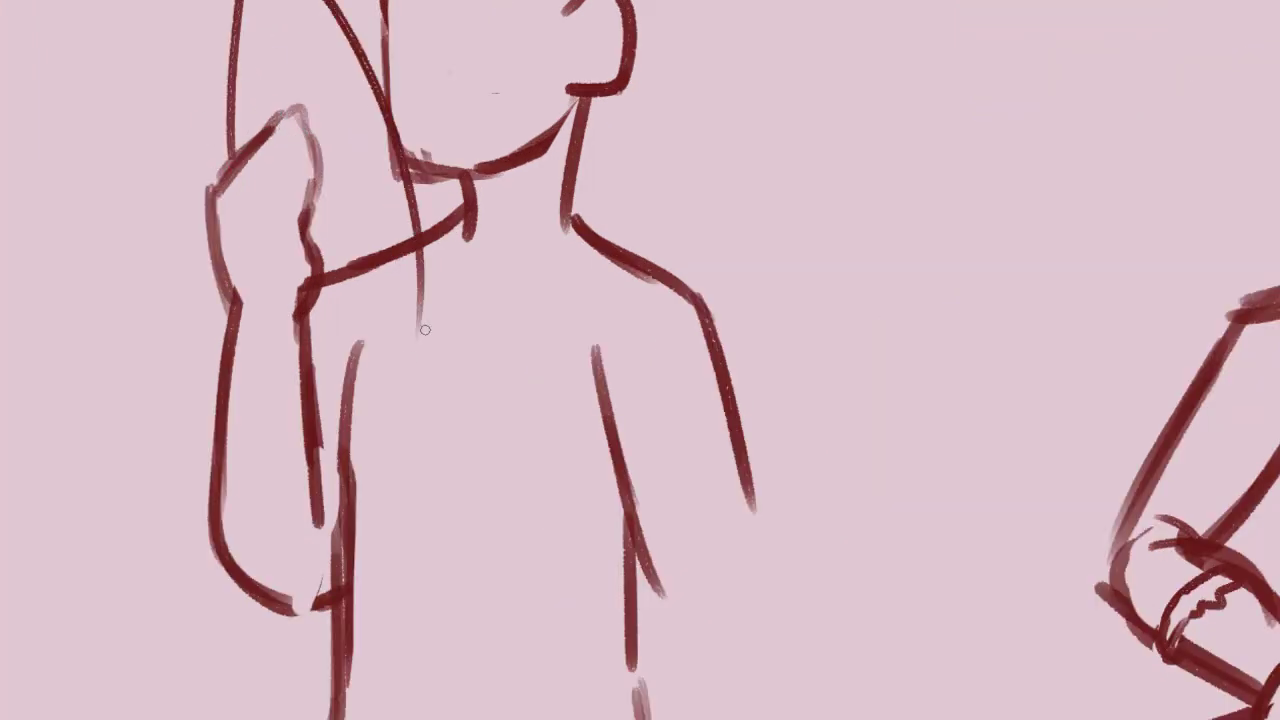
{"action": "mouse_move", "coordinate": [329, 276]}
{"action": "left_mouse_down"}
{"action": "mouse_move", "coordinate": [435, 349]}
{"action": "mouse_move", "coordinate": [421, 300]}
{"action": "left_mouse_up"}
{"action": "key", "text": "ctrl+z"}
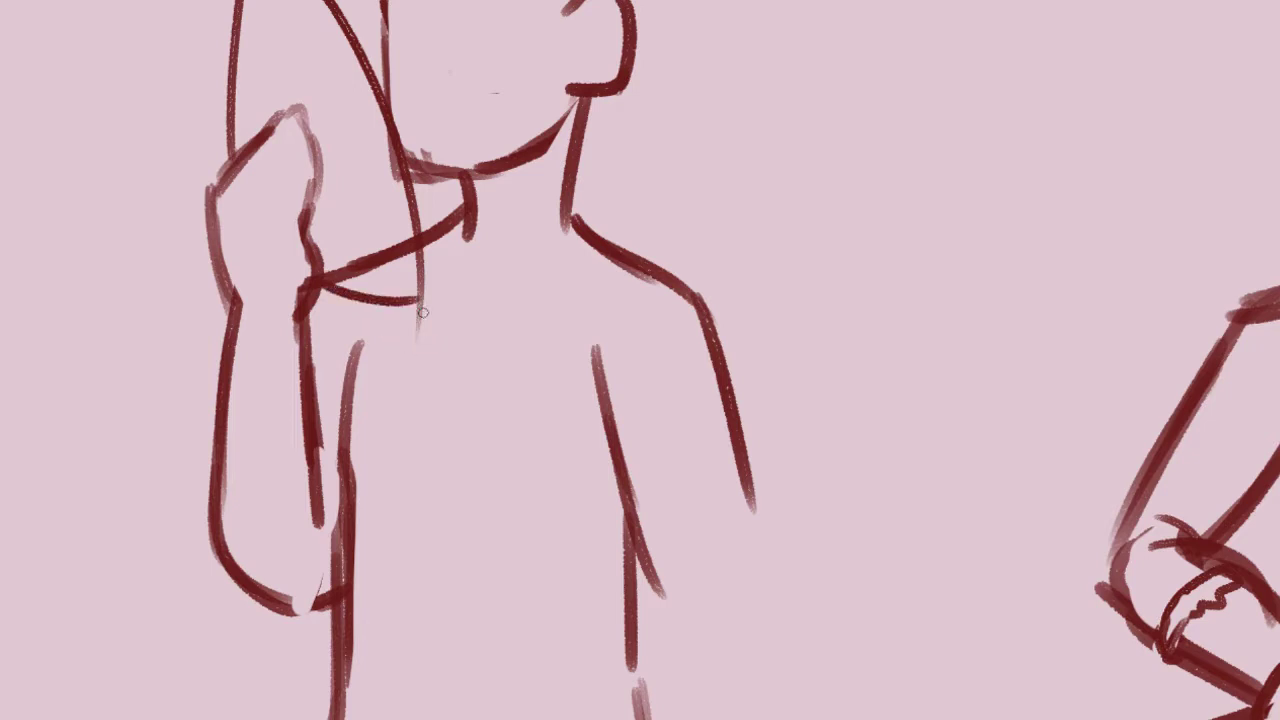
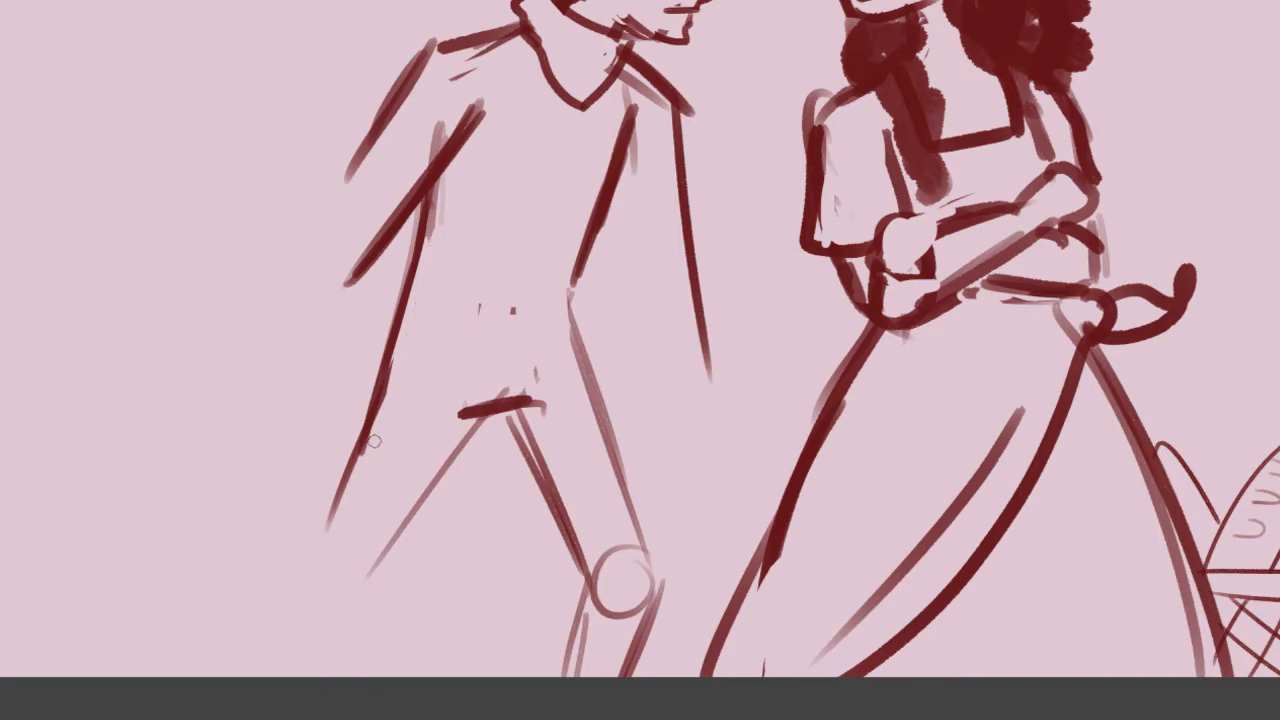
- Strengthen the leaning man's front leg with bold inner thigh, lower leg and outer hip-to-knee lines
{"action": "mouse_move", "coordinate": [505, 413]}
{"action": "left_mouse_down"}
{"action": "mouse_move", "coordinate": [588, 576]}
{"action": "mouse_move", "coordinate": [565, 549]}
{"action": "left_mouse_up"}
{"action": "left_click_drag", "start_coordinate": [540, 650], "coordinate": [585, 582]}
{"action": "mouse_move", "coordinate": [548, 676]}
{"action": "left_mouse_down"}
{"action": "mouse_move", "coordinate": [587, 580]}
{"action": "mouse_move", "coordinate": [549, 688]}
{"action": "left_mouse_up"}
{"action": "key", "text": "ctrl+z"}
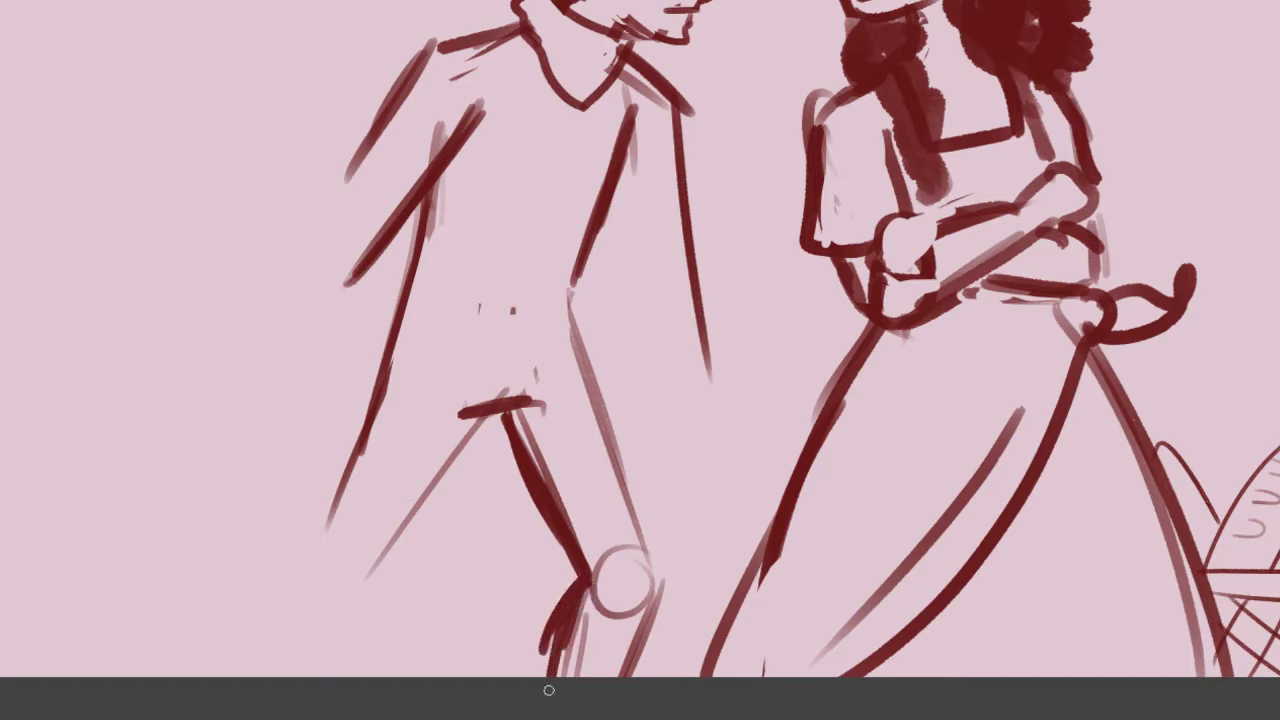
{"action": "left_click_drag", "start_coordinate": [556, 614], "coordinate": [529, 695]}
{"action": "mouse_move", "coordinate": [578, 268]}
{"action": "left_mouse_down"}
{"action": "mouse_move", "coordinate": [566, 350]}
{"action": "mouse_move", "coordinate": [667, 574]}
{"action": "left_mouse_up"}
- Outline the leaning man's back leg down to the canvas edge, and erase the duplicate inner line and most of the knee circle
{"action": "left_click_drag", "start_coordinate": [484, 423], "coordinate": [360, 581]}
{"action": "mouse_move", "coordinate": [338, 522]}
{"action": "left_mouse_down"}
{"action": "mouse_move", "coordinate": [365, 542]}
{"action": "mouse_move", "coordinate": [345, 519]}
{"action": "mouse_move", "coordinate": [292, 562]}
{"action": "mouse_move", "coordinate": [312, 572]}
{"action": "mouse_move", "coordinate": [263, 683]}
{"action": "left_mouse_up"}
{"action": "left_click_drag", "start_coordinate": [388, 548], "coordinate": [311, 683]}
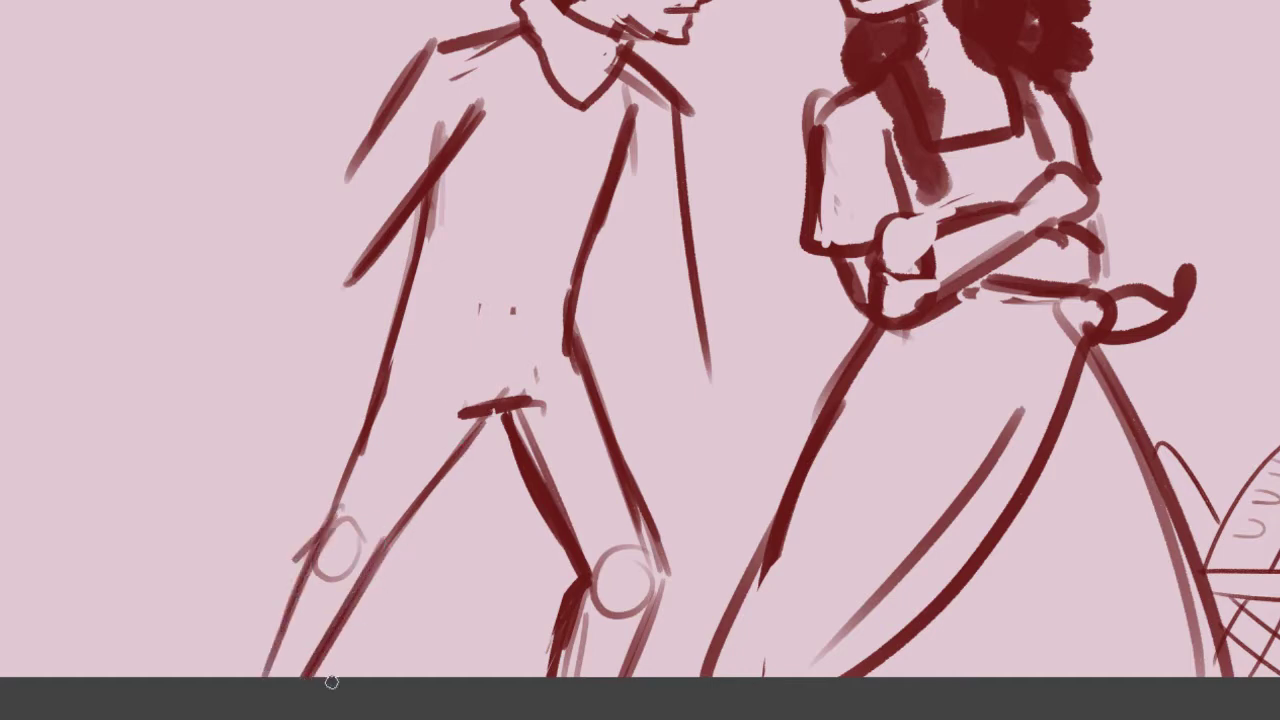
{"action": "left_click_drag", "start_coordinate": [493, 408], "coordinate": [346, 666]}
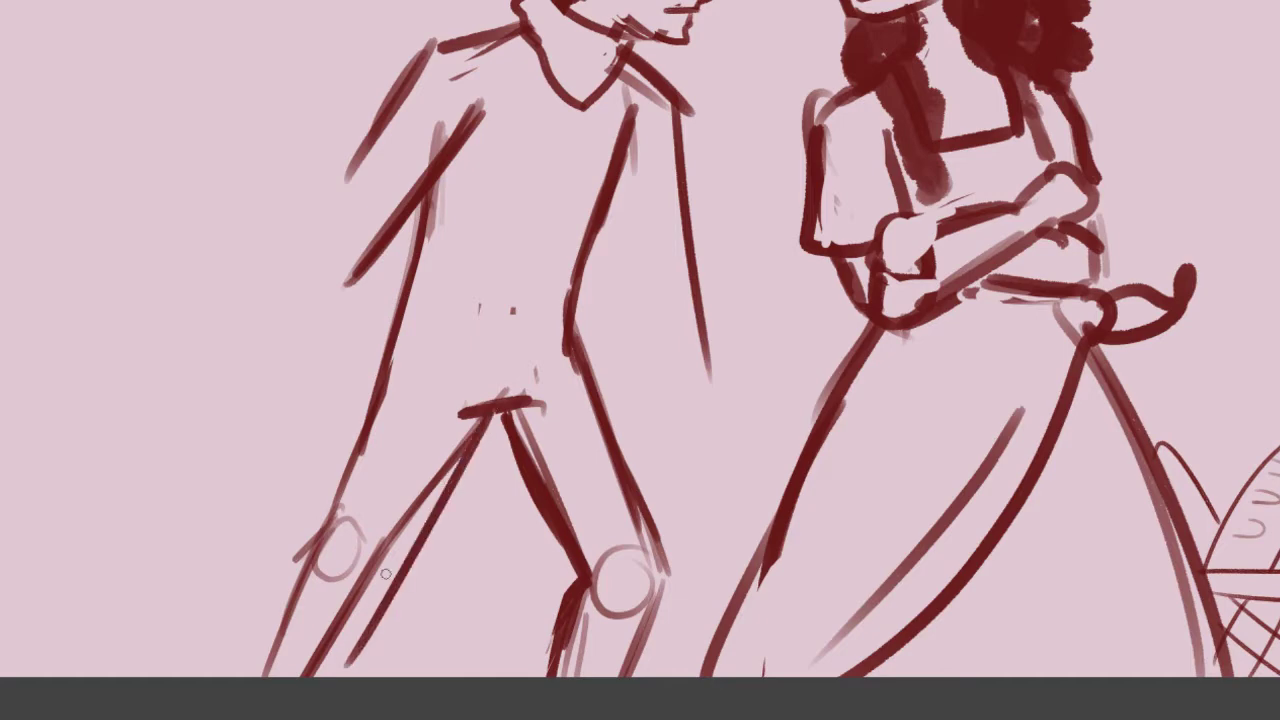
{"action": "left_click_drag", "start_coordinate": [436, 495], "coordinate": [335, 677]}
{"action": "left_click_drag", "start_coordinate": [428, 481], "coordinate": [318, 662]}
{"action": "mouse_move", "coordinate": [422, 490]}
{"action": "left_mouse_down"}
{"action": "mouse_move", "coordinate": [381, 559]}
{"action": "mouse_move", "coordinate": [409, 518]}
{"action": "mouse_move", "coordinate": [334, 624]}
{"action": "left_mouse_up"}
{"action": "left_click_drag", "start_coordinate": [356, 554], "coordinate": [302, 635]}
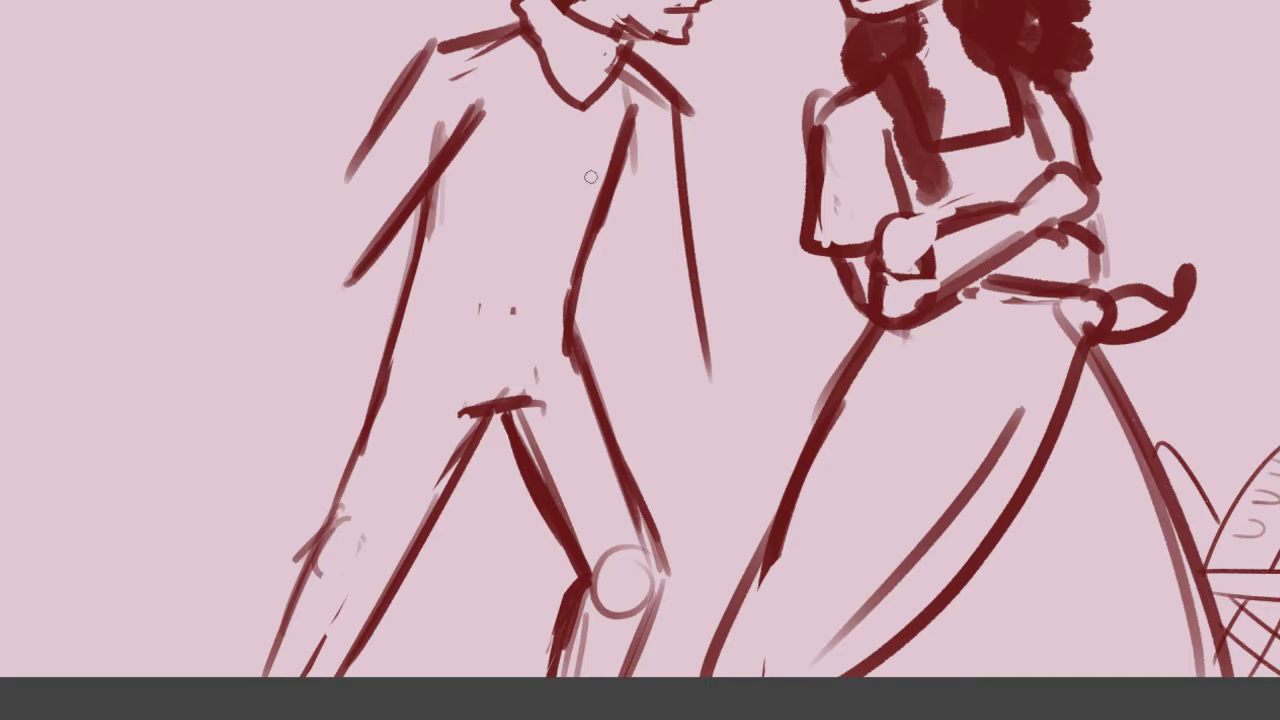
- Erase the knee circle and the rough inner guide lines on the leaning man's front leg
{"action": "scroll", "coordinate": [591, 177], "scroll_direction": "down", "scroll_amount": 2}
{"action": "scroll", "coordinate": [562, 216], "scroll_direction": "up", "scroll_amount": 1}
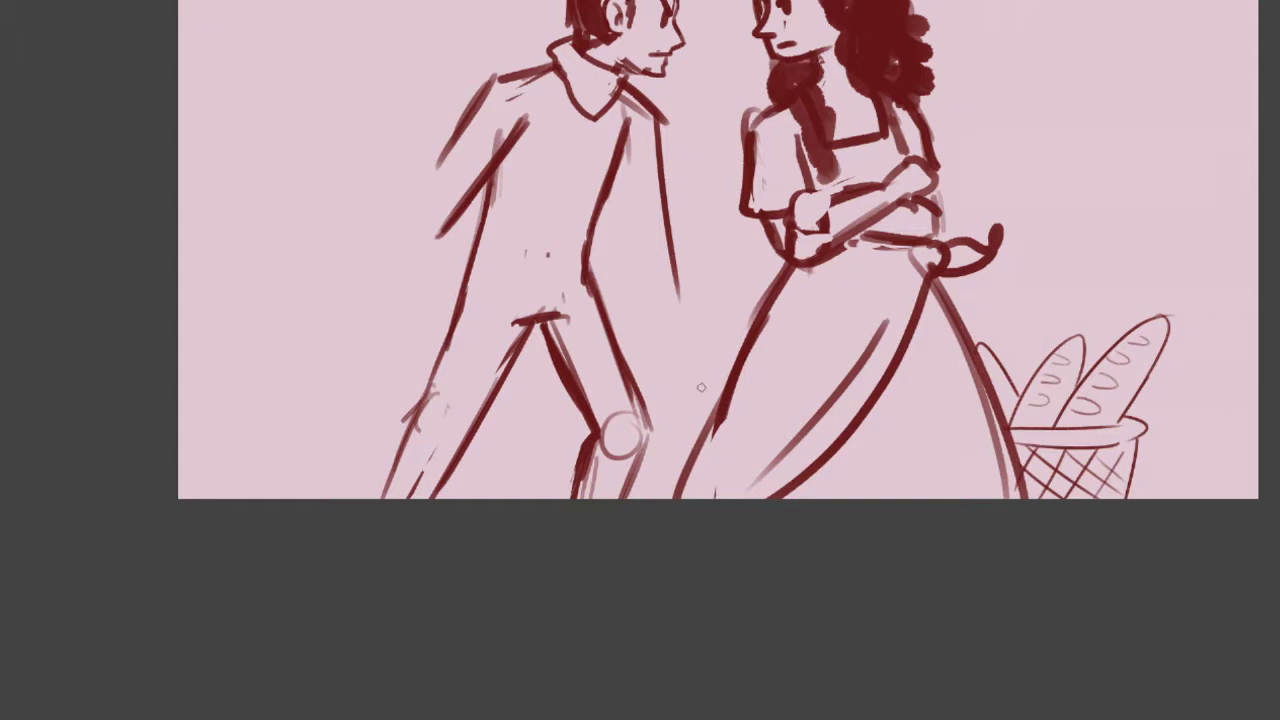
{"action": "scroll", "coordinate": [701, 387], "scroll_direction": "up", "scroll_amount": 2}
{"action": "left_click_drag", "start_coordinate": [470, 325], "coordinate": [547, 501]}
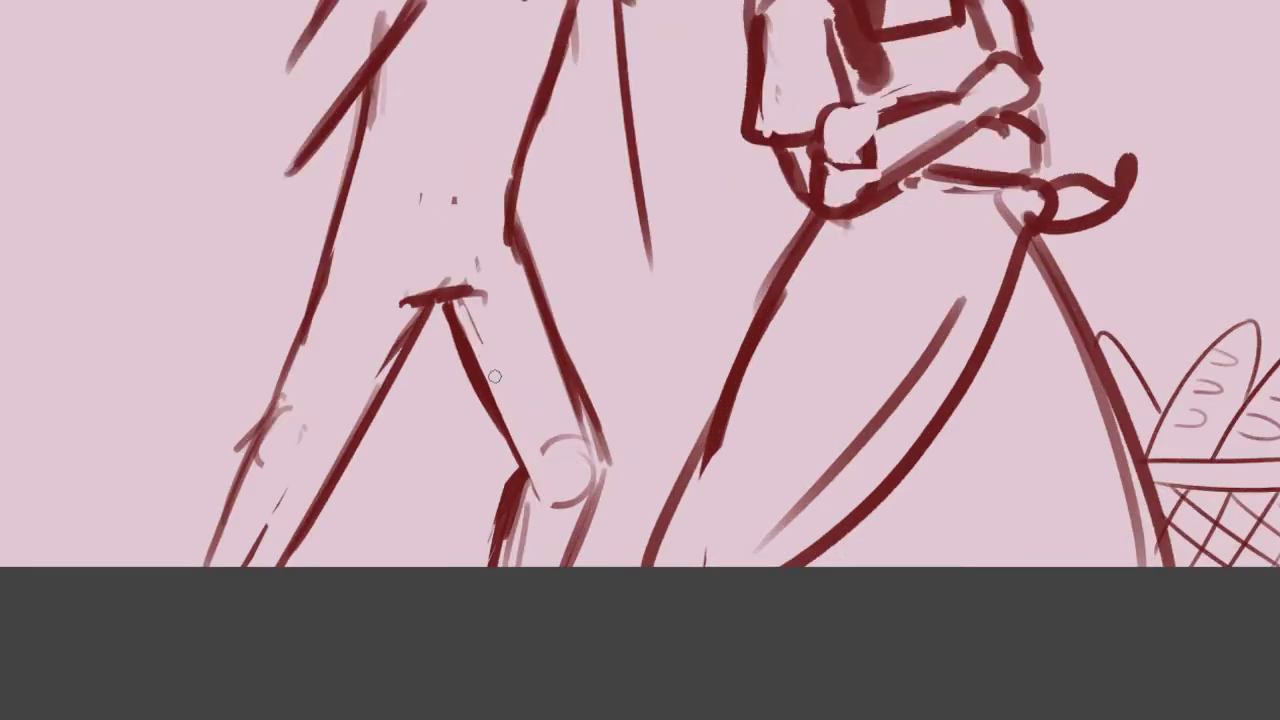
{"action": "left_click_drag", "start_coordinate": [495, 376], "coordinate": [538, 498]}
{"action": "left_click_drag", "start_coordinate": [512, 390], "coordinate": [549, 537]}
{"action": "left_click_drag", "start_coordinate": [549, 426], "coordinate": [577, 504]}
{"action": "left_click_drag", "start_coordinate": [584, 428], "coordinate": [579, 532]}
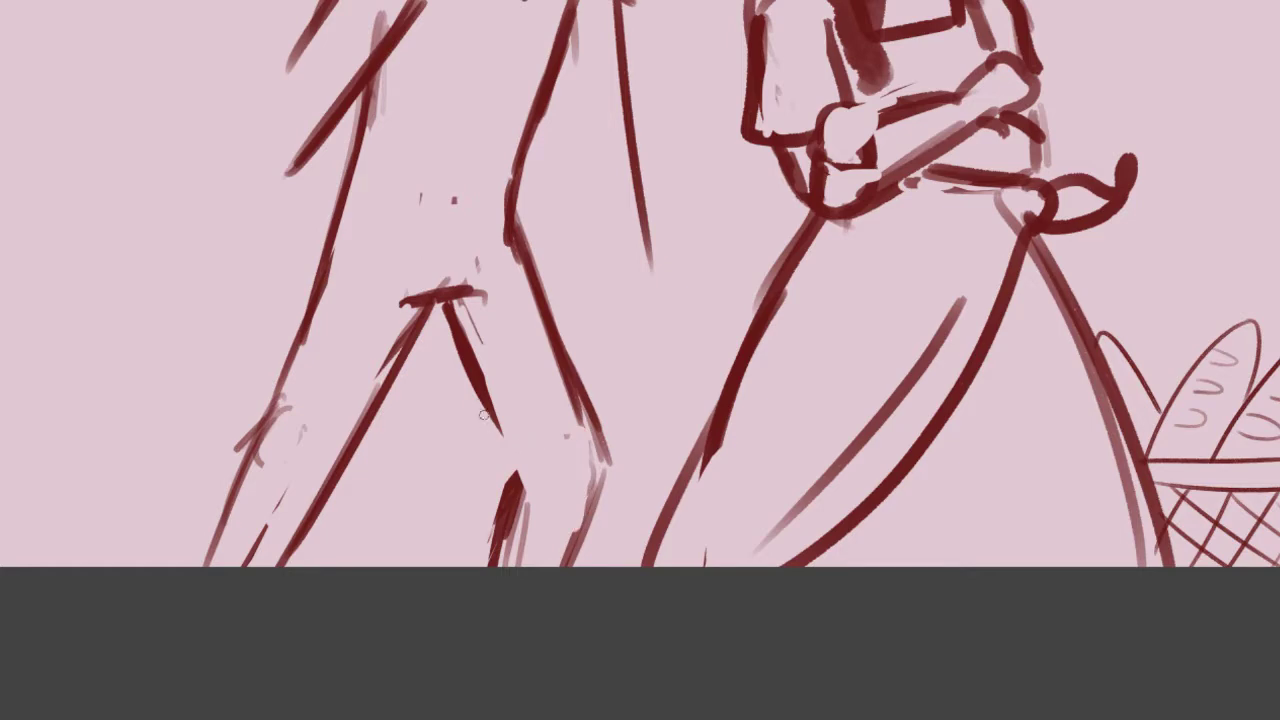
- Redraw the inner line of the front leg through the bent knee with a short knee crease, and clean up the calf strokes
{"action": "mouse_move", "coordinate": [484, 415]}
{"action": "left_mouse_down"}
{"action": "mouse_move", "coordinate": [506, 368]}
{"action": "mouse_move", "coordinate": [517, 482]}
{"action": "mouse_move", "coordinate": [475, 565]}
{"action": "left_mouse_up"}
{"action": "mouse_move", "coordinate": [510, 470]}
{"action": "left_mouse_down"}
{"action": "mouse_move", "coordinate": [471, 582]}
{"action": "mouse_move", "coordinate": [543, 447]}
{"action": "mouse_move", "coordinate": [498, 576]}
{"action": "left_mouse_up"}
{"action": "mouse_move", "coordinate": [532, 474]}
{"action": "left_mouse_down"}
{"action": "mouse_move", "coordinate": [497, 577]}
{"action": "mouse_move", "coordinate": [556, 459]}
{"action": "mouse_move", "coordinate": [558, 484]}
{"action": "mouse_move", "coordinate": [517, 572]}
{"action": "left_mouse_up"}
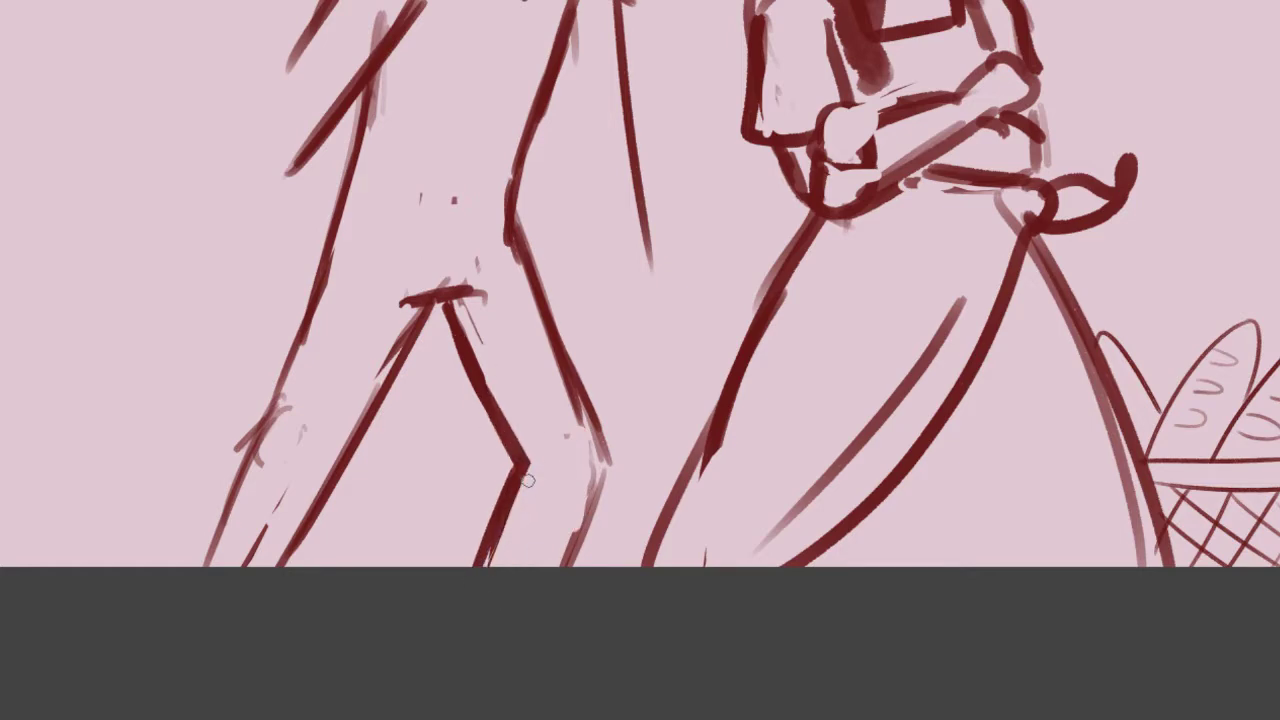
{"action": "left_click_drag", "start_coordinate": [522, 463], "coordinate": [556, 474]}
- Draw the inner upper-arm line of the leaning man's front arm, from the armpit down to elbow height
{"action": "scroll", "coordinate": [640, 294], "scroll_direction": "up", "scroll_amount": 2}
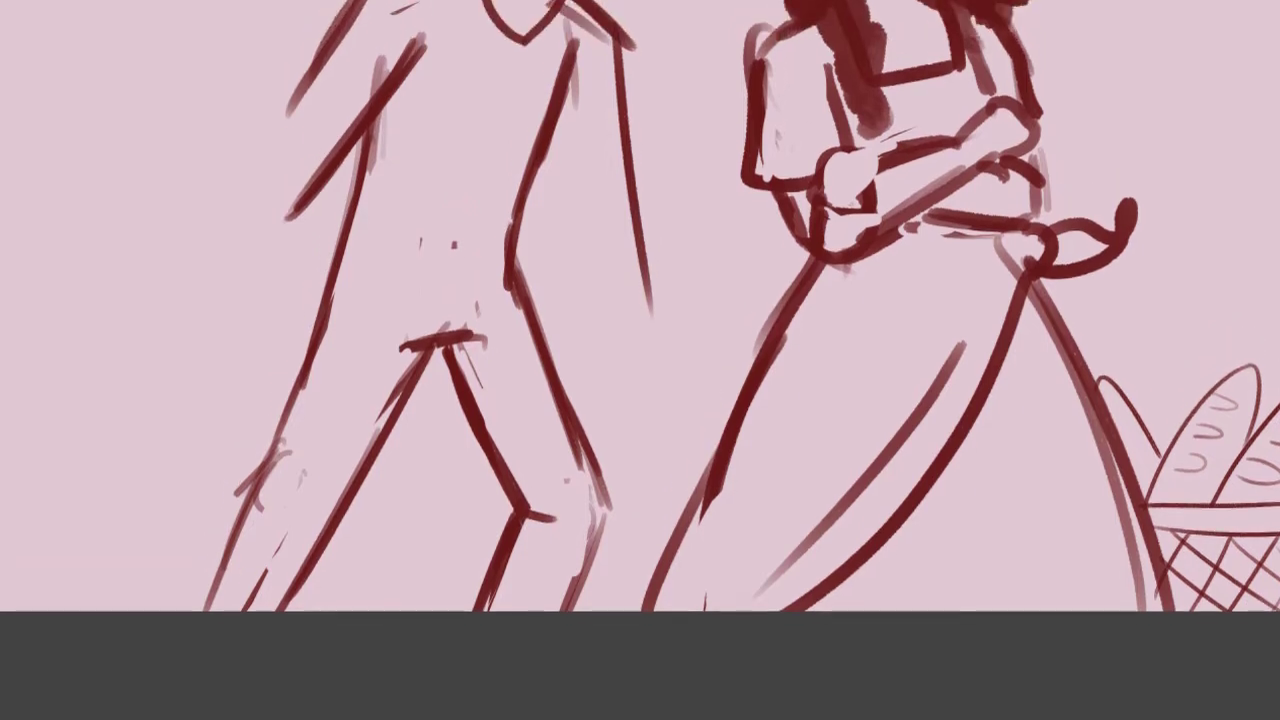
{"action": "left_click_drag", "start_coordinate": [556, 110], "coordinate": [597, 328]}
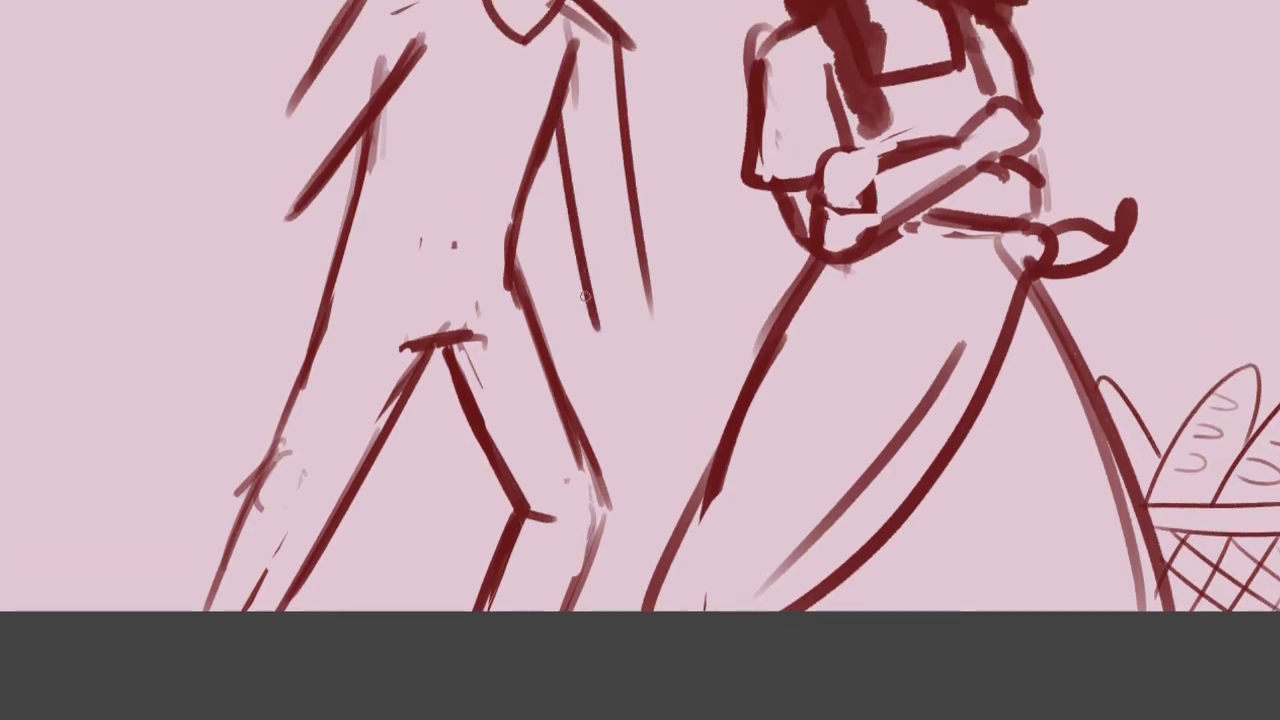
{"action": "key", "text": "ctrl+z"}
{"action": "left_click_drag", "start_coordinate": [558, 116], "coordinate": [589, 298]}
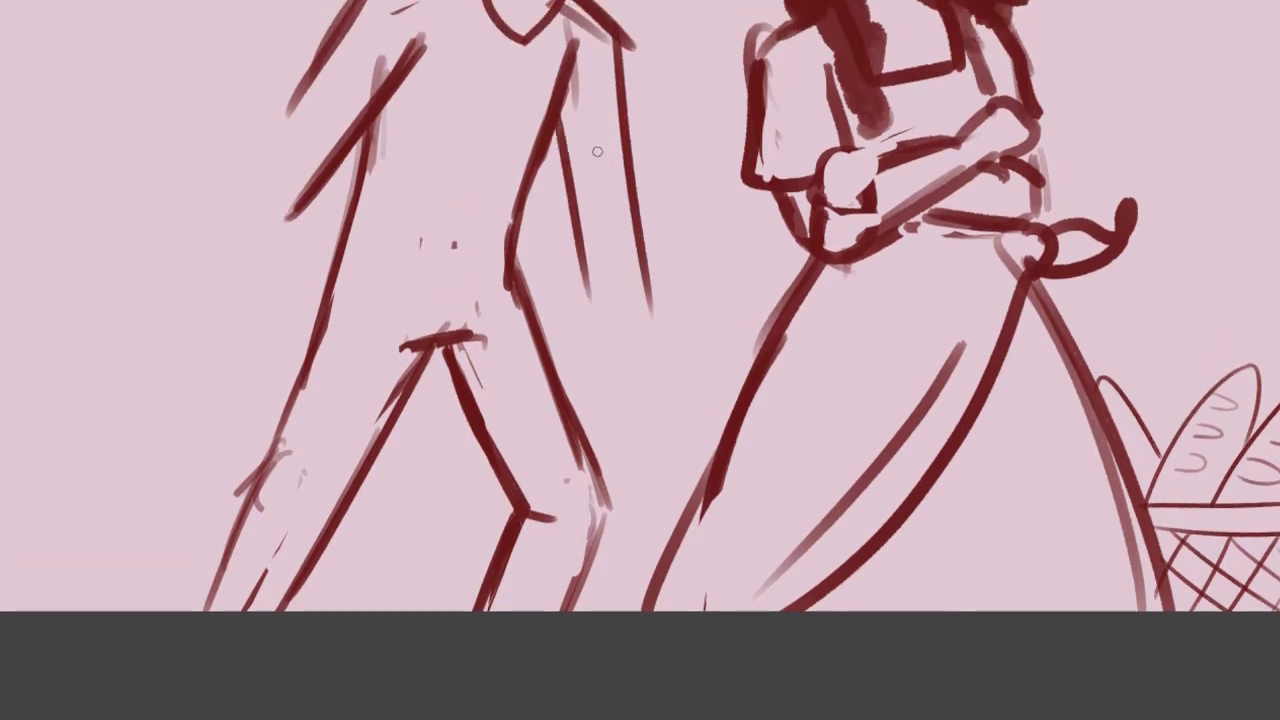
{"action": "key", "text": "ctrl+z"}
{"action": "left_click_drag", "start_coordinate": [550, 80], "coordinate": [608, 331]}
{"action": "key", "text": "ctrl+z"}
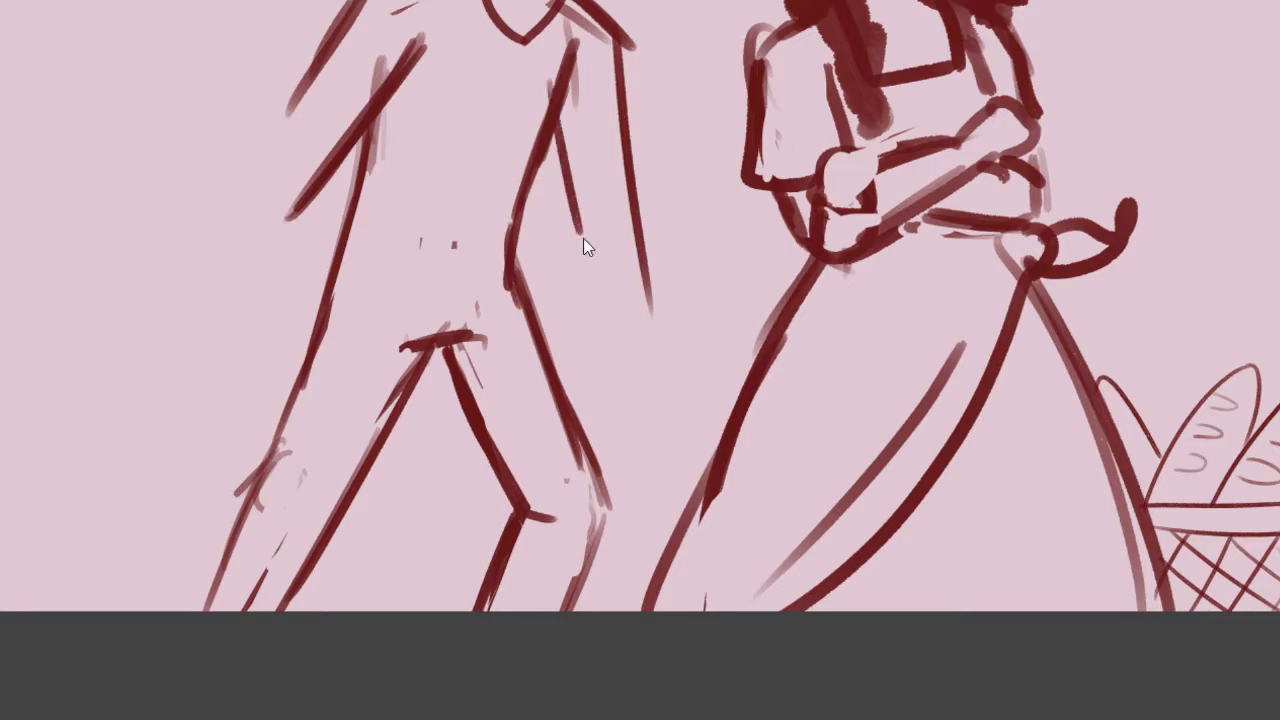
- Complete the front forearm and draw a clenched fist with a thumb at its end
{"action": "left_click_drag", "start_coordinate": [583, 240], "coordinate": [620, 345]}
{"action": "mouse_move", "coordinate": [645, 255]}
{"action": "left_mouse_down"}
{"action": "mouse_move", "coordinate": [657, 356]}
{"action": "mouse_move", "coordinate": [608, 391]}
{"action": "mouse_move", "coordinate": [670, 427]}
{"action": "left_mouse_up"}
{"action": "left_click_drag", "start_coordinate": [657, 349], "coordinate": [673, 400]}
{"action": "key", "text": "ctrl+z"}
{"action": "mouse_move", "coordinate": [656, 348]}
{"action": "left_mouse_down"}
{"action": "mouse_move", "coordinate": [674, 419]}
{"action": "mouse_move", "coordinate": [613, 392]}
{"action": "mouse_move", "coordinate": [643, 387]}
{"action": "mouse_move", "coordinate": [655, 406]}
{"action": "mouse_move", "coordinate": [609, 394]}
{"action": "mouse_move", "coordinate": [621, 424]}
{"action": "mouse_move", "coordinate": [600, 389]}
{"action": "mouse_move", "coordinate": [614, 396]}
{"action": "mouse_move", "coordinate": [611, 428]}
{"action": "mouse_move", "coordinate": [640, 438]}
{"action": "mouse_move", "coordinate": [674, 418]}
{"action": "mouse_move", "coordinate": [648, 417]}
{"action": "left_mouse_up"}
{"action": "key", "text": "ctrl+z"}
{"action": "key", "text": "ctrl+z"}
{"action": "key", "text": "e"}
{"action": "key", "text": "e"}
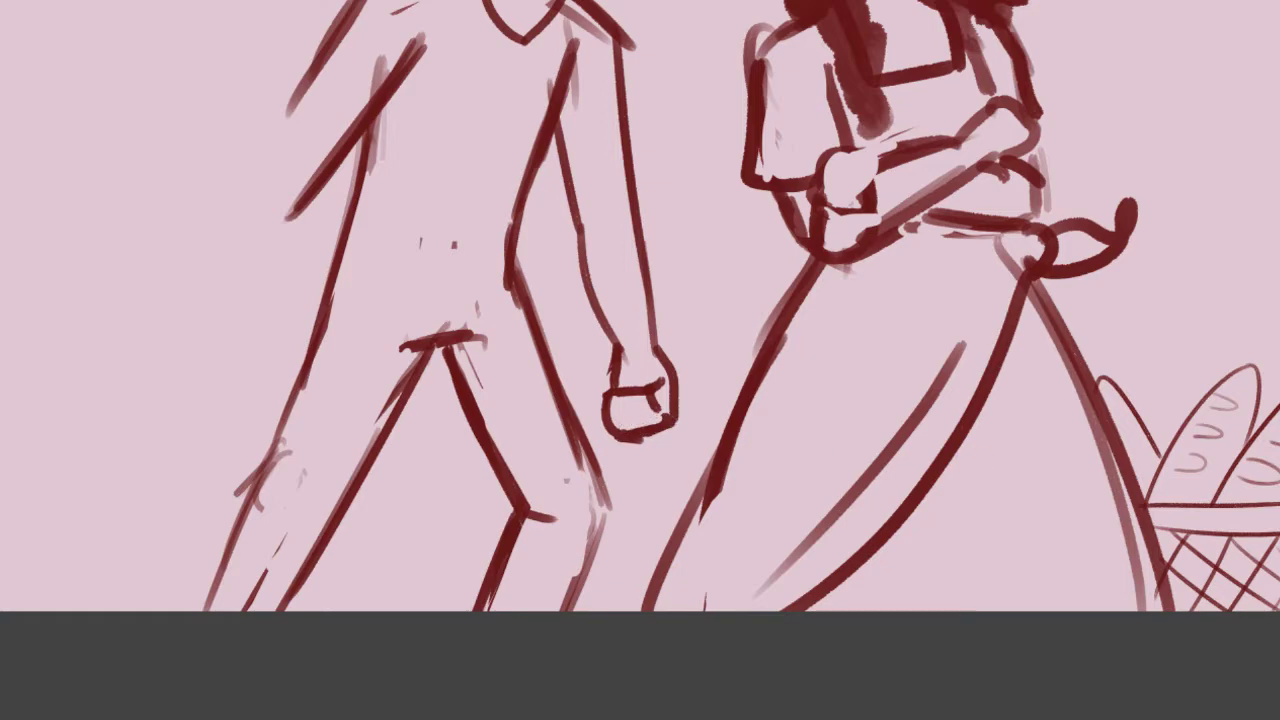
- Extend the outer upper-arm line of the man's back arm, and try forearm strokes that are undone
{"action": "scroll", "coordinate": [640, 360], "scroll_direction": "up", "scroll_amount": 3}
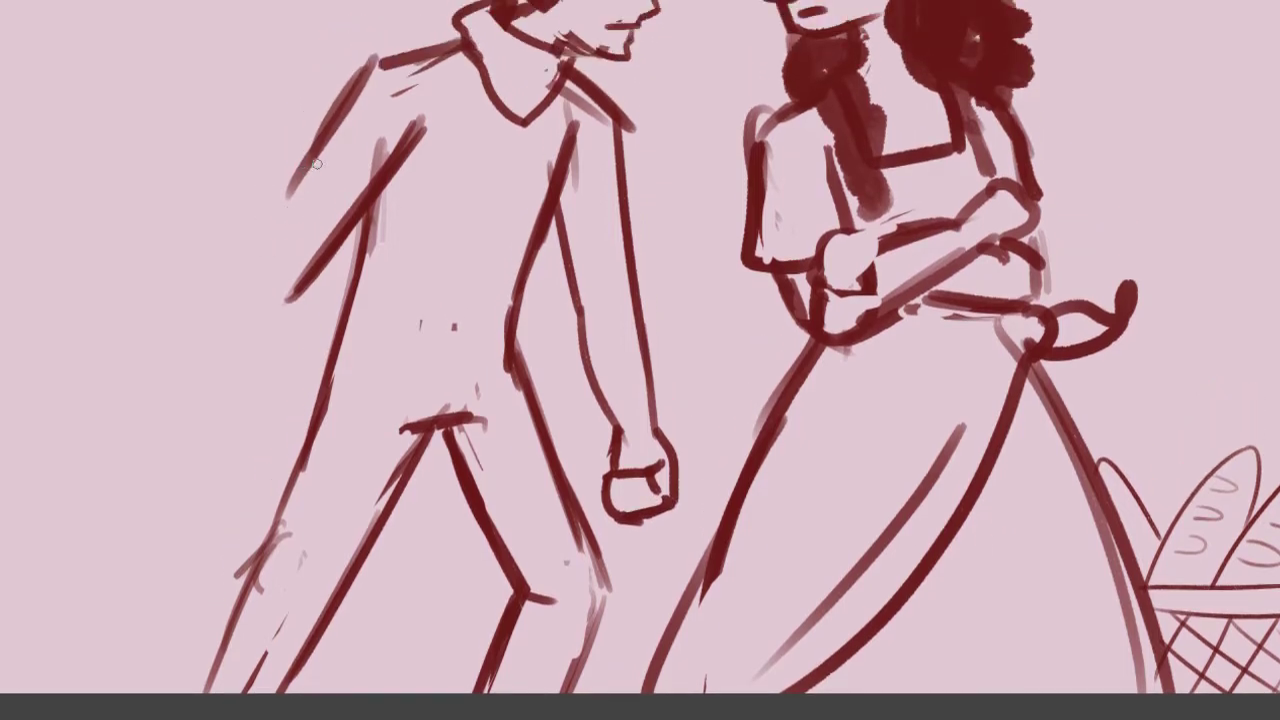
{"action": "mouse_move", "coordinate": [311, 143]}
{"action": "left_mouse_down"}
{"action": "mouse_move", "coordinate": [250, 236]}
{"action": "mouse_move", "coordinate": [295, 280]}
{"action": "mouse_move", "coordinate": [281, 267]}
{"action": "mouse_move", "coordinate": [340, 442]}
{"action": "left_mouse_up"}
{"action": "key", "text": "e"}
{"action": "mouse_move", "coordinate": [278, 200]}
{"action": "left_mouse_down"}
{"action": "mouse_move", "coordinate": [240, 242]}
{"action": "mouse_move", "coordinate": [304, 404]}
{"action": "left_mouse_up"}
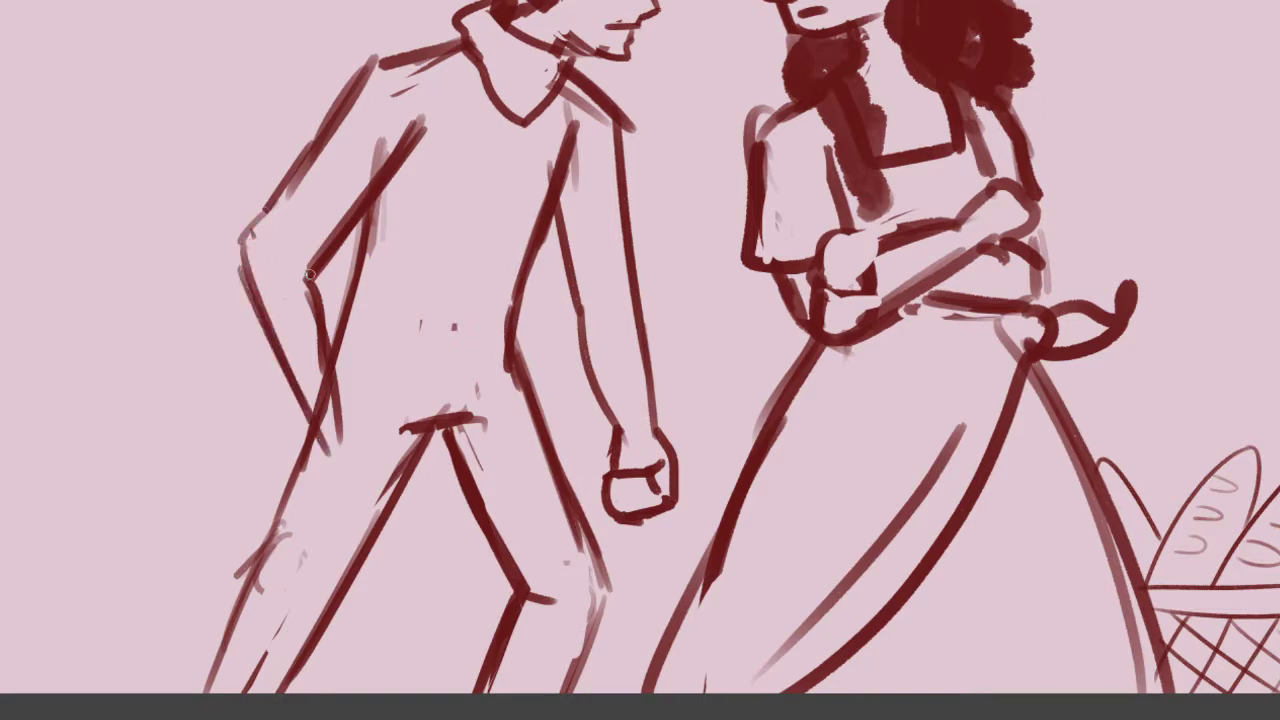
{"action": "key", "text": "ctrl+z"}
{"action": "key", "text": "ctrl+z"}
{"action": "key", "text": "ctrl+z"}
{"action": "key", "text": "ctrl+z"}
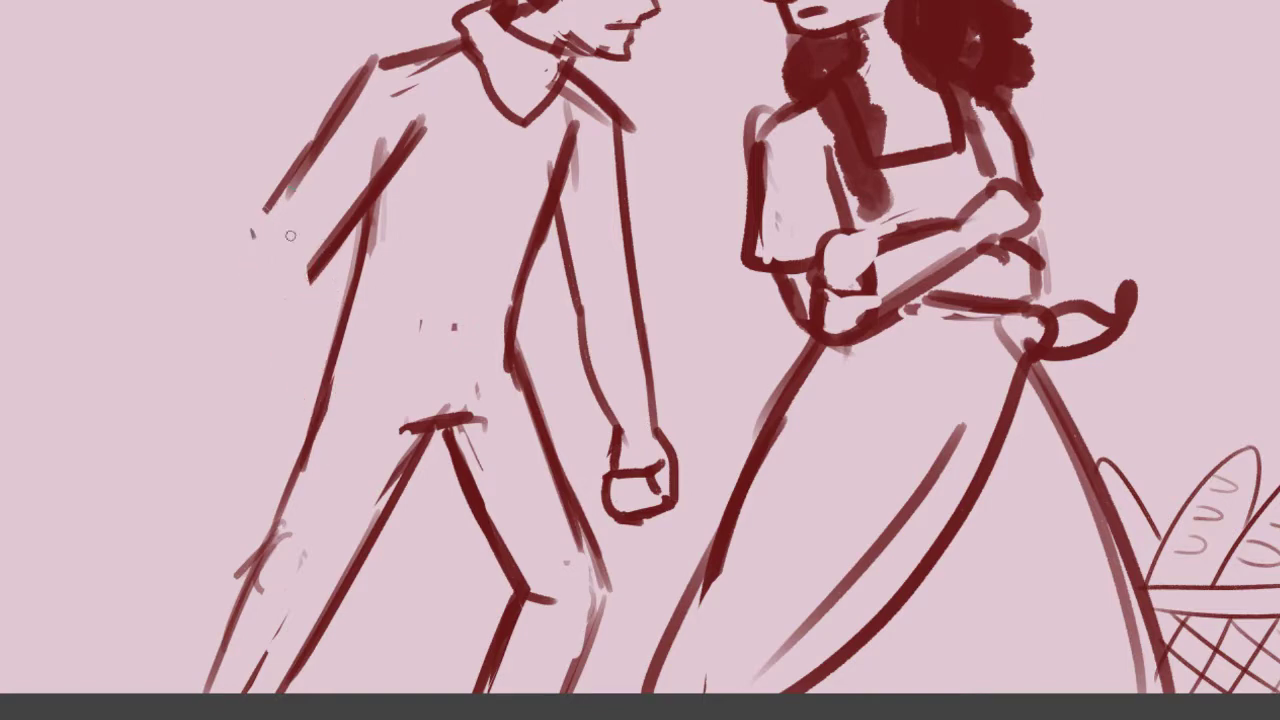
- Construct the back arm's bent elbow and forearm from a guide circle, erase the circle, and draw a clenched fist at the hip
{"action": "left_click_drag", "start_coordinate": [292, 207], "coordinate": [378, 420]}
{"action": "left_click_drag", "start_coordinate": [258, 245], "coordinate": [353, 433]}
{"action": "left_click_drag", "start_coordinate": [271, 279], "coordinate": [345, 411]}
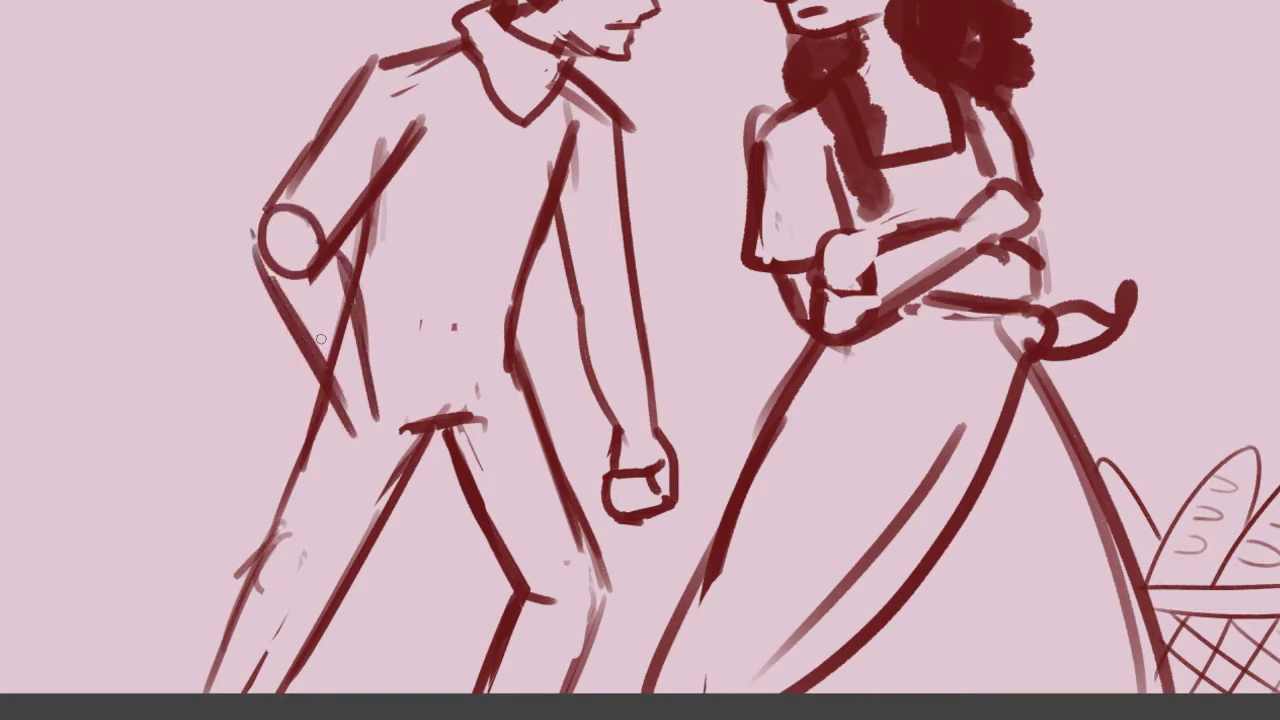
{"action": "key", "text": "e"}
{"action": "mouse_move", "coordinate": [296, 234]}
{"action": "left_mouse_down"}
{"action": "mouse_move", "coordinate": [354, 408]}
{"action": "mouse_move", "coordinate": [312, 240]}
{"action": "left_mouse_up"}
{"action": "mouse_move", "coordinate": [312, 240]}
{"action": "left_mouse_down"}
{"action": "mouse_move", "coordinate": [351, 367]}
{"action": "mouse_move", "coordinate": [314, 203]}
{"action": "mouse_move", "coordinate": [282, 268]}
{"action": "mouse_move", "coordinate": [305, 250]}
{"action": "mouse_move", "coordinate": [358, 413]}
{"action": "mouse_move", "coordinate": [382, 410]}
{"action": "mouse_move", "coordinate": [362, 390]}
{"action": "mouse_move", "coordinate": [324, 422]}
{"action": "mouse_move", "coordinate": [380, 470]}
{"action": "left_mouse_up"}
{"action": "key", "text": "e"}
{"action": "mouse_move", "coordinate": [370, 380]}
{"action": "left_mouse_down"}
{"action": "mouse_move", "coordinate": [404, 412]}
{"action": "mouse_move", "coordinate": [386, 428]}
{"action": "mouse_move", "coordinate": [403, 435]}
{"action": "mouse_move", "coordinate": [376, 405]}
{"action": "mouse_move", "coordinate": [410, 427]}
{"action": "mouse_move", "coordinate": [375, 467]}
{"action": "mouse_move", "coordinate": [398, 430]}
{"action": "left_mouse_up"}
{"action": "key", "text": "e"}
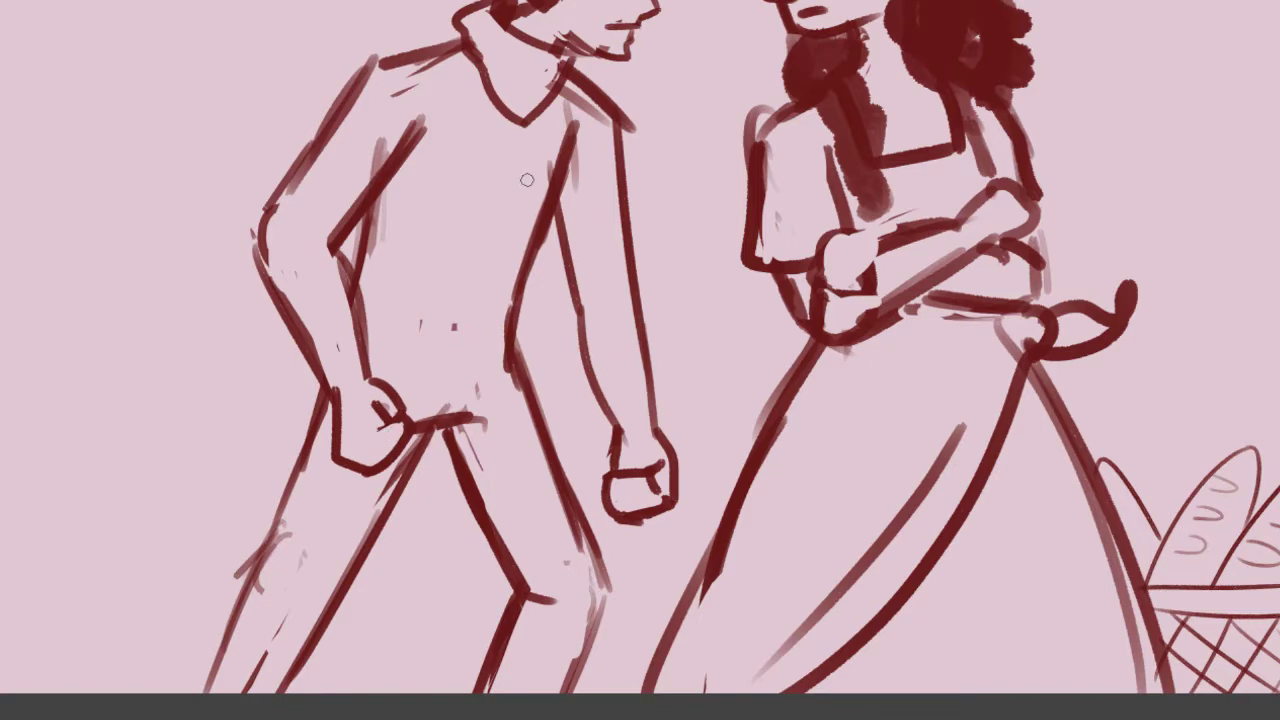
- Add a flared sleeve cuff above the back fist and a fold crease at the inner elbow
{"action": "mouse_move", "coordinate": [369, 367]}
{"action": "left_mouse_down"}
{"action": "mouse_move", "coordinate": [301, 411]}
{"action": "mouse_move", "coordinate": [365, 377]}
{"action": "left_mouse_up"}
{"action": "key", "text": "ctrl+z"}
{"action": "key", "text": "ctrl+z"}
{"action": "mouse_move", "coordinate": [353, 325]}
{"action": "left_mouse_down"}
{"action": "mouse_move", "coordinate": [301, 382]}
{"action": "mouse_move", "coordinate": [325, 375]}
{"action": "left_mouse_up"}
{"action": "mouse_move", "coordinate": [275, 313]}
{"action": "left_mouse_down"}
{"action": "mouse_move", "coordinate": [272, 290]}
{"action": "mouse_move", "coordinate": [306, 335]}
{"action": "mouse_move", "coordinate": [277, 264]}
{"action": "mouse_move", "coordinate": [303, 384]}
{"action": "left_mouse_up"}
{"action": "mouse_move", "coordinate": [336, 248]}
{"action": "left_mouse_down"}
{"action": "mouse_move", "coordinate": [292, 228]}
{"action": "mouse_move", "coordinate": [334, 244]}
{"action": "left_mouse_up"}
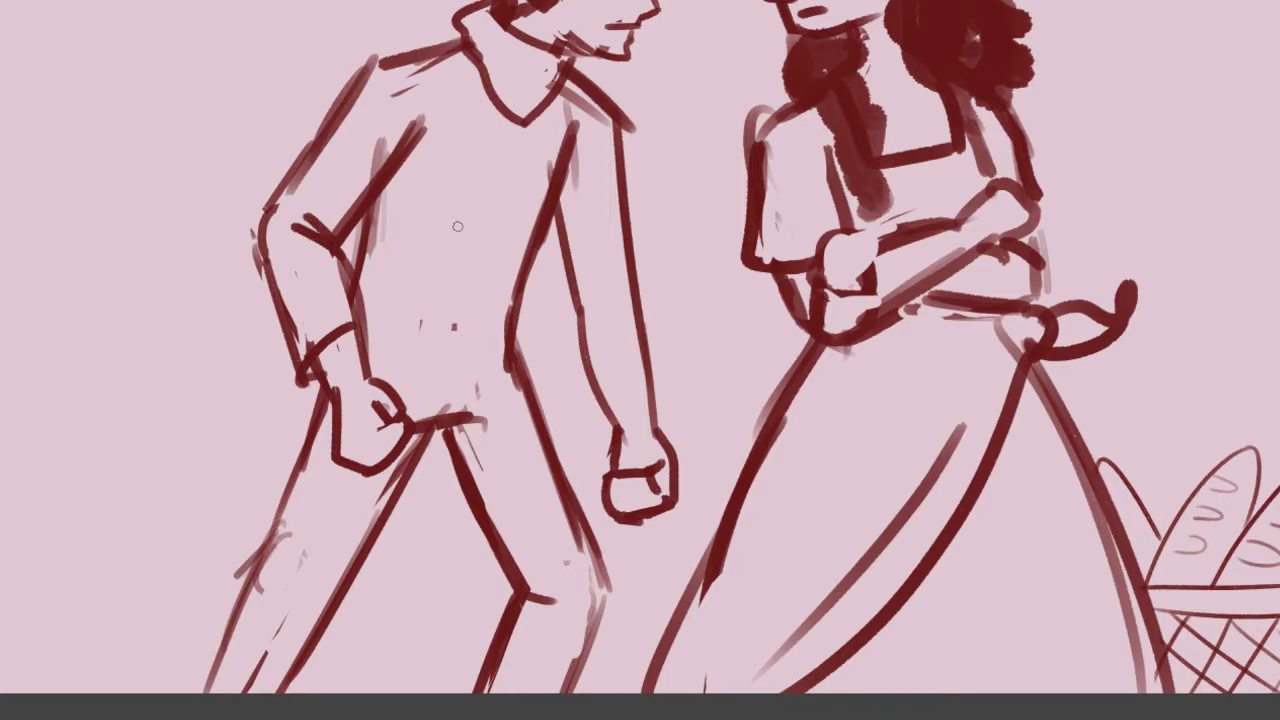
- Draw a loose sleeve over the front arm with a curved cuff at the wrist, and thicken its outer line
{"action": "mouse_move", "coordinate": [552, 204]}
{"action": "left_mouse_down"}
{"action": "mouse_move", "coordinate": [590, 410]}
{"action": "mouse_move", "coordinate": [648, 400]}
{"action": "mouse_move", "coordinate": [664, 381]}
{"action": "left_mouse_up"}
{"action": "left_click_drag", "start_coordinate": [588, 308], "coordinate": [606, 402]}
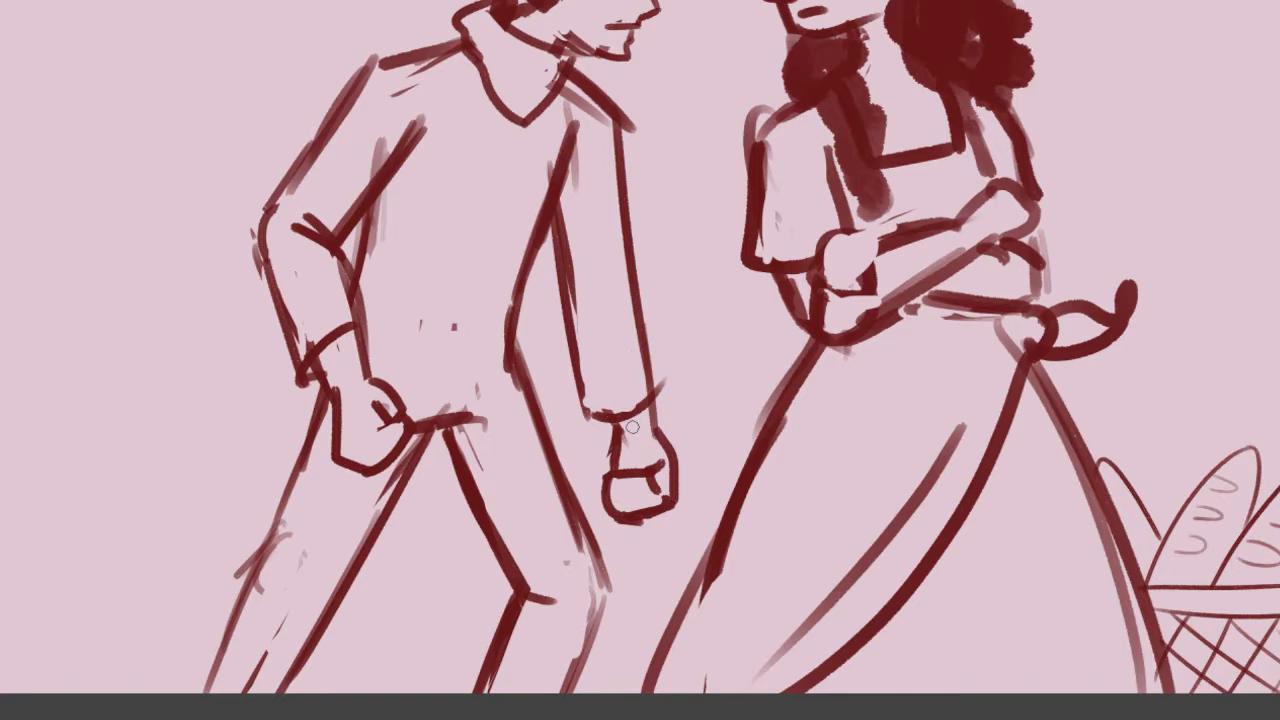
{"action": "left_click_drag", "start_coordinate": [617, 148], "coordinate": [658, 358]}
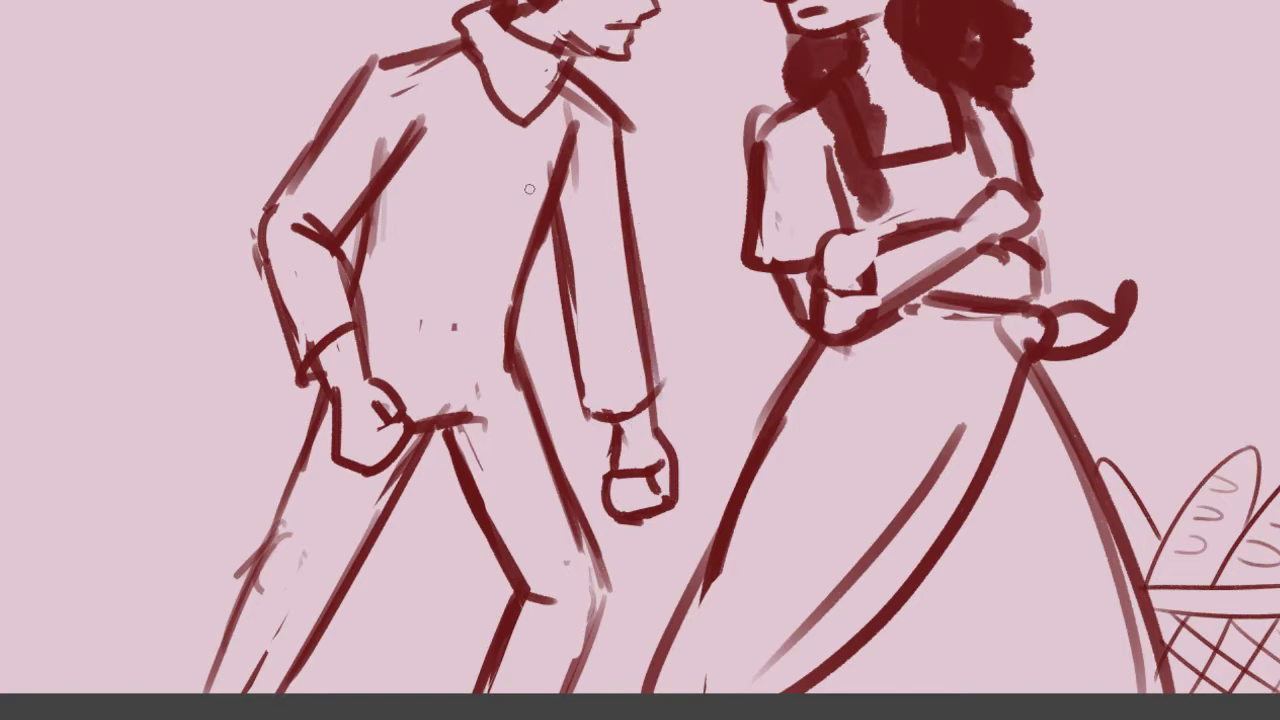
- Draw the man's front torso line from the collar point to the waist, and the near edge of his open jacket beside it
{"action": "mouse_move", "coordinate": [541, 130]}
{"action": "left_mouse_down"}
{"action": "mouse_move", "coordinate": [520, 392]}
{"action": "mouse_move", "coordinate": [526, 190]}
{"action": "mouse_move", "coordinate": [529, 384]}
{"action": "left_mouse_up"}
{"action": "key", "text": "ctrl+z"}
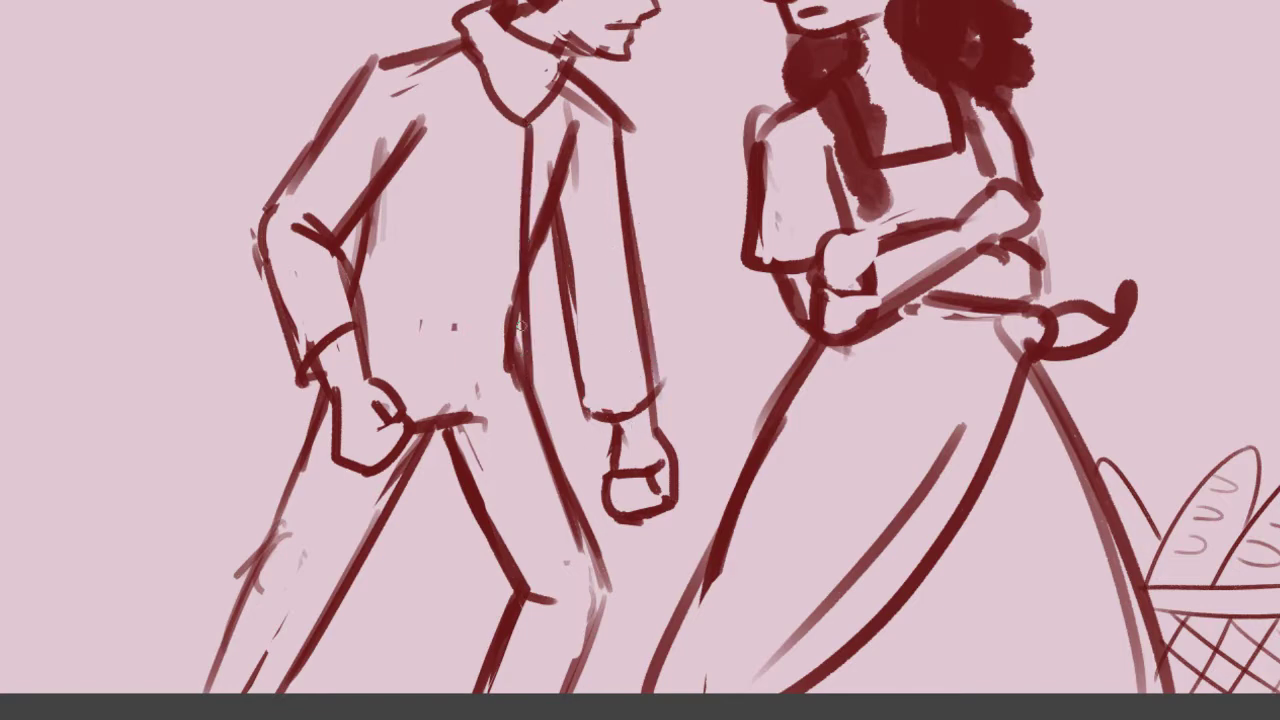
{"action": "left_click_drag", "start_coordinate": [518, 324], "coordinate": [529, 373]}
{"action": "key", "text": "ctrl+z"}
{"action": "key", "text": "ctrl+z"}
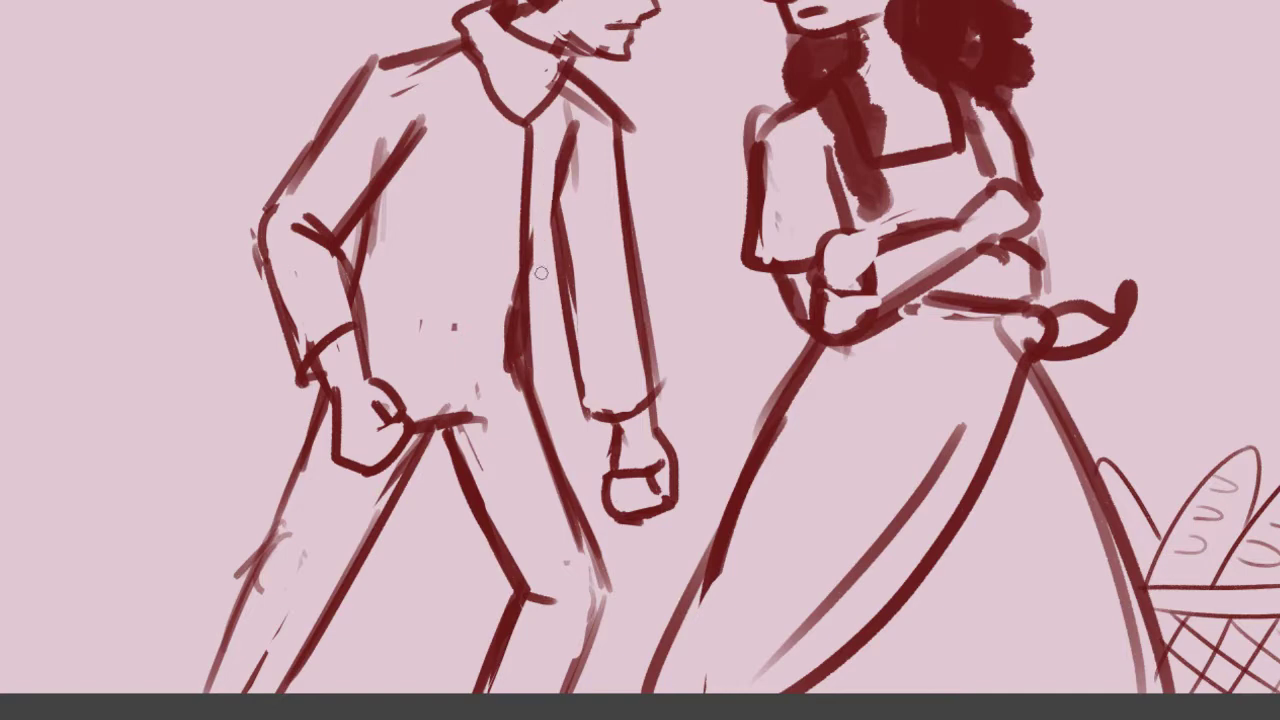
{"action": "mouse_move", "coordinate": [567, 140]}
{"action": "left_mouse_down"}
{"action": "mouse_move", "coordinate": [551, 378]}
{"action": "mouse_move", "coordinate": [535, 409]}
{"action": "left_mouse_up"}
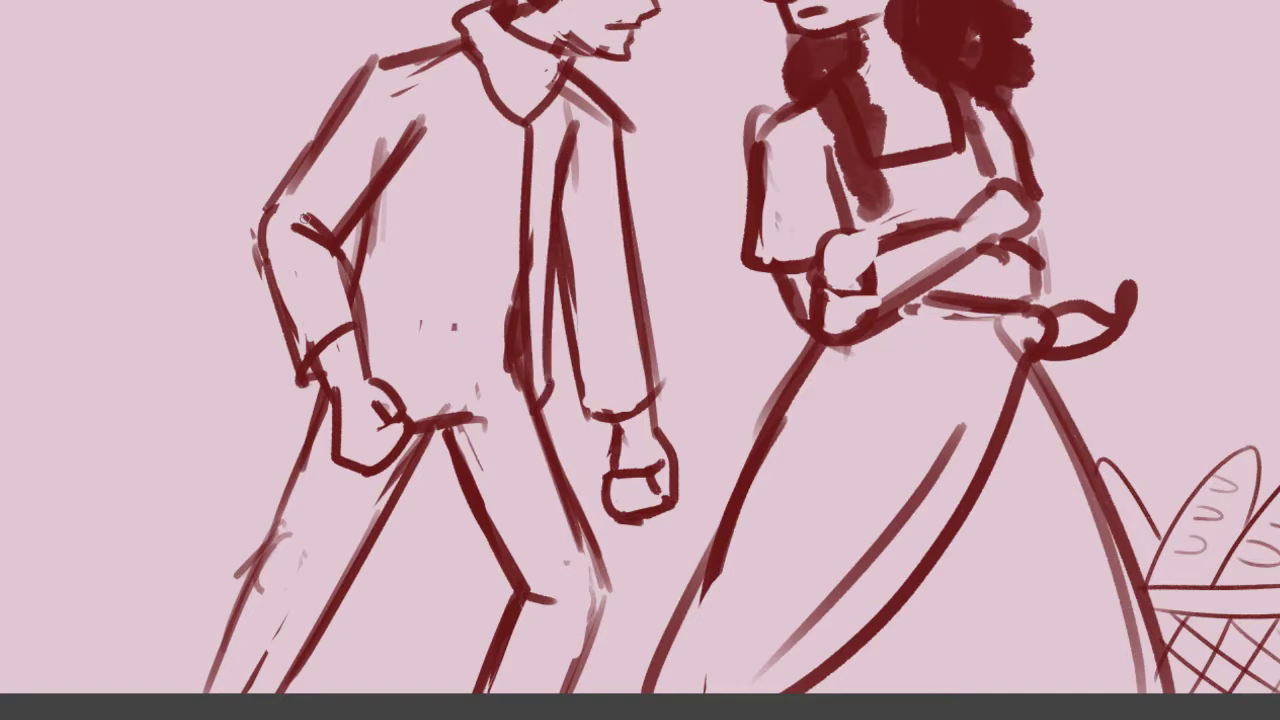
- Draw the other jacket edge from the collar to the waist and a wavy shirt hem across the hips
{"action": "left_click_drag", "start_coordinate": [483, 82], "coordinate": [393, 337]}
{"action": "key", "text": "ctrl+z"}
{"action": "mouse_move", "coordinate": [482, 79]}
{"action": "left_mouse_down"}
{"action": "mouse_move", "coordinate": [392, 371]}
{"action": "mouse_move", "coordinate": [405, 362]}
{"action": "mouse_move", "coordinate": [428, 392]}
{"action": "mouse_move", "coordinate": [512, 348]}
{"action": "left_mouse_up"}
- Shape the back leg's breeches with puffed sides and a rounded hem below the knee, and erase the rough knee marks
{"action": "left_click_drag", "start_coordinate": [268, 497], "coordinate": [352, 610]}
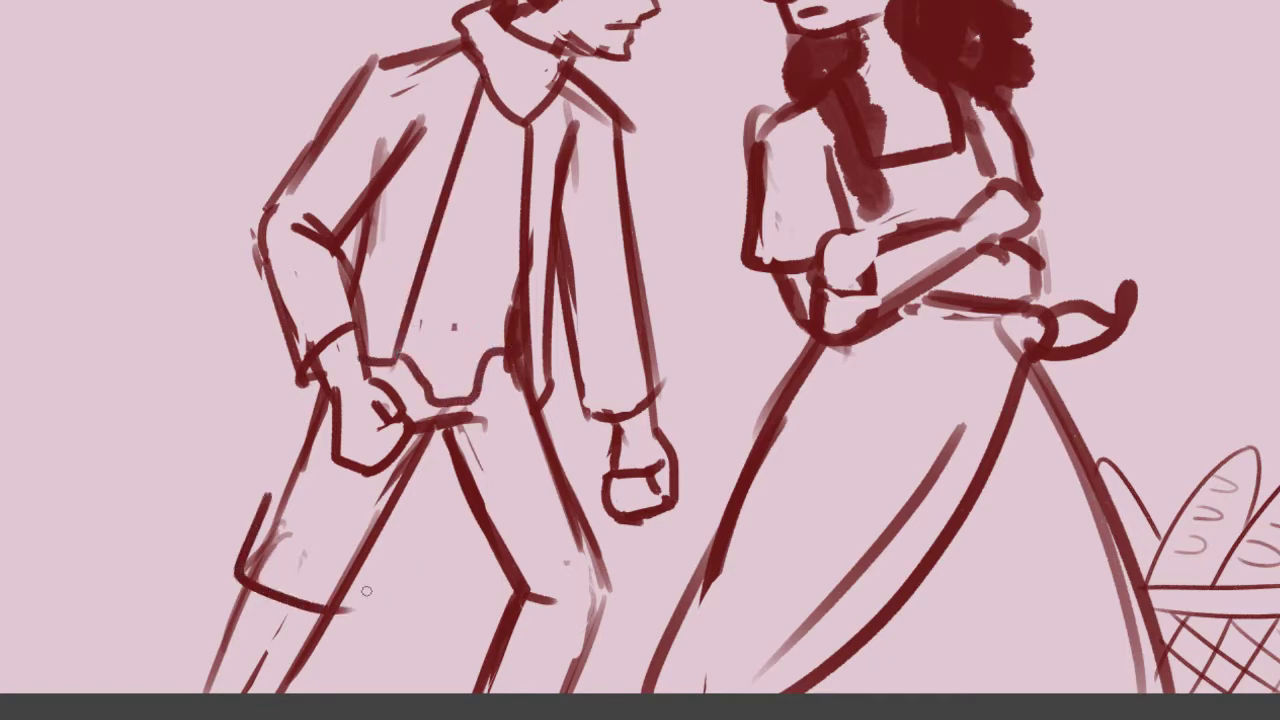
{"action": "key", "text": "ctrl+z"}
{"action": "mouse_move", "coordinate": [302, 466]}
{"action": "left_mouse_down"}
{"action": "mouse_move", "coordinate": [316, 591]}
{"action": "mouse_move", "coordinate": [358, 586]}
{"action": "left_mouse_up"}
{"action": "mouse_move", "coordinate": [383, 480]}
{"action": "left_mouse_down"}
{"action": "mouse_move", "coordinate": [358, 586]}
{"action": "mouse_move", "coordinate": [344, 590]}
{"action": "left_mouse_up"}
{"action": "key", "text": "ctrl+z"}
{"action": "key", "text": "e"}
{"action": "mouse_move", "coordinate": [287, 529]}
{"action": "left_mouse_down"}
{"action": "mouse_move", "coordinate": [271, 545]}
{"action": "mouse_move", "coordinate": [273, 514]}
{"action": "left_mouse_up"}
{"action": "left_click_drag", "start_coordinate": [296, 550], "coordinate": [363, 469]}
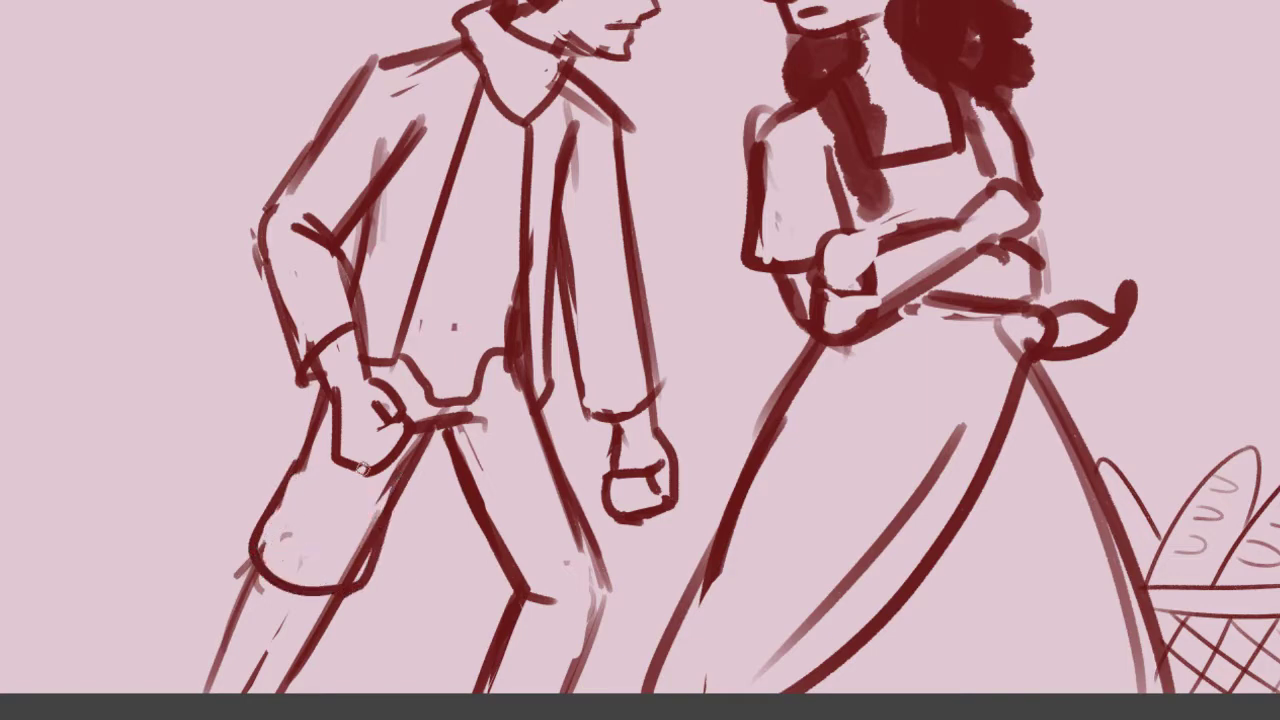
- Clean up the side lines of the back leg's breeches, erase the stray calf strokes, and refine the outer calf line
{"action": "key", "text": "ctrl+z"}
{"action": "key", "text": "ctrl+z"}
{"action": "left_click_drag", "start_coordinate": [297, 497], "coordinate": [272, 551]}
{"action": "left_click_drag", "start_coordinate": [380, 507], "coordinate": [354, 565]}
{"action": "left_click_drag", "start_coordinate": [281, 622], "coordinate": [238, 705]}
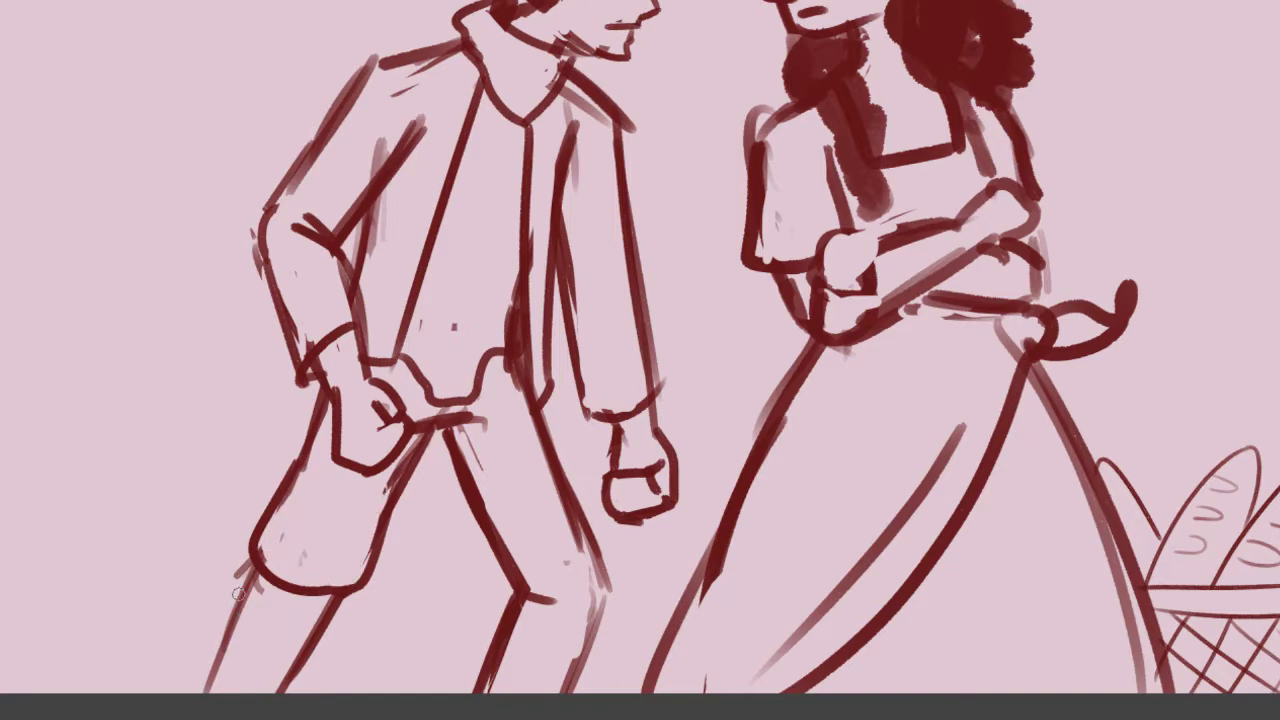
{"action": "left_click_drag", "start_coordinate": [239, 564], "coordinate": [200, 694]}
- Erase the front knee crease, draw the front leg's puffed breeches with a rounded hem, and refine the inner thigh line
{"action": "mouse_move", "coordinate": [529, 558]}
{"action": "left_mouse_down"}
{"action": "mouse_move", "coordinate": [532, 611]}
{"action": "mouse_move", "coordinate": [554, 600]}
{"action": "left_mouse_up"}
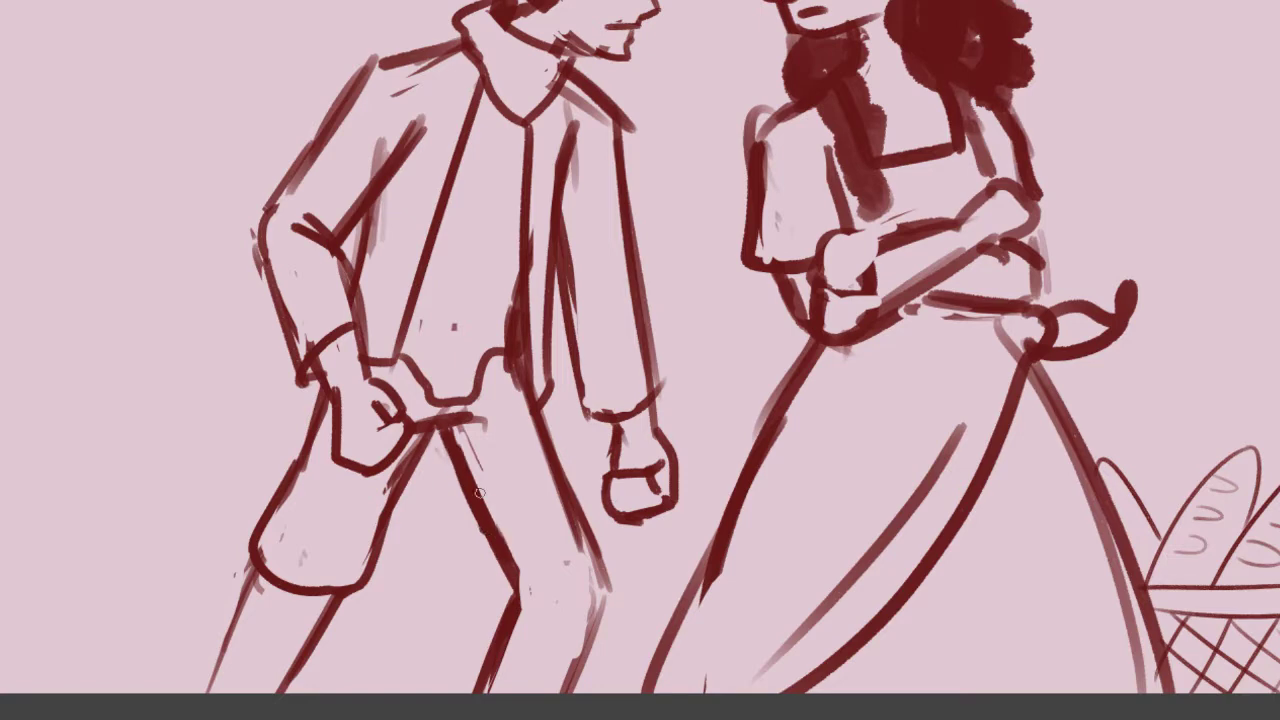
{"action": "mouse_move", "coordinate": [432, 428]}
{"action": "left_mouse_down"}
{"action": "mouse_move", "coordinate": [515, 595]}
{"action": "mouse_move", "coordinate": [600, 580]}
{"action": "mouse_move", "coordinate": [596, 550]}
{"action": "mouse_move", "coordinate": [598, 588]}
{"action": "left_mouse_up"}
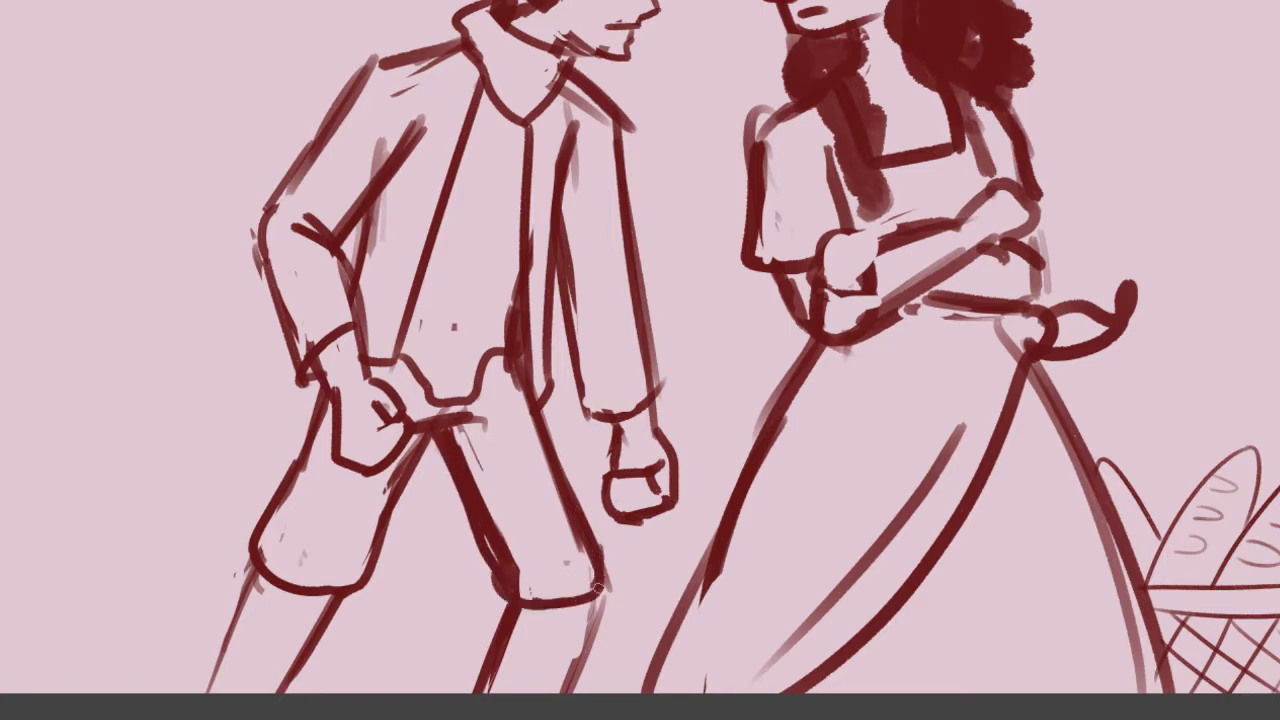
{"action": "left_click_drag", "start_coordinate": [512, 546], "coordinate": [484, 526]}
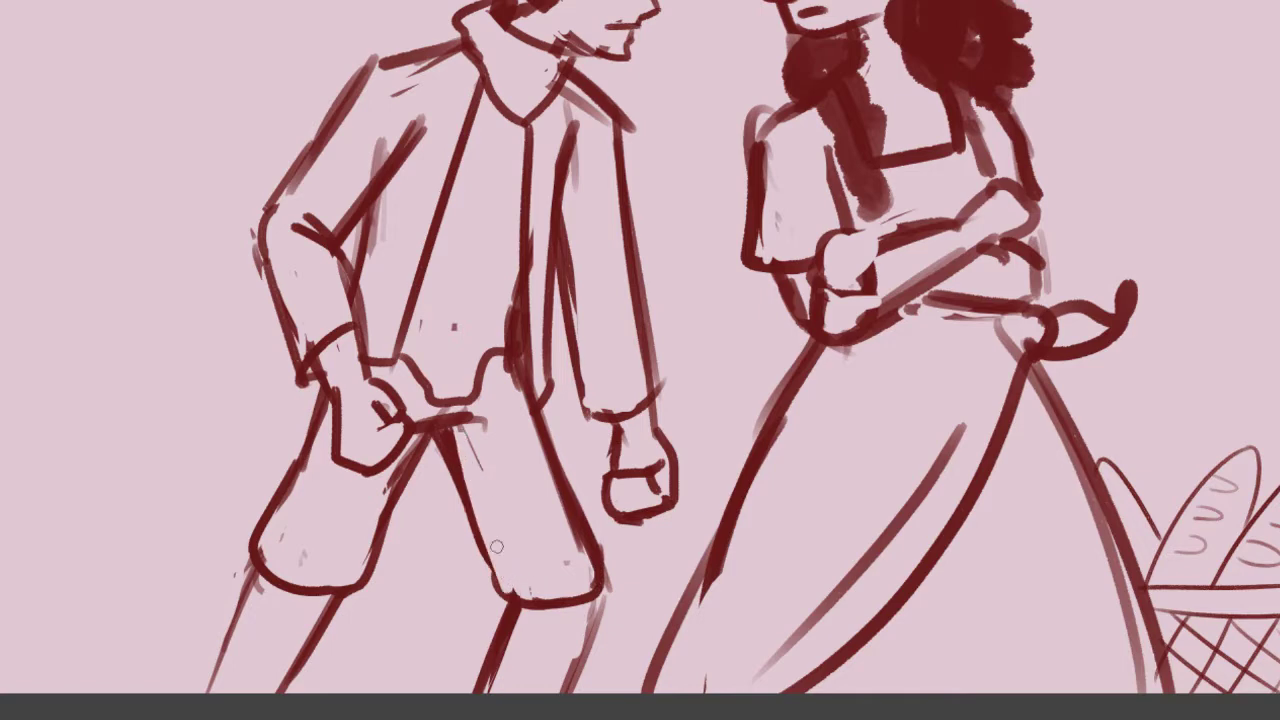
{"action": "mouse_move", "coordinate": [450, 456]}
{"action": "left_mouse_down"}
{"action": "mouse_move", "coordinate": [484, 580]}
{"action": "mouse_move", "coordinate": [506, 600]}
{"action": "mouse_move", "coordinate": [541, 706]}
{"action": "left_mouse_up"}
{"action": "key", "text": "ctrl+z"}
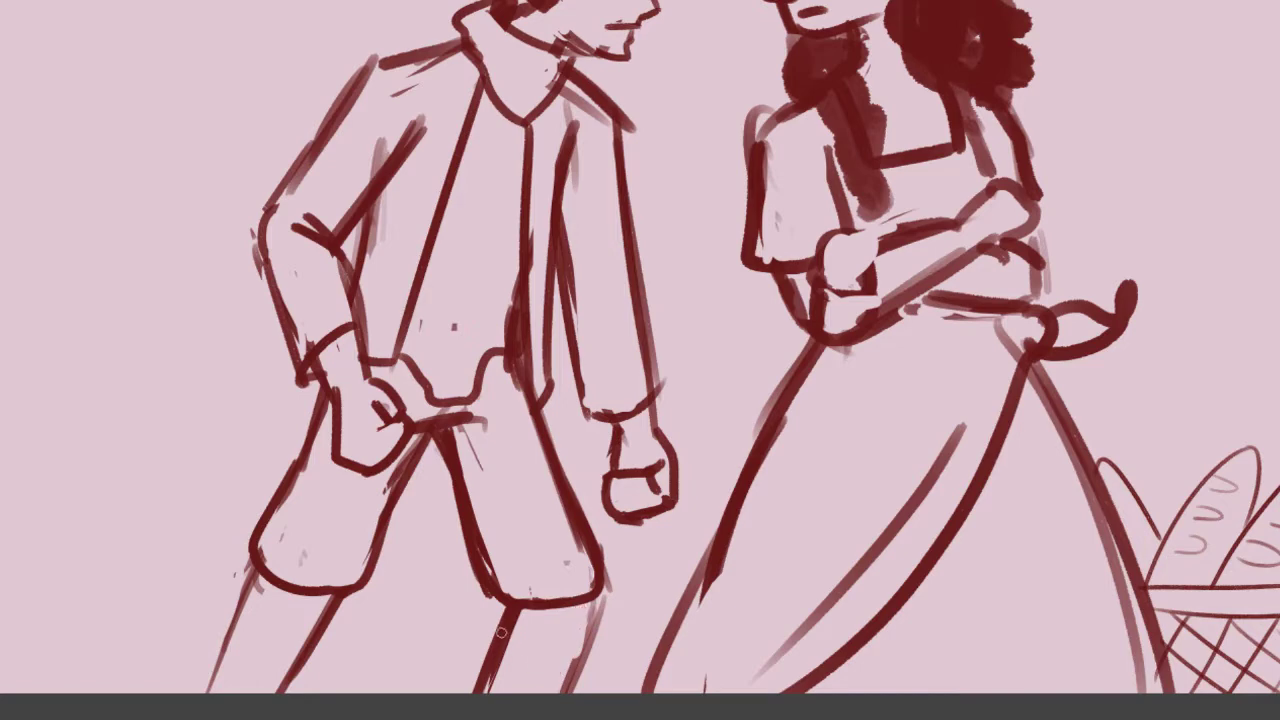
- Erase the old front calf lines and redraw a narrower lower leg from the breeches hem to the canvas edge
{"action": "left_click_drag", "start_coordinate": [515, 614], "coordinate": [477, 690]}
{"action": "left_click_drag", "start_coordinate": [507, 648], "coordinate": [486, 690]}
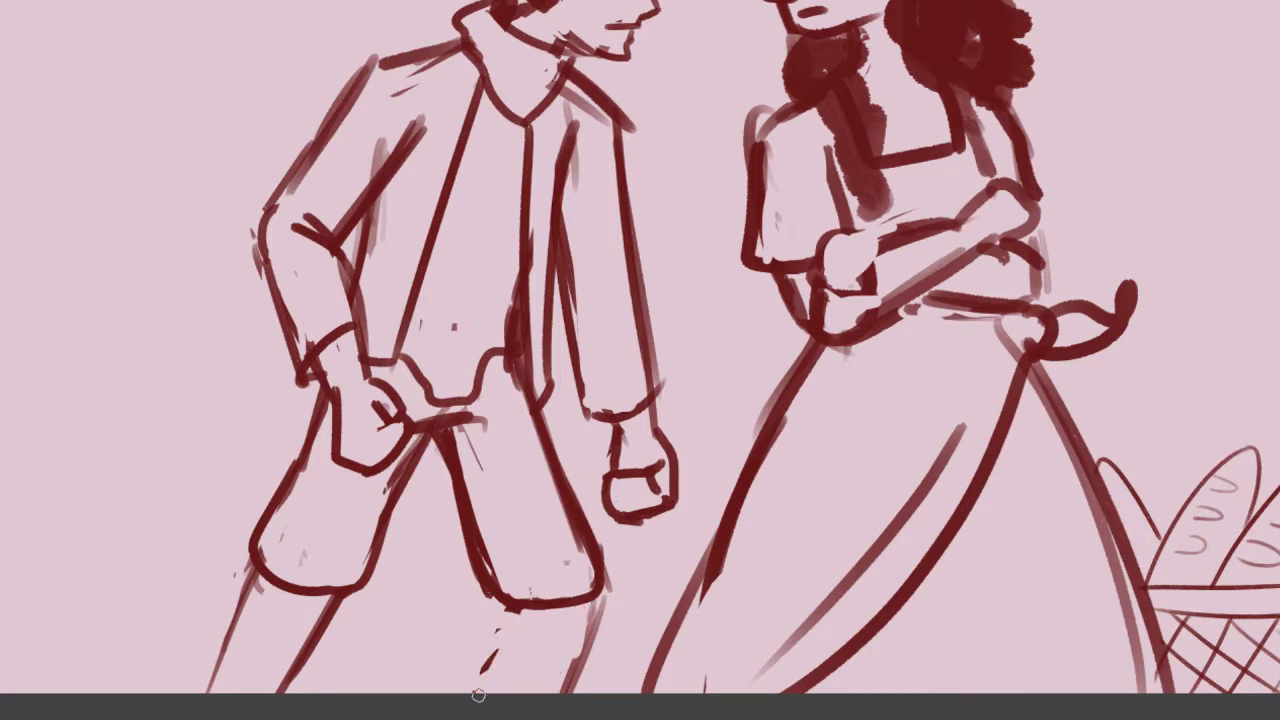
{"action": "mouse_move", "coordinate": [592, 608]}
{"action": "left_mouse_down"}
{"action": "mouse_move", "coordinate": [563, 689]}
{"action": "mouse_move", "coordinate": [614, 606]}
{"action": "mouse_move", "coordinate": [471, 674]}
{"action": "left_mouse_up"}
{"action": "left_click_drag", "start_coordinate": [516, 604], "coordinate": [477, 696]}
{"action": "left_click_drag", "start_coordinate": [584, 606], "coordinate": [546, 692]}
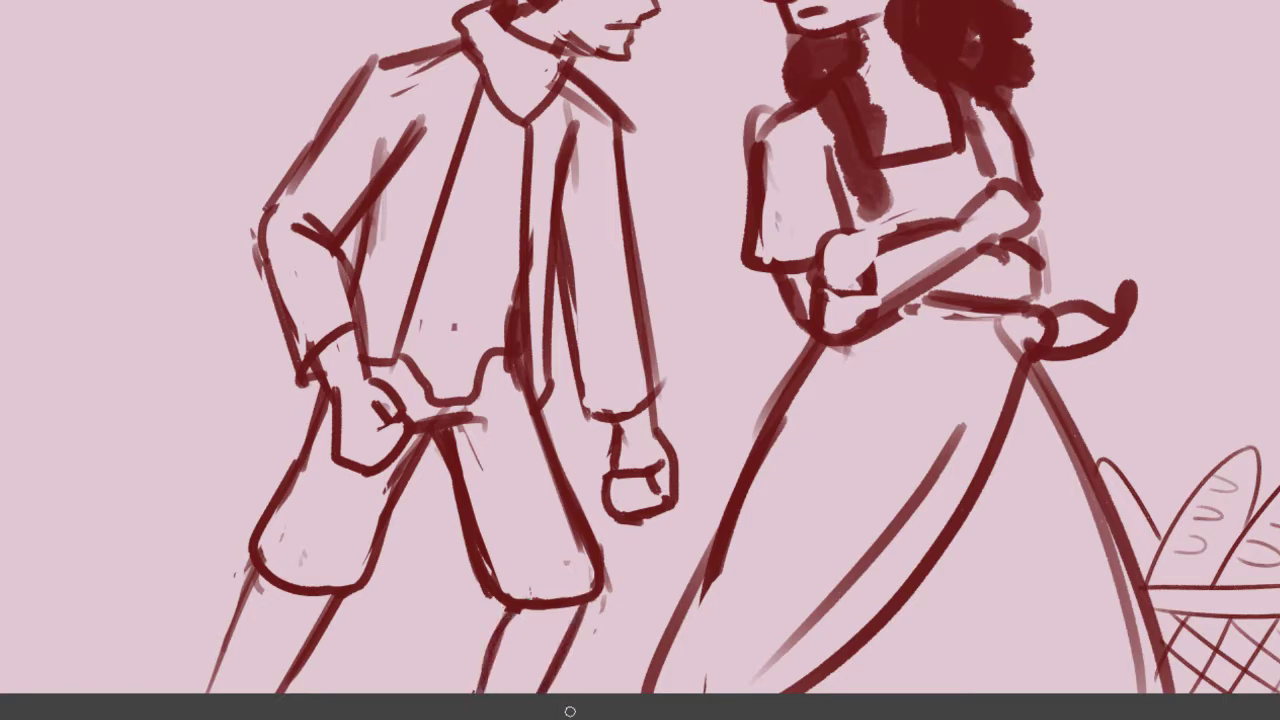
- Draw crisscrossing cloth wraps around the front calf below the breeches hem
{"action": "scroll", "coordinate": [570, 708], "scroll_direction": "down", "scroll_amount": 1}
{"action": "scroll", "coordinate": [569, 672], "scroll_direction": "up", "scroll_amount": 2}
{"action": "left_click_drag", "start_coordinate": [600, 606], "coordinate": [492, 671]}
{"action": "left_click_drag", "start_coordinate": [576, 656], "coordinate": [474, 703]}
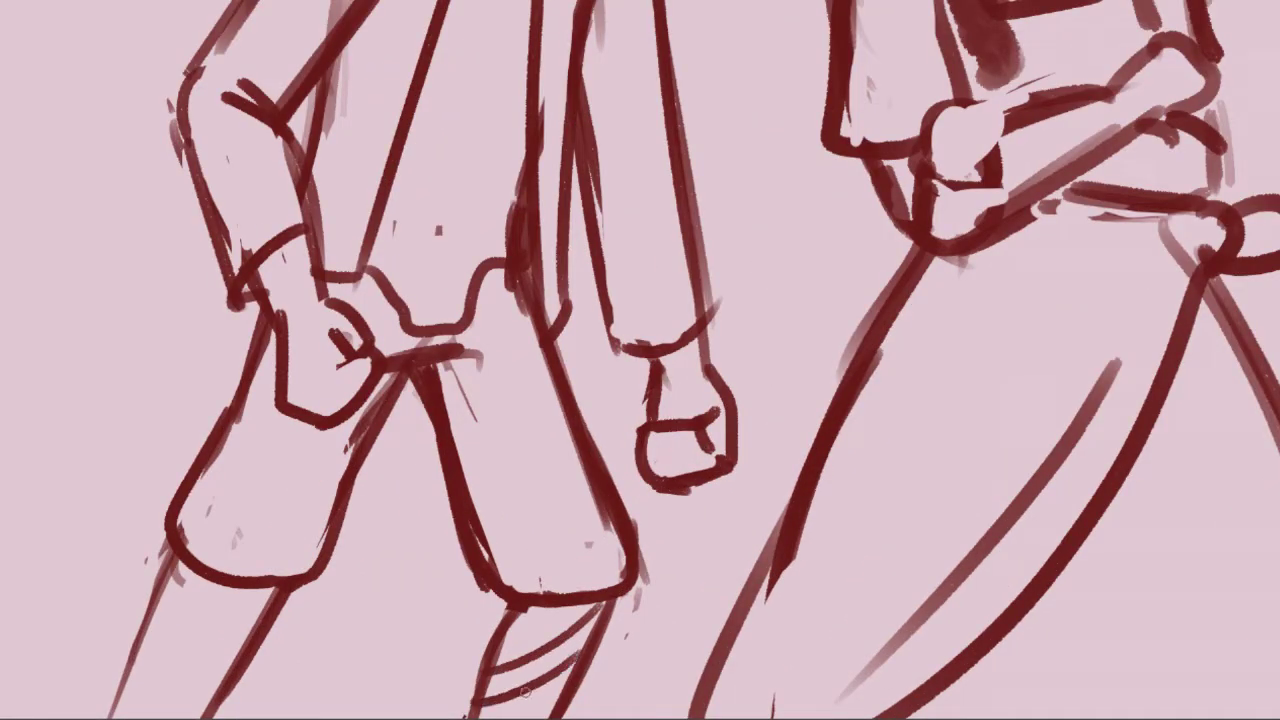
{"action": "left_click_drag", "start_coordinate": [568, 704], "coordinate": [510, 696]}
{"action": "left_click_drag", "start_coordinate": [502, 644], "coordinate": [556, 633]}
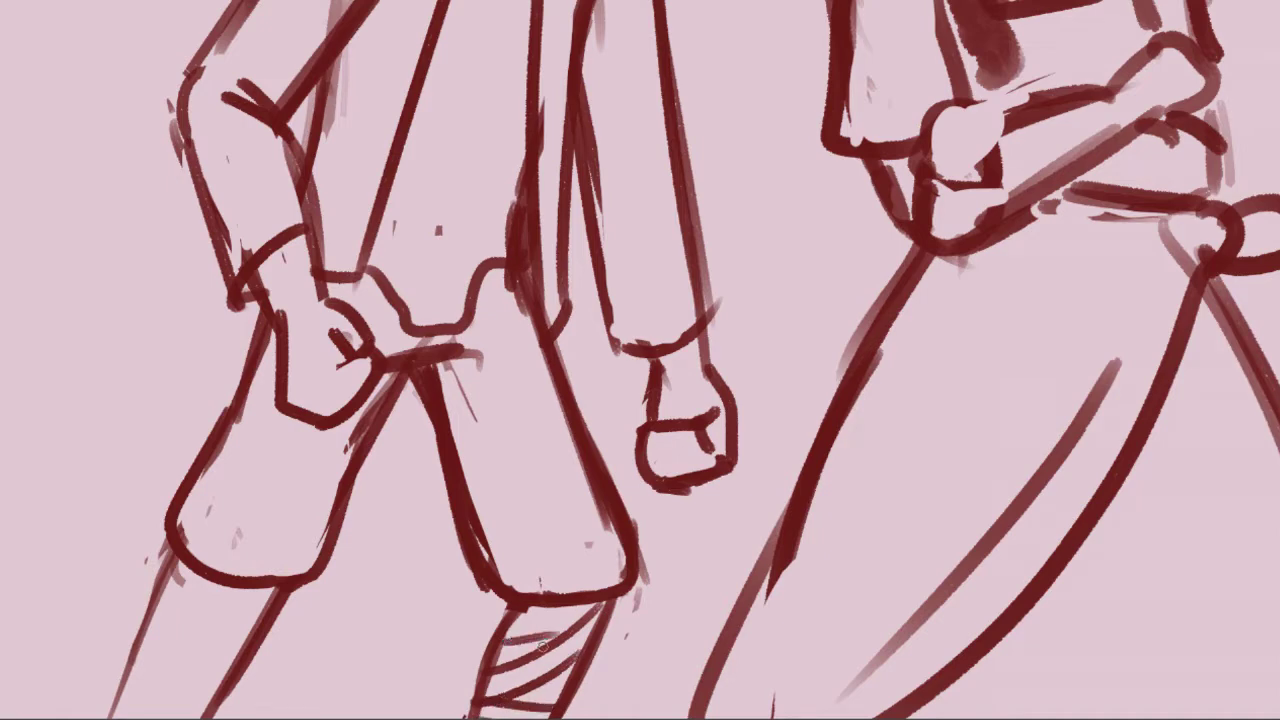
- Draw matching crisscrossing wraps around the back calf down to the canvas edge
{"action": "mouse_move", "coordinate": [278, 595]}
{"action": "left_mouse_down"}
{"action": "mouse_move", "coordinate": [133, 599]}
{"action": "mouse_move", "coordinate": [230, 630]}
{"action": "left_mouse_up"}
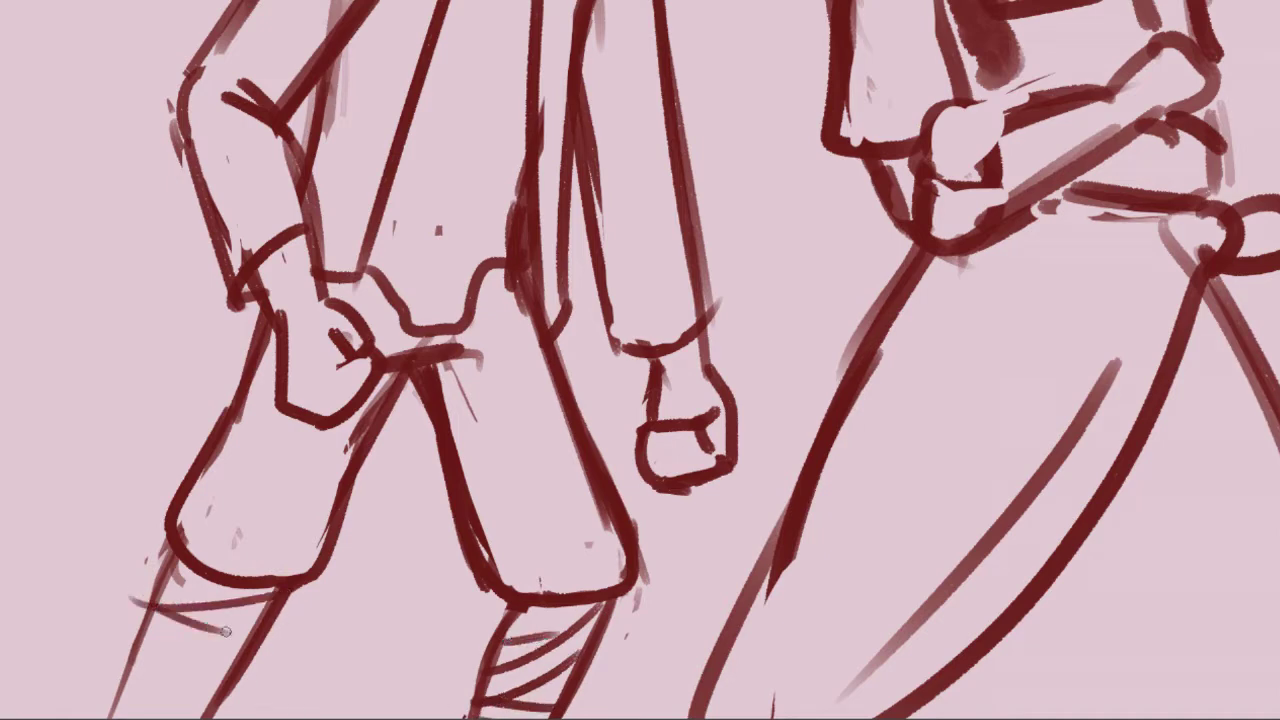
{"action": "key", "text": "ctrl+z"}
{"action": "mouse_move", "coordinate": [152, 628]}
{"action": "left_mouse_down"}
{"action": "mouse_move", "coordinate": [262, 608]}
{"action": "mouse_move", "coordinate": [237, 670]}
{"action": "mouse_move", "coordinate": [120, 704]}
{"action": "mouse_move", "coordinate": [192, 669]}
{"action": "mouse_move", "coordinate": [151, 690]}
{"action": "mouse_move", "coordinate": [166, 718]}
{"action": "left_mouse_up"}
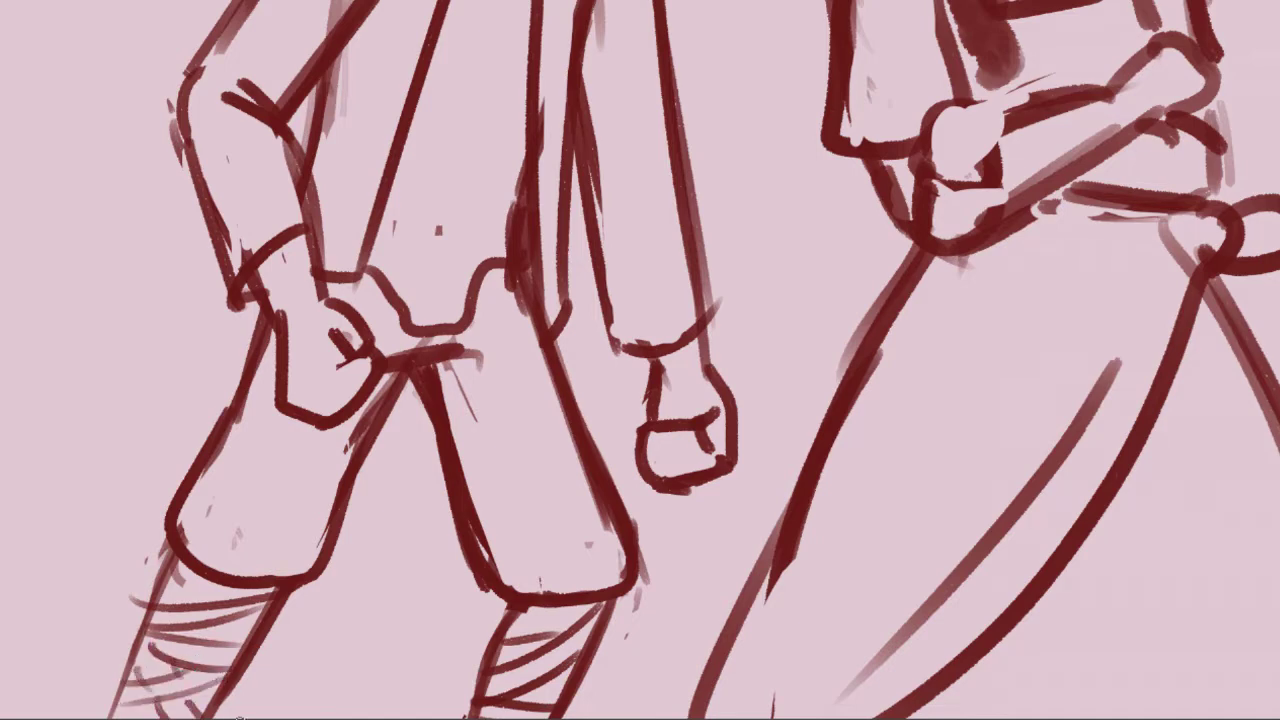
- Draw three wavy steam lines rising above the loaves in the bread basket
{"action": "scroll", "coordinate": [509, 654], "scroll_direction": "down", "scroll_amount": 3}
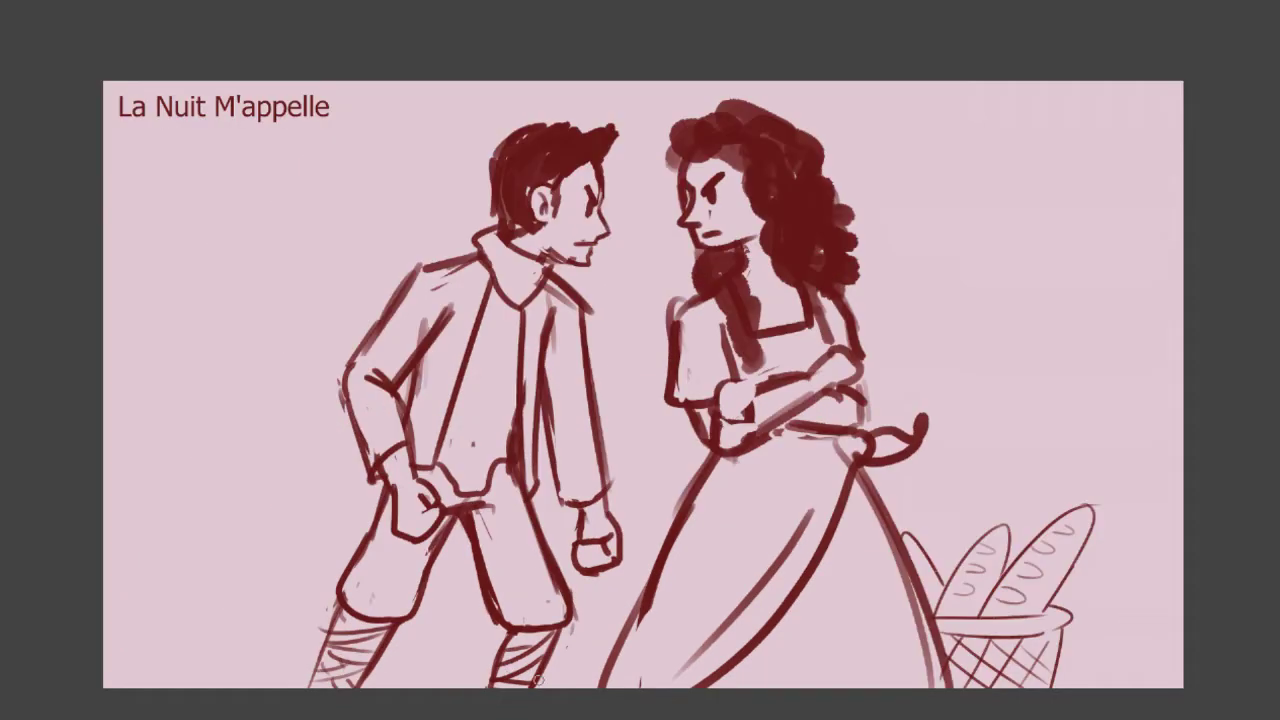
{"action": "scroll", "coordinate": [606, 460], "scroll_direction": "right", "scroll_amount": 1}
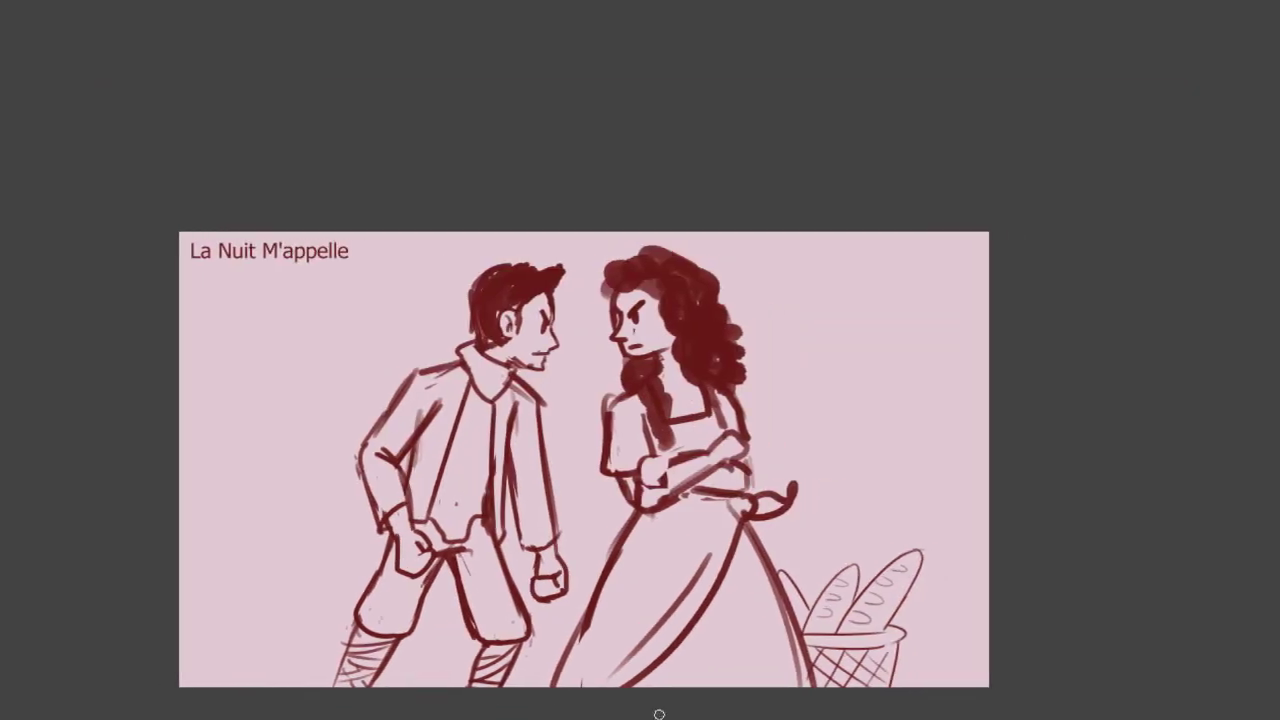
{"action": "scroll", "coordinate": [726, 450], "scroll_direction": "up", "scroll_amount": 2}
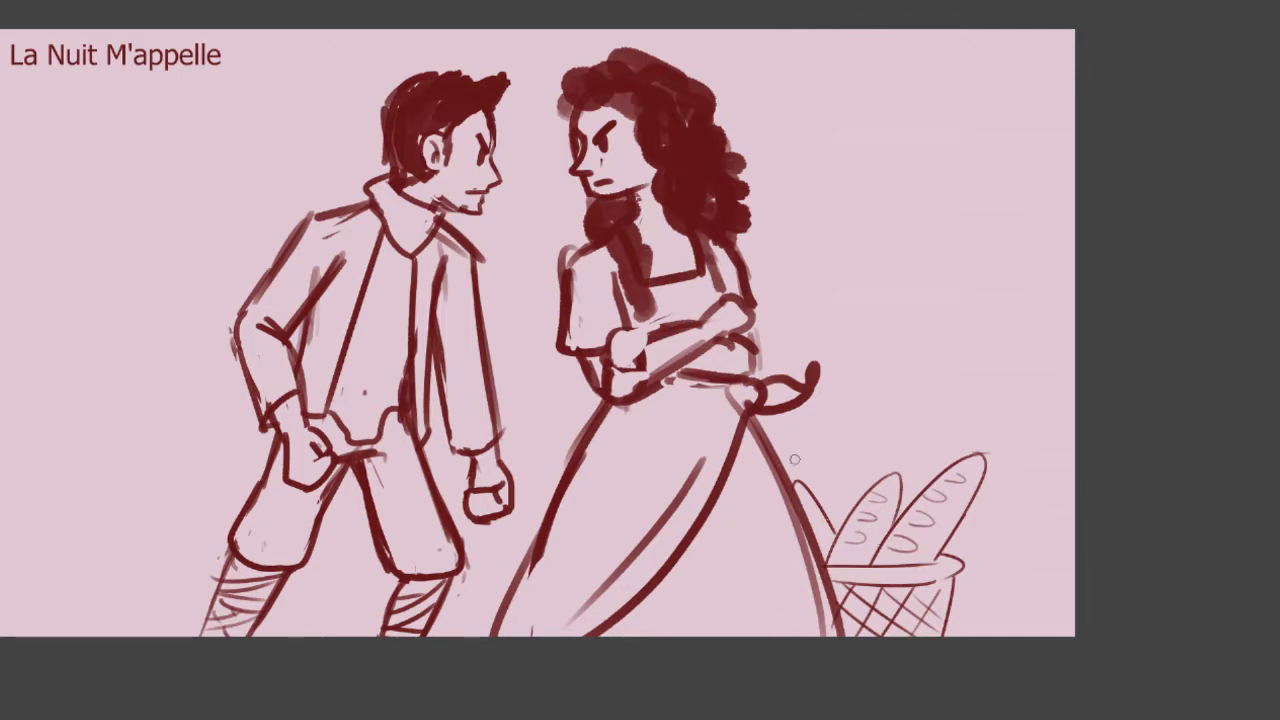
{"action": "left_click_drag", "start_coordinate": [730, 347], "coordinate": [750, 371]}
{"action": "left_click_drag", "start_coordinate": [853, 388], "coordinate": [838, 479]}
{"action": "left_click_drag", "start_coordinate": [896, 386], "coordinate": [895, 451]}
{"action": "key", "text": "ctrl+z"}
{"action": "left_click_drag", "start_coordinate": [912, 366], "coordinate": [908, 446]}
{"action": "left_click_drag", "start_coordinate": [958, 396], "coordinate": [948, 446]}
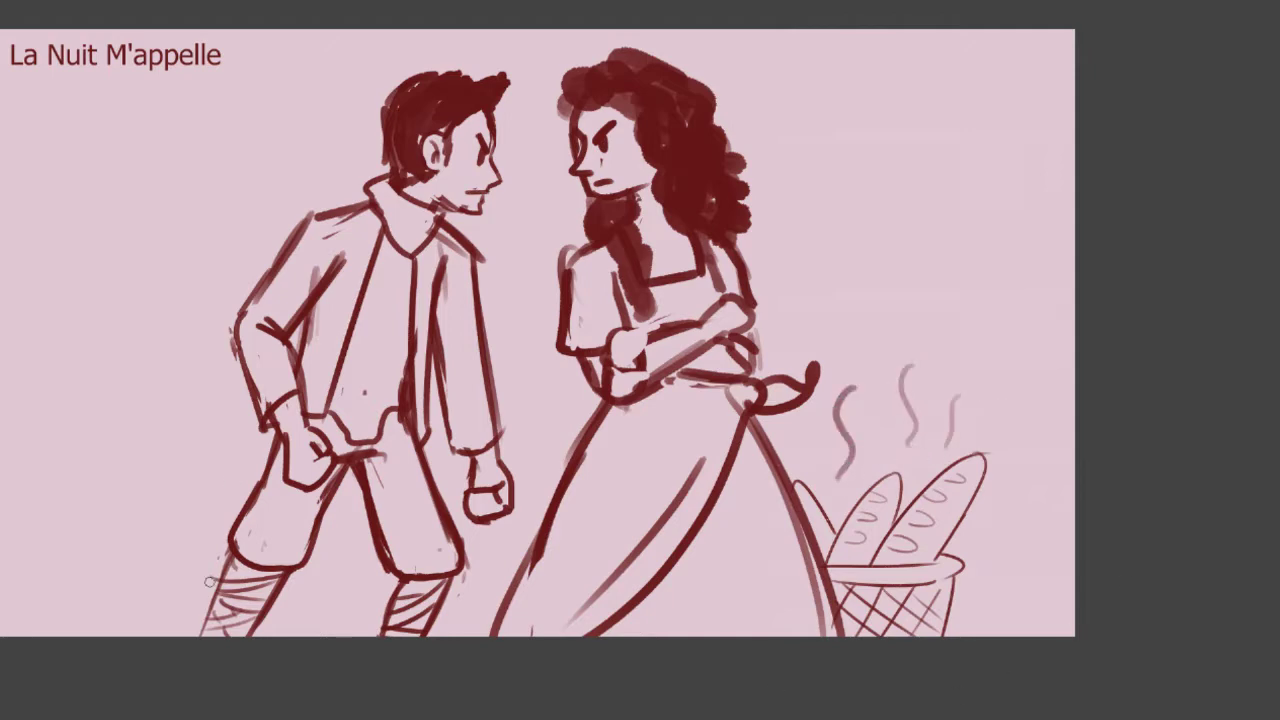
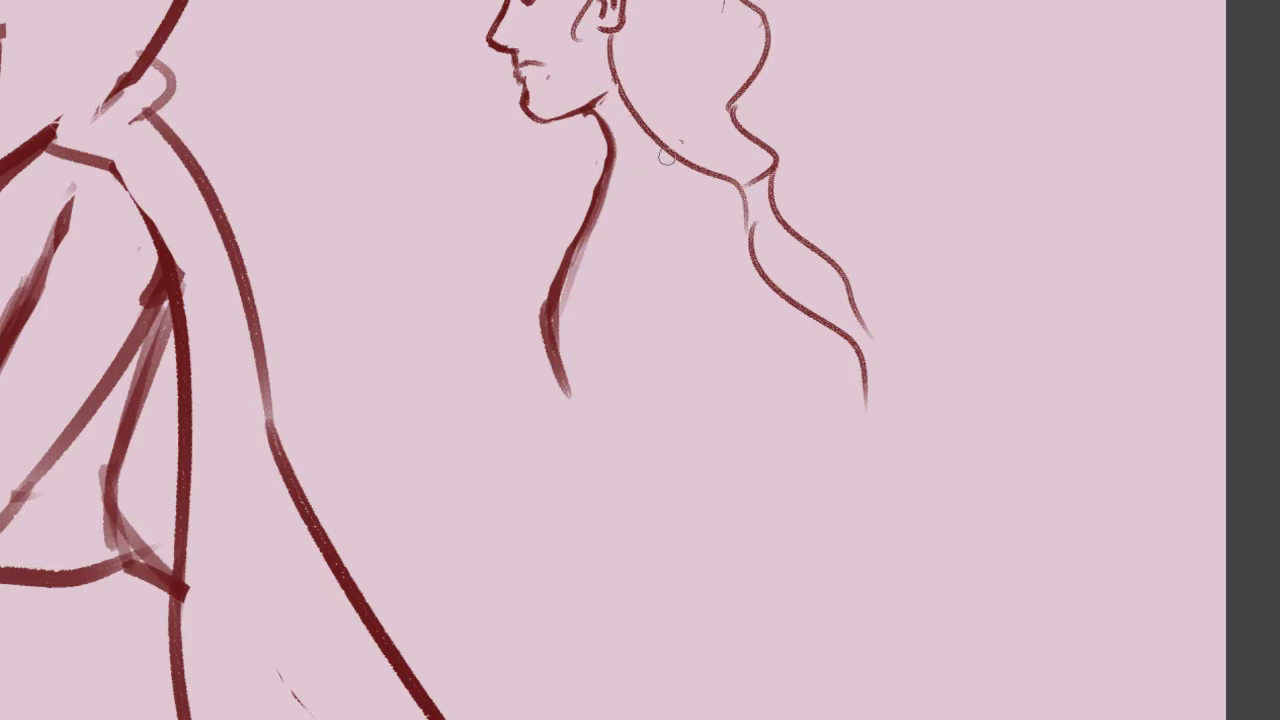
- Draw the wavy-haired woman's neckline edge, shoulder and upper arm sleeve down to the elbow
{"action": "left_click_drag", "start_coordinate": [702, 165], "coordinate": [592, 208]}
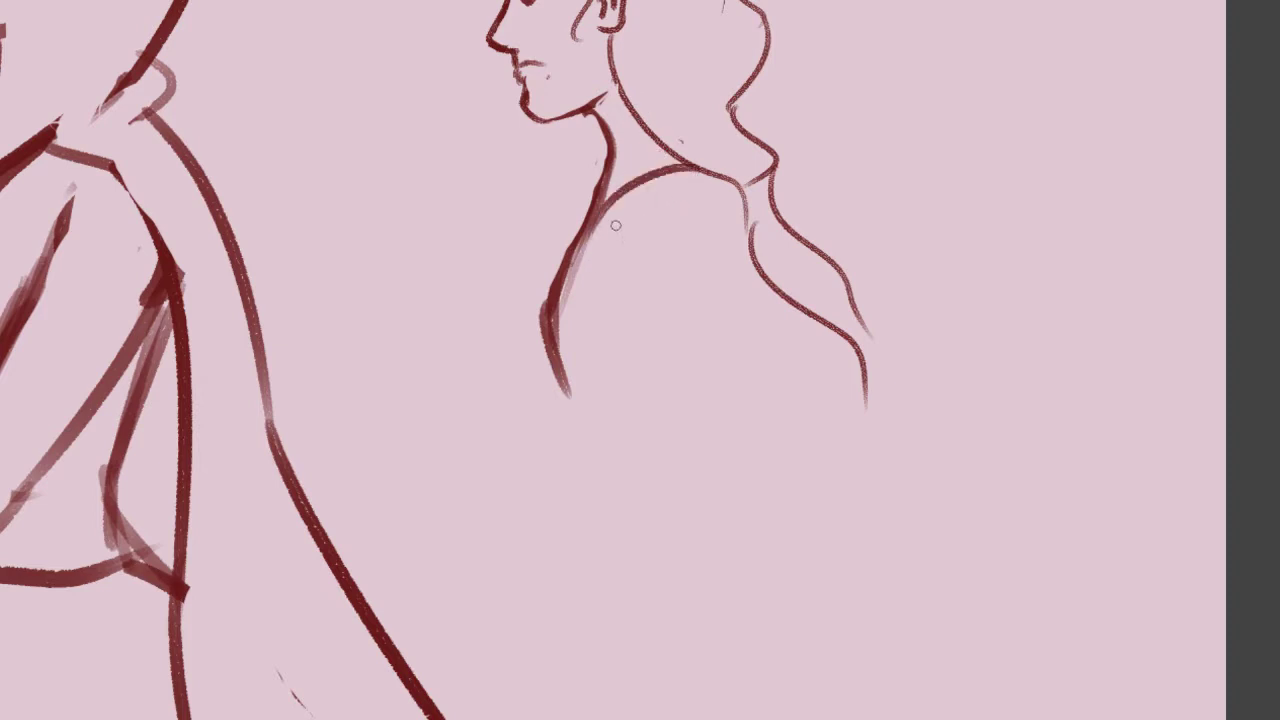
{"action": "key", "text": "ctrl+z"}
{"action": "mouse_move", "coordinate": [649, 184]}
{"action": "left_mouse_down"}
{"action": "mouse_move", "coordinate": [598, 256]}
{"action": "mouse_move", "coordinate": [577, 243]}
{"action": "mouse_move", "coordinate": [692, 426]}
{"action": "left_mouse_up"}
{"action": "left_click_drag", "start_coordinate": [722, 240], "coordinate": [725, 400]}
{"action": "key", "text": "ctrl+z"}
{"action": "key", "text": "ctrl+z"}
{"action": "left_click_drag", "start_coordinate": [745, 229], "coordinate": [717, 405]}
{"action": "mouse_move", "coordinate": [663, 252]}
{"action": "left_mouse_down"}
{"action": "mouse_move", "coordinate": [661, 390]}
{"action": "mouse_move", "coordinate": [628, 427]}
{"action": "mouse_move", "coordinate": [695, 450]}
{"action": "left_mouse_up"}
{"action": "key", "text": "ctrl+z"}
- Draw the woman's forearm reaching forward from the elbow and extend her bodice front toward the waist
{"action": "mouse_move", "coordinate": [657, 384]}
{"action": "left_mouse_down"}
{"action": "mouse_move", "coordinate": [645, 417]}
{"action": "mouse_move", "coordinate": [712, 436]}
{"action": "mouse_move", "coordinate": [723, 401]}
{"action": "mouse_move", "coordinate": [563, 541]}
{"action": "left_mouse_up"}
{"action": "left_click_drag", "start_coordinate": [716, 446], "coordinate": [575, 577]}
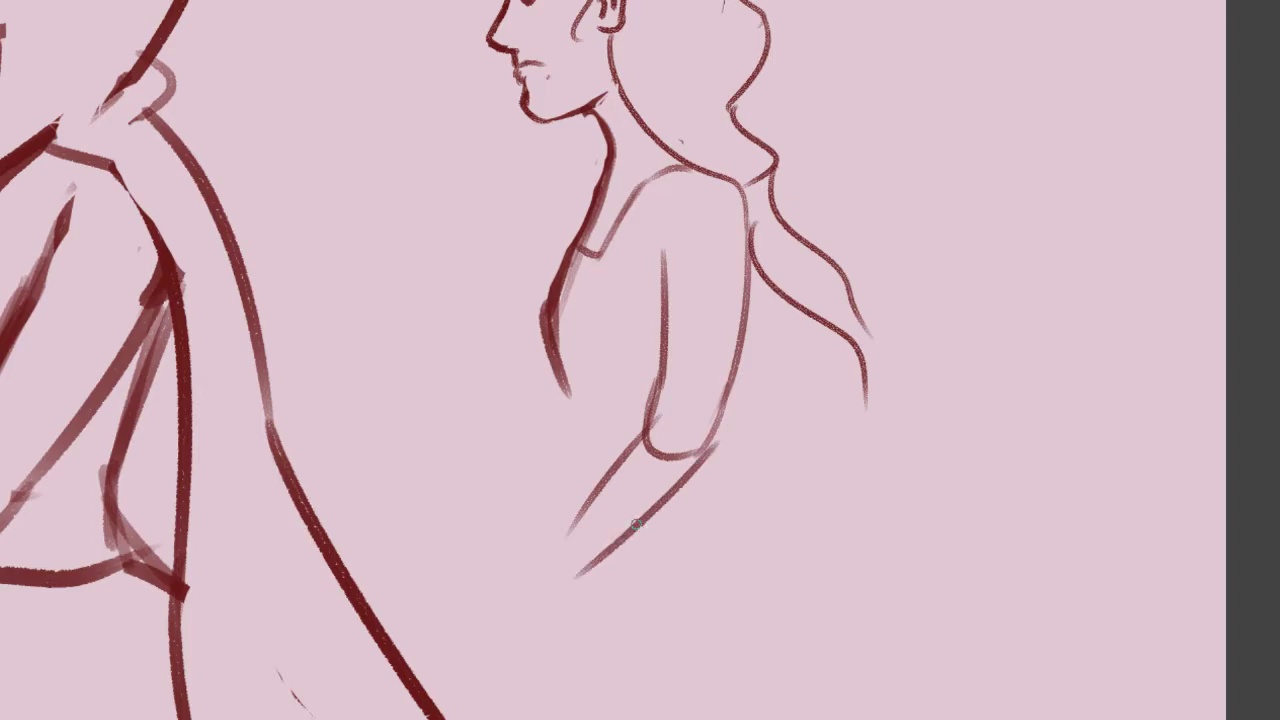
{"action": "left_click_drag", "start_coordinate": [568, 380], "coordinate": [590, 446]}
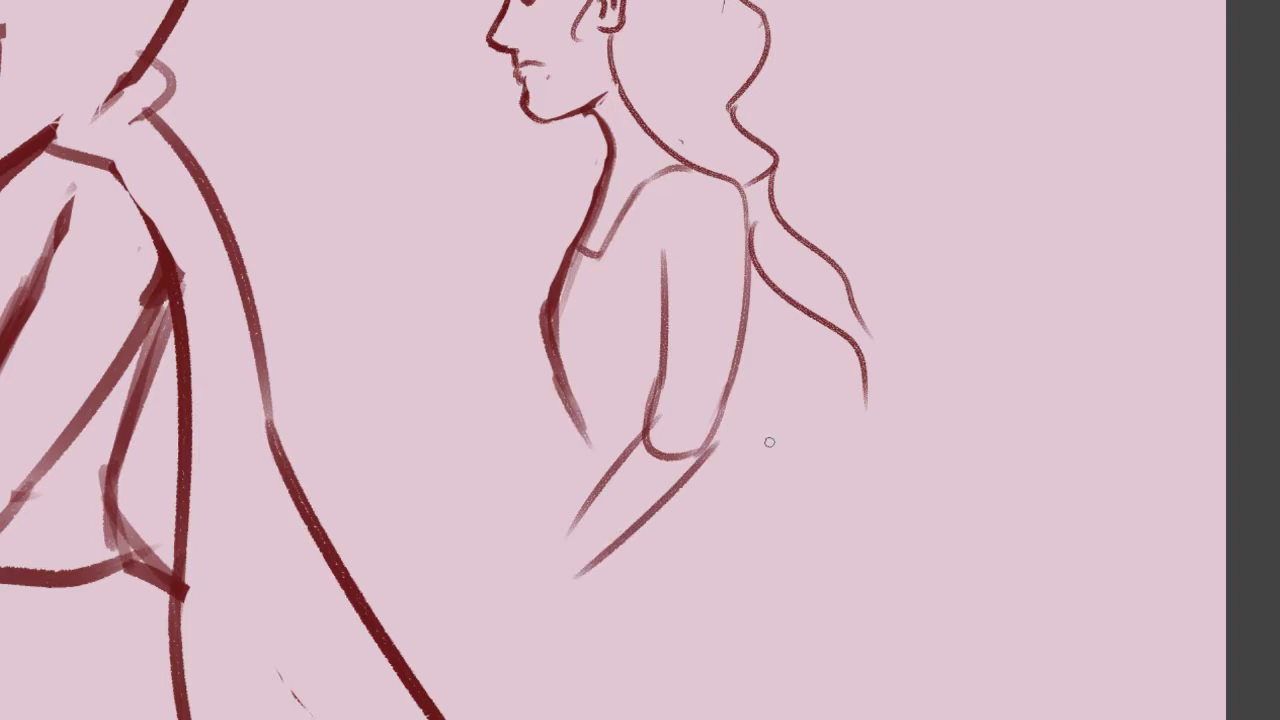
- Draw the woman's back waist and the back of her skirt, sweeping out to the canvas's right edge
{"action": "scroll", "coordinate": [783, 451], "scroll_direction": "down", "scroll_amount": 2}
{"action": "scroll", "coordinate": [826, 522], "scroll_direction": "up", "scroll_amount": 1}
{"action": "mouse_move", "coordinate": [752, 368]}
{"action": "left_mouse_down"}
{"action": "mouse_move", "coordinate": [747, 445]}
{"action": "mouse_move", "coordinate": [825, 522]}
{"action": "left_mouse_up"}
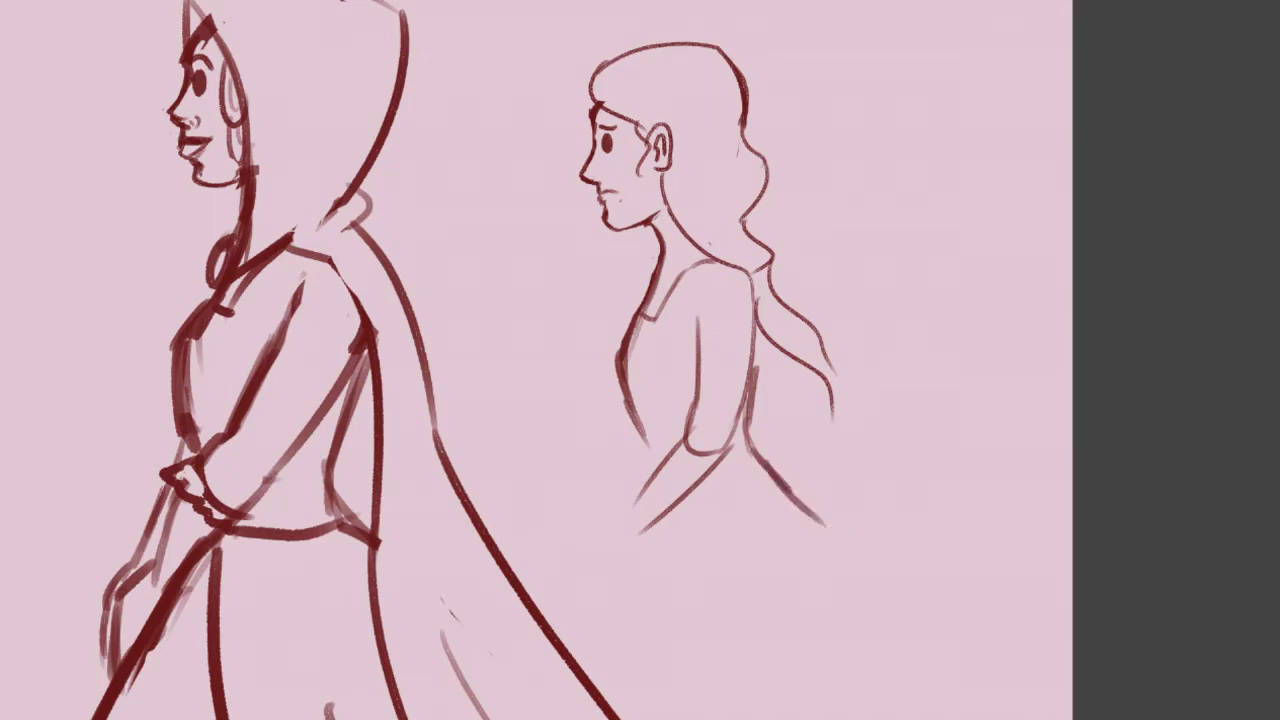
{"action": "scroll", "coordinate": [780, 345], "scroll_direction": "down", "scroll_amount": 3}
{"action": "left_click_drag", "start_coordinate": [818, 214], "coordinate": [966, 545]}
{"action": "key", "text": "ctrl+z"}
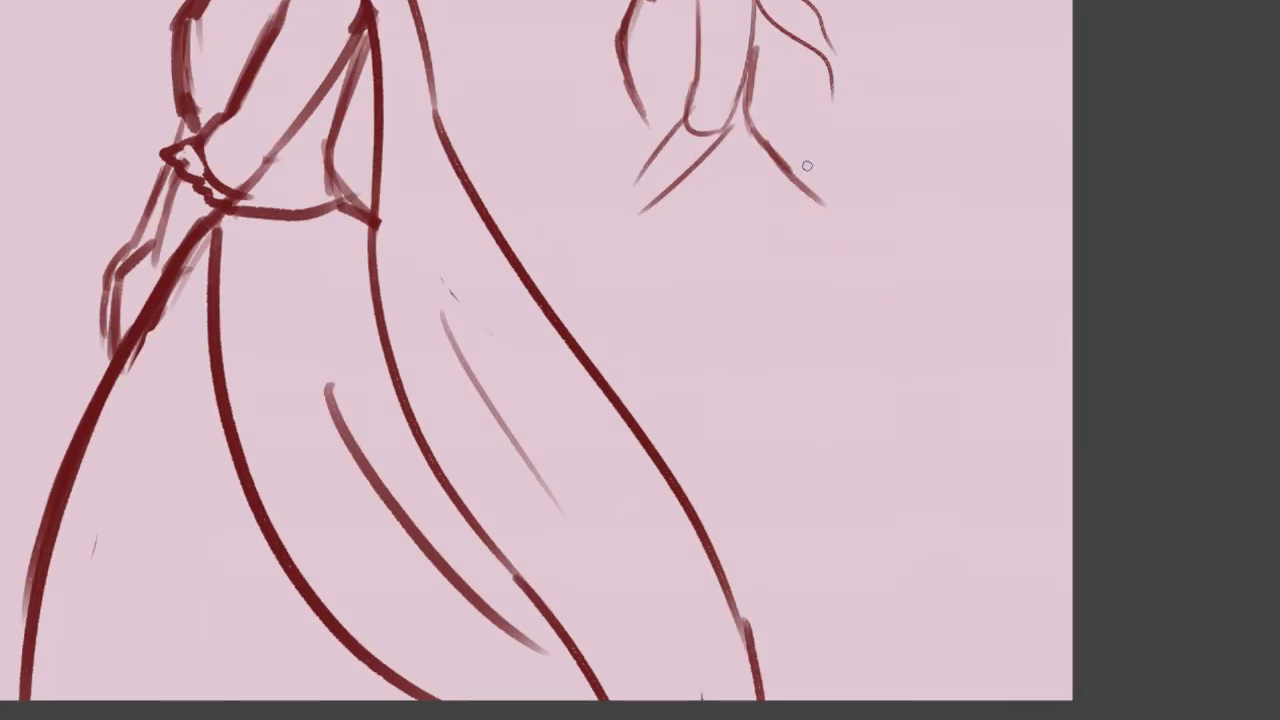
{"action": "left_click_drag", "start_coordinate": [760, 140], "coordinate": [897, 405]}
{"action": "left_click_drag", "start_coordinate": [811, 218], "coordinate": [958, 612]}
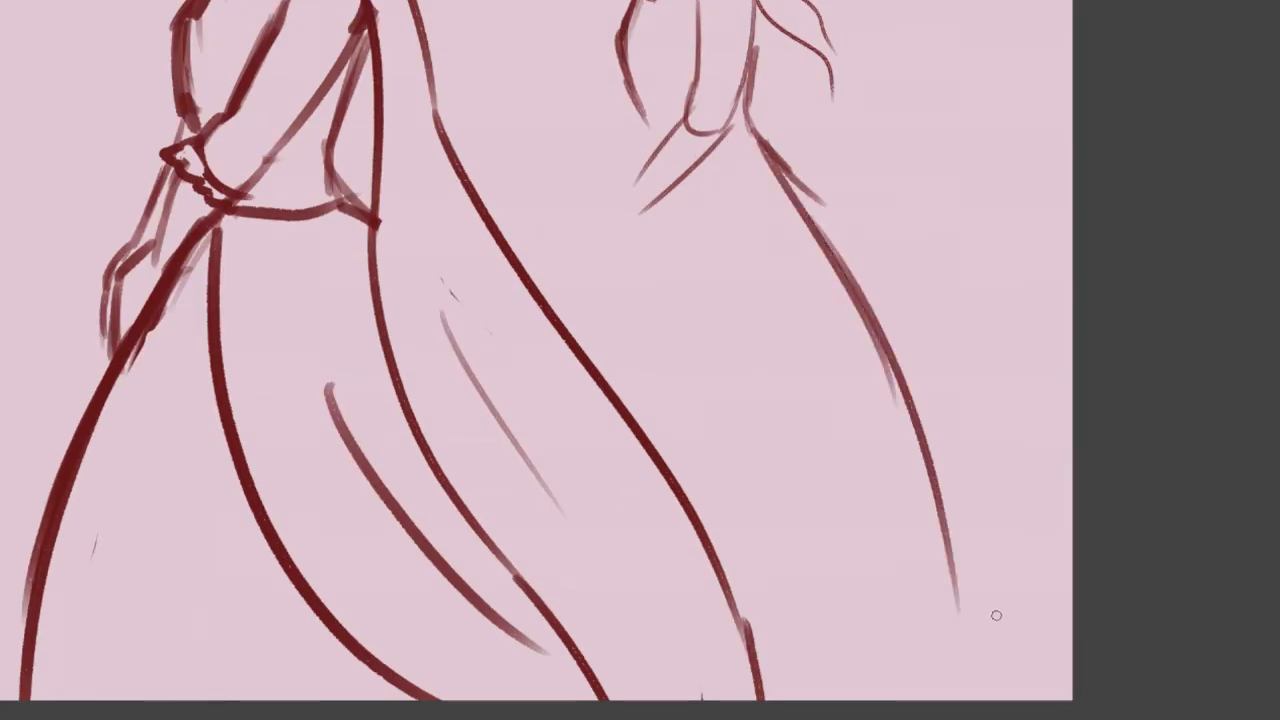
{"action": "left_click_drag", "start_coordinate": [922, 418], "coordinate": [1070, 655]}
{"action": "left_click_drag", "start_coordinate": [992, 552], "coordinate": [1074, 672]}
- Draw the front waist and front skirt edge, and add the sleeve cuff and a vertical bodice seam
{"action": "left_click_drag", "start_coordinate": [652, 127], "coordinate": [600, 252]}
{"action": "key", "text": "ctrl+z"}
{"action": "mouse_move", "coordinate": [643, 121]}
{"action": "left_mouse_down"}
{"action": "mouse_move", "coordinate": [630, 188]}
{"action": "mouse_move", "coordinate": [589, 234]}
{"action": "mouse_move", "coordinate": [557, 313]}
{"action": "left_mouse_up"}
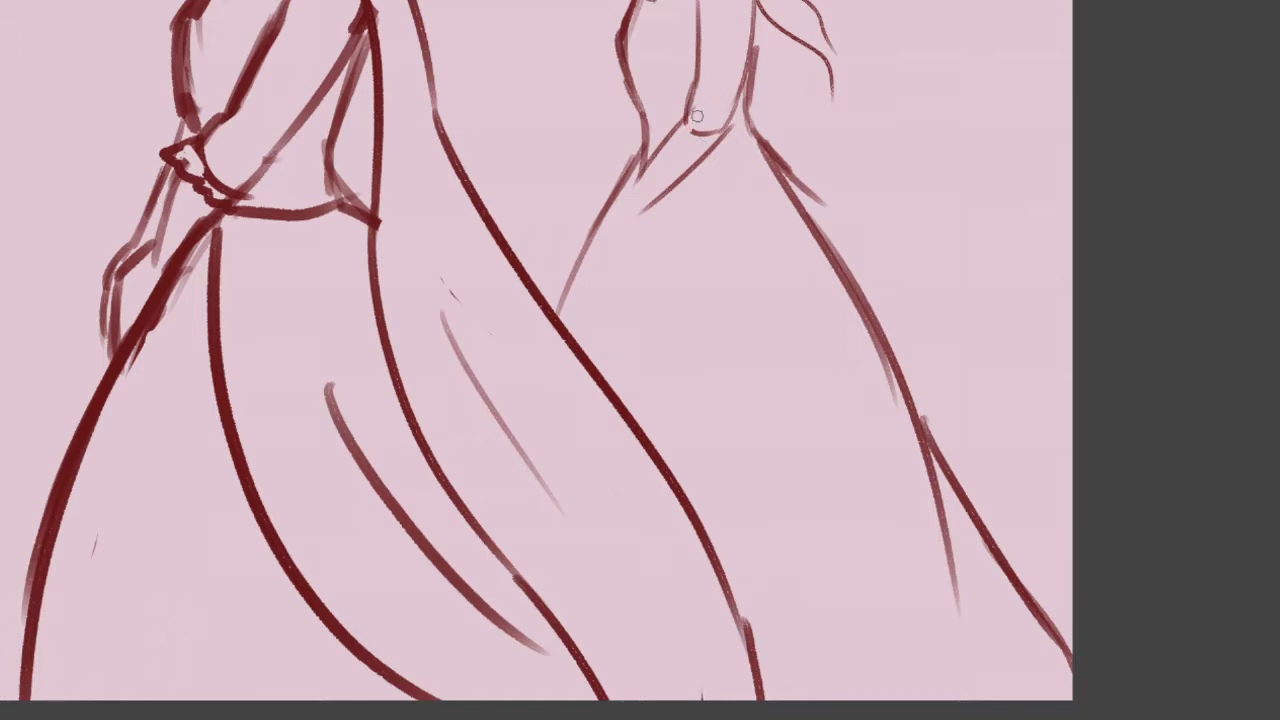
{"action": "mouse_move", "coordinate": [695, 78]}
{"action": "left_mouse_down"}
{"action": "mouse_move", "coordinate": [691, 112]}
{"action": "mouse_move", "coordinate": [664, 133]}
{"action": "mouse_move", "coordinate": [703, 157]}
{"action": "left_mouse_up"}
{"action": "left_click_drag", "start_coordinate": [660, 12], "coordinate": [648, 138]}
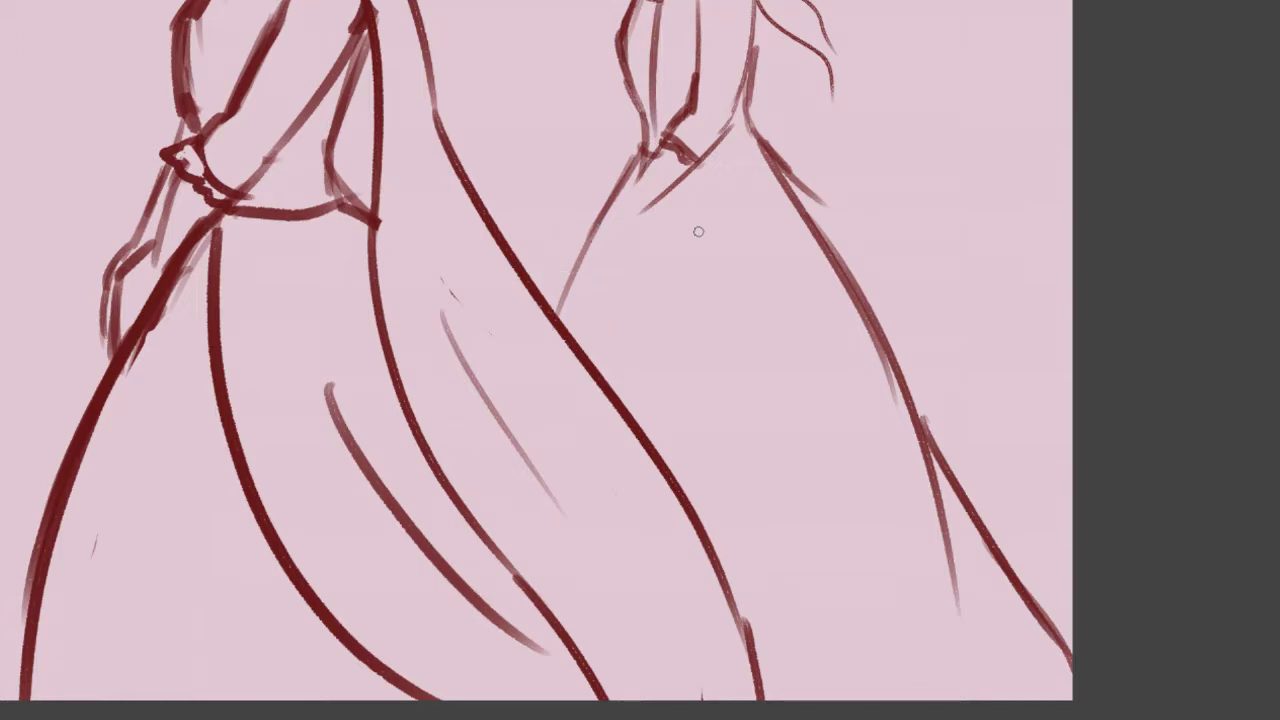
- Draw a long curved fold down the skirt to the canvas edge and sketch the hands held at the waist
{"action": "left_click_drag", "start_coordinate": [632, 170], "coordinate": [920, 682]}
{"action": "left_click_drag", "start_coordinate": [872, 633], "coordinate": [930, 695]}
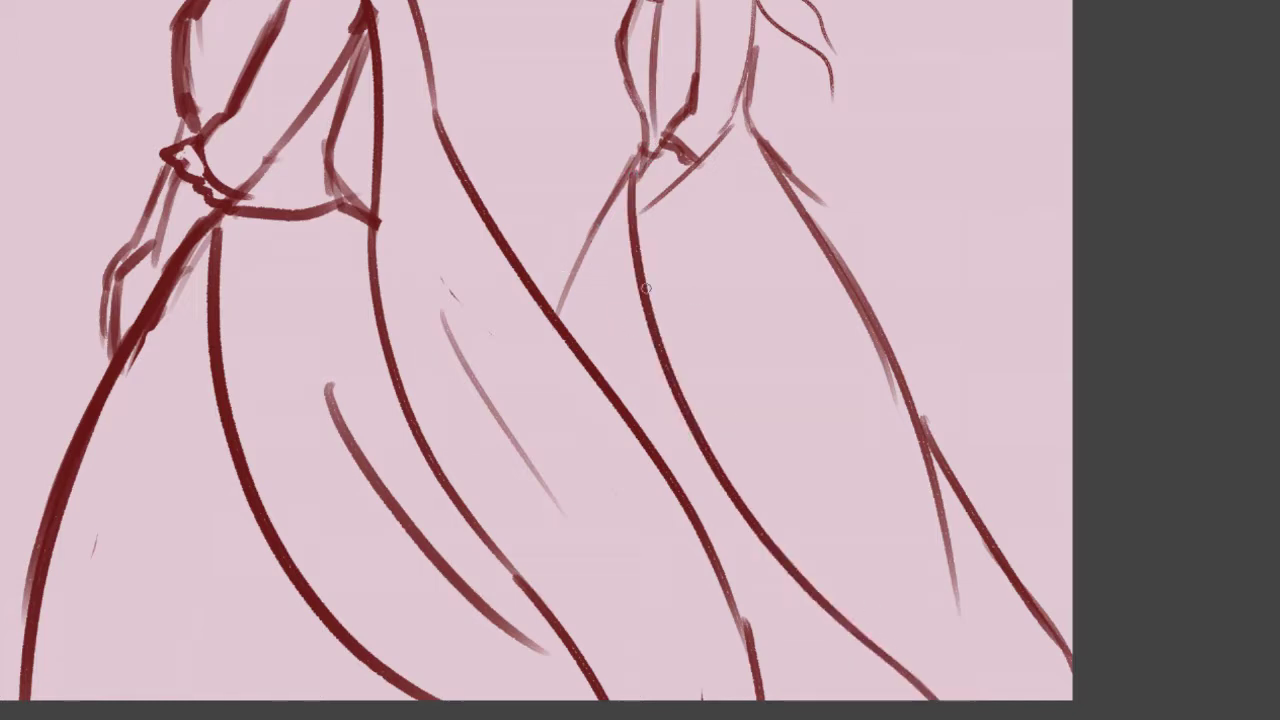
{"action": "mouse_move", "coordinate": [640, 185]}
{"action": "left_mouse_down"}
{"action": "mouse_move", "coordinate": [594, 194]}
{"action": "mouse_move", "coordinate": [592, 242]}
{"action": "left_mouse_up"}
{"action": "key", "text": "ctrl+z"}
{"action": "mouse_move", "coordinate": [638, 176]}
{"action": "left_mouse_down"}
{"action": "mouse_move", "coordinate": [592, 236]}
{"action": "mouse_move", "coordinate": [643, 209]}
{"action": "mouse_move", "coordinate": [632, 186]}
{"action": "left_mouse_up"}
{"action": "key", "text": "e"}
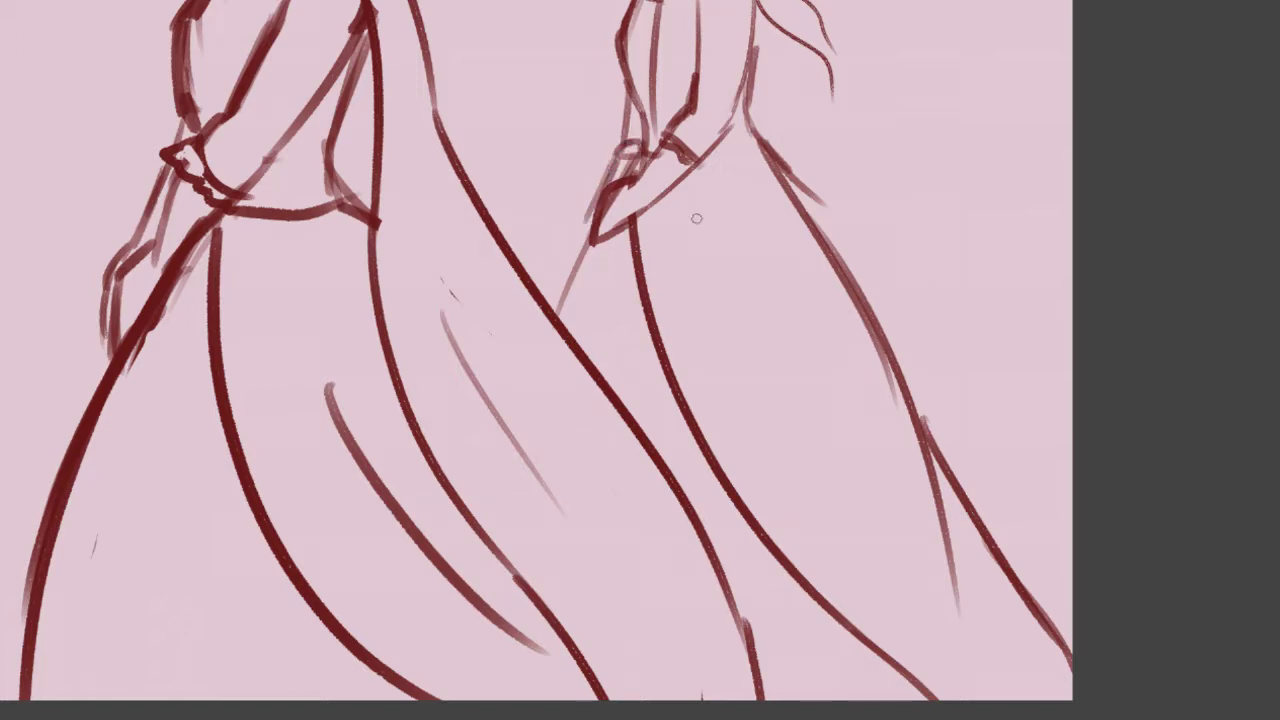
- Erase the loose lower hair strands and redraw the hair as one wavy mass tapering to a point behind her back
{"action": "scroll", "coordinate": [1083, 243], "scroll_direction": "down", "scroll_amount": 2}
{"action": "scroll", "coordinate": [986, 151], "scroll_direction": "up", "scroll_amount": 2}
{"action": "mouse_move", "coordinate": [821, 15]}
{"action": "left_mouse_down"}
{"action": "mouse_move", "coordinate": [908, 152]}
{"action": "mouse_move", "coordinate": [856, 72]}
{"action": "left_mouse_up"}
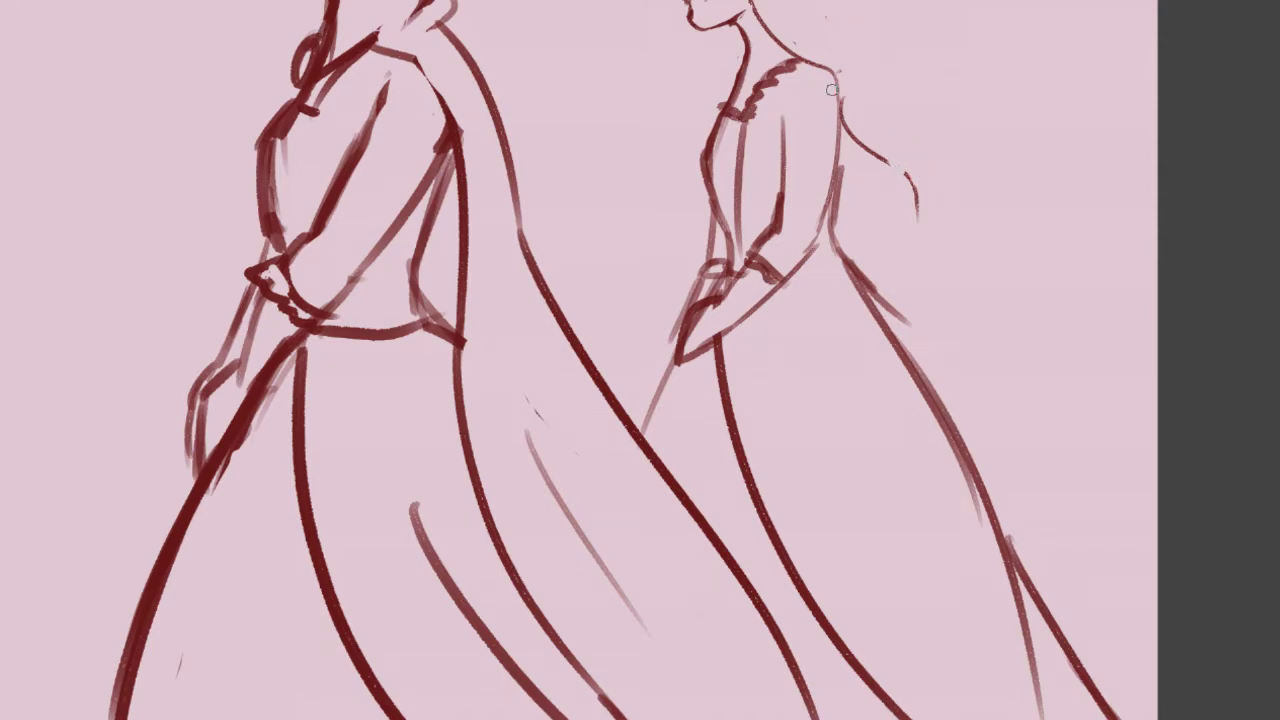
{"action": "mouse_move", "coordinate": [847, 2]}
{"action": "left_mouse_down"}
{"action": "mouse_move", "coordinate": [886, 64]}
{"action": "mouse_move", "coordinate": [905, 258]}
{"action": "left_mouse_up"}
{"action": "mouse_move", "coordinate": [845, 125]}
{"action": "left_mouse_down"}
{"action": "mouse_move", "coordinate": [880, 168]}
{"action": "mouse_move", "coordinate": [903, 258]}
{"action": "left_mouse_up"}
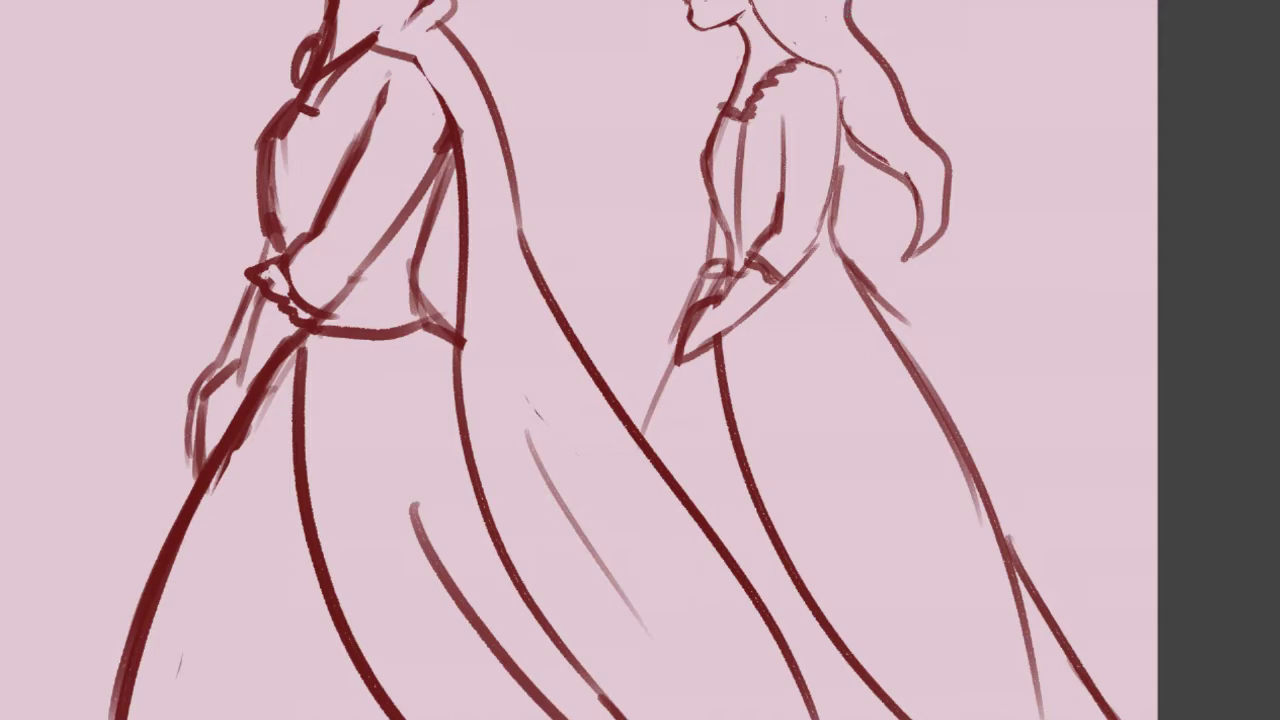
{"action": "mouse_move", "coordinate": [846, 147]}
{"action": "left_mouse_down"}
{"action": "mouse_move", "coordinate": [900, 208]}
{"action": "mouse_move", "coordinate": [902, 260]}
{"action": "left_mouse_up"}
{"action": "key", "text": "ctrl+z"}
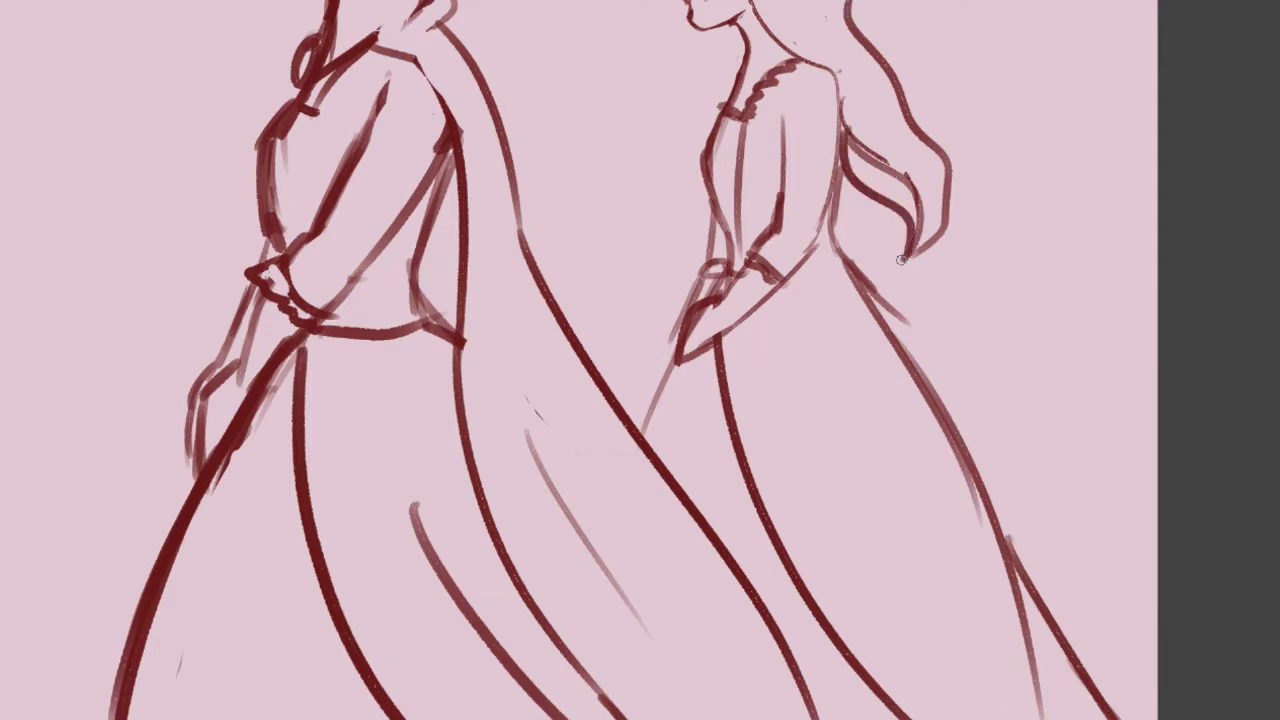
{"action": "mouse_move", "coordinate": [878, 143]}
{"action": "left_mouse_down"}
{"action": "mouse_move", "coordinate": [912, 218]}
{"action": "mouse_move", "coordinate": [900, 180]}
{"action": "mouse_move", "coordinate": [846, 122]}
{"action": "left_mouse_up"}
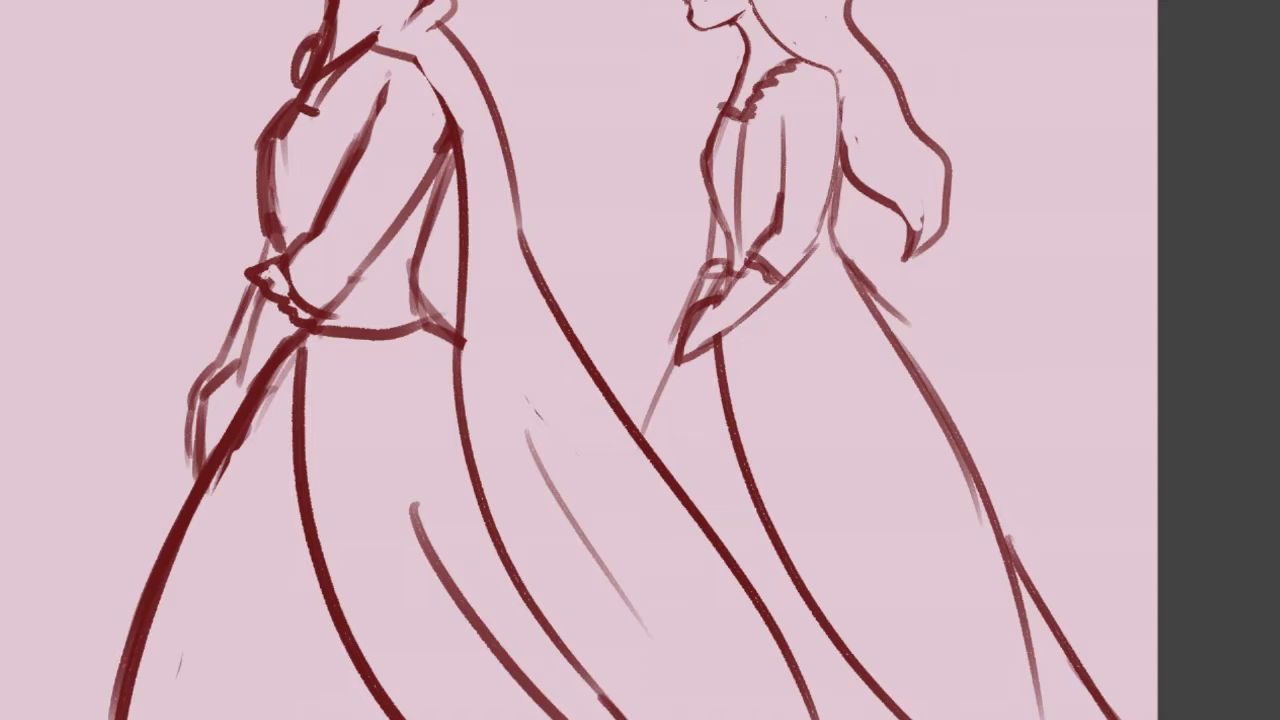
- Move both women slightly left in the scene and extend the second woman's skirt to the canvas's lower edge
{"action": "scroll", "coordinate": [640, 360], "scroll_direction": "down", "scroll_amount": 2}
{"action": "scroll", "coordinate": [640, 360], "scroll_direction": "right", "scroll_amount": 4}
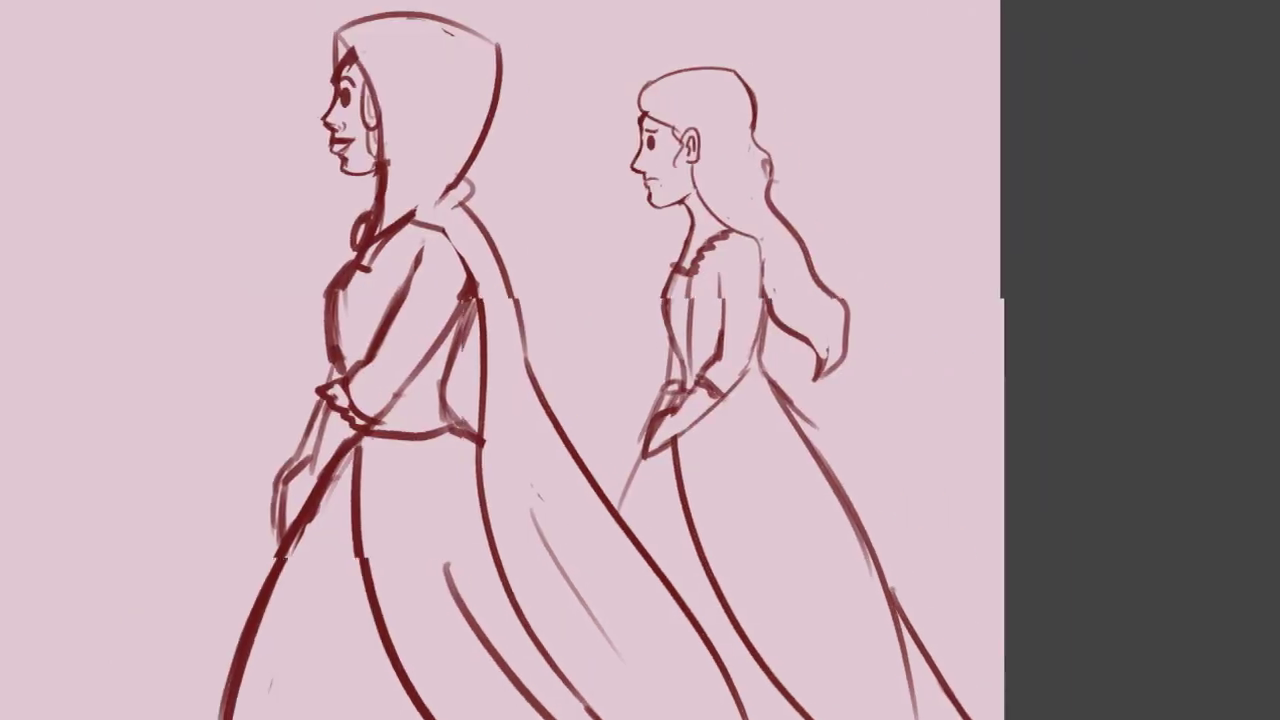
{"action": "scroll", "coordinate": [640, 360], "scroll_direction": "left", "scroll_amount": 4}
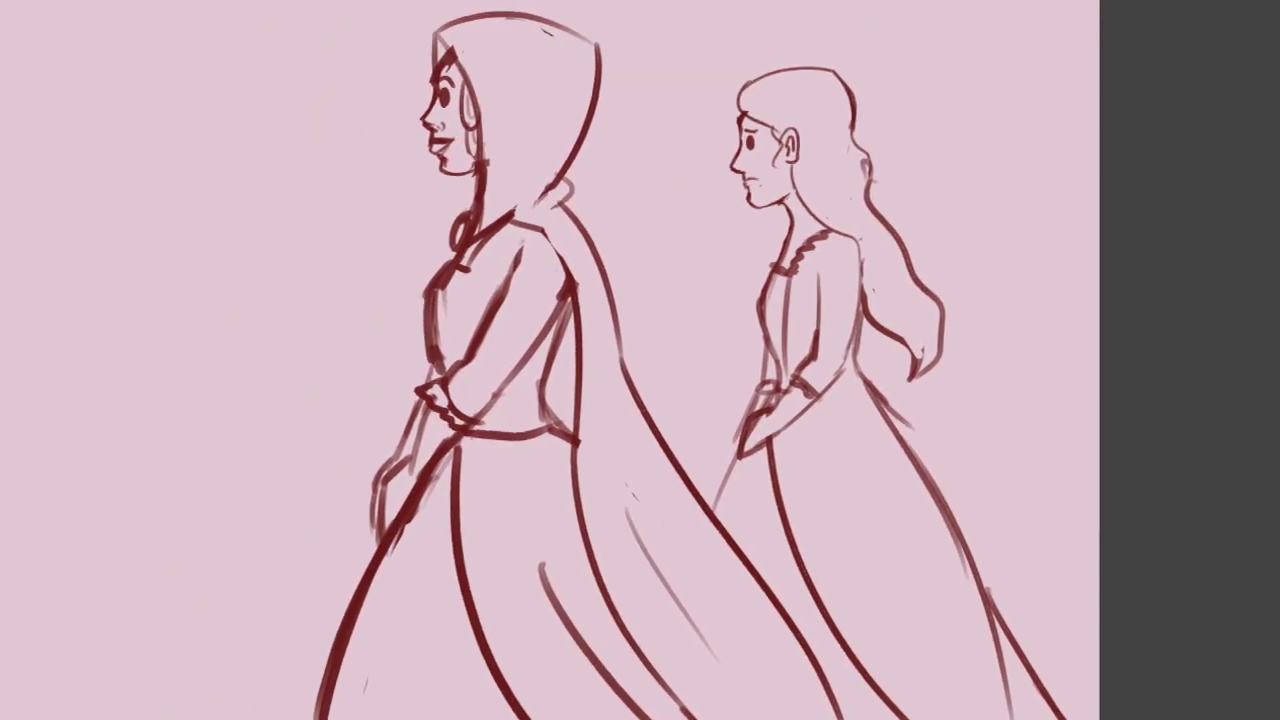
{"action": "left_click_drag", "start_coordinate": [638, 611], "coordinate": [563, 615]}
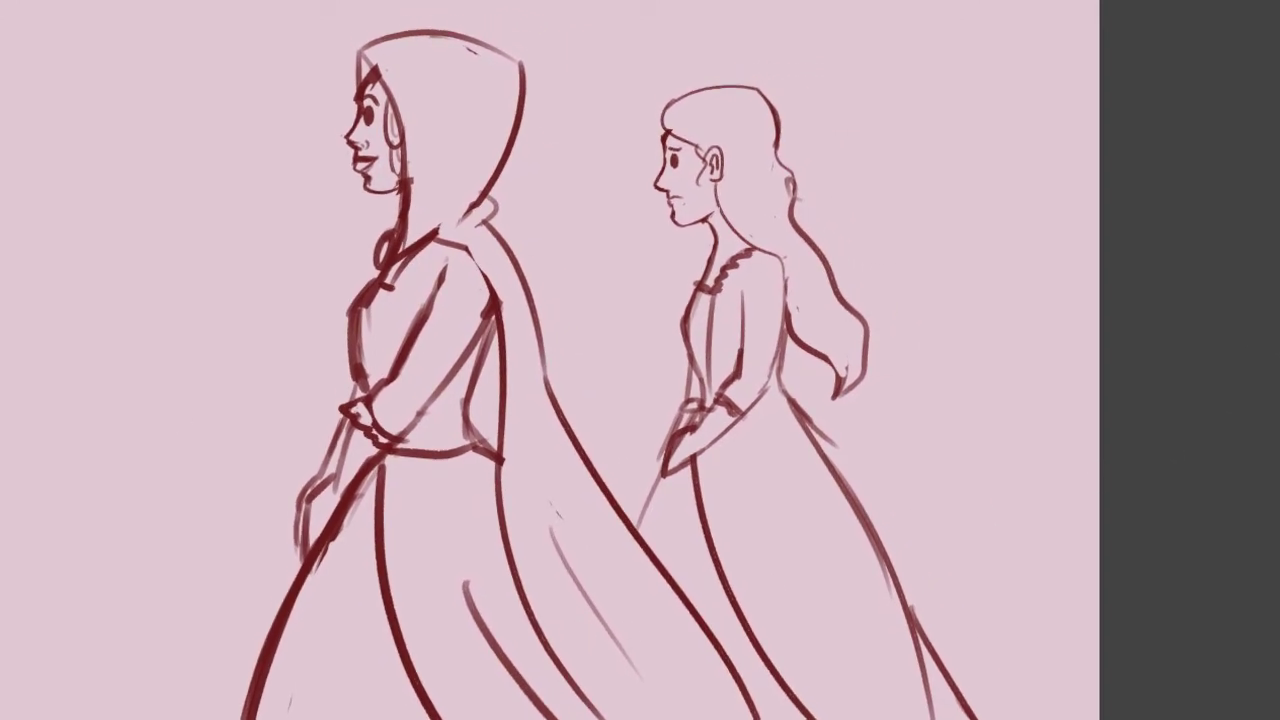
{"action": "scroll", "coordinate": [1255, 423], "scroll_direction": "down", "scroll_amount": 5}
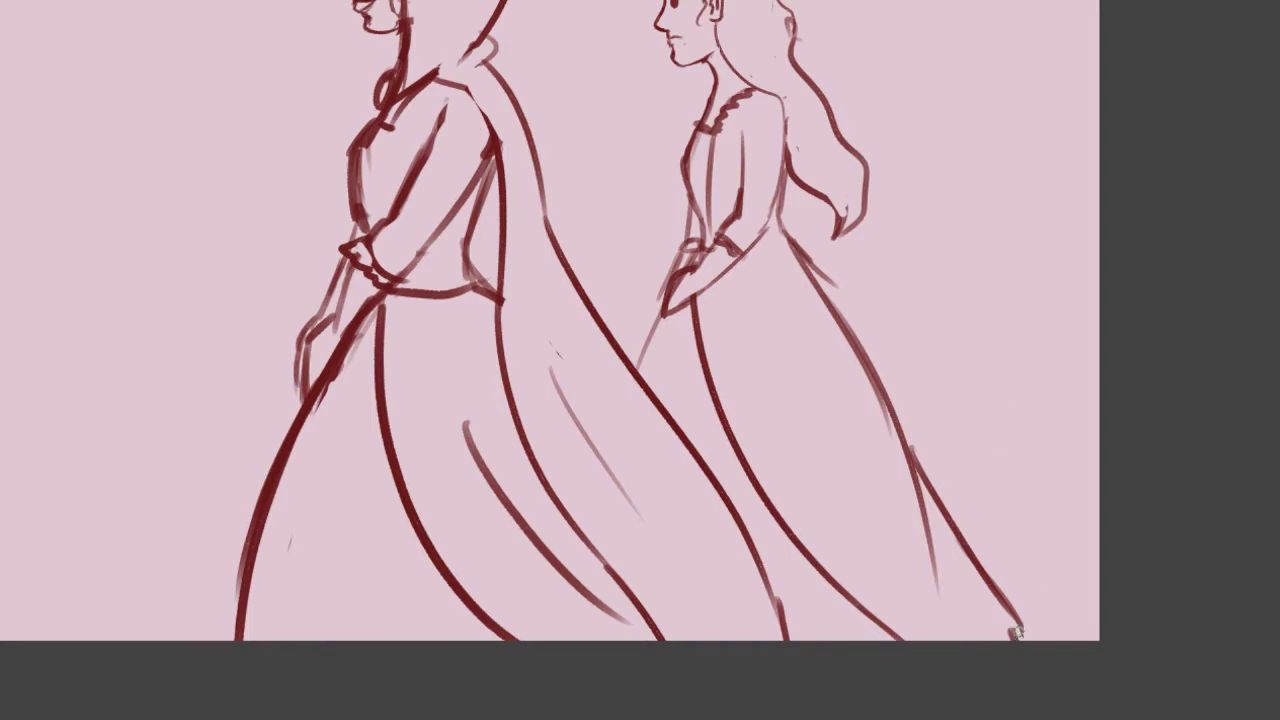
{"action": "left_click_drag", "start_coordinate": [1013, 615], "coordinate": [1034, 646]}
{"action": "scroll", "coordinate": [1109, 250], "scroll_direction": "up", "scroll_amount": 5}
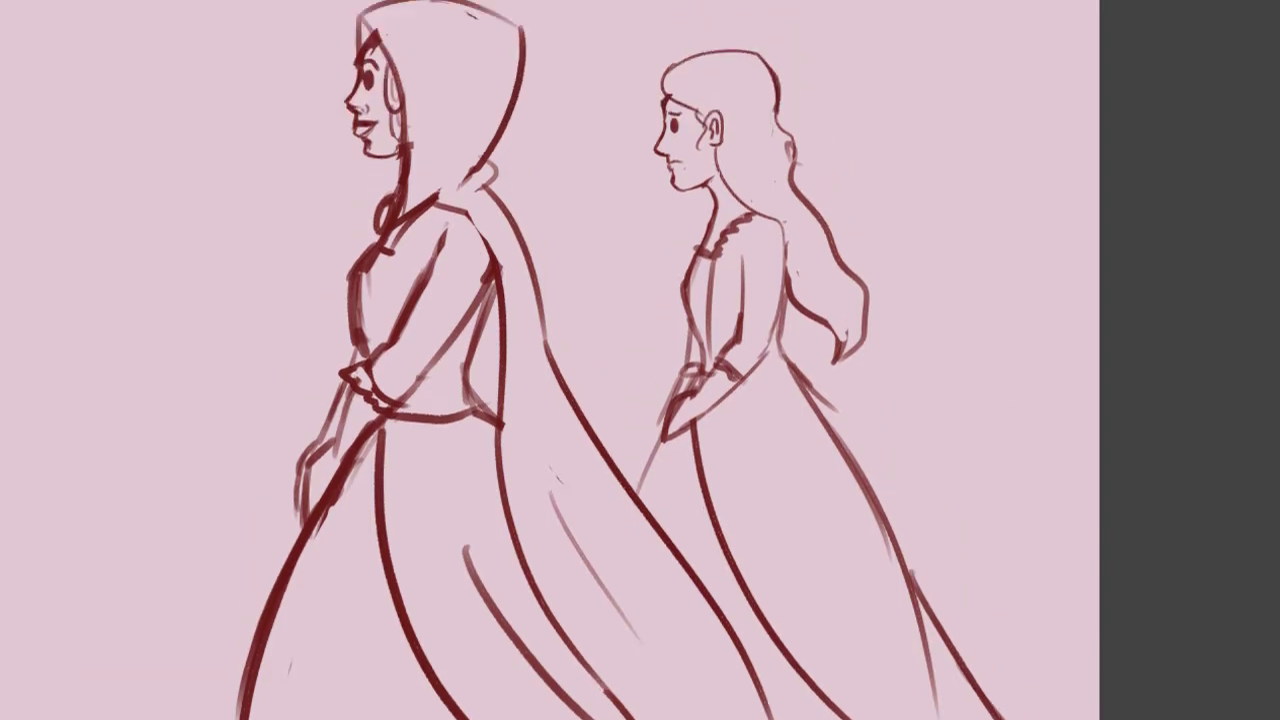
- Paint a solid dark silhouette head in profile with a nose and neck behind the second woman
{"action": "mouse_move", "coordinate": [1031, 200]}
{"action": "left_mouse_down"}
{"action": "mouse_move", "coordinate": [1040, 215]}
{"action": "mouse_move", "coordinate": [1052, 200]}
{"action": "mouse_move", "coordinate": [1012, 190]}
{"action": "mouse_move", "coordinate": [1031, 210]}
{"action": "mouse_move", "coordinate": [998, 240]}
{"action": "mouse_move", "coordinate": [986, 184]}
{"action": "mouse_move", "coordinate": [996, 248]}
{"action": "mouse_move", "coordinate": [1034, 229]}
{"action": "left_mouse_up"}
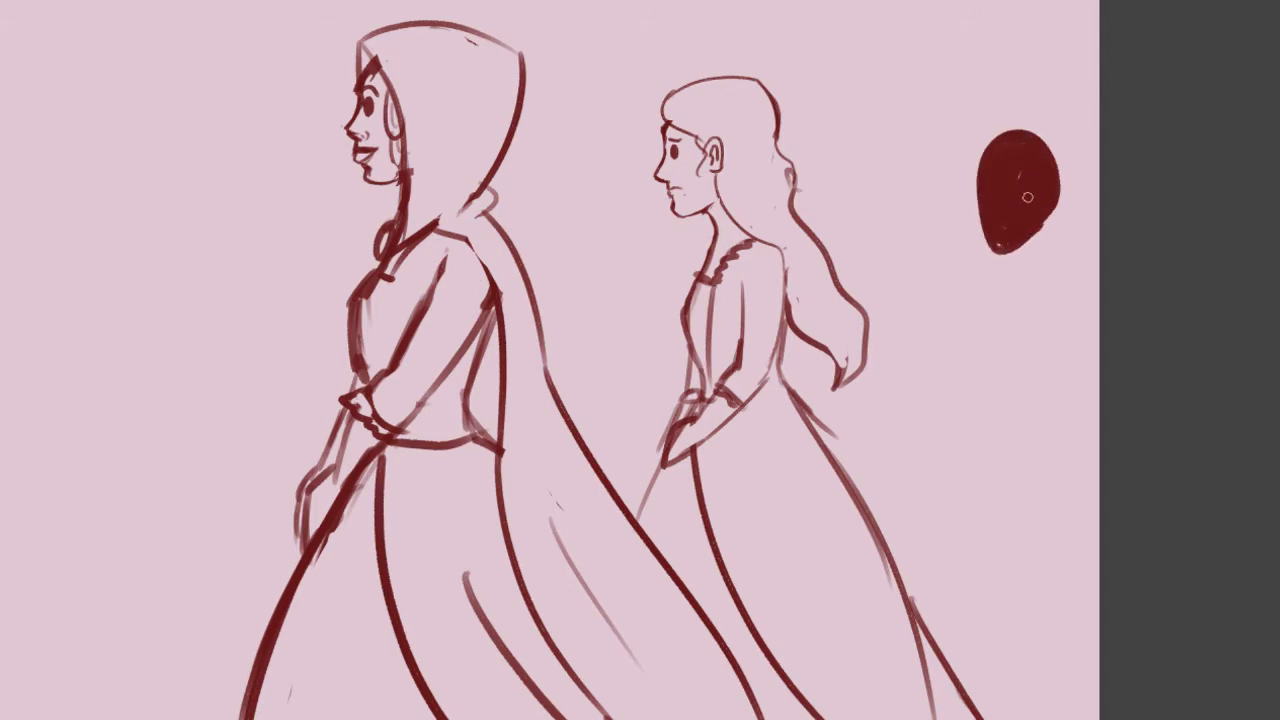
{"action": "mouse_move", "coordinate": [1025, 140]}
{"action": "left_mouse_down"}
{"action": "mouse_move", "coordinate": [1066, 148]}
{"action": "mouse_move", "coordinate": [1024, 132]}
{"action": "mouse_move", "coordinate": [1064, 163]}
{"action": "mouse_move", "coordinate": [1060, 138]}
{"action": "mouse_move", "coordinate": [1076, 170]}
{"action": "mouse_move", "coordinate": [1057, 207]}
{"action": "mouse_move", "coordinate": [1058, 160]}
{"action": "mouse_move", "coordinate": [1054, 184]}
{"action": "mouse_move", "coordinate": [1081, 254]}
{"action": "left_mouse_up"}
{"action": "key", "text": "ctrl+z"}
{"action": "key", "text": "ctrl+z"}
{"action": "key", "text": "ctrl+z"}
{"action": "mouse_move", "coordinate": [1065, 209]}
{"action": "left_mouse_down"}
{"action": "mouse_move", "coordinate": [1089, 258]}
{"action": "mouse_move", "coordinate": [1040, 273]}
{"action": "left_mouse_up"}
{"action": "mouse_move", "coordinate": [1036, 228]}
{"action": "left_mouse_down"}
{"action": "mouse_move", "coordinate": [1050, 262]}
{"action": "mouse_move", "coordinate": [1071, 260]}
{"action": "left_mouse_up"}
{"action": "scroll", "coordinate": [999, 206], "scroll_direction": "up", "scroll_amount": 2}
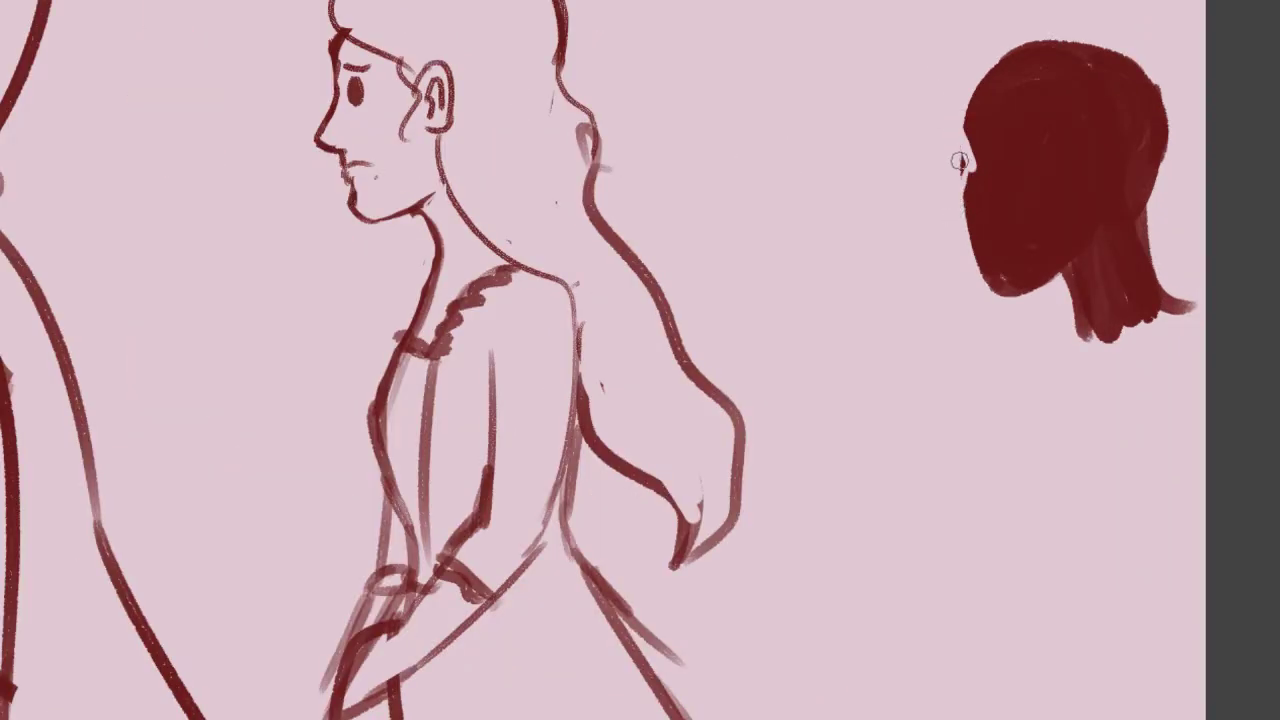
{"action": "left_click_drag", "start_coordinate": [974, 152], "coordinate": [953, 226]}
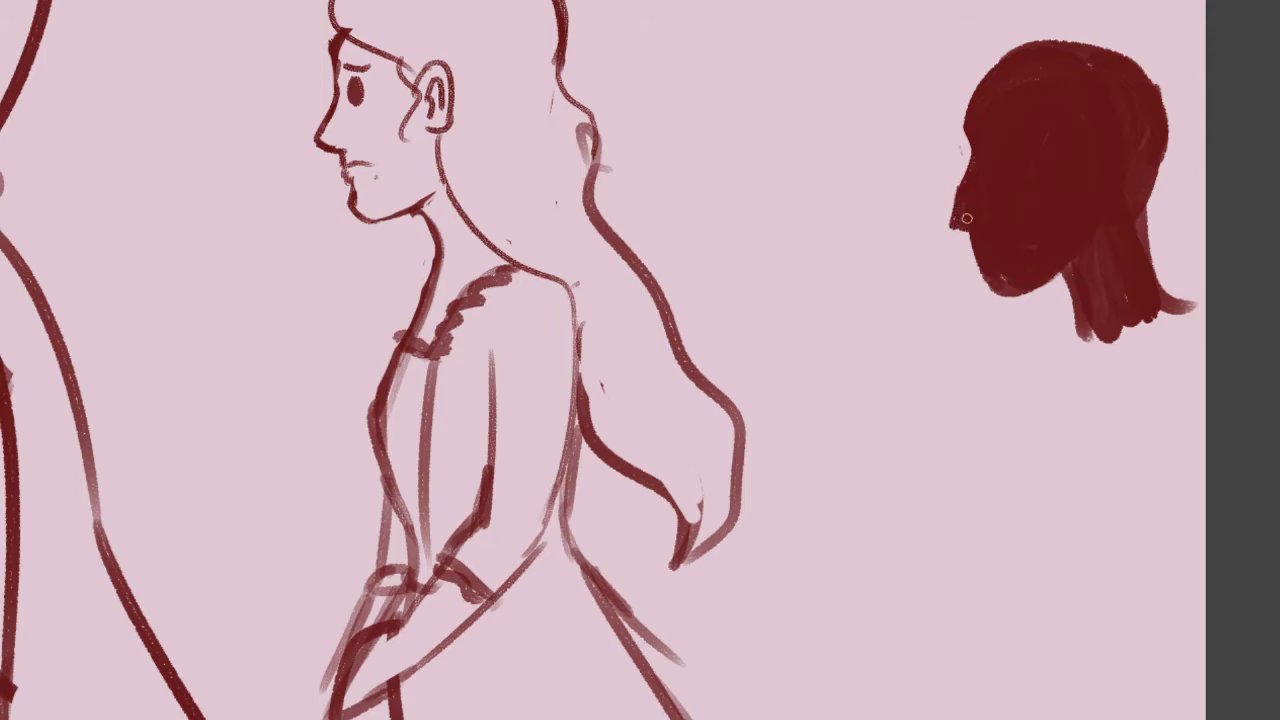
- Paint the silhouette figure's torso as a solid shape running from the neck to the canvas's right edge
{"action": "left_click_drag", "start_coordinate": [1078, 332], "coordinate": [1043, 483]}
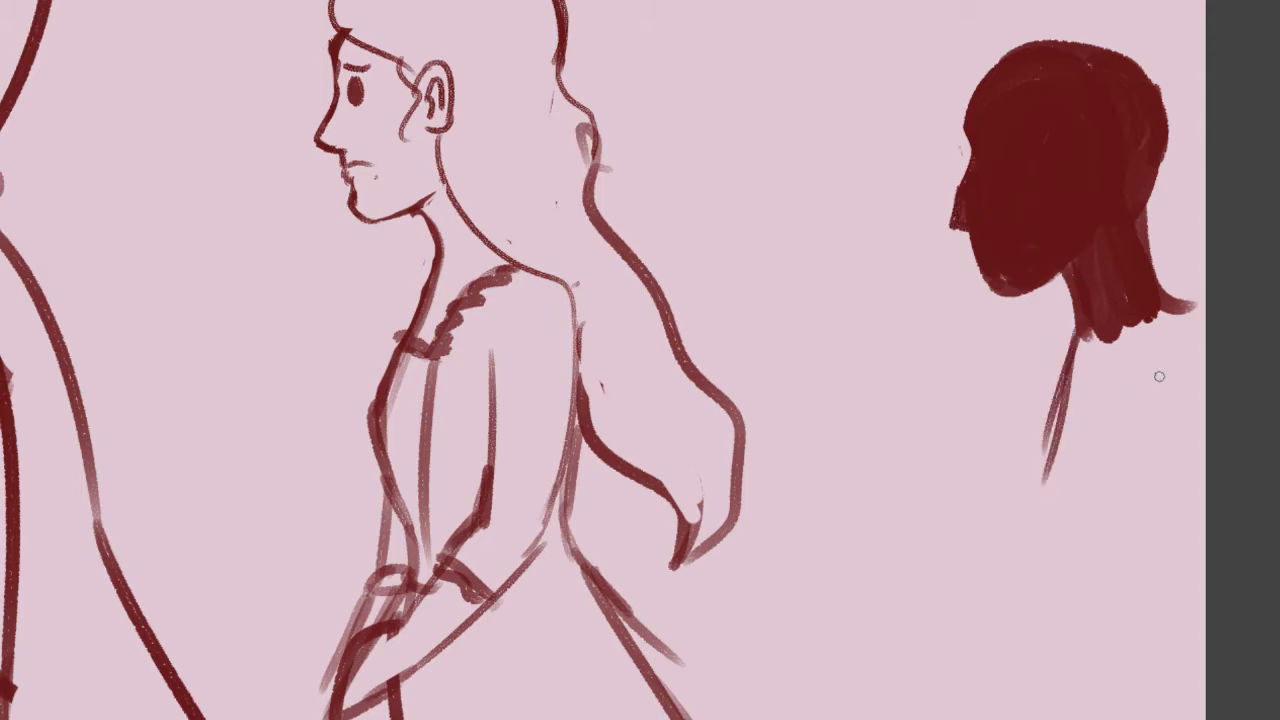
{"action": "scroll", "coordinate": [1269, 443], "scroll_direction": "down", "scroll_amount": 3}
{"action": "scroll", "coordinate": [1150, 525], "scroll_direction": "down", "scroll_amount": 1}
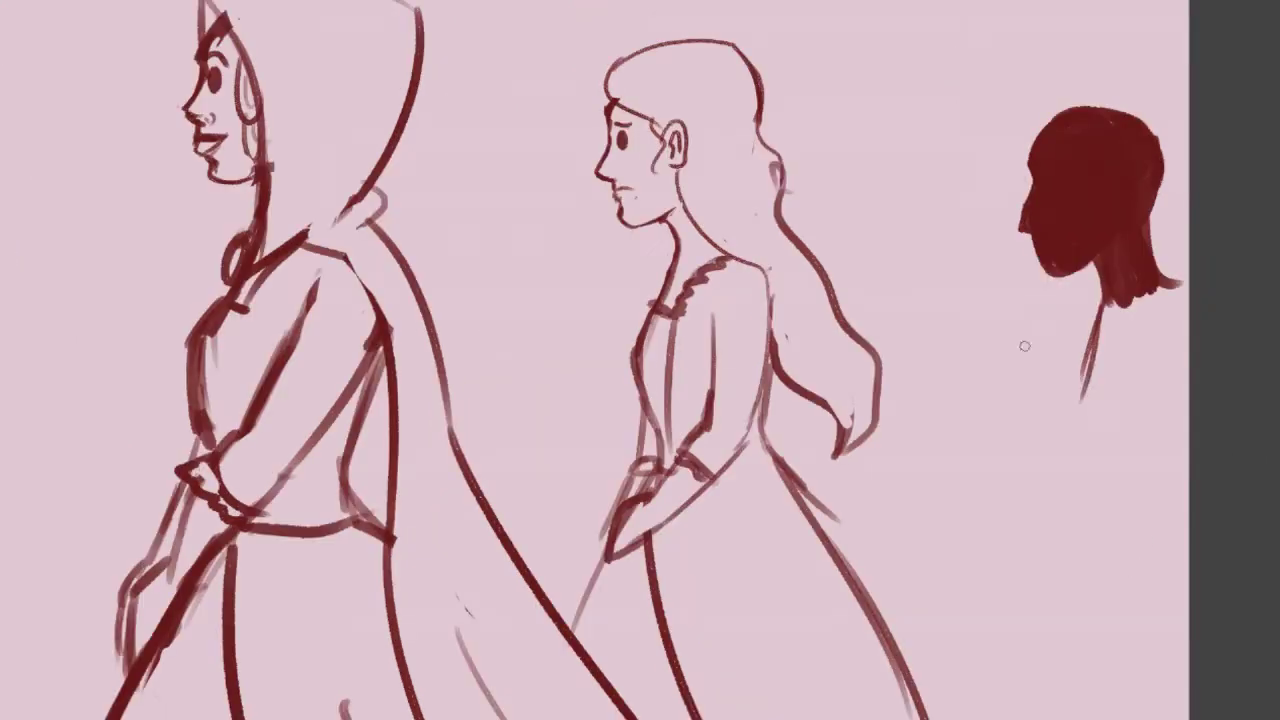
{"action": "mouse_move", "coordinate": [1104, 300]}
{"action": "left_mouse_down"}
{"action": "mouse_move", "coordinate": [1093, 354]}
{"action": "mouse_move", "coordinate": [1112, 416]}
{"action": "left_mouse_up"}
{"action": "mouse_move", "coordinate": [1104, 370]}
{"action": "left_mouse_down"}
{"action": "mouse_move", "coordinate": [1136, 494]}
{"action": "mouse_move", "coordinate": [1186, 594]}
{"action": "left_mouse_up"}
{"action": "left_click_drag", "start_coordinate": [1122, 315], "coordinate": [1180, 564]}
{"action": "left_click_drag", "start_coordinate": [1110, 355], "coordinate": [1178, 588]}
{"action": "left_click_drag", "start_coordinate": [1146, 430], "coordinate": [1170, 530]}
- Outline and fill the silhouette's bent thigh down to the knee and fill out the torso
{"action": "scroll", "coordinate": [1230, 363], "scroll_direction": "down", "scroll_amount": 5}
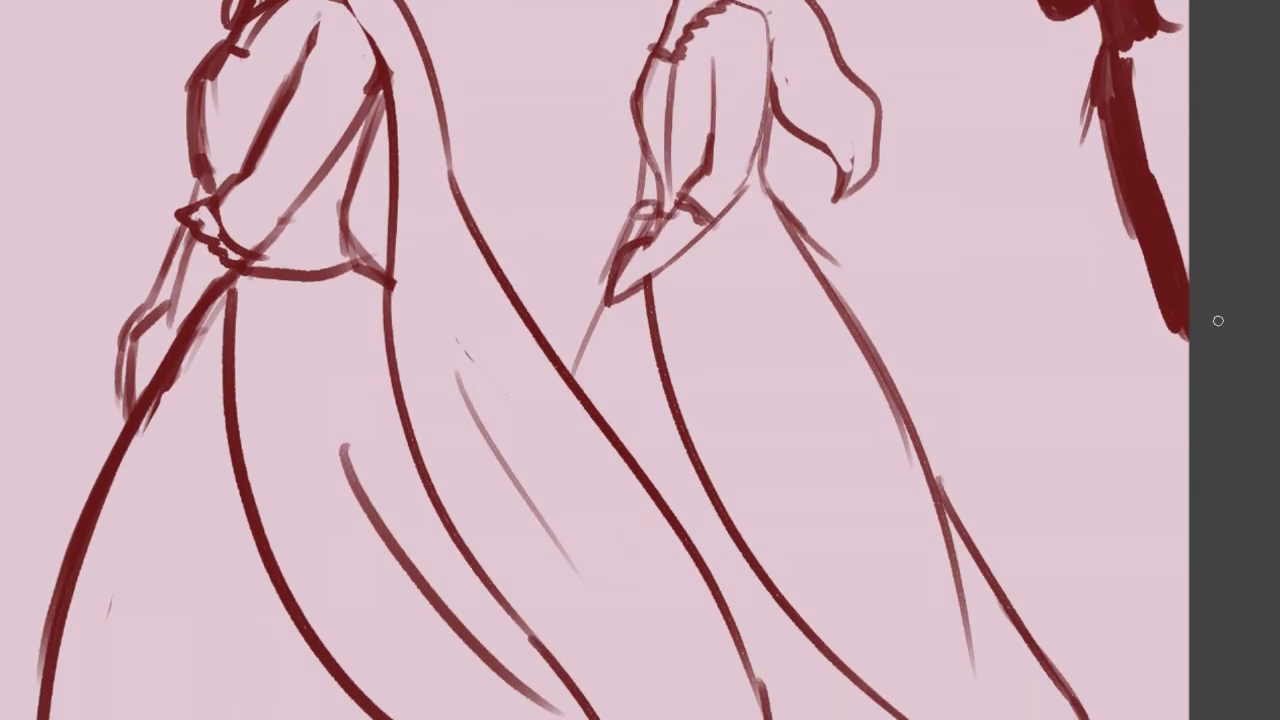
{"action": "mouse_move", "coordinate": [1155, 312]}
{"action": "left_mouse_down"}
{"action": "mouse_move", "coordinate": [1126, 388]}
{"action": "mouse_move", "coordinate": [1139, 370]}
{"action": "mouse_move", "coordinate": [1152, 317]}
{"action": "mouse_move", "coordinate": [1087, 454]}
{"action": "mouse_move", "coordinate": [1095, 539]}
{"action": "mouse_move", "coordinate": [1087, 530]}
{"action": "mouse_move", "coordinate": [1158, 527]}
{"action": "mouse_move", "coordinate": [1192, 424]}
{"action": "left_mouse_up"}
{"action": "left_click_drag", "start_coordinate": [1145, 545], "coordinate": [1188, 425]}
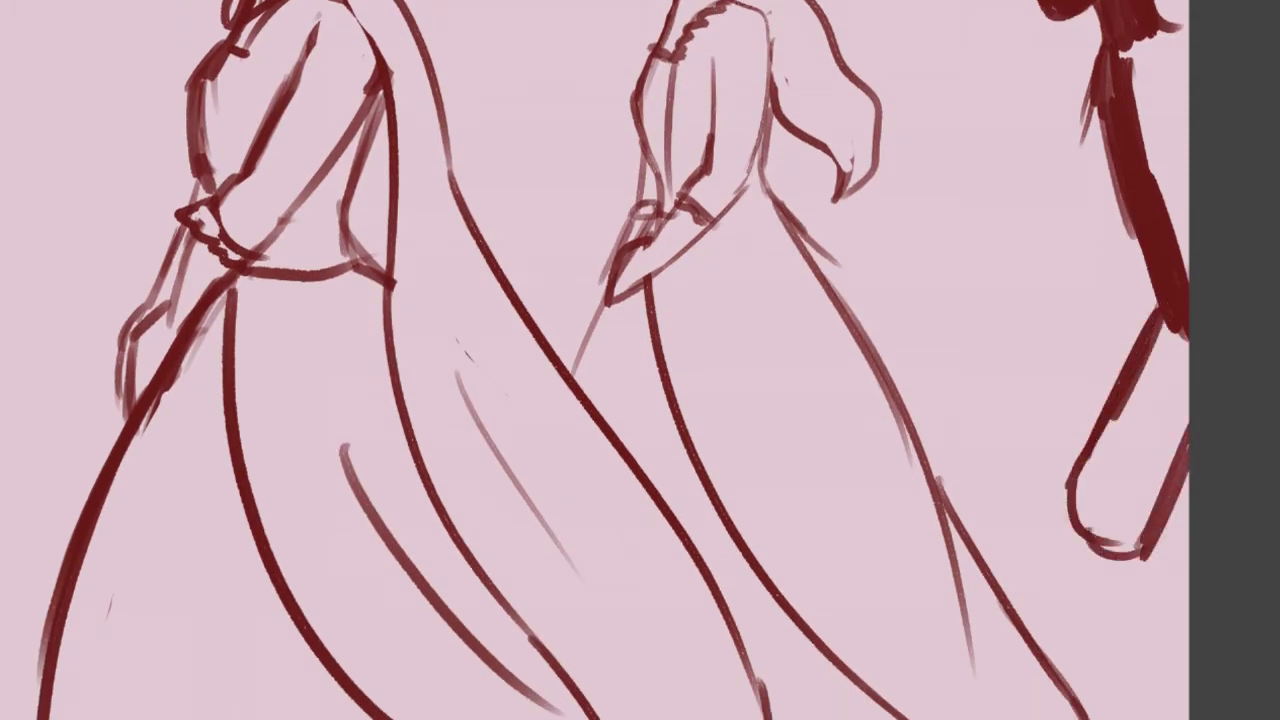
{"action": "mouse_move", "coordinate": [1174, 300]}
{"action": "left_mouse_down"}
{"action": "mouse_move", "coordinate": [1097, 494]}
{"action": "mouse_move", "coordinate": [1205, 368]}
{"action": "mouse_move", "coordinate": [1201, 393]}
{"action": "mouse_move", "coordinate": [1129, 527]}
{"action": "mouse_move", "coordinate": [1172, 359]}
{"action": "mouse_move", "coordinate": [1123, 403]}
{"action": "mouse_move", "coordinate": [1092, 496]}
{"action": "mouse_move", "coordinate": [1085, 486]}
{"action": "mouse_move", "coordinate": [1118, 528]}
{"action": "left_mouse_up"}
{"action": "mouse_move", "coordinate": [1154, 98]}
{"action": "left_mouse_down"}
{"action": "mouse_move", "coordinate": [1147, 50]}
{"action": "mouse_move", "coordinate": [1188, 269]}
{"action": "mouse_move", "coordinate": [1168, 40]}
{"action": "mouse_move", "coordinate": [1172, 143]}
{"action": "mouse_move", "coordinate": [1104, 42]}
{"action": "mouse_move", "coordinate": [1098, 150]}
{"action": "mouse_move", "coordinate": [1158, 284]}
{"action": "left_mouse_up"}
- Paint the silhouette's arm hanging forward from the shoulder, filling it down to the forearm
{"action": "left_click_drag", "start_coordinate": [1098, 126], "coordinate": [1072, 192]}
{"action": "key", "text": "ctrl+z"}
{"action": "left_click_drag", "start_coordinate": [1104, 50], "coordinate": [1050, 201]}
{"action": "left_click_drag", "start_coordinate": [1094, 109], "coordinate": [1037, 229]}
{"action": "left_click_drag", "start_coordinate": [1106, 205], "coordinate": [1077, 274]}
{"action": "left_click_drag", "start_coordinate": [1100, 198], "coordinate": [1052, 298]}
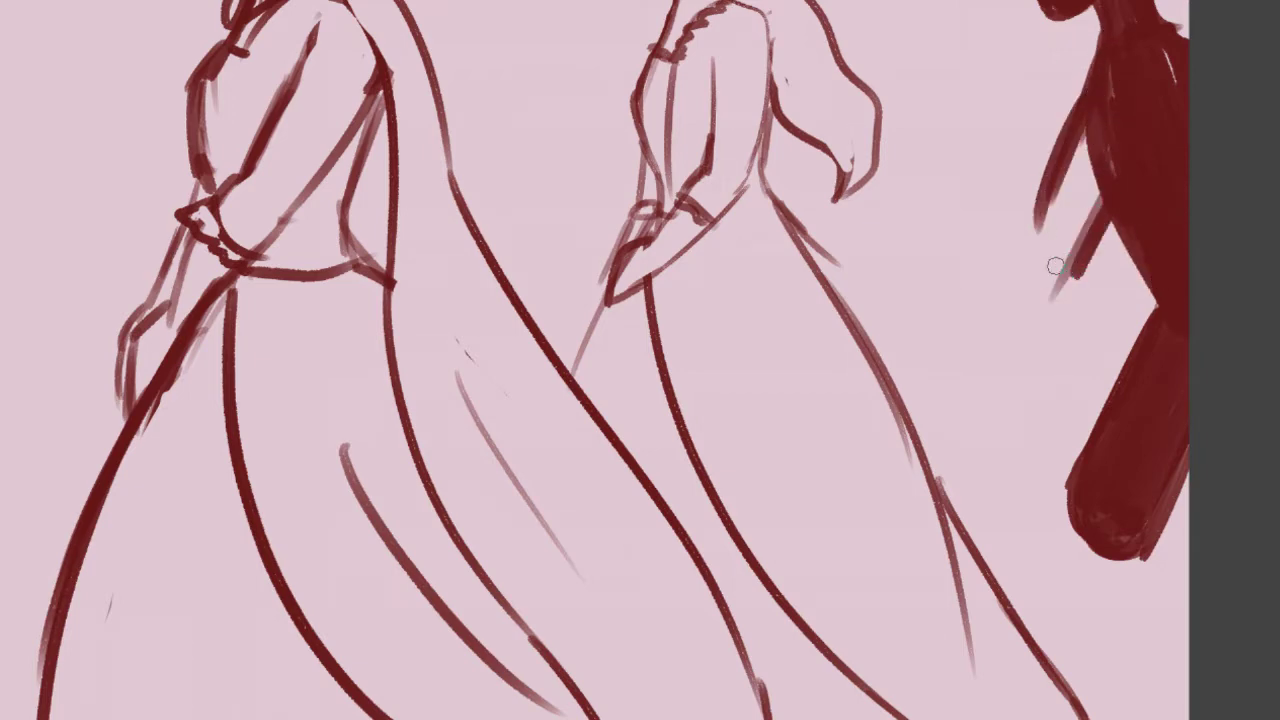
{"action": "left_click_drag", "start_coordinate": [1078, 120], "coordinate": [1020, 276]}
{"action": "left_click_drag", "start_coordinate": [1083, 151], "coordinate": [1080, 243]}
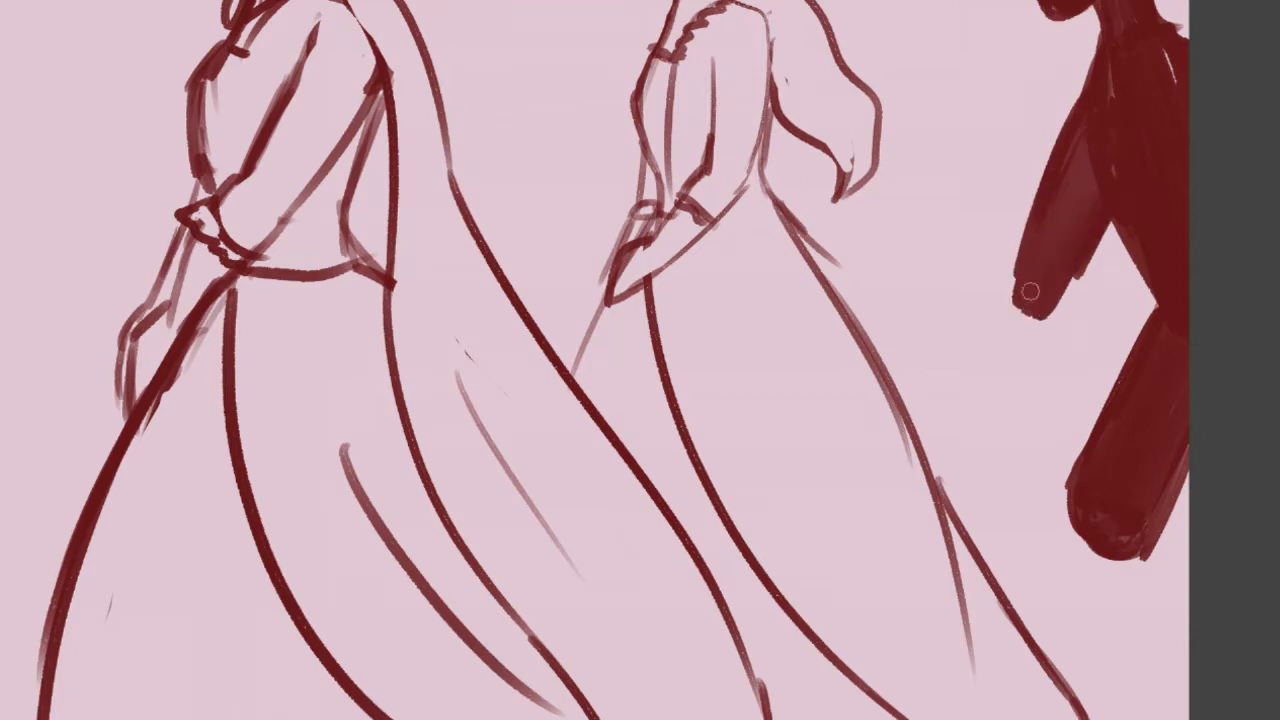
{"action": "left_click_drag", "start_coordinate": [1076, 170], "coordinate": [1008, 318]}
{"action": "left_click_drag", "start_coordinate": [1040, 220], "coordinate": [1051, 331]}
- Paint the silhouette's wrist and hand with fingers below the sleeve, plus a short slanted stroke beneath them
{"action": "mouse_move", "coordinate": [1074, 235]}
{"action": "left_mouse_down"}
{"action": "mouse_move", "coordinate": [1040, 350]}
{"action": "mouse_move", "coordinate": [1022, 346]}
{"action": "mouse_move", "coordinate": [984, 392]}
{"action": "left_mouse_up"}
{"action": "left_click_drag", "start_coordinate": [998, 332], "coordinate": [979, 404]}
{"action": "left_click_drag", "start_coordinate": [1011, 362], "coordinate": [991, 410]}
{"action": "key", "text": "ctrl+z"}
{"action": "key", "text": "ctrl+z"}
{"action": "key", "text": "ctrl+z"}
{"action": "left_click_drag", "start_coordinate": [998, 338], "coordinate": [976, 400]}
{"action": "mouse_move", "coordinate": [1001, 364]}
{"action": "left_mouse_down"}
{"action": "mouse_move", "coordinate": [978, 402]}
{"action": "mouse_move", "coordinate": [980, 431]}
{"action": "mouse_move", "coordinate": [996, 402]}
{"action": "mouse_move", "coordinate": [1003, 411]}
{"action": "left_mouse_up"}
{"action": "left_click_drag", "start_coordinate": [1010, 469], "coordinate": [1057, 446]}
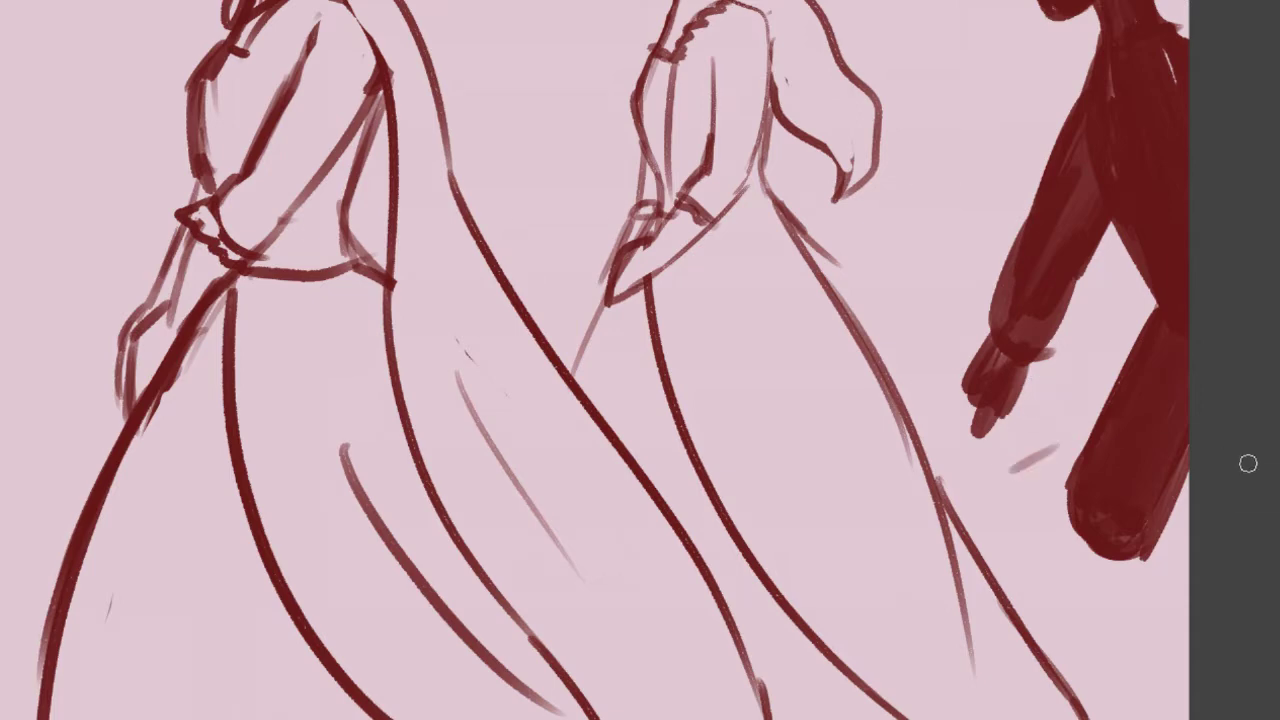
- Paint a rounded knee on the silhouette and the front of the lower leg down to the canvas edge
{"action": "left_click_drag", "start_coordinate": [1068, 520], "coordinate": [1137, 609]}
{"action": "key", "text": "ctrl+z"}
{"action": "left_click_drag", "start_coordinate": [1066, 485], "coordinate": [1150, 578]}
{"action": "key", "text": "ctrl+z"}
{"action": "mouse_move", "coordinate": [1073, 488]}
{"action": "left_mouse_down"}
{"action": "mouse_move", "coordinate": [1124, 602]}
{"action": "mouse_move", "coordinate": [1149, 536]}
{"action": "mouse_move", "coordinate": [1136, 582]}
{"action": "left_mouse_up"}
{"action": "left_click_drag", "start_coordinate": [1127, 548], "coordinate": [1122, 588]}
{"action": "mouse_move", "coordinate": [1085, 540]}
{"action": "left_mouse_down"}
{"action": "mouse_move", "coordinate": [1097, 586]}
{"action": "mouse_move", "coordinate": [1149, 543]}
{"action": "mouse_move", "coordinate": [1114, 622]}
{"action": "mouse_move", "coordinate": [1108, 716]}
{"action": "left_mouse_up"}
{"action": "left_click_drag", "start_coordinate": [1062, 585], "coordinate": [1110, 716]}
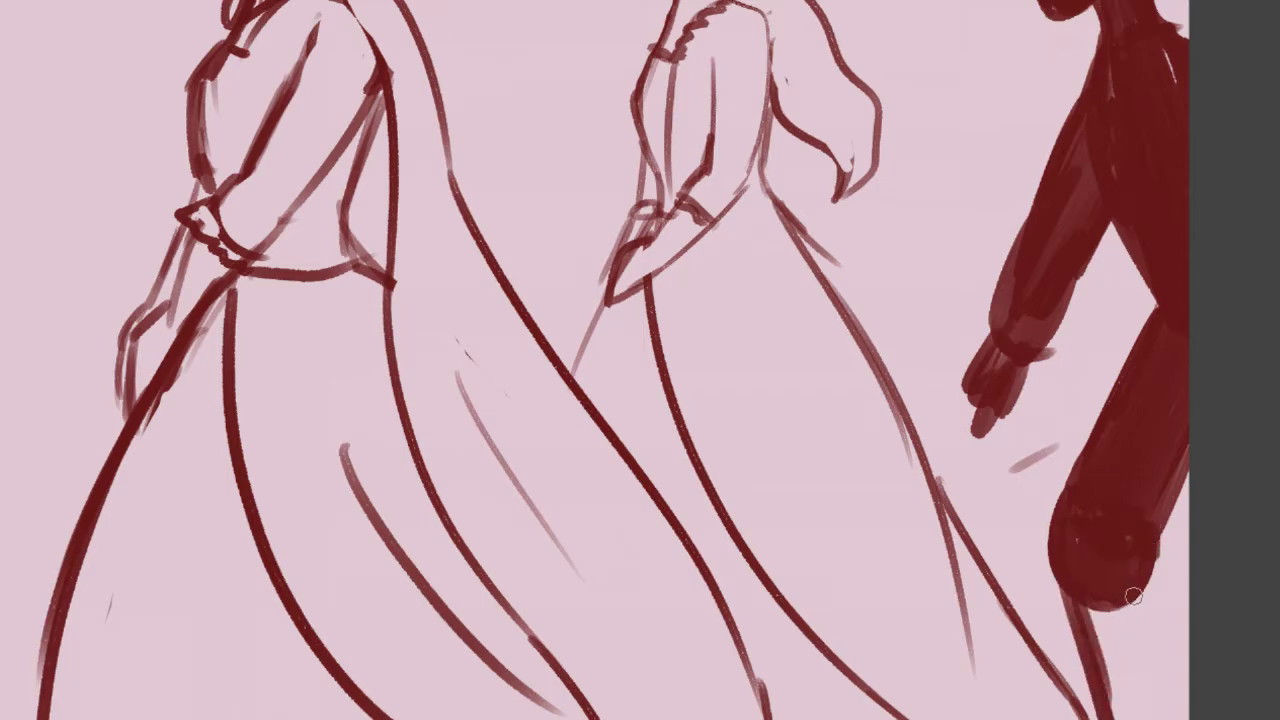
- Paint the back of the silhouette's calf and fill the lower leg down to the canvas edge
{"action": "left_click_drag", "start_coordinate": [1129, 591], "coordinate": [1175, 678]}
{"action": "left_click_drag", "start_coordinate": [1157, 624], "coordinate": [1153, 716]}
{"action": "key", "text": "ctrl+z"}
{"action": "key", "text": "ctrl+z"}
{"action": "left_click_drag", "start_coordinate": [1130, 588], "coordinate": [1150, 716]}
{"action": "mouse_move", "coordinate": [1095, 600]}
{"action": "left_mouse_down"}
{"action": "mouse_move", "coordinate": [1115, 716]}
{"action": "mouse_move", "coordinate": [1135, 716]}
{"action": "mouse_move", "coordinate": [1125, 705]}
{"action": "mouse_move", "coordinate": [1145, 716]}
{"action": "left_mouse_up"}
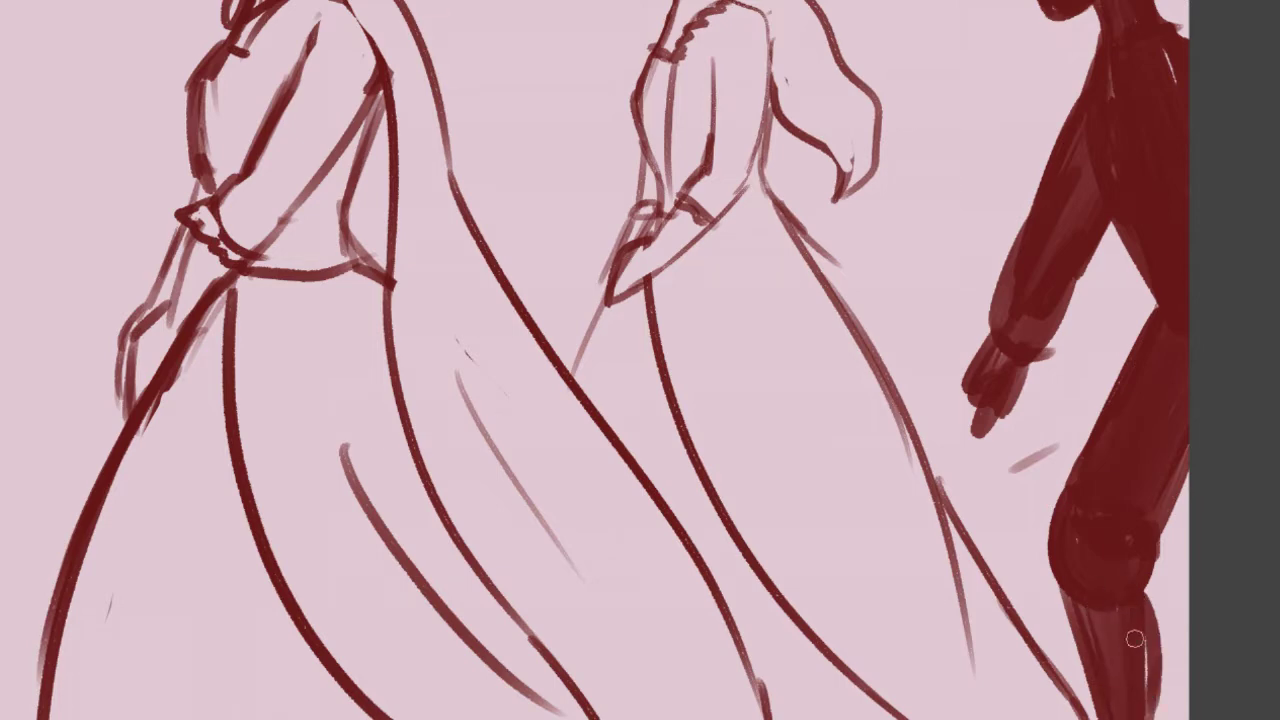
- Thicken the silhouette's waist above the thigh and add a small protruding edge at the upper arm
{"action": "mouse_move", "coordinate": [1112, 220]}
{"action": "left_mouse_down"}
{"action": "mouse_move", "coordinate": [1142, 305]}
{"action": "mouse_move", "coordinate": [1141, 372]}
{"action": "left_mouse_up"}
{"action": "left_click_drag", "start_coordinate": [1147, 282], "coordinate": [1149, 323]}
{"action": "mouse_move", "coordinate": [1080, 192]}
{"action": "left_mouse_down"}
{"action": "mouse_move", "coordinate": [1112, 150]}
{"action": "mouse_move", "coordinate": [1102, 101]}
{"action": "mouse_move", "coordinate": [1078, 97]}
{"action": "mouse_move", "coordinate": [1058, 112]}
{"action": "mouse_move", "coordinate": [1039, 196]}
{"action": "left_mouse_up"}
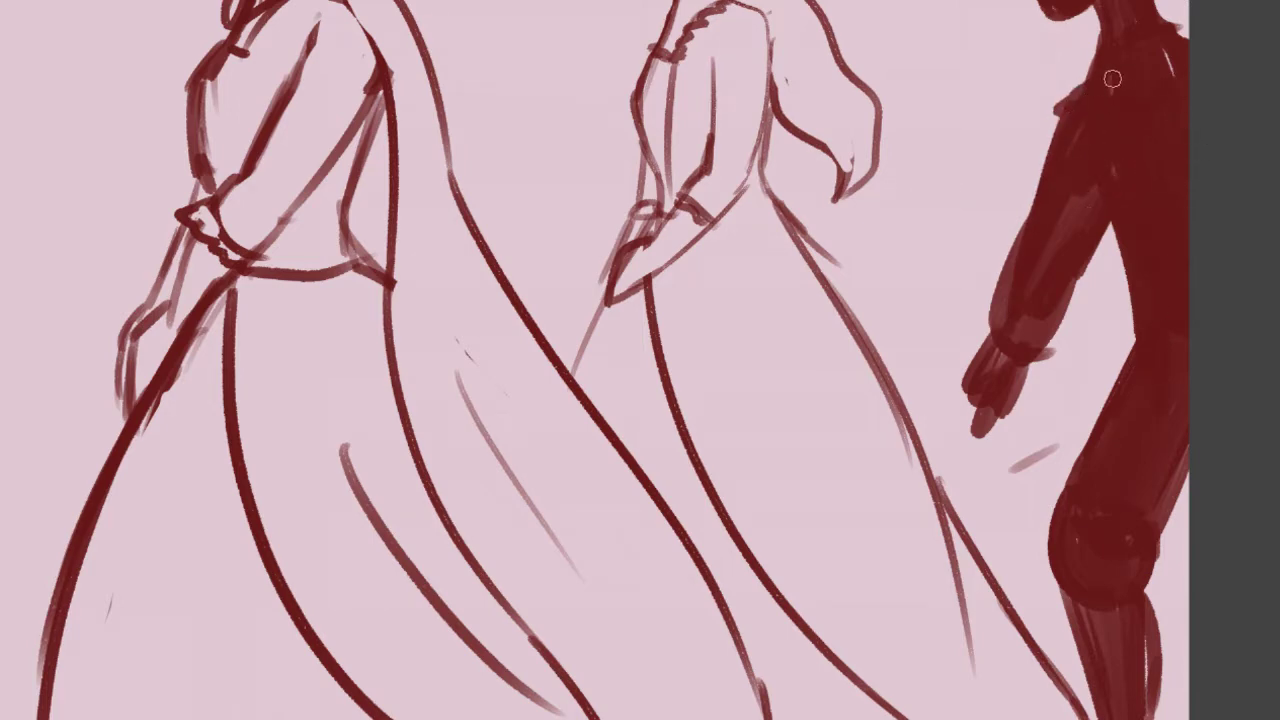
- Reshape the silhouette's hand by widening its fingers and trim the stray edge at the cuff
{"action": "mouse_move", "coordinate": [969, 425]}
{"action": "left_mouse_down"}
{"action": "mouse_move", "coordinate": [1004, 416]}
{"action": "mouse_move", "coordinate": [965, 428]}
{"action": "left_mouse_up"}
{"action": "mouse_move", "coordinate": [965, 366]}
{"action": "left_mouse_down"}
{"action": "mouse_move", "coordinate": [958, 388]}
{"action": "mouse_move", "coordinate": [982, 421]}
{"action": "mouse_move", "coordinate": [1006, 354]}
{"action": "mouse_move", "coordinate": [1039, 345]}
{"action": "left_mouse_up"}
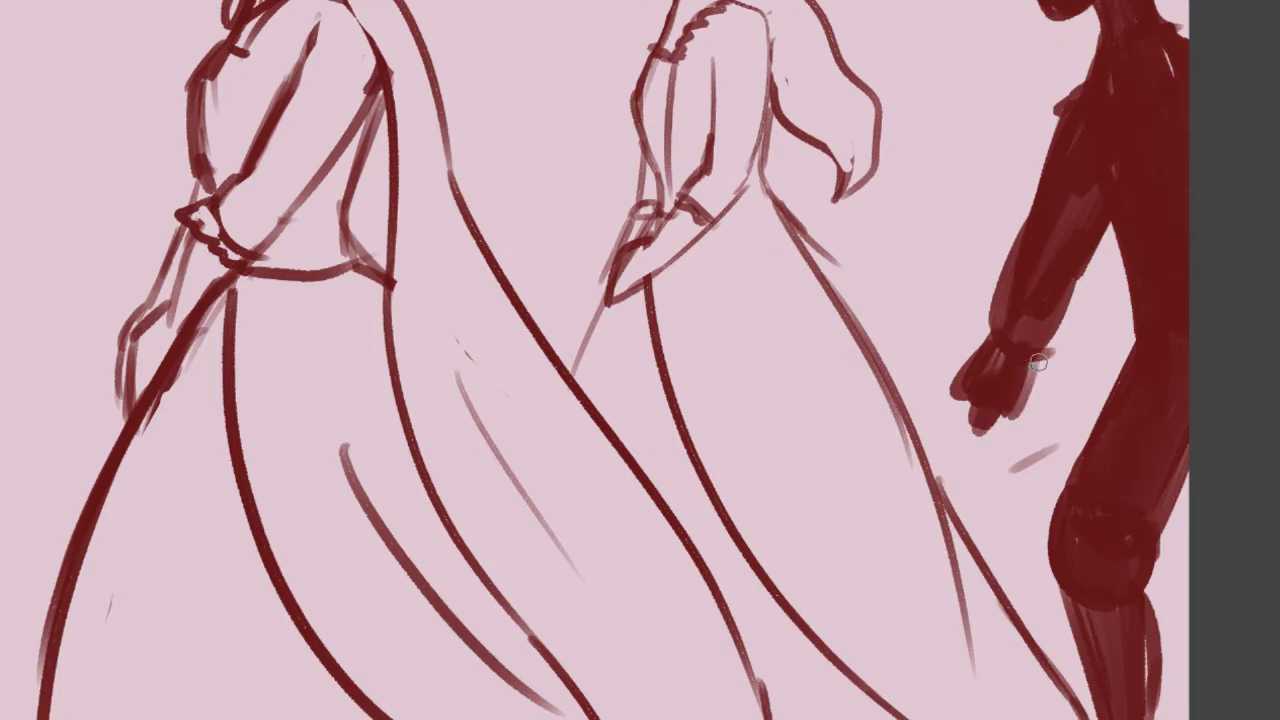
{"action": "scroll", "coordinate": [1220, 430], "scroll_direction": "down", "scroll_amount": 3}
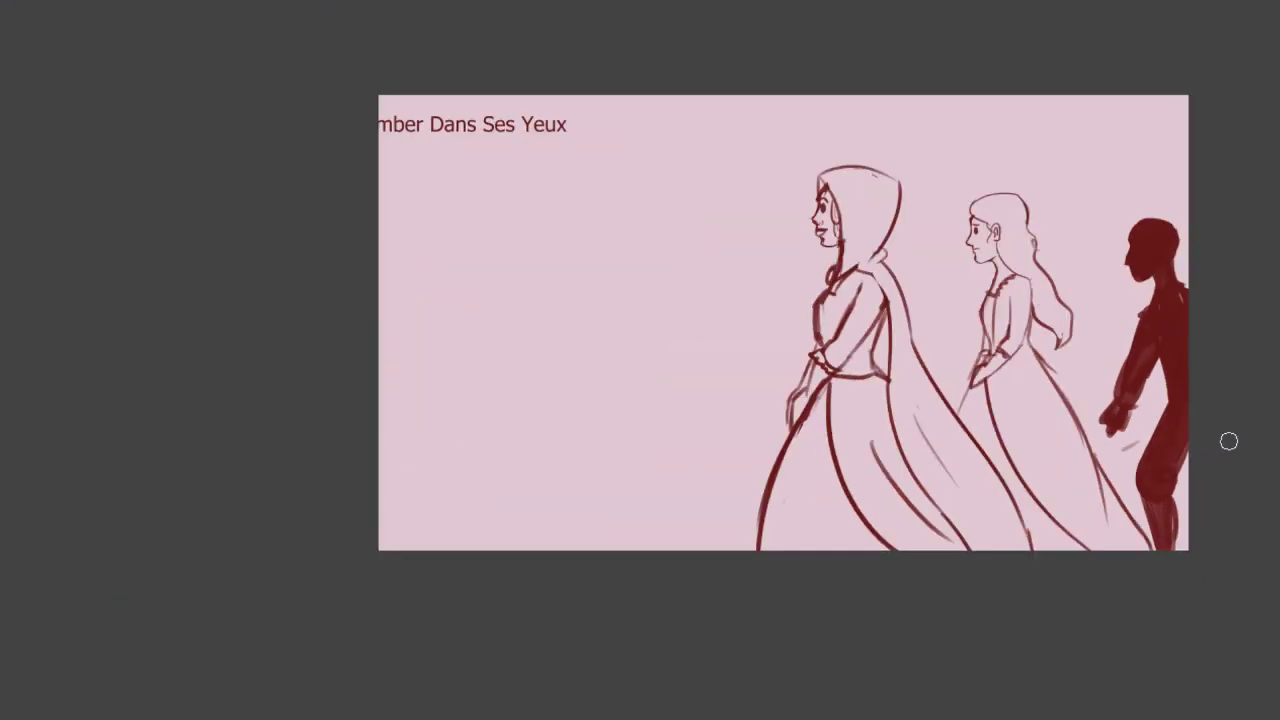
{"action": "scroll", "coordinate": [1228, 441], "scroll_direction": "up", "scroll_amount": 1}
{"action": "scroll", "coordinate": [460, 418], "scroll_direction": "down", "scroll_amount": 1}
{"action": "scroll", "coordinate": [627, 344], "scroll_direction": "up", "scroll_amount": 1}
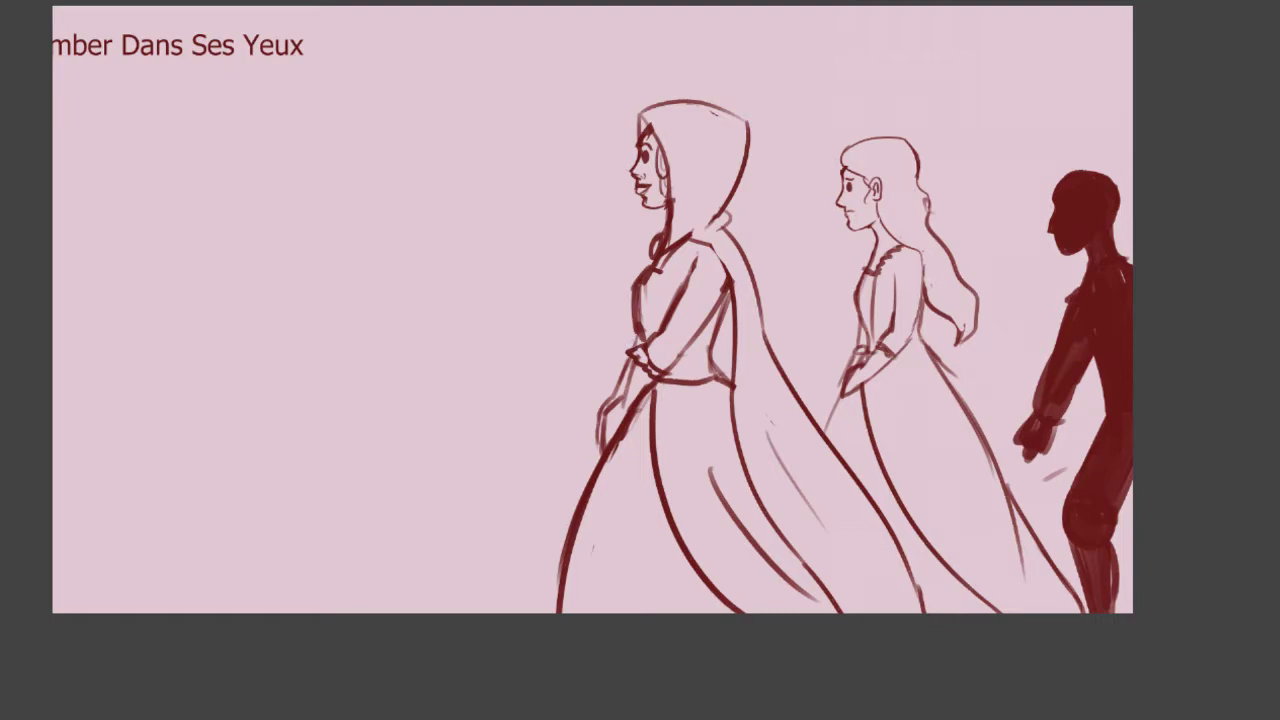
{"action": "left_click_drag", "start_coordinate": [262, 612], "coordinate": [476, 612]}
{"action": "scroll", "coordinate": [476, 613], "scroll_direction": "up", "scroll_amount": 1}
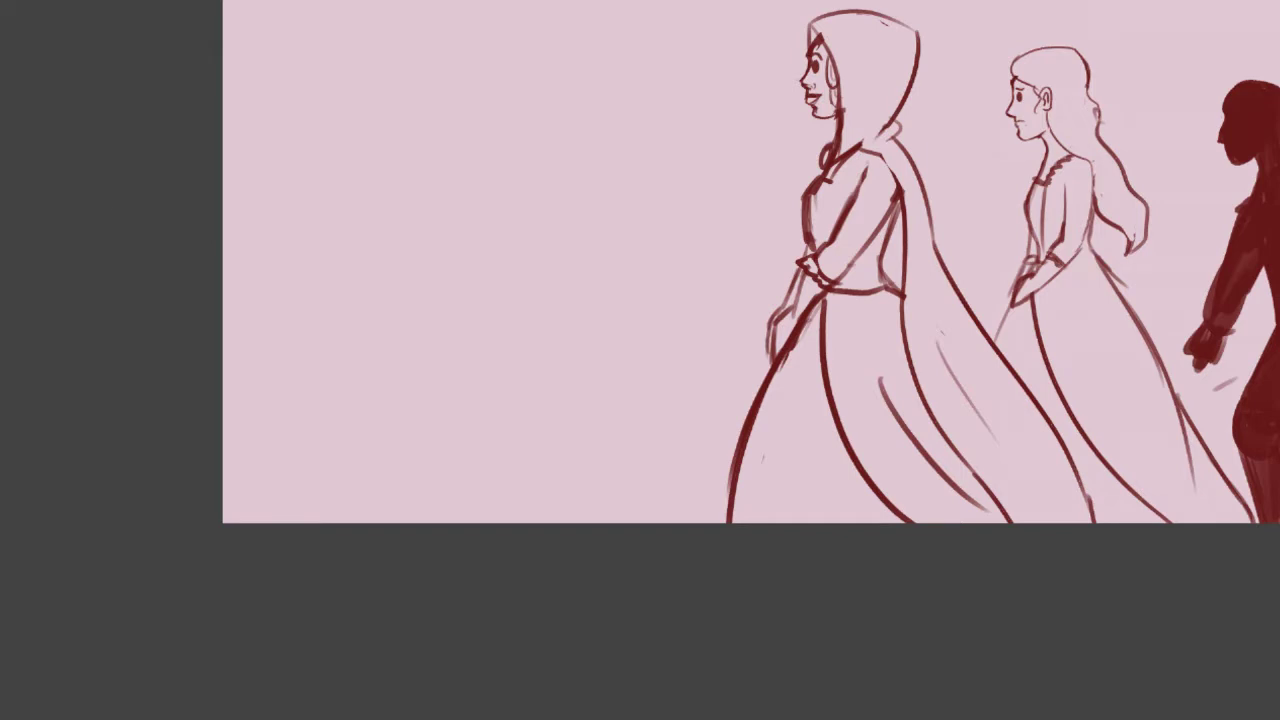
{"action": "left_click_drag", "start_coordinate": [640, 360], "coordinate": [742, 382]}
{"action": "left_click_drag", "start_coordinate": [24, 120], "coordinate": [672, 2]}
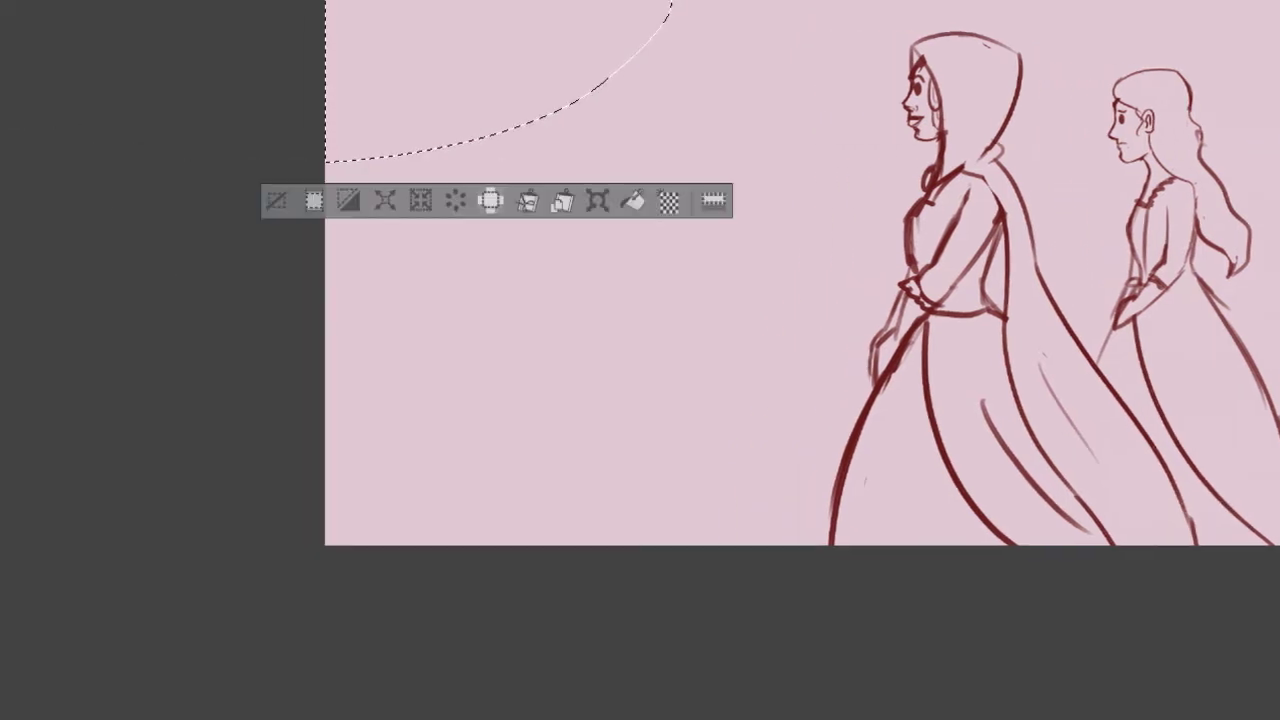
{"action": "left_click_drag", "start_coordinate": [454, 54], "coordinate": [549, 52]}
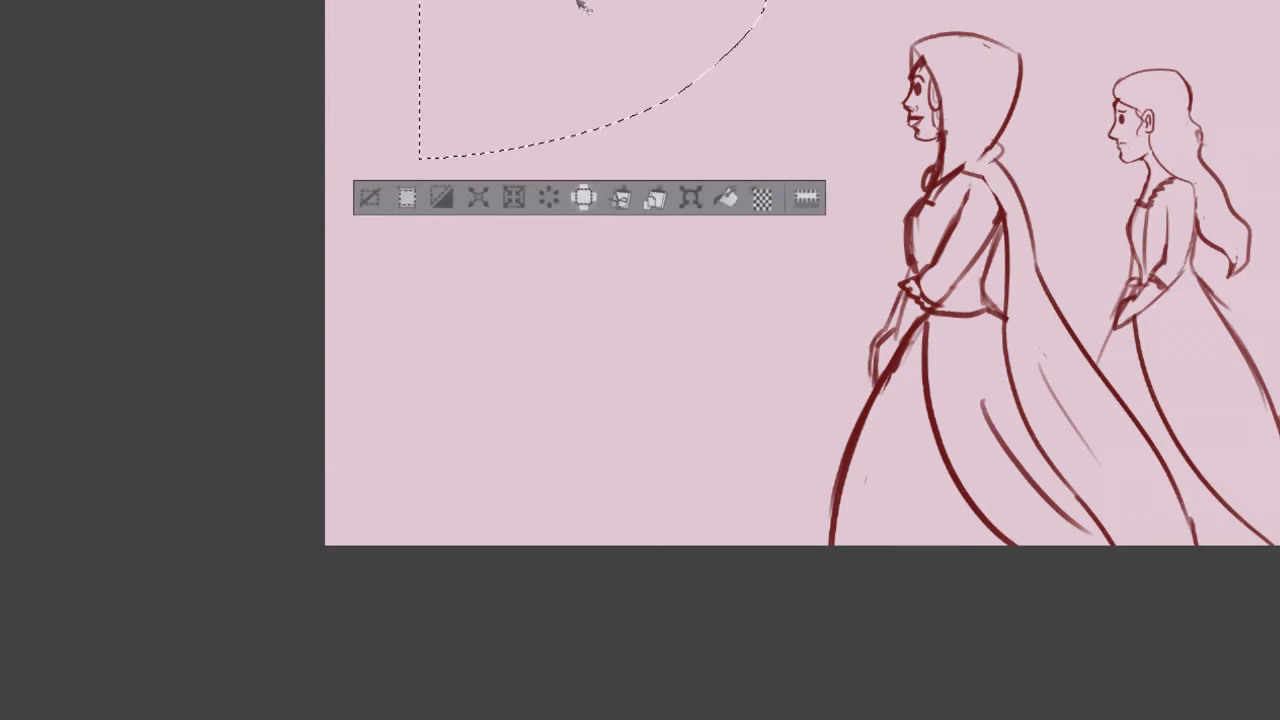
{"action": "left_click_drag", "start_coordinate": [342, 180], "coordinate": [345, 181]}
{"action": "key", "text": "ctrl+z"}
{"action": "key", "text": "ctrl+z"}
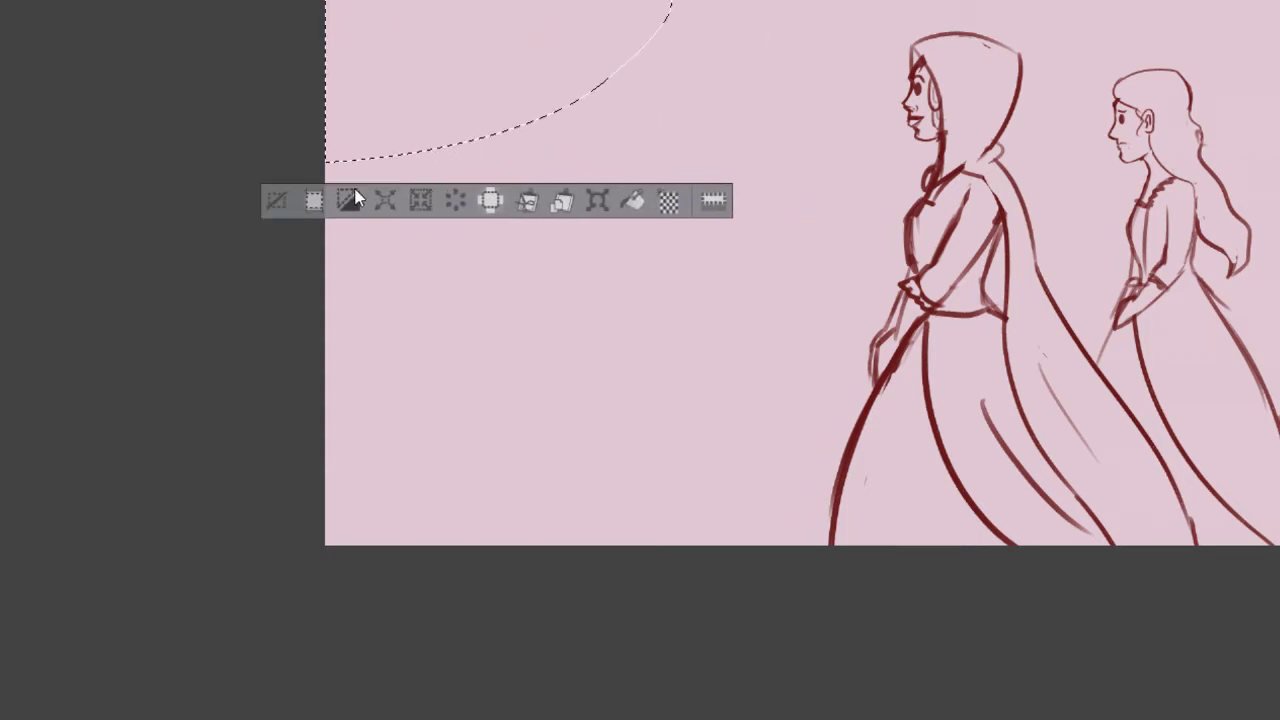
{"action": "key", "text": "ctrl+d"}
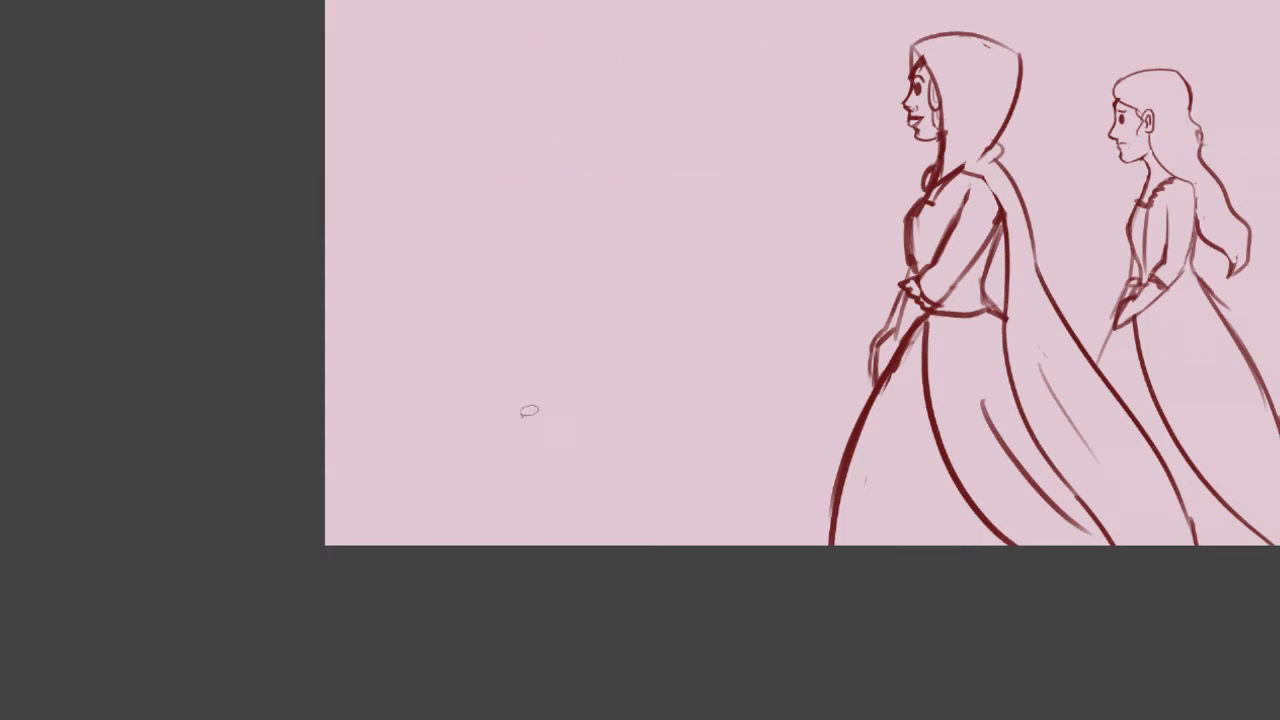
{"action": "left_click_drag", "start_coordinate": [600, 222], "coordinate": [632, 278]}
{"action": "key", "text": "ctrl+z"}
- Draw two long, nearly horizontal lines from the canvas edge toward the hooded woman's skirt, with a short slanted mark near their end
{"action": "scroll", "coordinate": [580, 223], "scroll_direction": "up", "scroll_amount": 2}
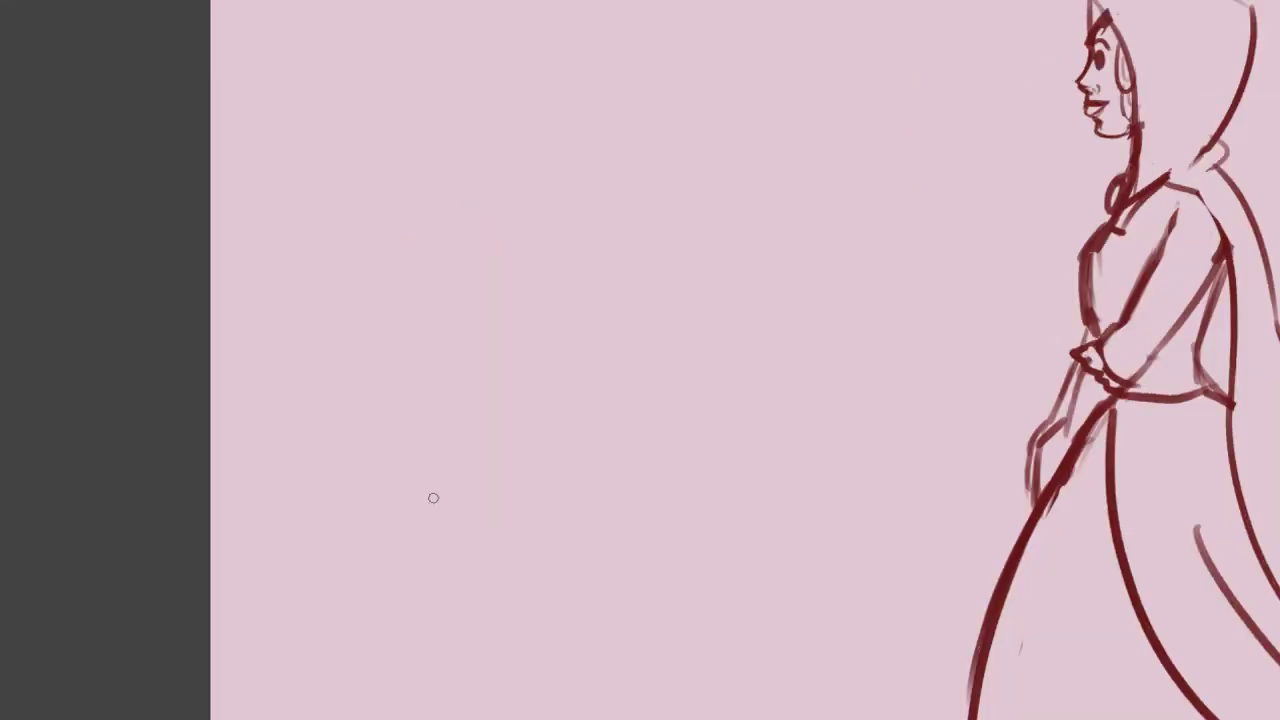
{"action": "left_click_drag", "start_coordinate": [217, 587], "coordinate": [1010, 602]}
{"action": "key", "text": "ctrl+z"}
{"action": "left_click_drag", "start_coordinate": [235, 544], "coordinate": [700, 540]}
{"action": "key", "text": "ctrl+z"}
{"action": "left_click_drag", "start_coordinate": [220, 548], "coordinate": [905, 527]}
{"action": "key", "text": "ctrl+z"}
{"action": "left_click_drag", "start_coordinate": [216, 536], "coordinate": [1144, 514]}
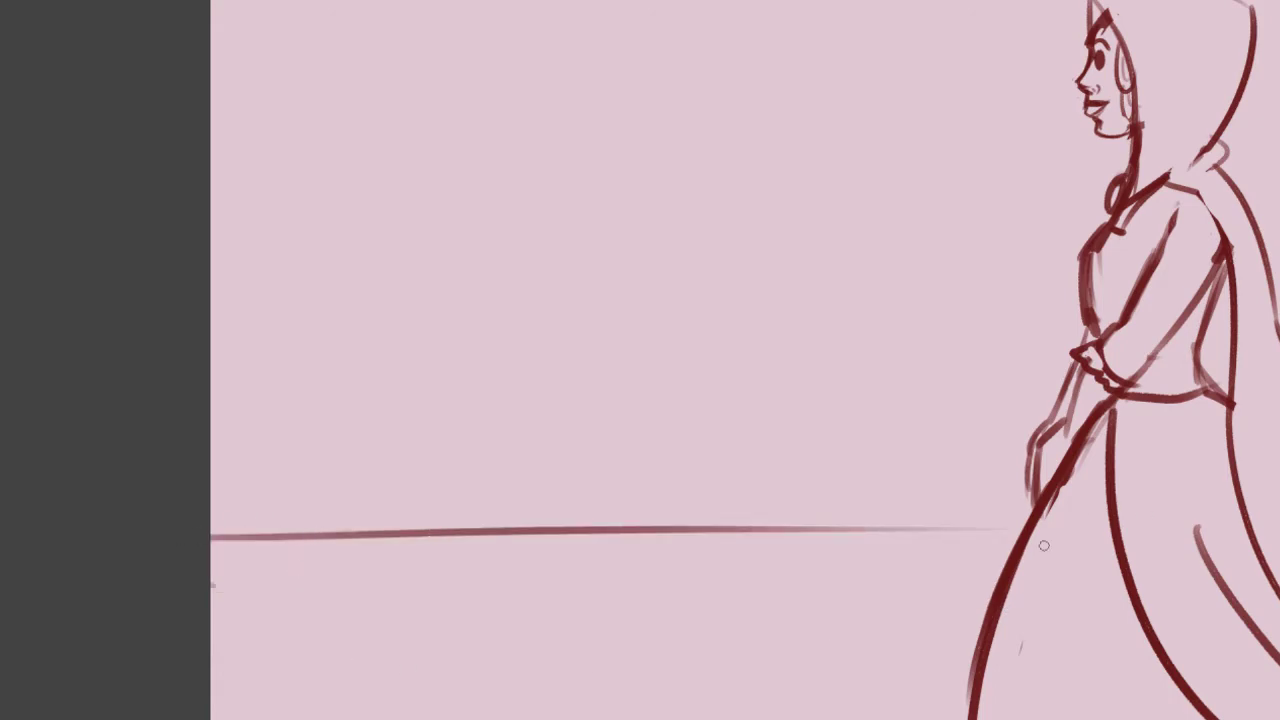
{"action": "left_click_drag", "start_coordinate": [214, 518], "coordinate": [857, 492]}
{"action": "key", "text": "ctrl+z"}
{"action": "mouse_move", "coordinate": [208, 525]}
{"action": "left_mouse_down"}
{"action": "mouse_move", "coordinate": [990, 506]}
{"action": "mouse_move", "coordinate": [936, 536]}
{"action": "left_mouse_up"}
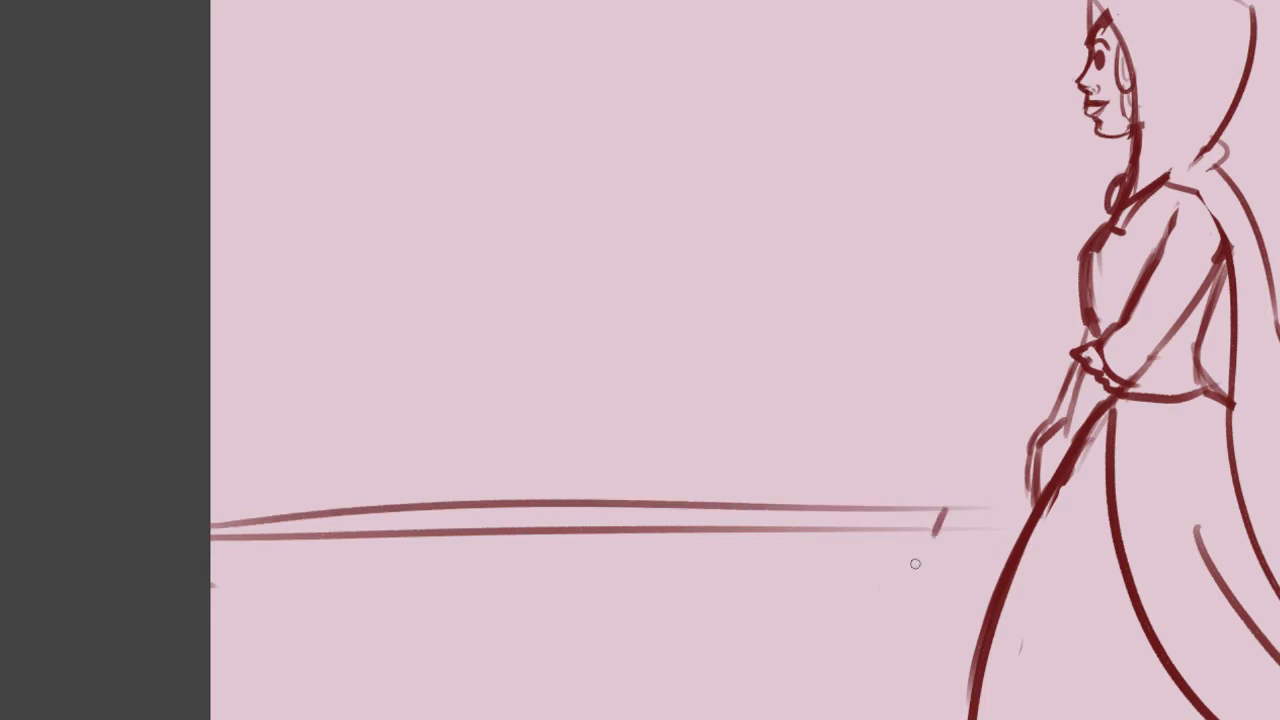
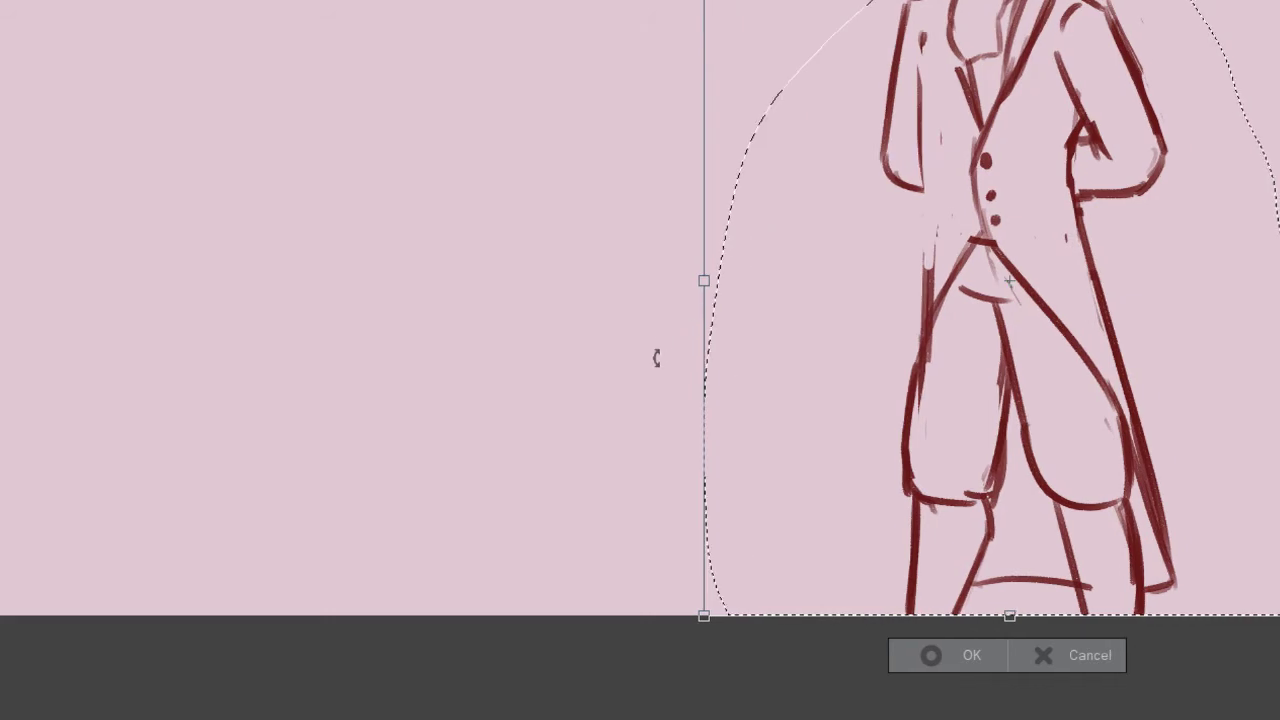
- Apply the transform to the standing man, clear the selection, and redraw the front edge and lower opening of his coat
{"action": "left_click", "coordinate": [952, 655]}
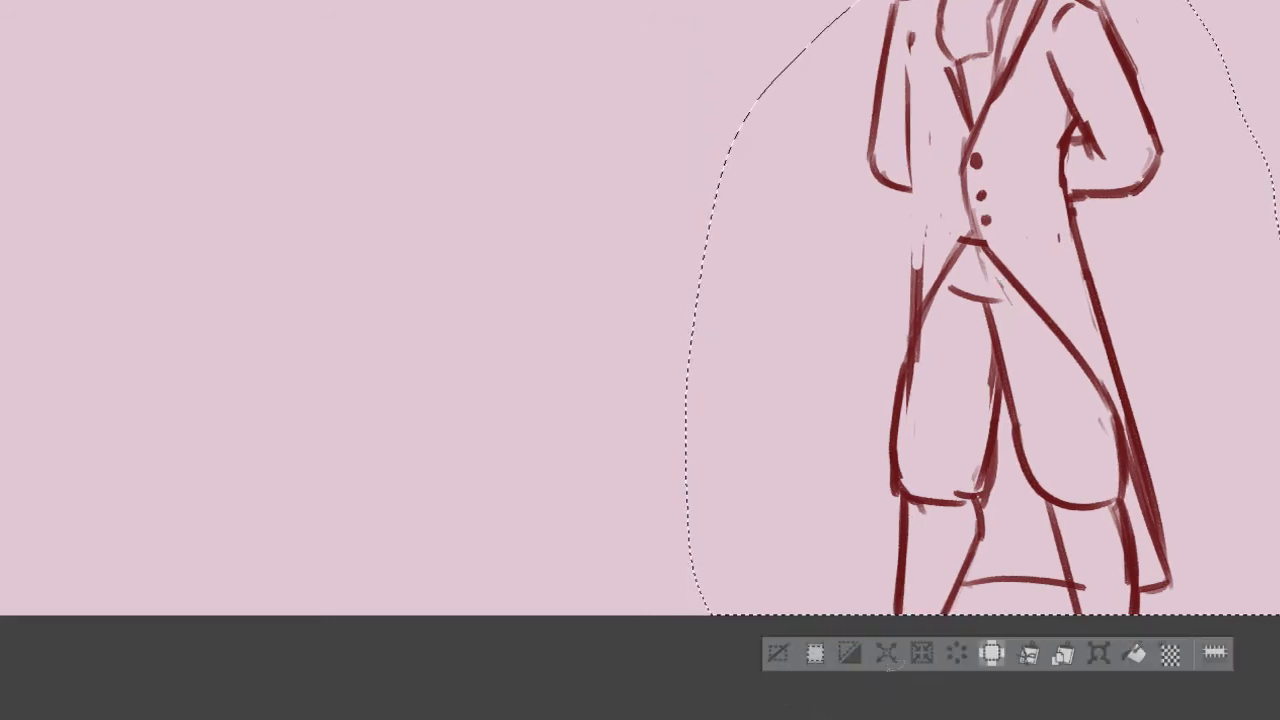
{"action": "key", "text": "ctrl+d"}
{"action": "left_click_drag", "start_coordinate": [912, 43], "coordinate": [919, 327]}
{"action": "mouse_move", "coordinate": [958, 184]}
{"action": "left_mouse_down"}
{"action": "mouse_move", "coordinate": [969, 246]}
{"action": "mouse_move", "coordinate": [1045, 326]}
{"action": "left_mouse_up"}
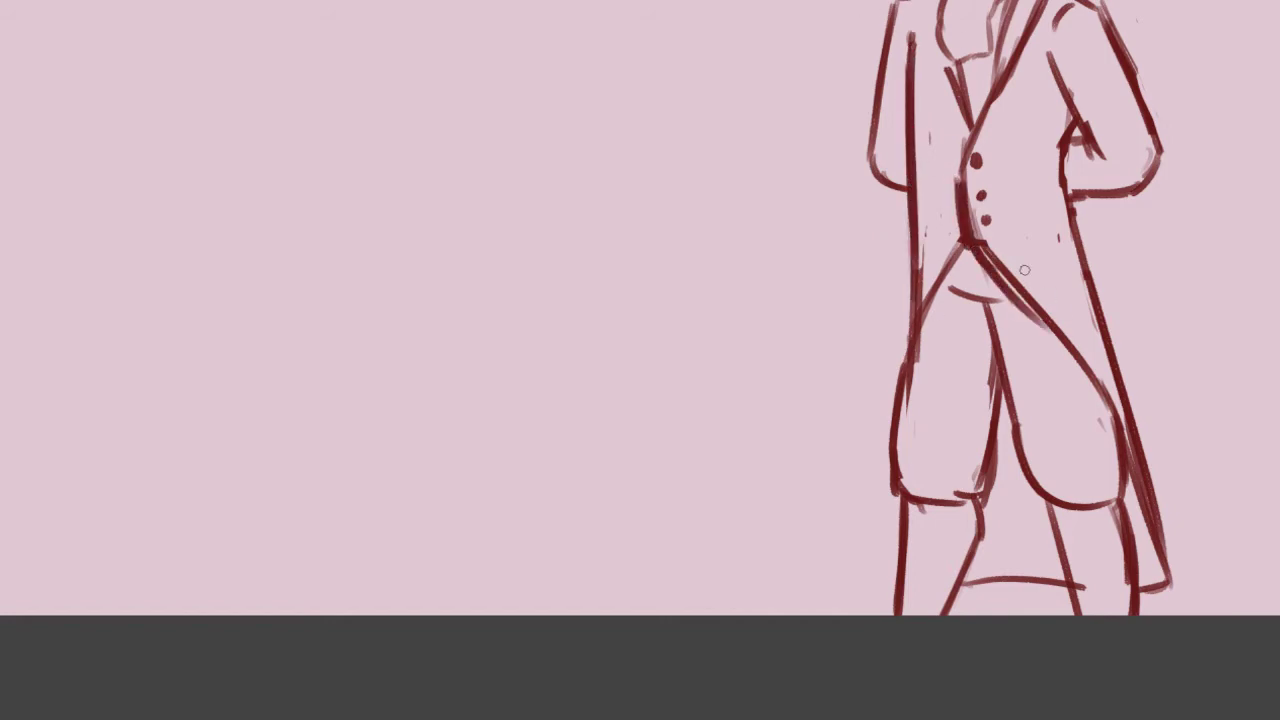
{"action": "key", "text": "ctrl+z"}
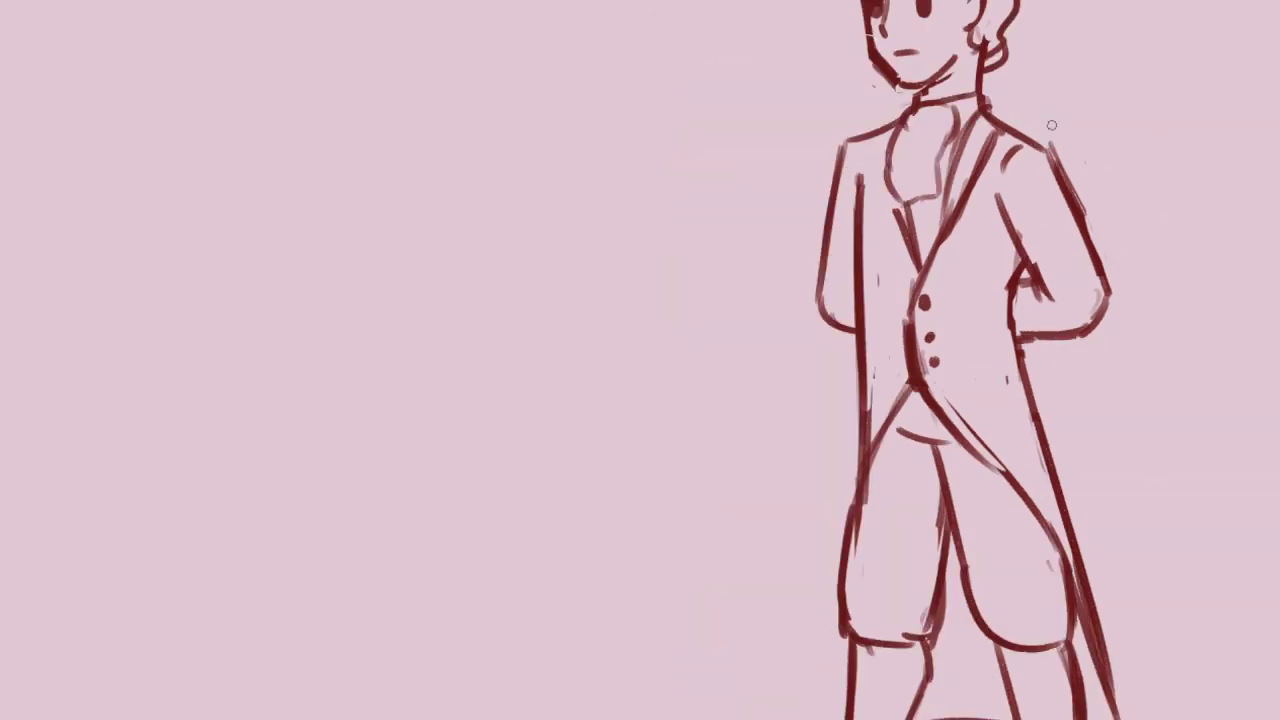
{"action": "left_click_drag", "start_coordinate": [1012, 60], "coordinate": [1152, 286]}
{"action": "key", "text": "ctrl+z"}
{"action": "mouse_move", "coordinate": [1002, 64]}
{"action": "left_mouse_down"}
{"action": "mouse_move", "coordinate": [1114, 286]}
{"action": "mouse_move", "coordinate": [1084, 528]}
{"action": "left_mouse_up"}
{"action": "key", "text": "ctrl+z"}
{"action": "mouse_move", "coordinate": [1016, 60]}
{"action": "left_mouse_down"}
{"action": "mouse_move", "coordinate": [1072, 108]}
{"action": "mouse_move", "coordinate": [1106, 244]}
{"action": "mouse_move", "coordinate": [1121, 407]}
{"action": "left_mouse_up"}
{"action": "mouse_move", "coordinate": [1111, 358]}
{"action": "left_mouse_down"}
{"action": "mouse_move", "coordinate": [1115, 471]}
{"action": "mouse_move", "coordinate": [1073, 412]}
{"action": "mouse_move", "coordinate": [1067, 431]}
{"action": "mouse_move", "coordinate": [1103, 492]}
{"action": "mouse_move", "coordinate": [1059, 451]}
{"action": "mouse_move", "coordinate": [1069, 500]}
{"action": "left_mouse_up"}
{"action": "key", "text": "ctrl+z"}
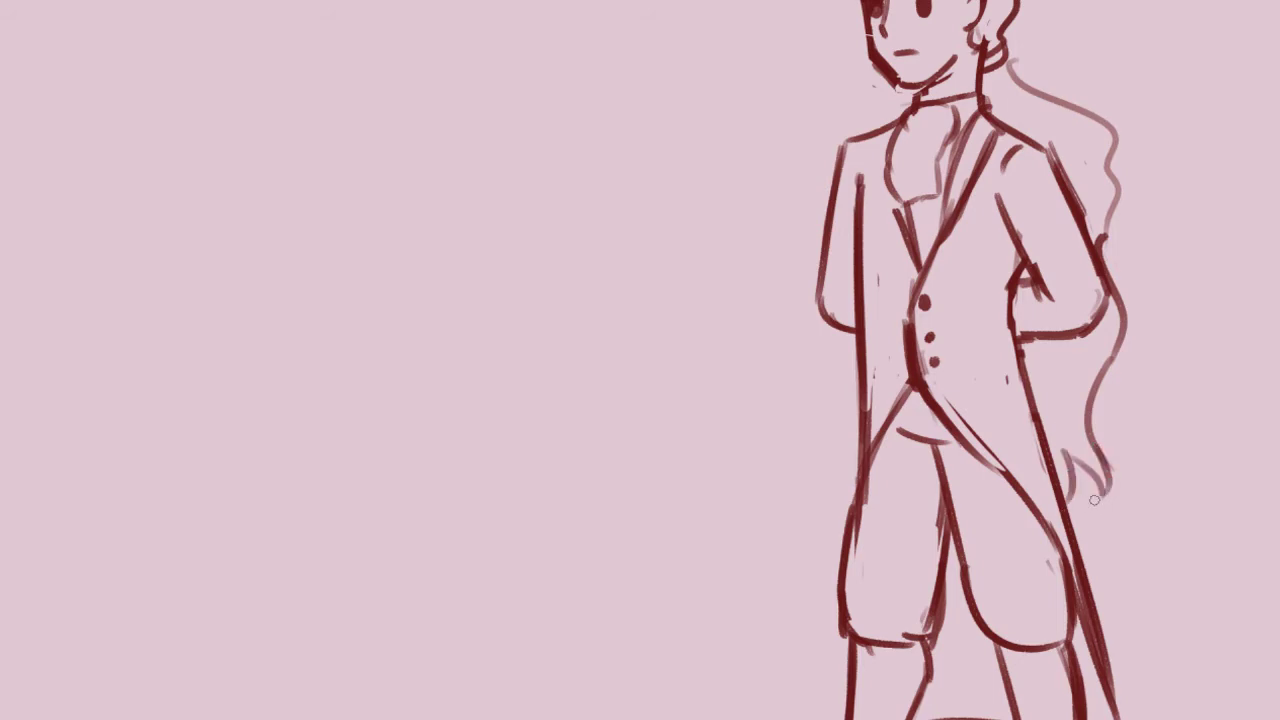
{"action": "key", "text": "ctrl+z"}
{"action": "key", "text": "ctrl+z"}
{"action": "key", "text": "ctrl+z"}
{"action": "key", "text": "ctrl+z"}
{"action": "key", "text": "ctrl+z"}
{"action": "key", "text": "ctrl+z"}
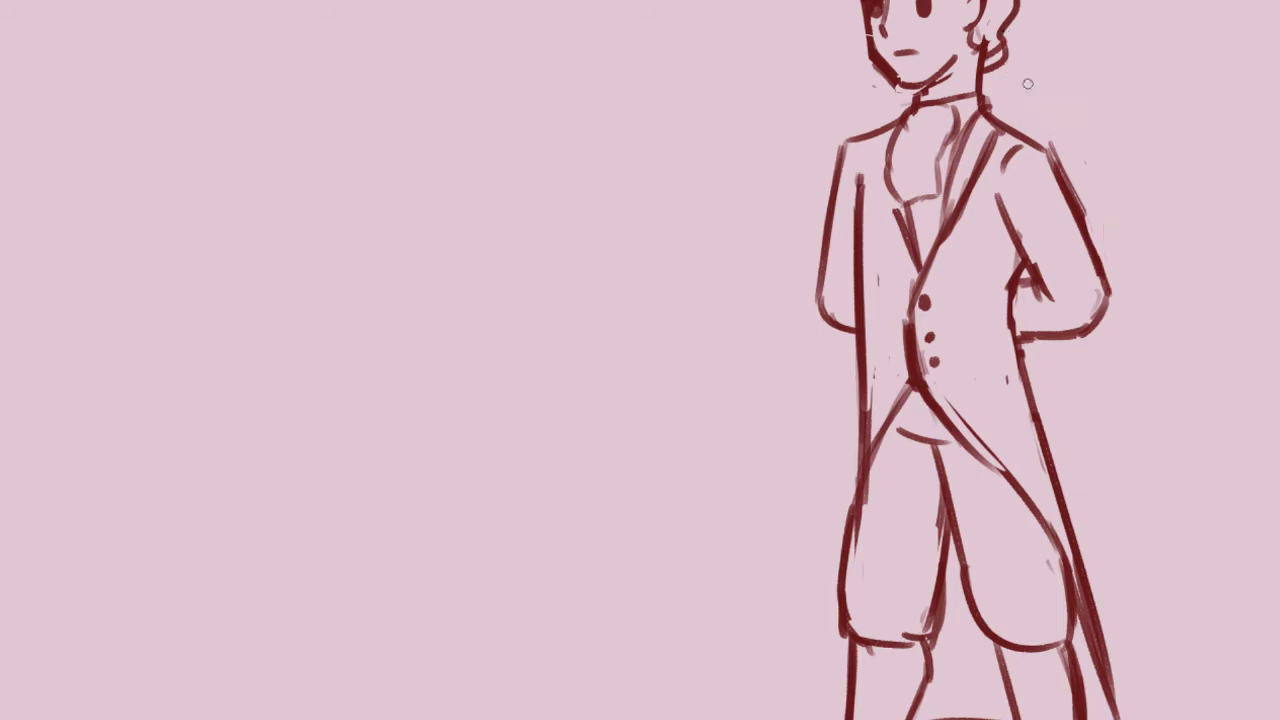
- Draw the man's ponytail curving from the hair tie to his shoulder, with its wavy end hanging below his bent elbow
{"action": "left_click_drag", "start_coordinate": [1004, 58], "coordinate": [1034, 138]}
{"action": "key", "text": "ctrl+z"}
{"action": "left_click_drag", "start_coordinate": [1002, 56], "coordinate": [1030, 140]}
{"action": "mouse_move", "coordinate": [1076, 345]}
{"action": "left_mouse_down"}
{"action": "mouse_move", "coordinate": [1072, 420]}
{"action": "mouse_move", "coordinate": [1110, 500]}
{"action": "mouse_move", "coordinate": [1060, 355]}
{"action": "mouse_move", "coordinate": [1085, 497]}
{"action": "mouse_move", "coordinate": [1115, 489]}
{"action": "left_mouse_up"}
{"action": "key", "text": "ctrl+z"}
{"action": "key", "text": "ctrl+z"}
{"action": "key", "text": "ctrl+z"}
{"action": "mouse_move", "coordinate": [1069, 340]}
{"action": "left_mouse_down"}
{"action": "mouse_move", "coordinate": [1076, 465]}
{"action": "mouse_move", "coordinate": [1079, 362]}
{"action": "mouse_move", "coordinate": [1082, 486]}
{"action": "mouse_move", "coordinate": [1125, 503]}
{"action": "mouse_move", "coordinate": [1066, 525]}
{"action": "mouse_move", "coordinate": [1107, 506]}
{"action": "mouse_move", "coordinate": [1079, 532]}
{"action": "left_mouse_up"}
{"action": "key", "text": "ctrl+z"}
{"action": "key", "text": "ctrl+z"}
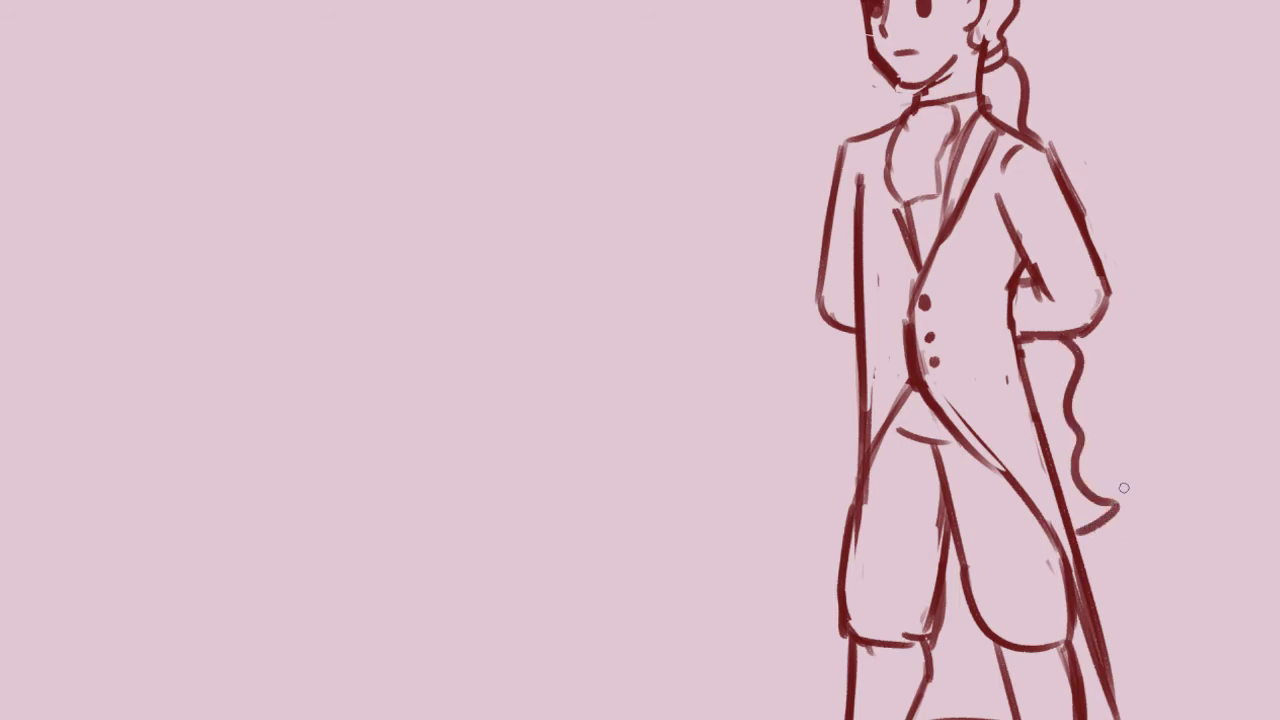
- Redraw the two lapel edges of the man's coat so they meet in a V above the buttons
{"action": "scroll", "coordinate": [1123, 487], "scroll_direction": "down", "scroll_amount": 2}
{"action": "left_click_drag", "start_coordinate": [882, 660], "coordinate": [687, 660]}
{"action": "scroll", "coordinate": [684, 640], "scroll_direction": "up", "scroll_amount": 1}
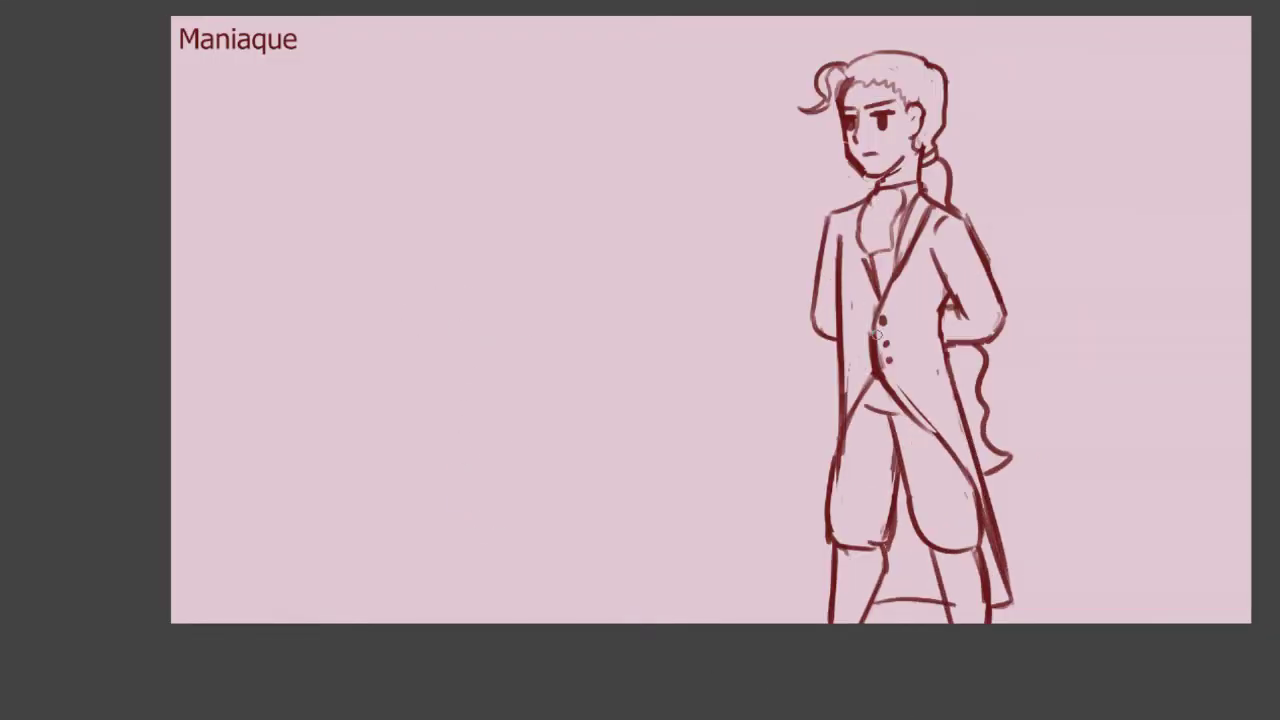
{"action": "left_click_drag", "start_coordinate": [853, 235], "coordinate": [882, 305]}
{"action": "key", "text": "ctrl+z"}
{"action": "left_click_drag", "start_coordinate": [860, 253], "coordinate": [877, 302]}
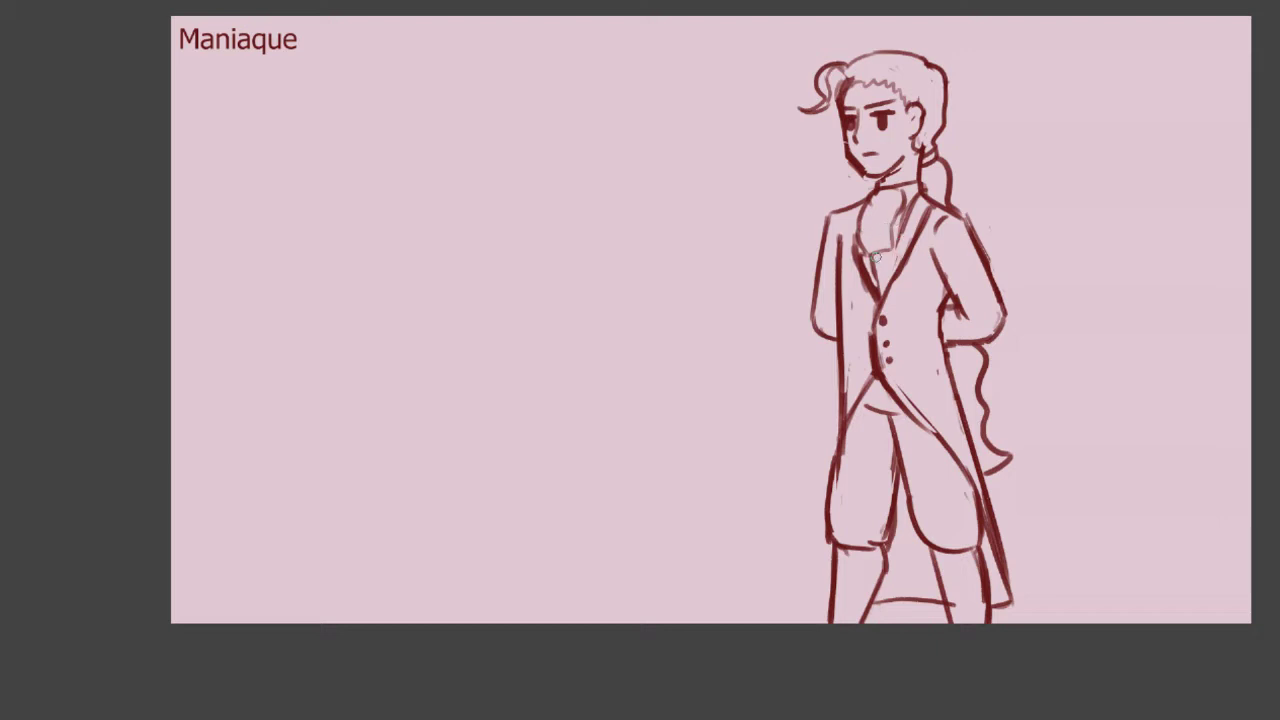
{"action": "left_click_drag", "start_coordinate": [902, 225], "coordinate": [885, 283]}
{"action": "left_click_drag", "start_coordinate": [933, 210], "coordinate": [876, 316]}
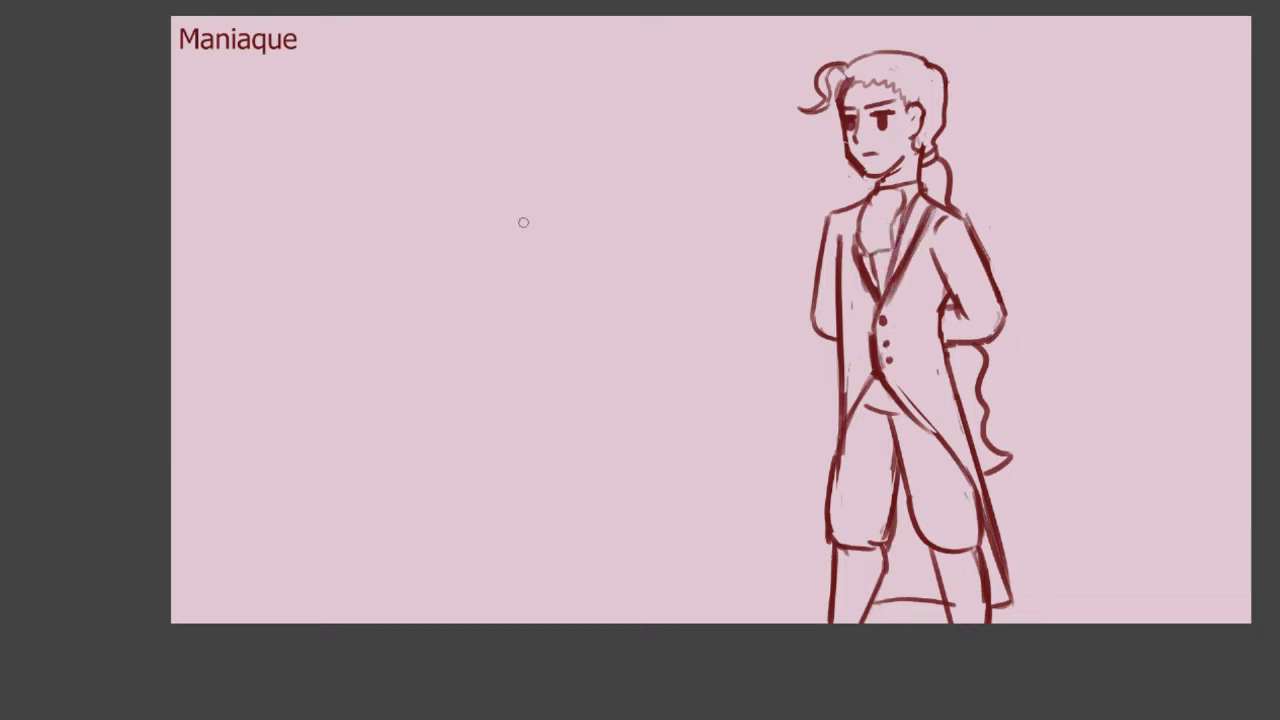
- Sketch a second figure's circular head in the empty area facing the man, with a face line and two neck lines
{"action": "mouse_move", "coordinate": [499, 316]}
{"action": "left_mouse_down"}
{"action": "mouse_move", "coordinate": [507, 382]}
{"action": "mouse_move", "coordinate": [441, 431]}
{"action": "mouse_move", "coordinate": [448, 337]}
{"action": "left_mouse_up"}
{"action": "key", "text": "ctrl+z"}
{"action": "key", "text": "ctrl+z"}
{"action": "mouse_move", "coordinate": [520, 372]}
{"action": "left_mouse_down"}
{"action": "mouse_move", "coordinate": [534, 449]}
{"action": "mouse_move", "coordinate": [495, 473]}
{"action": "left_mouse_up"}
{"action": "key", "text": "ctrl+z"}
{"action": "key", "text": "ctrl+z"}
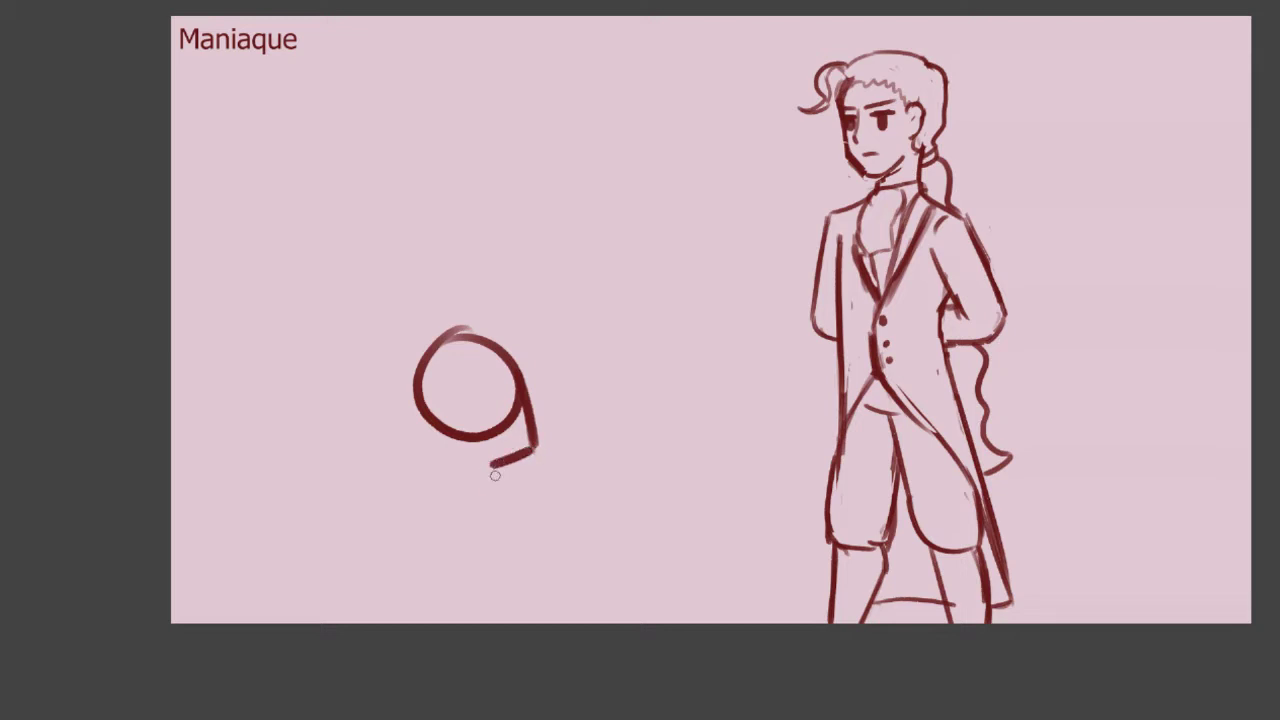
{"action": "left_click_drag", "start_coordinate": [416, 418], "coordinate": [426, 510]}
{"action": "mouse_move", "coordinate": [492, 458]}
{"action": "left_mouse_down"}
{"action": "mouse_move", "coordinate": [501, 500]}
{"action": "mouse_move", "coordinate": [498, 464]}
{"action": "mouse_move", "coordinate": [546, 458]}
{"action": "mouse_move", "coordinate": [500, 469]}
{"action": "mouse_move", "coordinate": [498, 483]}
{"action": "mouse_move", "coordinate": [518, 425]}
{"action": "mouse_move", "coordinate": [526, 470]}
{"action": "left_mouse_up"}
{"action": "key", "text": "ctrl+z"}
- Outline the back of the second figure's head and redraw the front of the face and the jaw, erasing the excess line
{"action": "scroll", "coordinate": [479, 403], "scroll_direction": "up", "scroll_amount": 1}
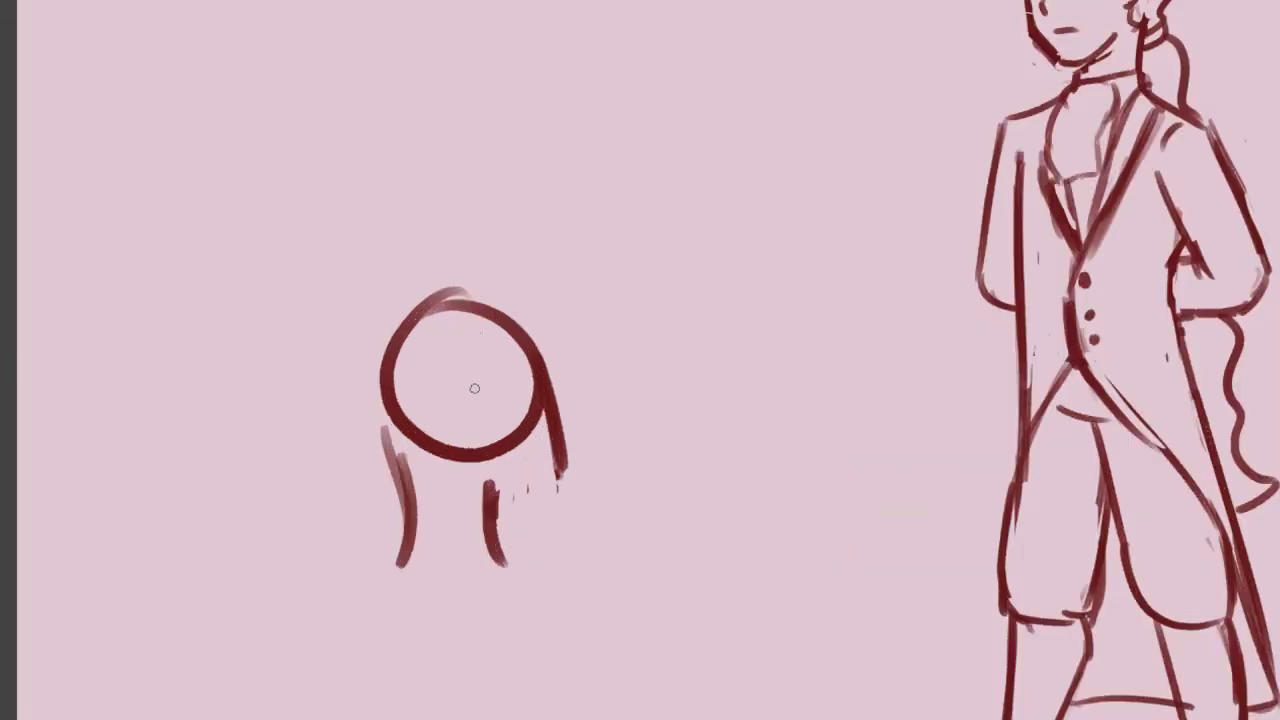
{"action": "mouse_move", "coordinate": [486, 303]}
{"action": "left_mouse_down"}
{"action": "mouse_move", "coordinate": [428, 302]}
{"action": "mouse_move", "coordinate": [390, 352]}
{"action": "left_mouse_up"}
{"action": "mouse_move", "coordinate": [387, 341]}
{"action": "left_mouse_down"}
{"action": "mouse_move", "coordinate": [380, 460]}
{"action": "mouse_move", "coordinate": [404, 480]}
{"action": "left_mouse_up"}
{"action": "left_click_drag", "start_coordinate": [372, 392], "coordinate": [407, 520]}
{"action": "mouse_move", "coordinate": [495, 514]}
{"action": "left_mouse_down"}
{"action": "mouse_move", "coordinate": [510, 530]}
{"action": "mouse_move", "coordinate": [535, 526]}
{"action": "mouse_move", "coordinate": [550, 436]}
{"action": "left_mouse_up"}
{"action": "key", "text": "ctrl+z"}
{"action": "key", "text": "ctrl+z"}
{"action": "key", "text": "ctrl+z"}
{"action": "mouse_move", "coordinate": [538, 514]}
{"action": "left_mouse_down"}
{"action": "mouse_move", "coordinate": [548, 398]}
{"action": "mouse_move", "coordinate": [546, 492]}
{"action": "left_mouse_up"}
{"action": "mouse_move", "coordinate": [543, 394]}
{"action": "left_mouse_down"}
{"action": "mouse_move", "coordinate": [555, 468]}
{"action": "mouse_move", "coordinate": [561, 398]}
{"action": "mouse_move", "coordinate": [565, 520]}
{"action": "mouse_move", "coordinate": [556, 383]}
{"action": "mouse_move", "coordinate": [556, 490]}
{"action": "left_mouse_up"}
{"action": "key", "text": "e"}
{"action": "left_click_drag", "start_coordinate": [564, 440], "coordinate": [564, 480]}
{"action": "left_click_drag", "start_coordinate": [559, 392], "coordinate": [557, 545]}
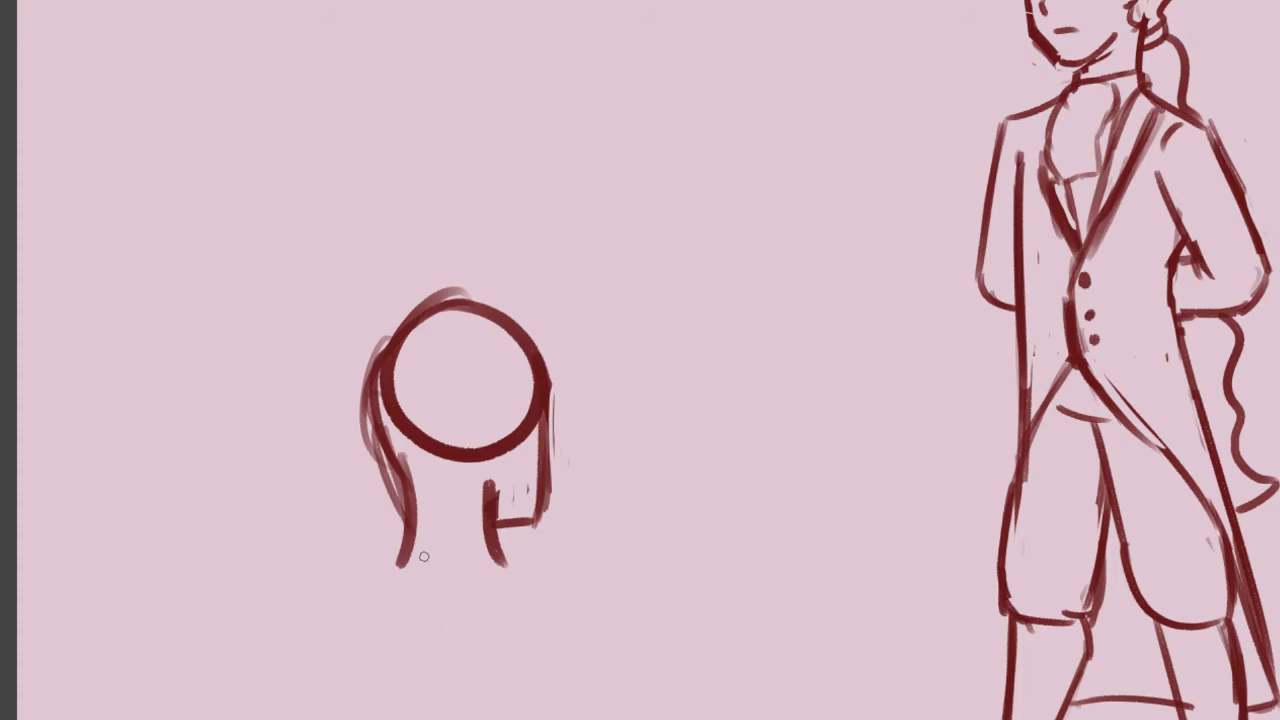
- Draw the second figure's sloping shoulders from the neck and the outer arm line down toward the canvas edge
{"action": "left_click_drag", "start_coordinate": [414, 548], "coordinate": [286, 639]}
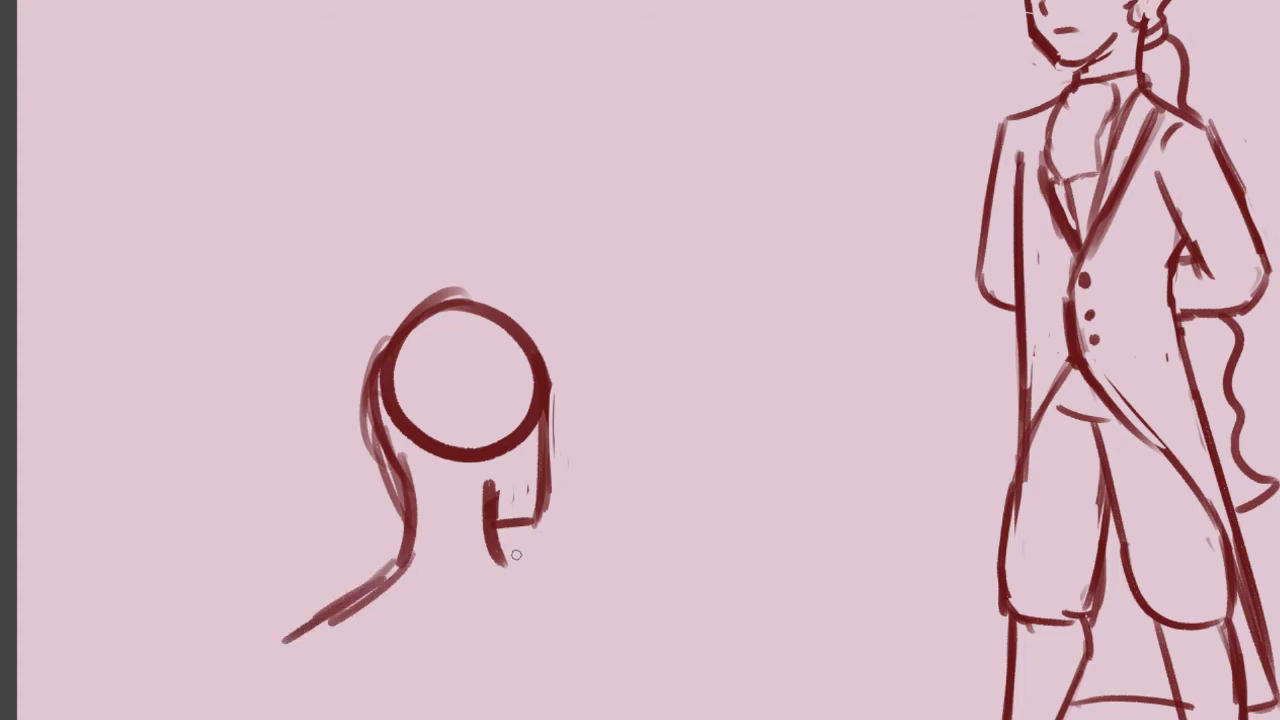
{"action": "left_click_drag", "start_coordinate": [509, 561], "coordinate": [632, 688]}
{"action": "left_click_drag", "start_coordinate": [292, 634], "coordinate": [286, 719]}
{"action": "left_click_drag", "start_coordinate": [289, 662], "coordinate": [284, 719]}
- Draw the second figure's curved ear and pointed nose in profile
{"action": "mouse_move", "coordinate": [549, 380]}
{"action": "left_mouse_down"}
{"action": "mouse_move", "coordinate": [575, 441]}
{"action": "mouse_move", "coordinate": [570, 483]}
{"action": "mouse_move", "coordinate": [530, 392]}
{"action": "mouse_move", "coordinate": [531, 416]}
{"action": "mouse_move", "coordinate": [524, 396]}
{"action": "mouse_move", "coordinate": [514, 401]}
{"action": "mouse_move", "coordinate": [508, 498]}
{"action": "mouse_move", "coordinate": [500, 467]}
{"action": "left_mouse_up"}
{"action": "key", "text": "ctrl+z"}
{"action": "mouse_move", "coordinate": [510, 396]}
{"action": "left_mouse_down"}
{"action": "mouse_move", "coordinate": [489, 430]}
{"action": "mouse_move", "coordinate": [498, 390]}
{"action": "mouse_move", "coordinate": [490, 431]}
{"action": "mouse_move", "coordinate": [520, 466]}
{"action": "left_mouse_up"}
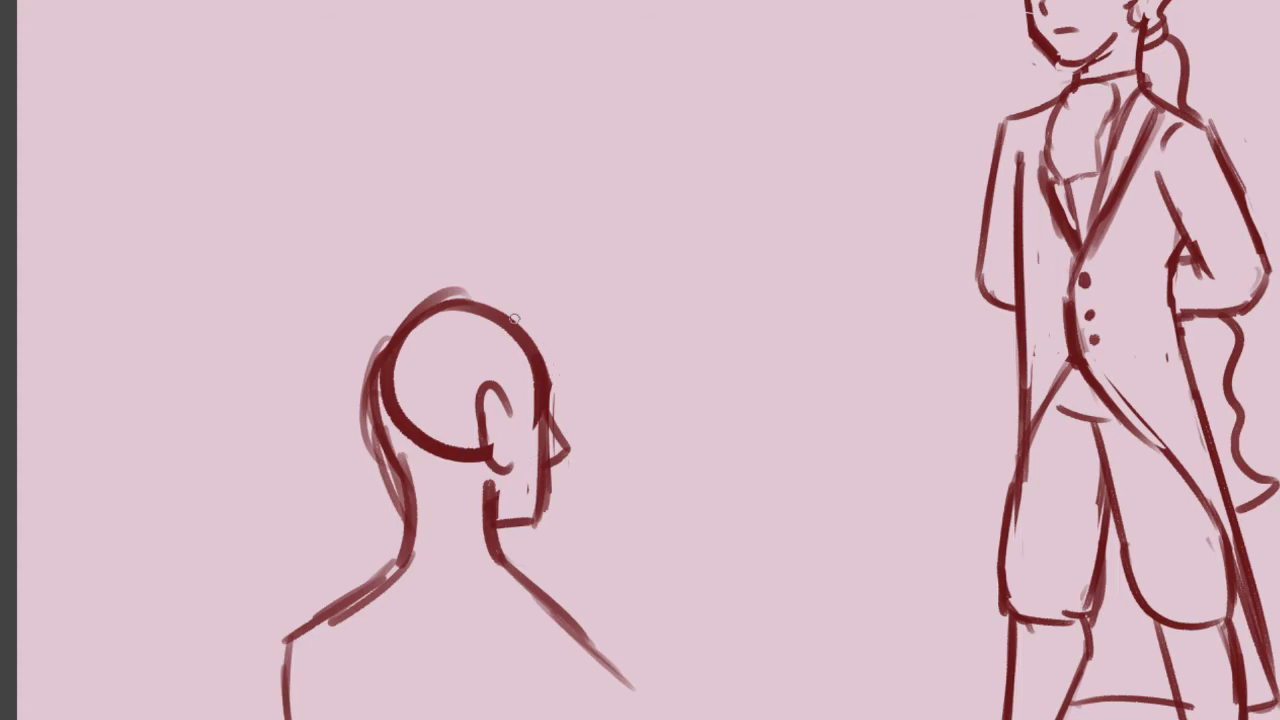
{"action": "key", "text": "ctrl+z"}
{"action": "key", "text": "ctrl+z"}
{"action": "left_click_drag", "start_coordinate": [509, 411], "coordinate": [512, 479]}
{"action": "key", "text": "ctrl+z"}
{"action": "mouse_move", "coordinate": [510, 417]}
{"action": "left_mouse_down"}
{"action": "mouse_move", "coordinate": [512, 477]}
{"action": "mouse_move", "coordinate": [493, 461]}
{"action": "left_mouse_up"}
- Draw the second figure's eye, slanted eyebrow and small mouth along the edge of the face
{"action": "left_click_drag", "start_coordinate": [535, 415], "coordinate": [527, 434]}
{"action": "scroll", "coordinate": [556, 428], "scroll_direction": "up", "scroll_amount": 2}
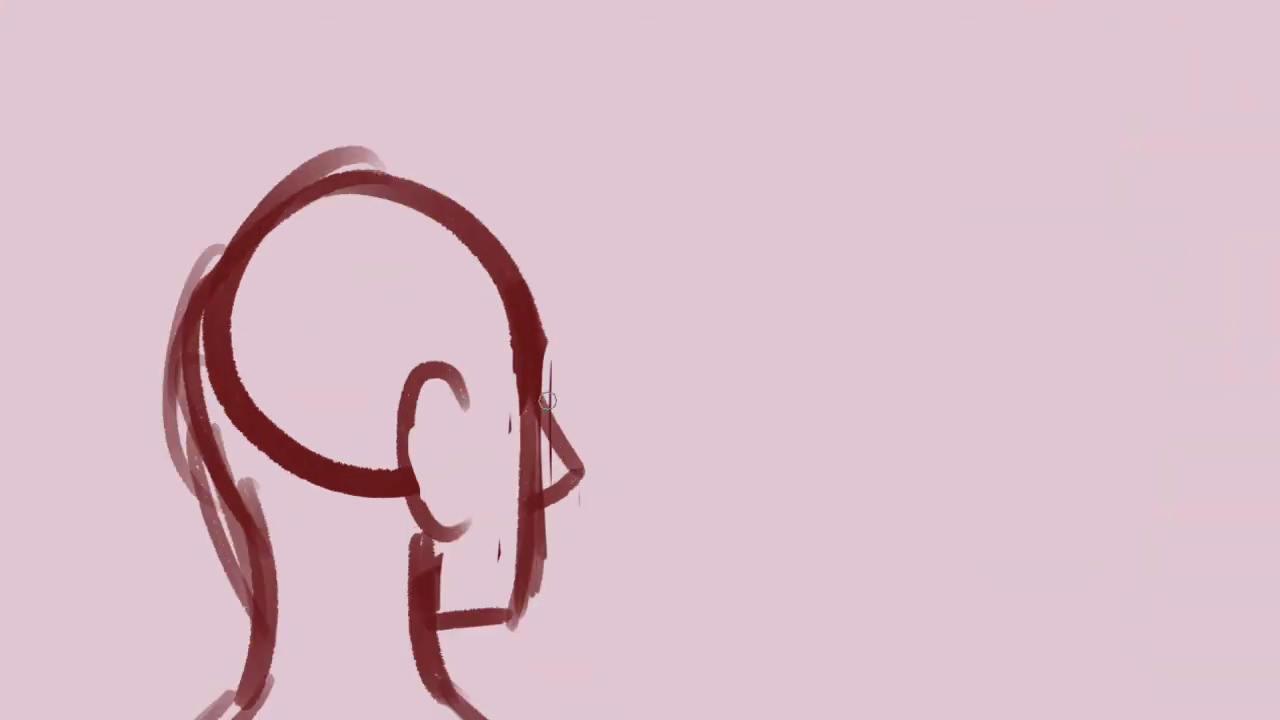
{"action": "left_click_drag", "start_coordinate": [524, 380], "coordinate": [523, 434]}
{"action": "key", "text": "ctrl+z"}
{"action": "left_click_drag", "start_coordinate": [516, 382], "coordinate": [526, 435]}
{"action": "mouse_move", "coordinate": [514, 362]}
{"action": "left_mouse_down"}
{"action": "mouse_move", "coordinate": [494, 334]}
{"action": "mouse_move", "coordinate": [518, 370]}
{"action": "left_mouse_up"}
{"action": "left_click_drag", "start_coordinate": [524, 532], "coordinate": [499, 558]}
{"action": "key", "text": "ctrl+z"}
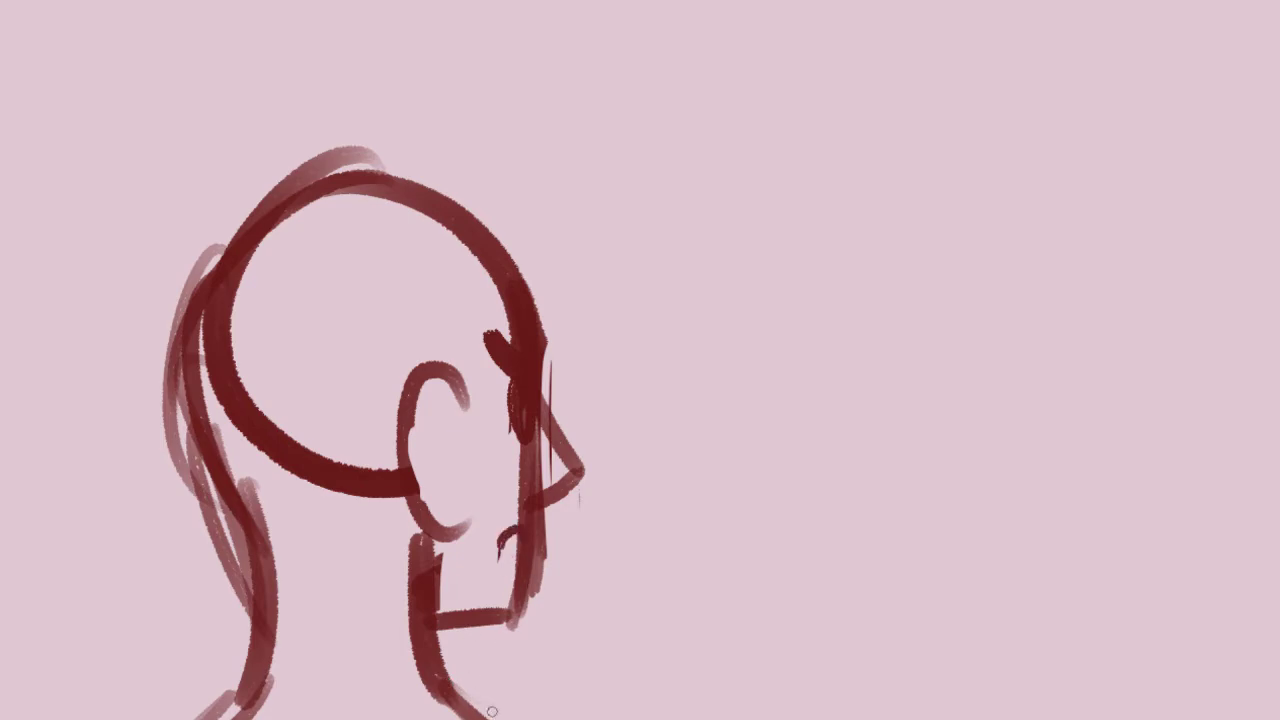
- Fill in the second figure's dark short hair from the nape over the back of the head to a raised tuft above the forehead
{"action": "scroll", "coordinate": [535, 694], "scroll_direction": "down", "scroll_amount": 3}
{"action": "scroll", "coordinate": [554, 667], "scroll_direction": "up", "scroll_amount": 1}
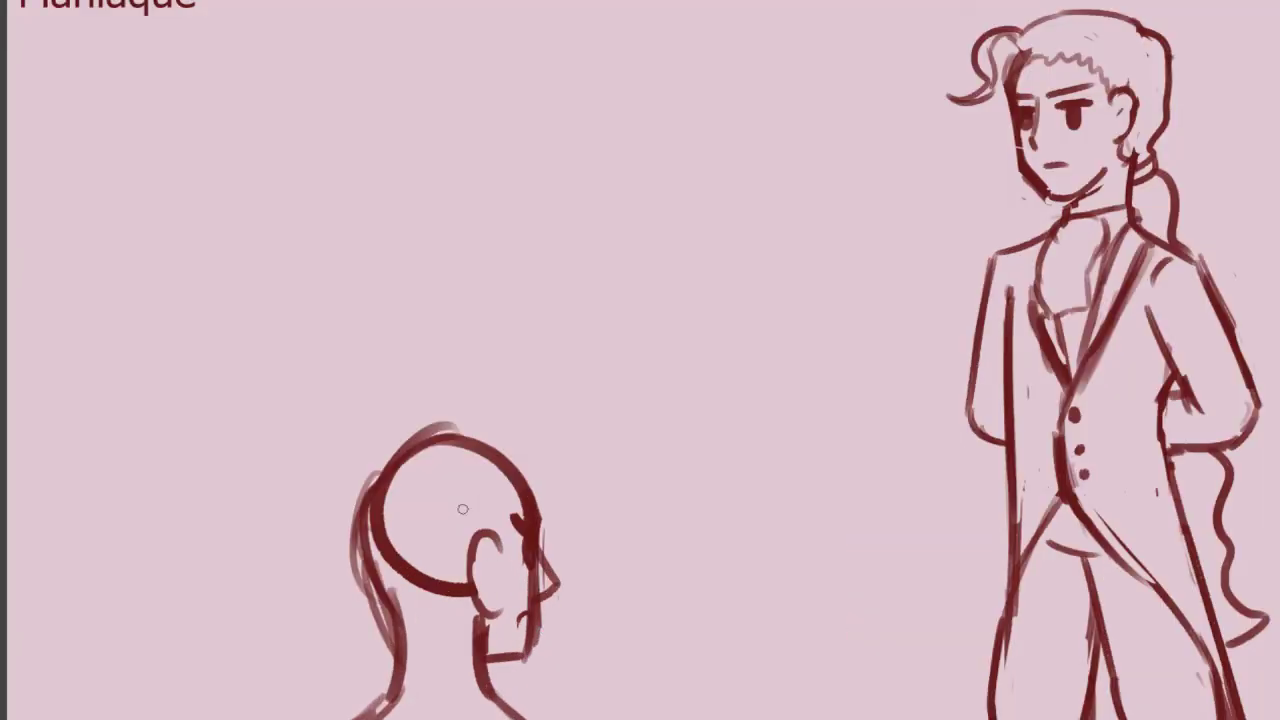
{"action": "mouse_move", "coordinate": [480, 616]}
{"action": "left_mouse_down"}
{"action": "mouse_move", "coordinate": [413, 638]}
{"action": "mouse_move", "coordinate": [380, 592]}
{"action": "left_mouse_up"}
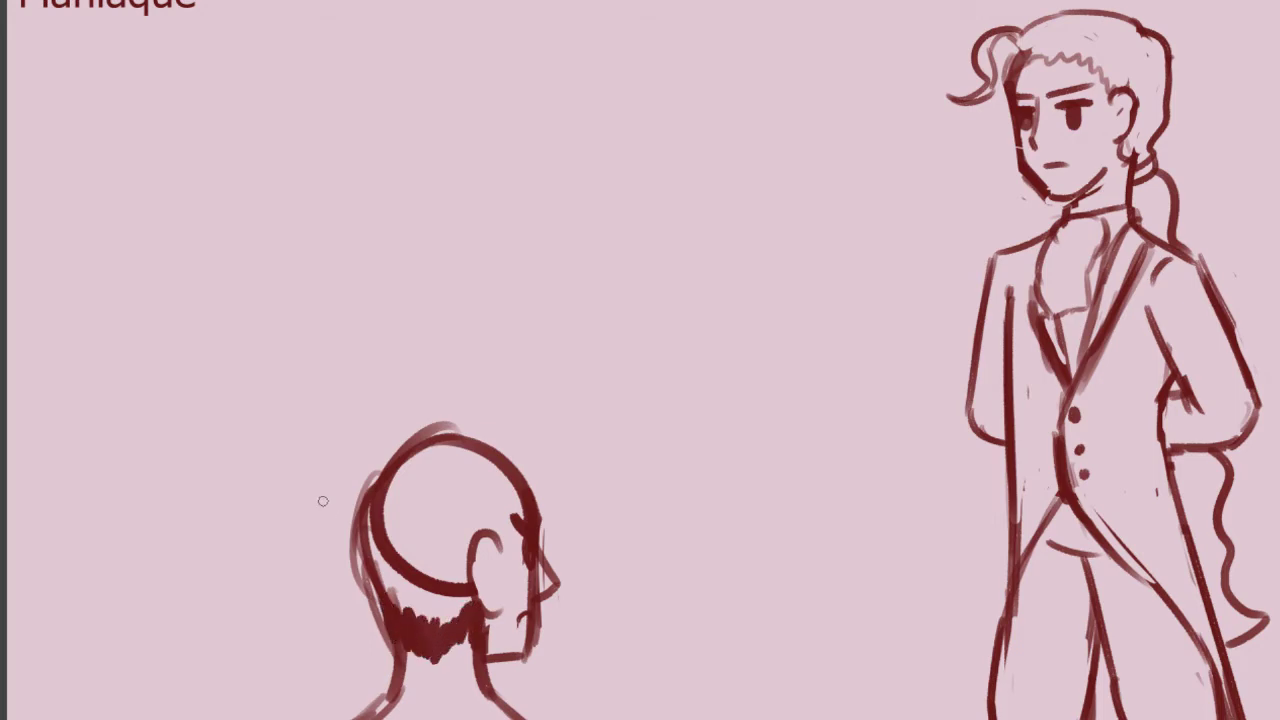
{"action": "mouse_move", "coordinate": [430, 500]}
{"action": "left_mouse_down"}
{"action": "mouse_move", "coordinate": [396, 553]}
{"action": "mouse_move", "coordinate": [405, 476]}
{"action": "mouse_move", "coordinate": [404, 571]}
{"action": "mouse_move", "coordinate": [395, 499]}
{"action": "mouse_move", "coordinate": [440, 618]}
{"action": "left_mouse_up"}
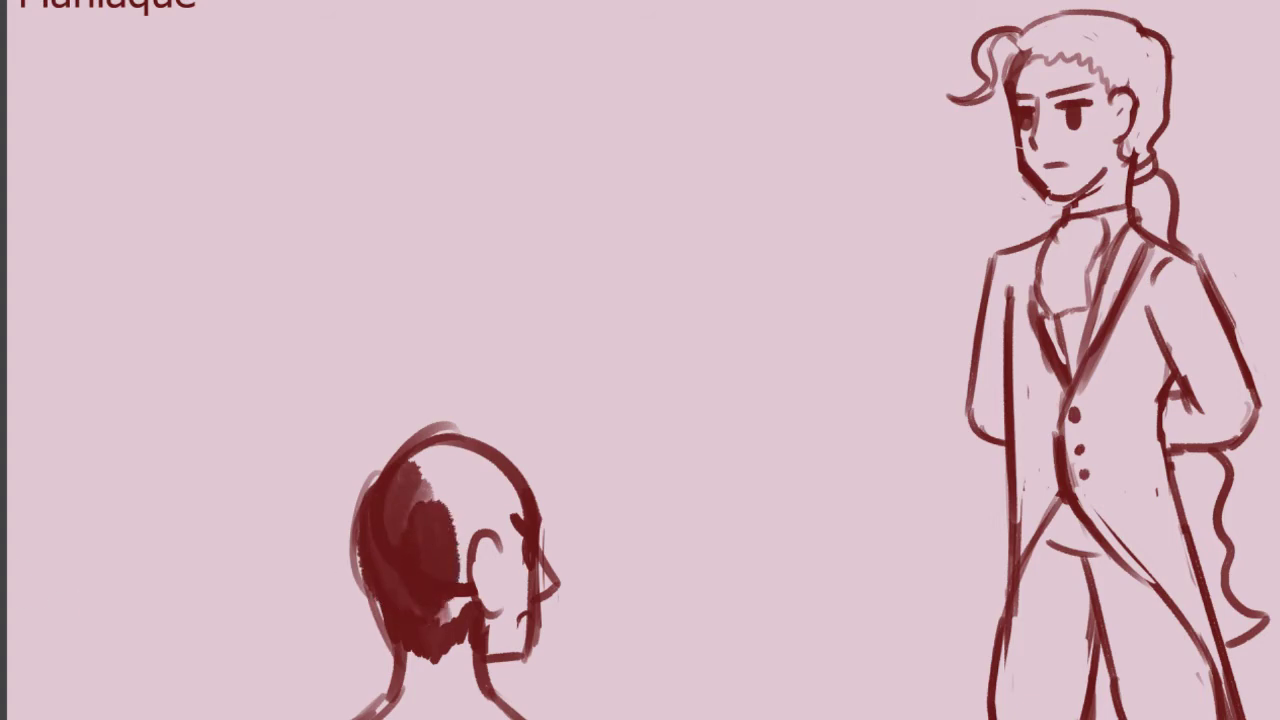
{"action": "mouse_move", "coordinate": [472, 530]}
{"action": "left_mouse_down"}
{"action": "mouse_move", "coordinate": [471, 594]}
{"action": "mouse_move", "coordinate": [447, 606]}
{"action": "mouse_move", "coordinate": [465, 505]}
{"action": "mouse_move", "coordinate": [485, 505]}
{"action": "mouse_move", "coordinate": [505, 540]}
{"action": "mouse_move", "coordinate": [490, 560]}
{"action": "mouse_move", "coordinate": [515, 525]}
{"action": "mouse_move", "coordinate": [515, 468]}
{"action": "mouse_move", "coordinate": [482, 440]}
{"action": "mouse_move", "coordinate": [410, 465]}
{"action": "mouse_move", "coordinate": [371, 531]}
{"action": "mouse_move", "coordinate": [445, 510]}
{"action": "mouse_move", "coordinate": [461, 453]}
{"action": "mouse_move", "coordinate": [509, 457]}
{"action": "mouse_move", "coordinate": [520, 449]}
{"action": "mouse_move", "coordinate": [508, 440]}
{"action": "mouse_move", "coordinate": [528, 455]}
{"action": "left_mouse_up"}
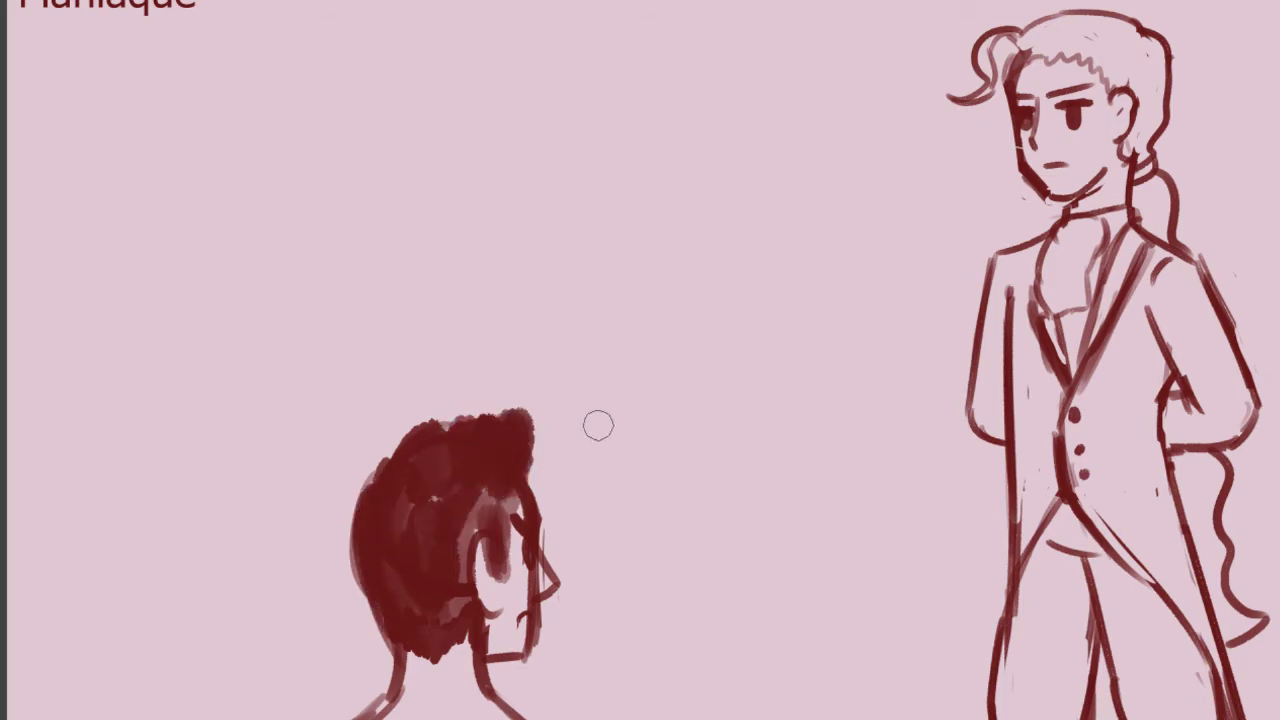
- Draw a wide collar around the second figure's neck and erase the neck and shoulder lines inside it
{"action": "scroll", "coordinate": [640, 360], "scroll_direction": "down", "scroll_amount": 5}
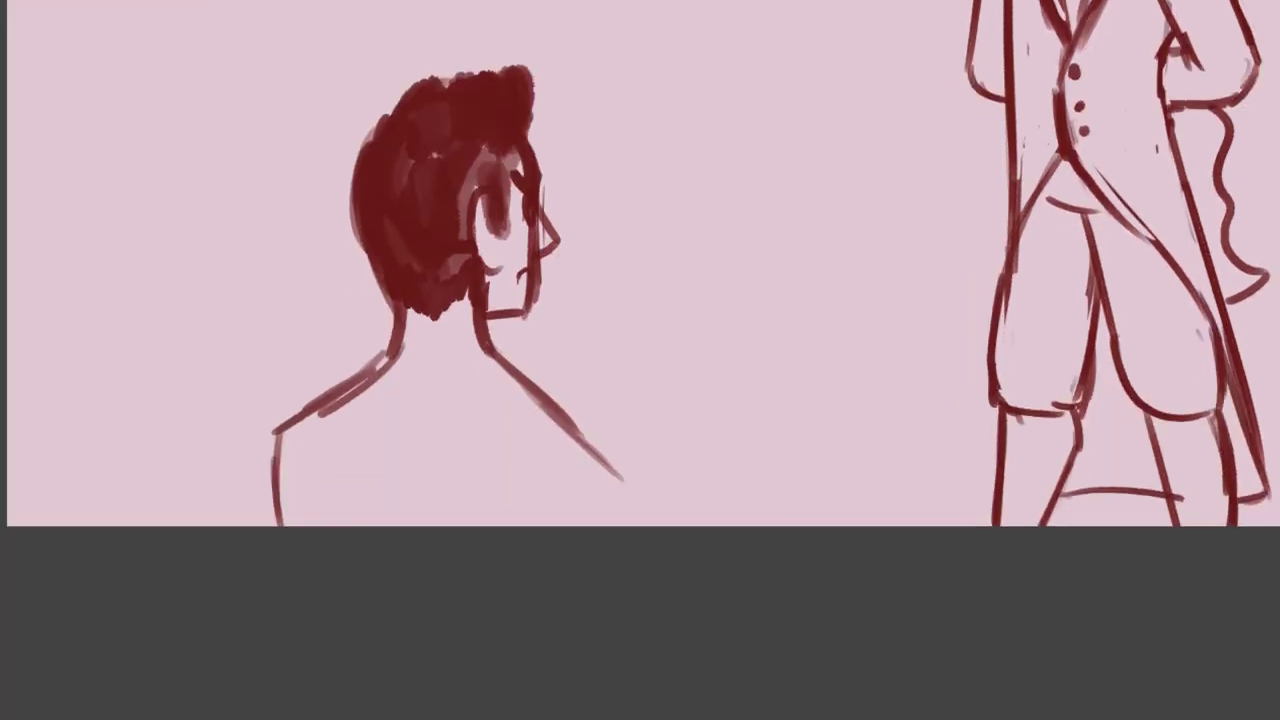
{"action": "mouse_move", "coordinate": [402, 306]}
{"action": "left_mouse_down"}
{"action": "mouse_move", "coordinate": [360, 345]}
{"action": "mouse_move", "coordinate": [392, 396]}
{"action": "left_mouse_up"}
{"action": "key", "text": "ctrl+z"}
{"action": "mouse_move", "coordinate": [398, 306]}
{"action": "left_mouse_down"}
{"action": "mouse_move", "coordinate": [368, 345]}
{"action": "mouse_move", "coordinate": [474, 334]}
{"action": "left_mouse_up"}
{"action": "key", "text": "ctrl+z"}
{"action": "key", "text": "ctrl+z"}
{"action": "left_click_drag", "start_coordinate": [400, 312], "coordinate": [510, 322]}
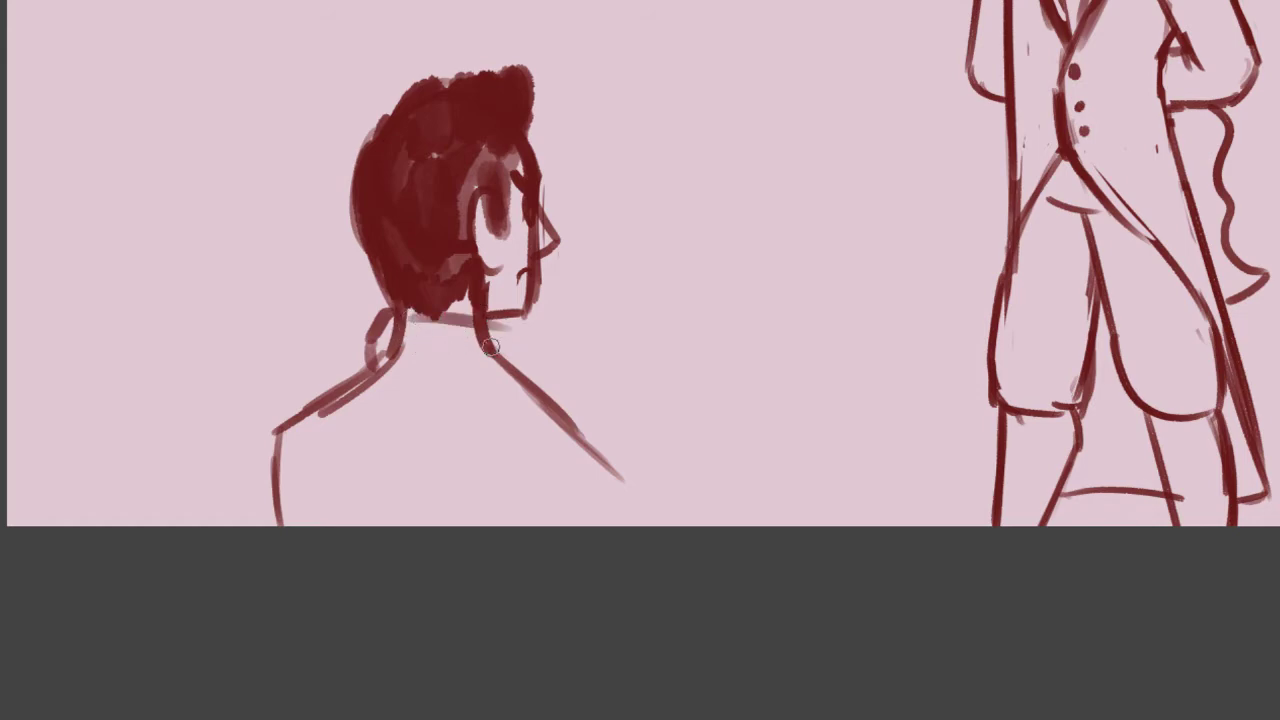
{"action": "key", "text": "ctrl+z"}
{"action": "key", "text": "ctrl+shift+z"}
{"action": "key", "text": "ctrl+z"}
{"action": "mouse_move", "coordinate": [410, 318]}
{"action": "left_mouse_down"}
{"action": "mouse_move", "coordinate": [480, 314]}
{"action": "mouse_move", "coordinate": [519, 336]}
{"action": "mouse_move", "coordinate": [510, 368]}
{"action": "left_mouse_up"}
{"action": "mouse_move", "coordinate": [372, 370]}
{"action": "left_mouse_down"}
{"action": "mouse_move", "coordinate": [520, 356]}
{"action": "mouse_move", "coordinate": [464, 340]}
{"action": "left_mouse_up"}
{"action": "key", "text": "e"}
{"action": "mouse_move", "coordinate": [496, 338]}
{"action": "left_mouse_down"}
{"action": "mouse_move", "coordinate": [478, 342]}
{"action": "mouse_move", "coordinate": [480, 366]}
{"action": "left_mouse_up"}
{"action": "left_click_drag", "start_coordinate": [402, 335], "coordinate": [376, 350]}
{"action": "left_click_drag", "start_coordinate": [392, 348], "coordinate": [397, 373]}
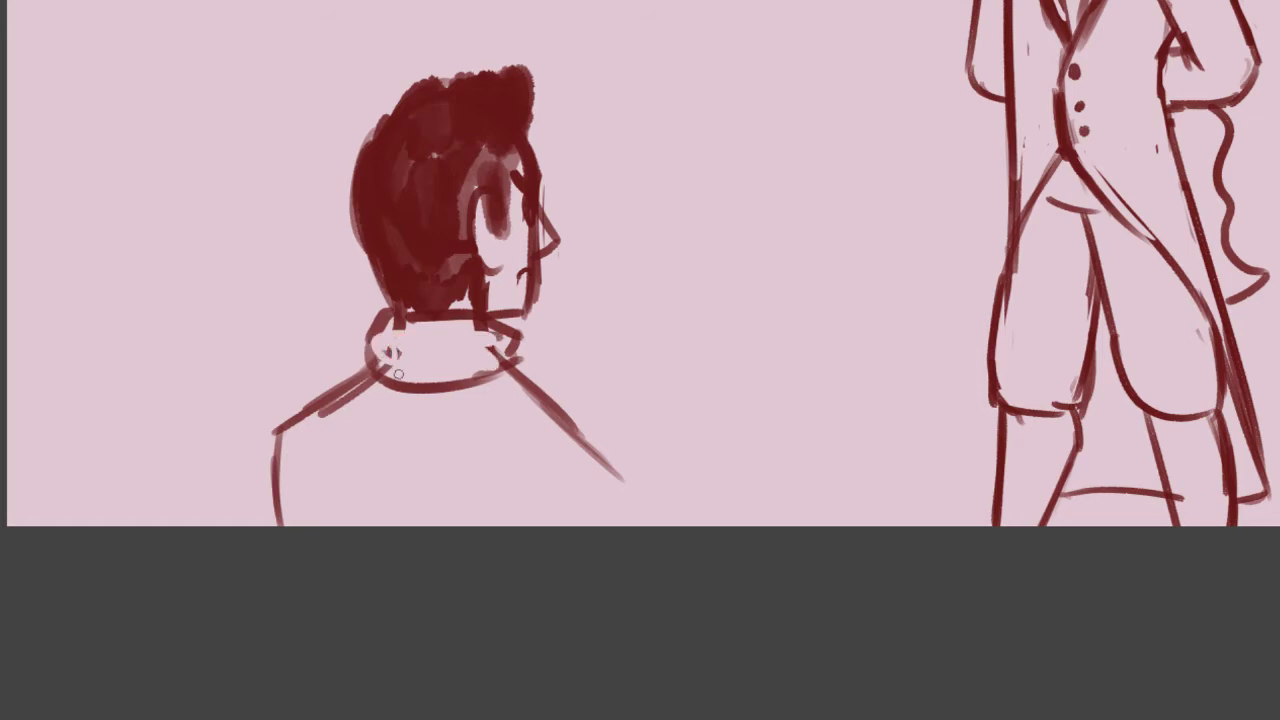
- Draw the second figure's inner sleeve lines and faint centre back seam, and reshape the far shoulder into an arm reaching the canvas edge
{"action": "left_click_drag", "start_coordinate": [331, 451], "coordinate": [331, 526]}
{"action": "left_click_drag", "start_coordinate": [612, 463], "coordinate": [638, 526]}
{"action": "left_click_drag", "start_coordinate": [535, 451], "coordinate": [537, 527]}
{"action": "key", "text": "ctrl+z"}
{"action": "key", "text": "e"}
{"action": "left_click_drag", "start_coordinate": [558, 411], "coordinate": [630, 492]}
{"action": "mouse_move", "coordinate": [576, 434]}
{"action": "left_mouse_down"}
{"action": "mouse_move", "coordinate": [638, 509]}
{"action": "mouse_move", "coordinate": [593, 440]}
{"action": "mouse_move", "coordinate": [591, 526]}
{"action": "left_mouse_up"}
{"action": "left_click_drag", "start_coordinate": [404, 408], "coordinate": [401, 526]}
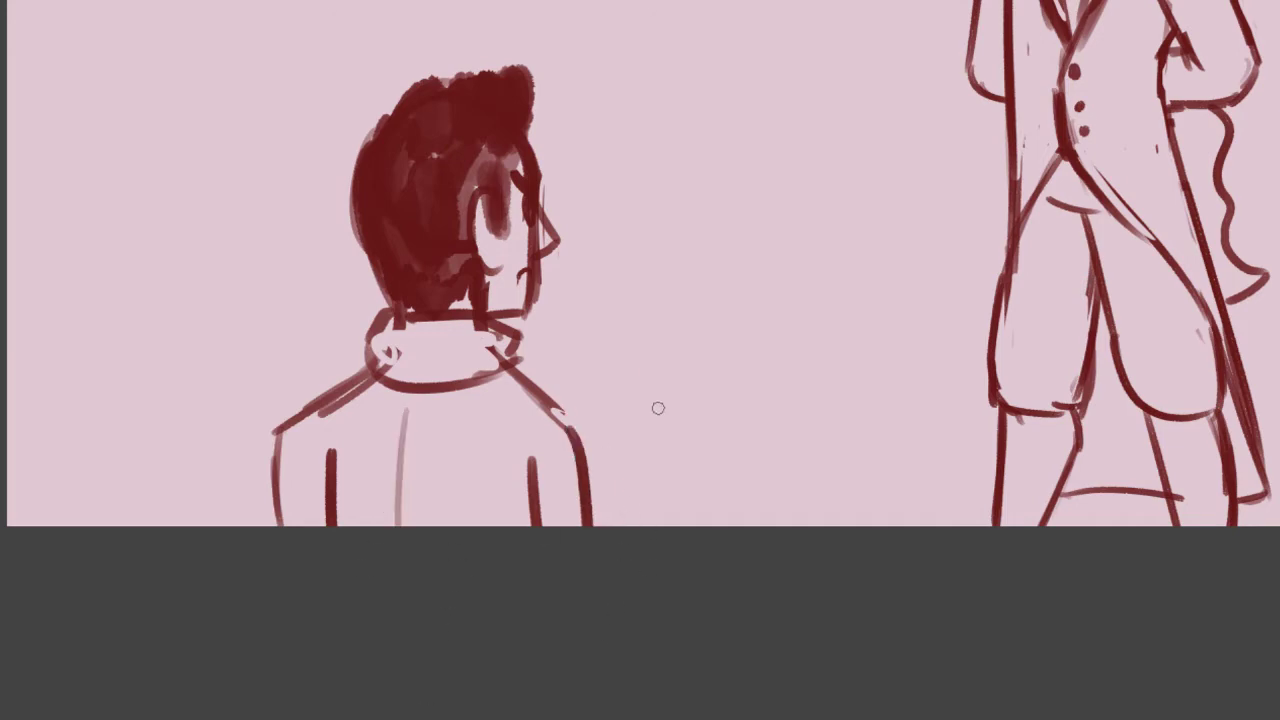
- Shade vertical folds into the cravat at the standing man's neck
{"action": "scroll", "coordinate": [728, 602], "scroll_direction": "down", "scroll_amount": 2}
{"action": "scroll", "coordinate": [842, 630], "scroll_direction": "down", "scroll_amount": 2}
{"action": "left_click_drag", "start_coordinate": [951, 640], "coordinate": [807, 645]}
{"action": "scroll", "coordinate": [812, 645], "scroll_direction": "up", "scroll_amount": 2}
{"action": "scroll", "coordinate": [879, 613], "scroll_direction": "up", "scroll_amount": 1}
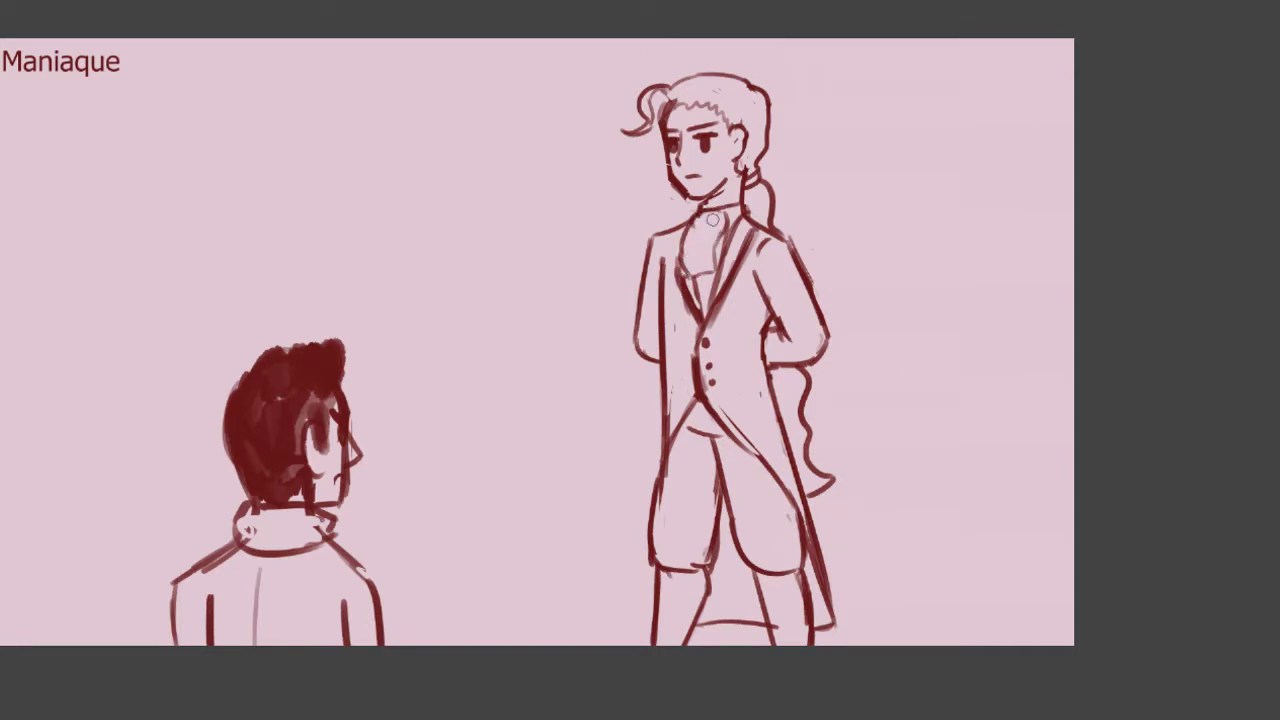
{"action": "left_click_drag", "start_coordinate": [717, 226], "coordinate": [708, 250]}
{"action": "left_click_drag", "start_coordinate": [0, 536], "coordinate": [75, 560]}
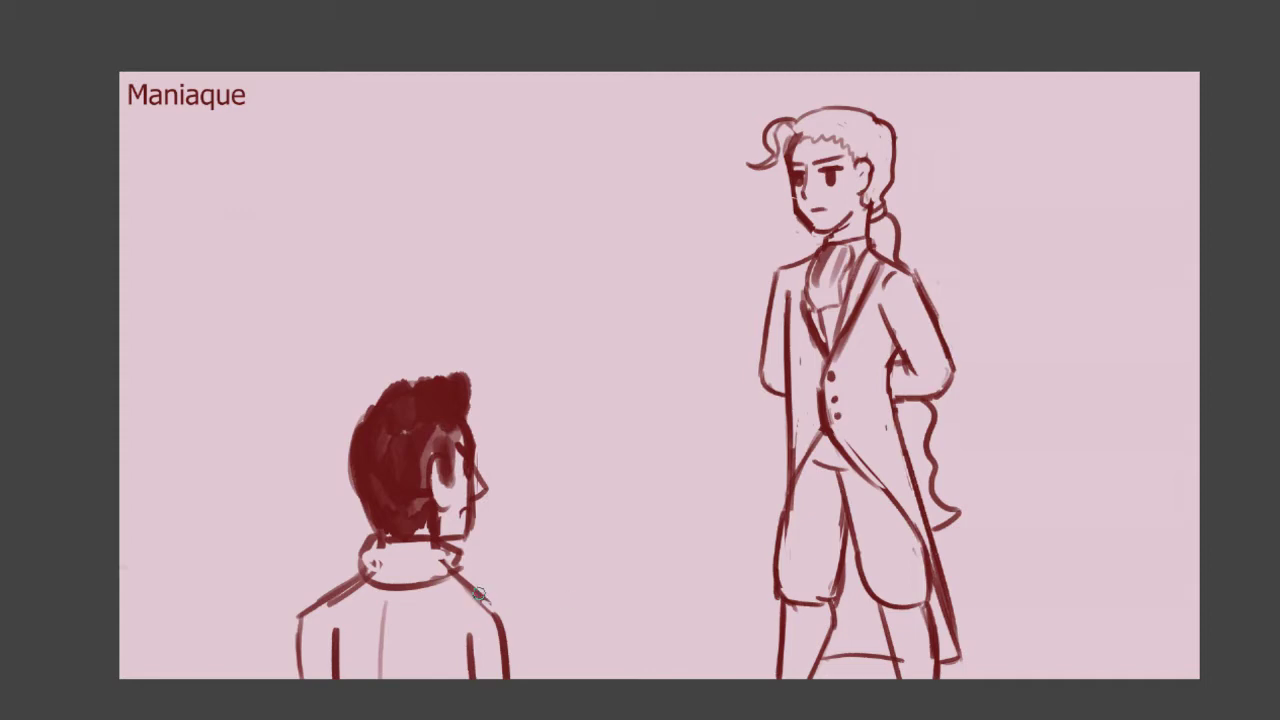
- Sketch a horizontal floor line between the two figures, then thicken the second figure's facing arm and redraw its inner sleeve line
{"action": "mouse_move", "coordinate": [485, 595]}
{"action": "left_mouse_down"}
{"action": "mouse_move", "coordinate": [641, 577]}
{"action": "mouse_move", "coordinate": [772, 586]}
{"action": "left_mouse_up"}
{"action": "left_click_drag", "start_coordinate": [581, 600], "coordinate": [773, 585]}
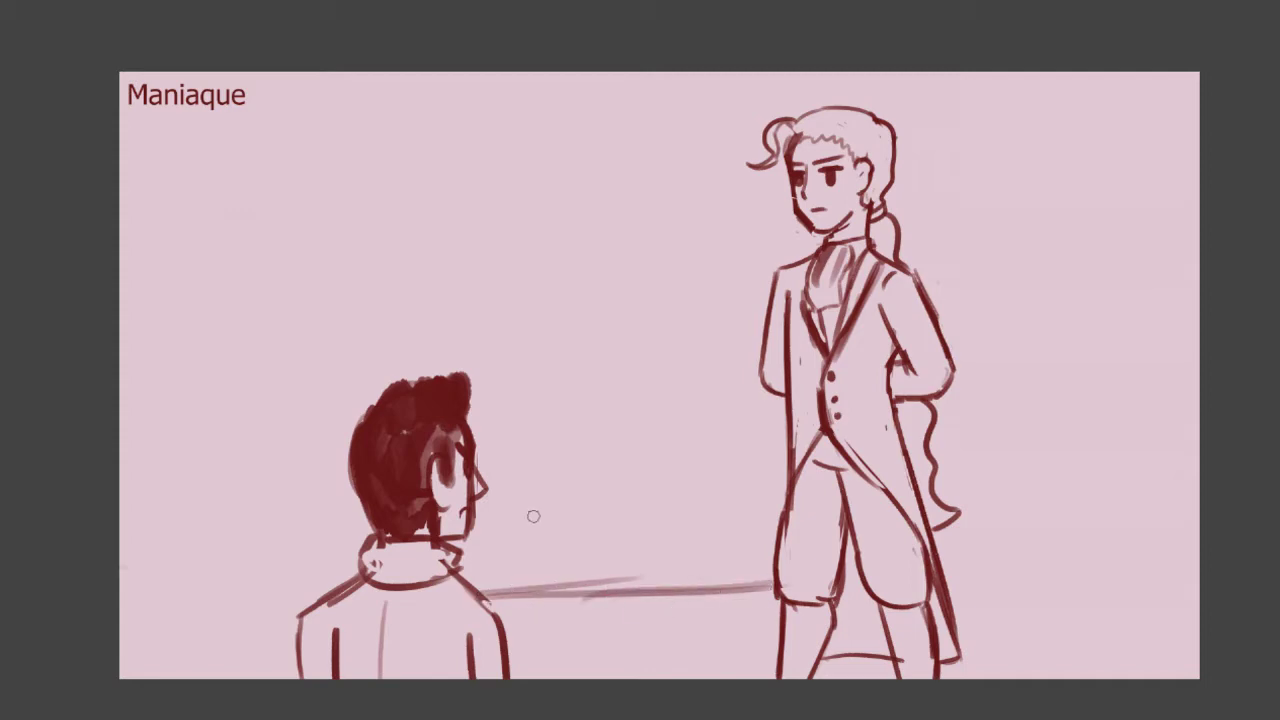
{"action": "mouse_move", "coordinate": [501, 636]}
{"action": "left_mouse_down"}
{"action": "mouse_move", "coordinate": [503, 650]}
{"action": "mouse_move", "coordinate": [490, 611]}
{"action": "mouse_move", "coordinate": [512, 626]}
{"action": "mouse_move", "coordinate": [520, 682]}
{"action": "left_mouse_up"}
{"action": "left_click_drag", "start_coordinate": [460, 634], "coordinate": [466, 678]}
{"action": "key", "text": "ctrl+z"}
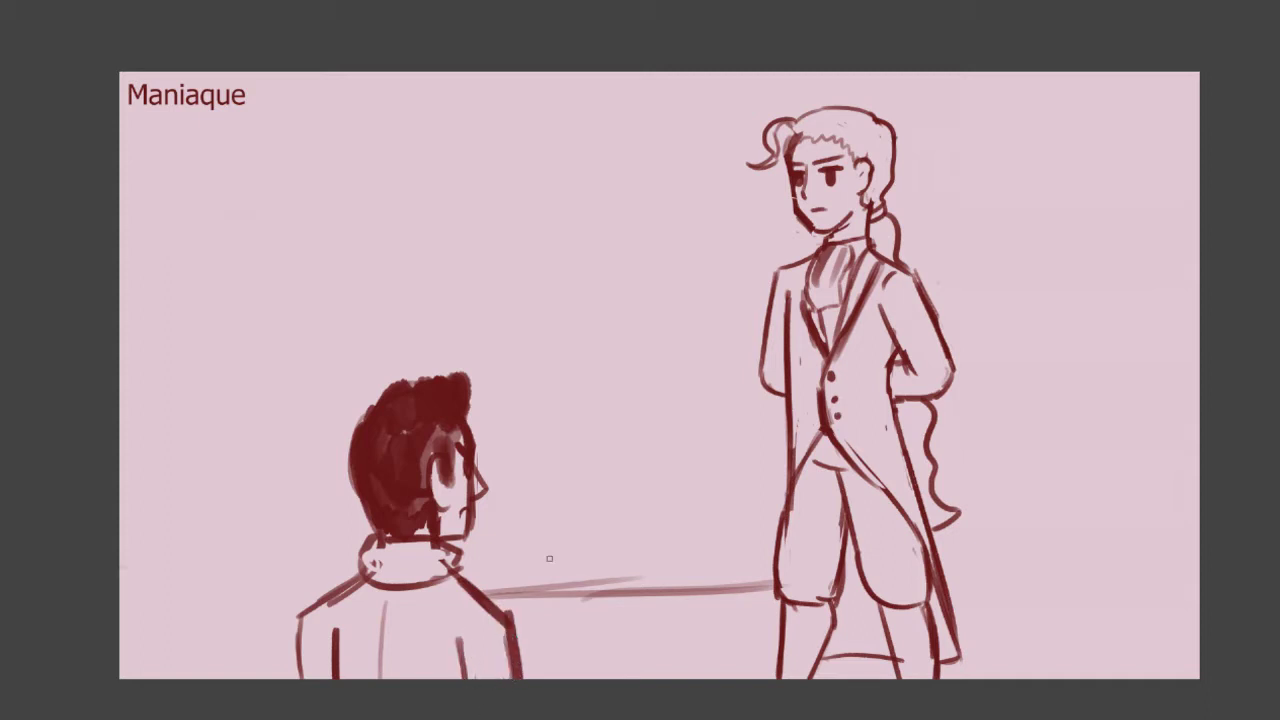
- Darken the floor line between the figures and extend it from behind the standing man's coat to the canvas edge
{"action": "left_click_drag", "start_coordinate": [766, 593], "coordinate": [536, 600]}
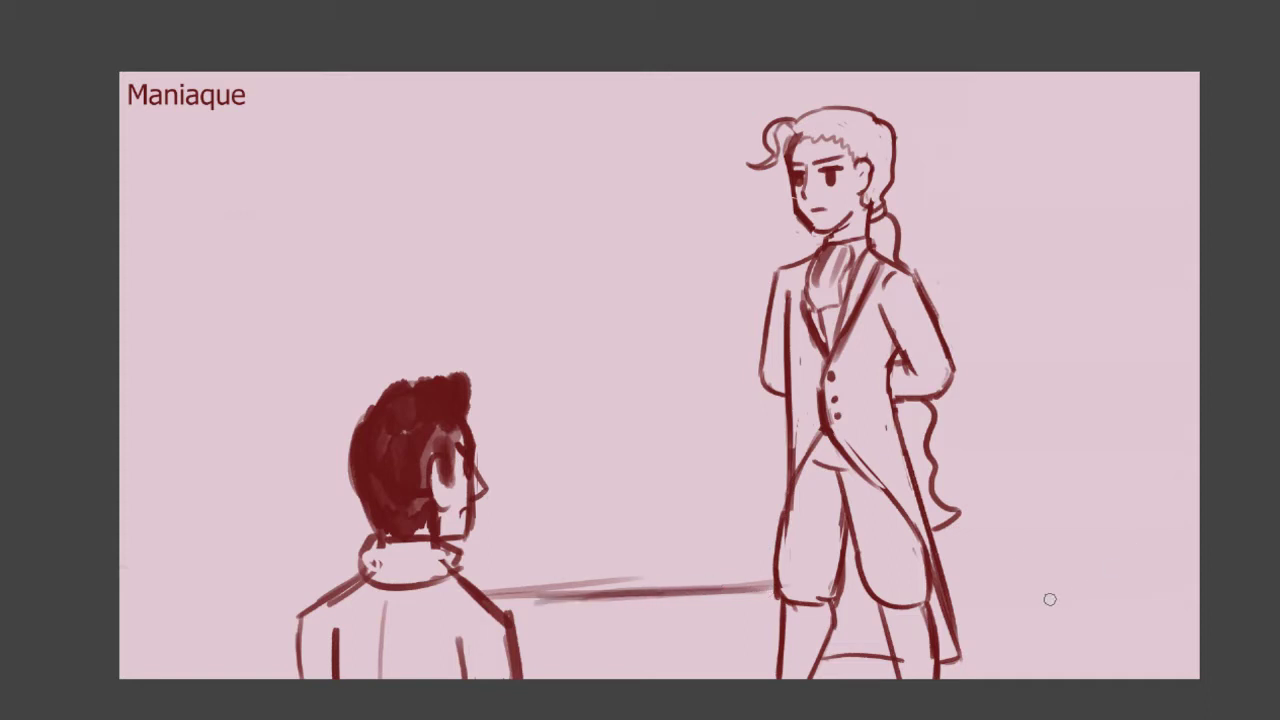
{"action": "mouse_move", "coordinate": [946, 574]}
{"action": "left_mouse_down"}
{"action": "mouse_move", "coordinate": [978, 561]}
{"action": "mouse_move", "coordinate": [1168, 561]}
{"action": "left_mouse_up"}
{"action": "left_click_drag", "start_coordinate": [1031, 561], "coordinate": [1199, 558]}
{"action": "left_click_drag", "start_coordinate": [1045, 571], "coordinate": [1199, 569]}
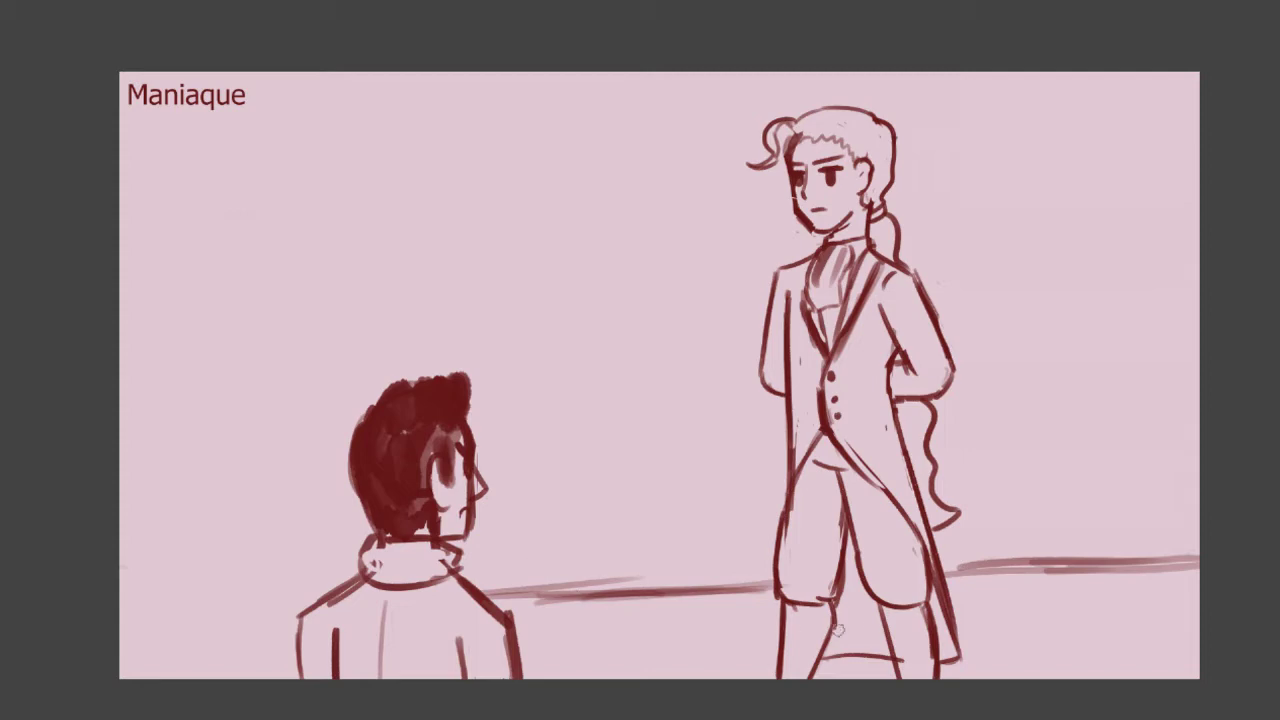
{"action": "left_click_drag", "start_coordinate": [759, 578], "coordinate": [506, 594]}
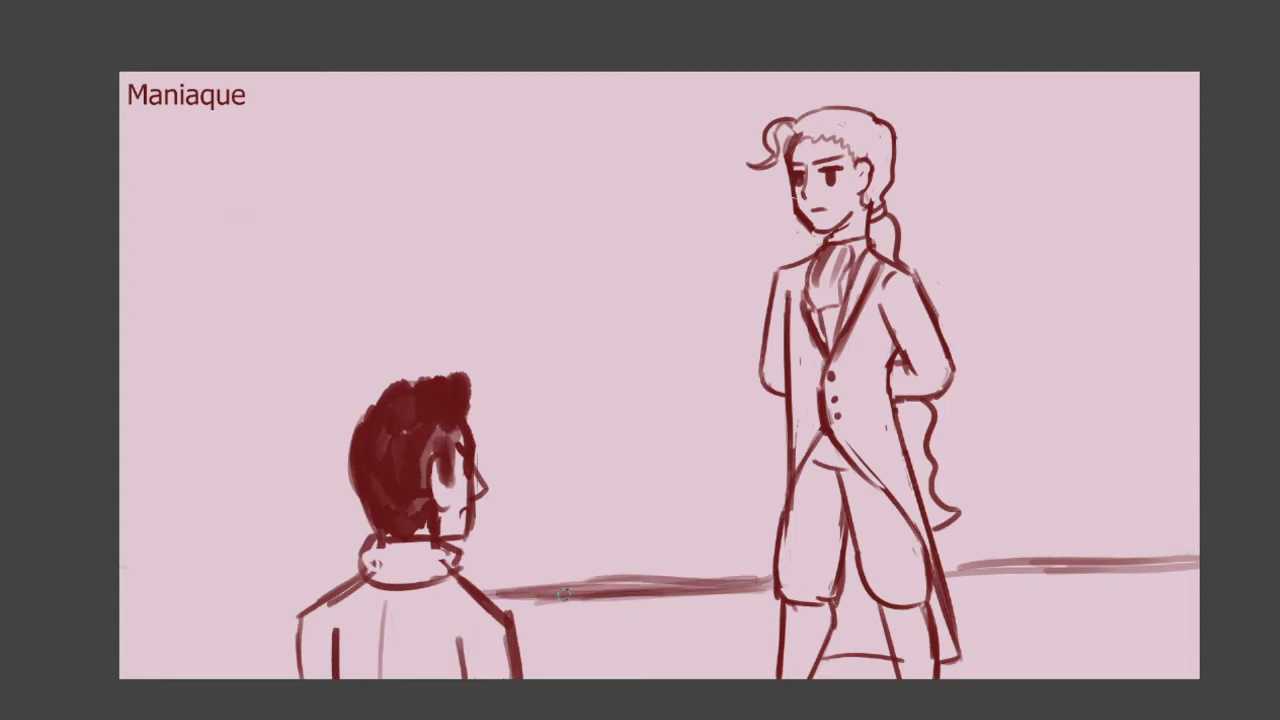
- Continue the floor line behind the second figure's back to the opposite canvas edge with thick overlapping strokes
{"action": "left_click_drag", "start_coordinate": [300, 601], "coordinate": [204, 606]}
{"action": "key", "text": "ctrl+z"}
{"action": "mouse_move", "coordinate": [335, 587]}
{"action": "left_mouse_down"}
{"action": "mouse_move", "coordinate": [214, 602]}
{"action": "mouse_move", "coordinate": [312, 586]}
{"action": "mouse_move", "coordinate": [154, 594]}
{"action": "left_mouse_up"}
{"action": "left_click_drag", "start_coordinate": [284, 587], "coordinate": [120, 590]}
{"action": "mouse_move", "coordinate": [264, 584]}
{"action": "left_mouse_down"}
{"action": "mouse_move", "coordinate": [120, 589]}
{"action": "mouse_move", "coordinate": [266, 583]}
{"action": "mouse_move", "coordinate": [236, 580]}
{"action": "left_mouse_up"}
{"action": "key", "text": "ctrl+z"}
{"action": "left_click_drag", "start_coordinate": [360, 577], "coordinate": [255, 579]}
{"action": "left_click_drag", "start_coordinate": [325, 578], "coordinate": [240, 577]}
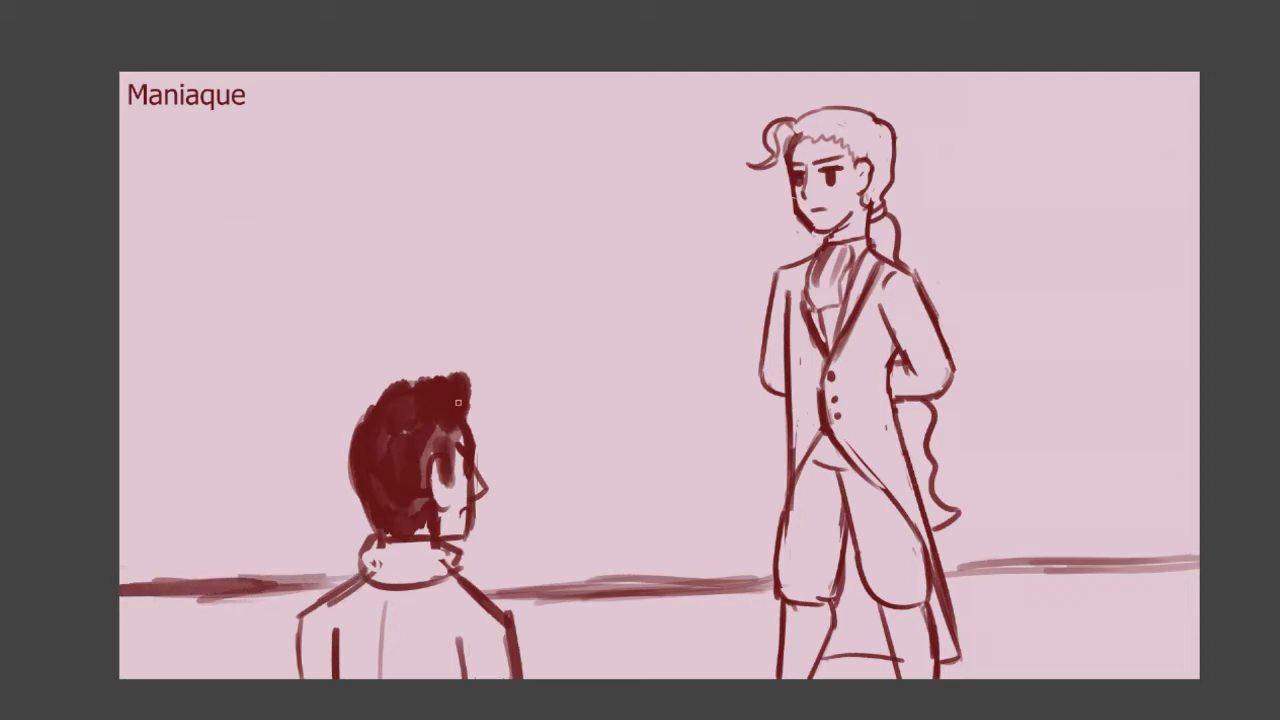
- Draw the outer top and side edges of a large frame on the wall behind the second figure's back
{"action": "mouse_move", "coordinate": [112, 172]}
{"action": "left_mouse_down"}
{"action": "mouse_move", "coordinate": [405, 158]}
{"action": "mouse_move", "coordinate": [334, 157]}
{"action": "mouse_move", "coordinate": [326, 578]}
{"action": "left_mouse_up"}
{"action": "key", "text": "ctrl+z"}
{"action": "key", "text": "ctrl+z"}
{"action": "left_click_drag", "start_coordinate": [320, 166], "coordinate": [318, 588]}
{"action": "key", "text": "ctrl+z"}
{"action": "left_click_drag", "start_coordinate": [305, 172], "coordinate": [307, 560]}
{"action": "key", "text": "ctrl+z"}
{"action": "mouse_move", "coordinate": [317, 163]}
{"action": "left_mouse_down"}
{"action": "mouse_move", "coordinate": [331, 255]}
{"action": "mouse_move", "coordinate": [328, 595]}
{"action": "left_mouse_up"}
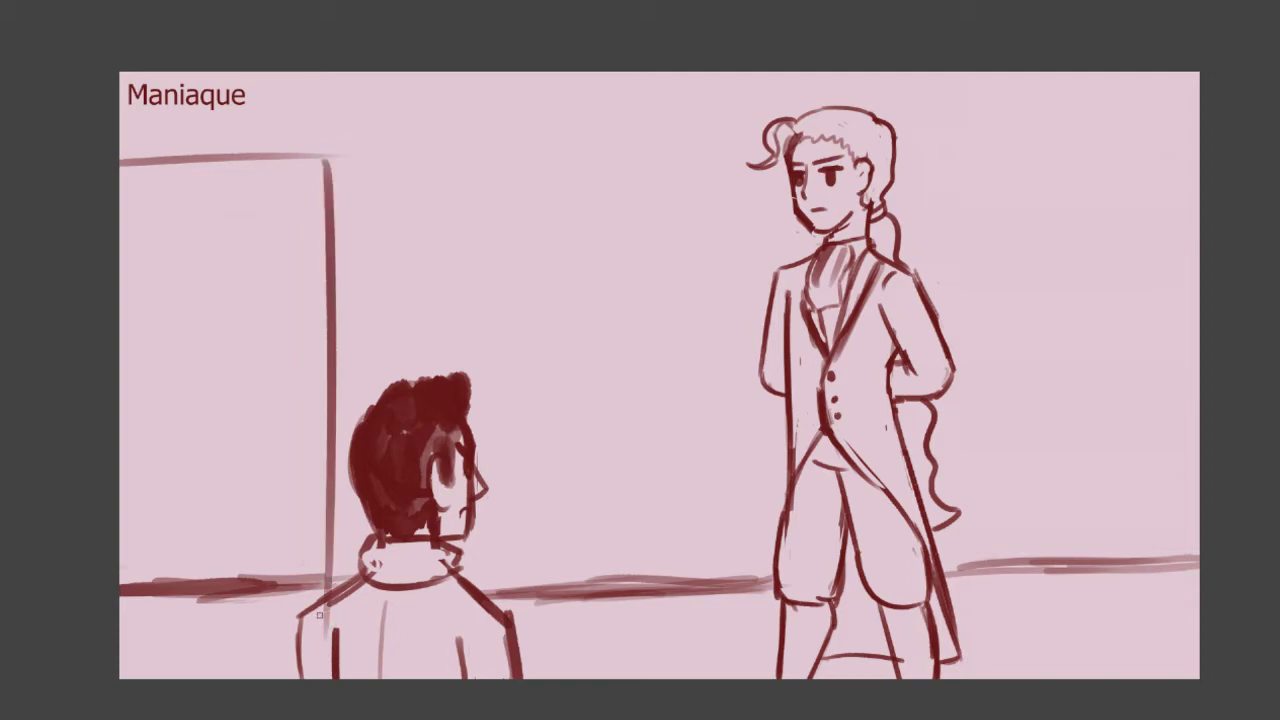
- Draw the inner edges of the frame behind the second figure and join its corners with diagonal lines
{"action": "left_click_drag", "start_coordinate": [278, 200], "coordinate": [271, 566]}
{"action": "key", "text": "ctrl+z"}
{"action": "left_click_drag", "start_coordinate": [283, 206], "coordinate": [293, 605]}
{"action": "mouse_move", "coordinate": [283, 204]}
{"action": "left_mouse_down"}
{"action": "mouse_move", "coordinate": [309, 161]}
{"action": "mouse_move", "coordinate": [120, 205]}
{"action": "left_mouse_up"}
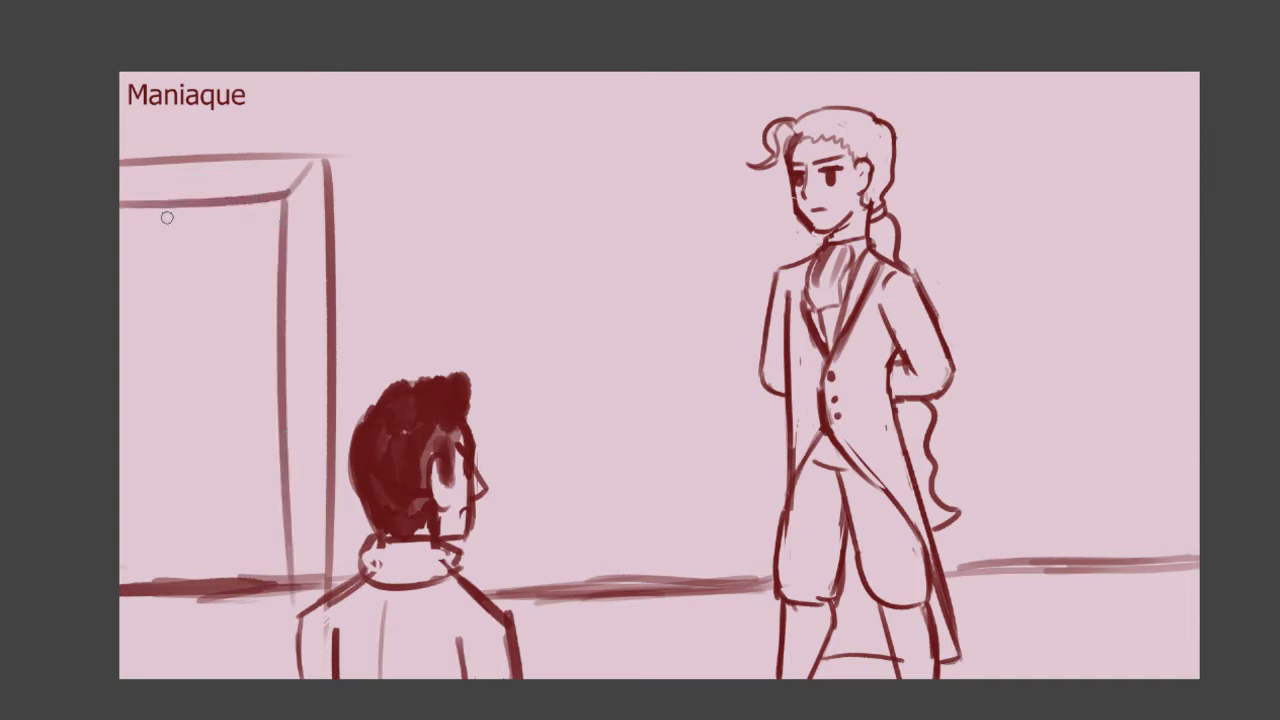
{"action": "left_click_drag", "start_coordinate": [282, 564], "coordinate": [119, 575]}
{"action": "key", "text": "ctrl+z"}
{"action": "left_click_drag", "start_coordinate": [286, 537], "coordinate": [80, 555]}
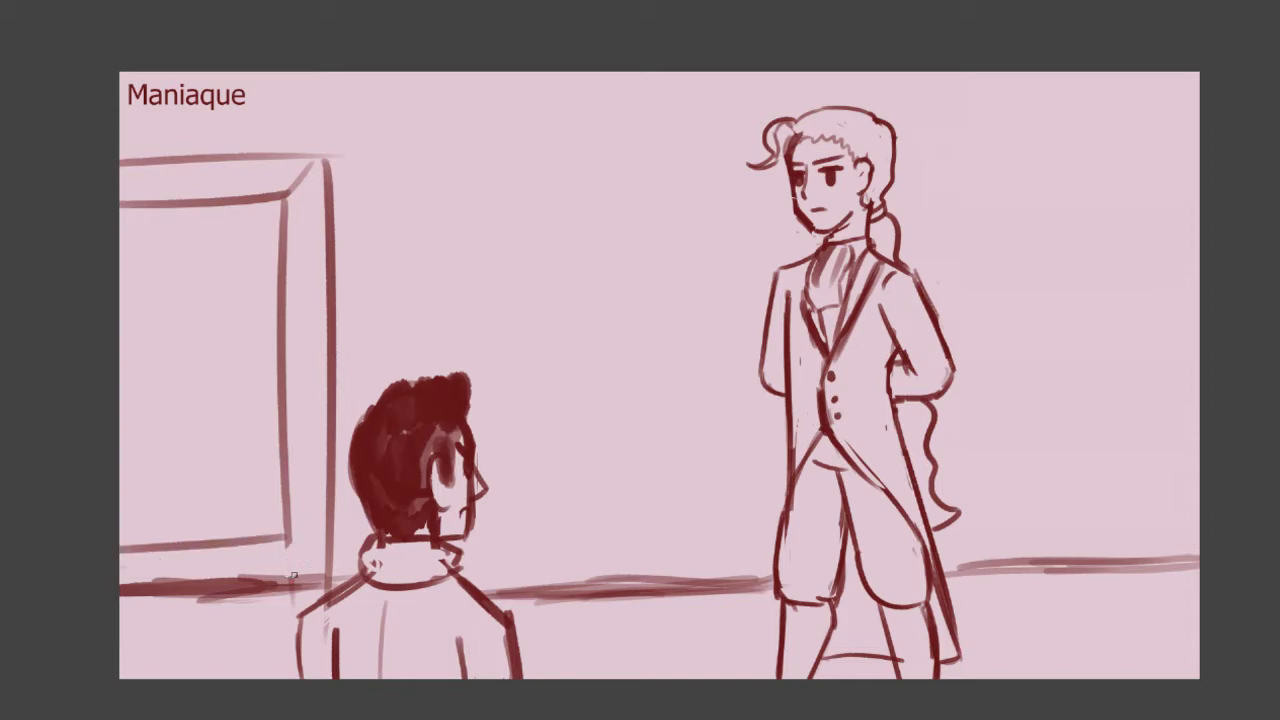
{"action": "left_click_drag", "start_coordinate": [287, 538], "coordinate": [332, 588]}
- Fill three dark vertical strips inside the first frame, leaving pale bars between them, and darken the inner top and bottom edges
{"action": "mouse_move", "coordinate": [260, 205]}
{"action": "left_mouse_down"}
{"action": "mouse_move", "coordinate": [261, 327]}
{"action": "mouse_move", "coordinate": [275, 229]}
{"action": "mouse_move", "coordinate": [275, 212]}
{"action": "mouse_move", "coordinate": [259, 290]}
{"action": "mouse_move", "coordinate": [270, 490]}
{"action": "left_mouse_up"}
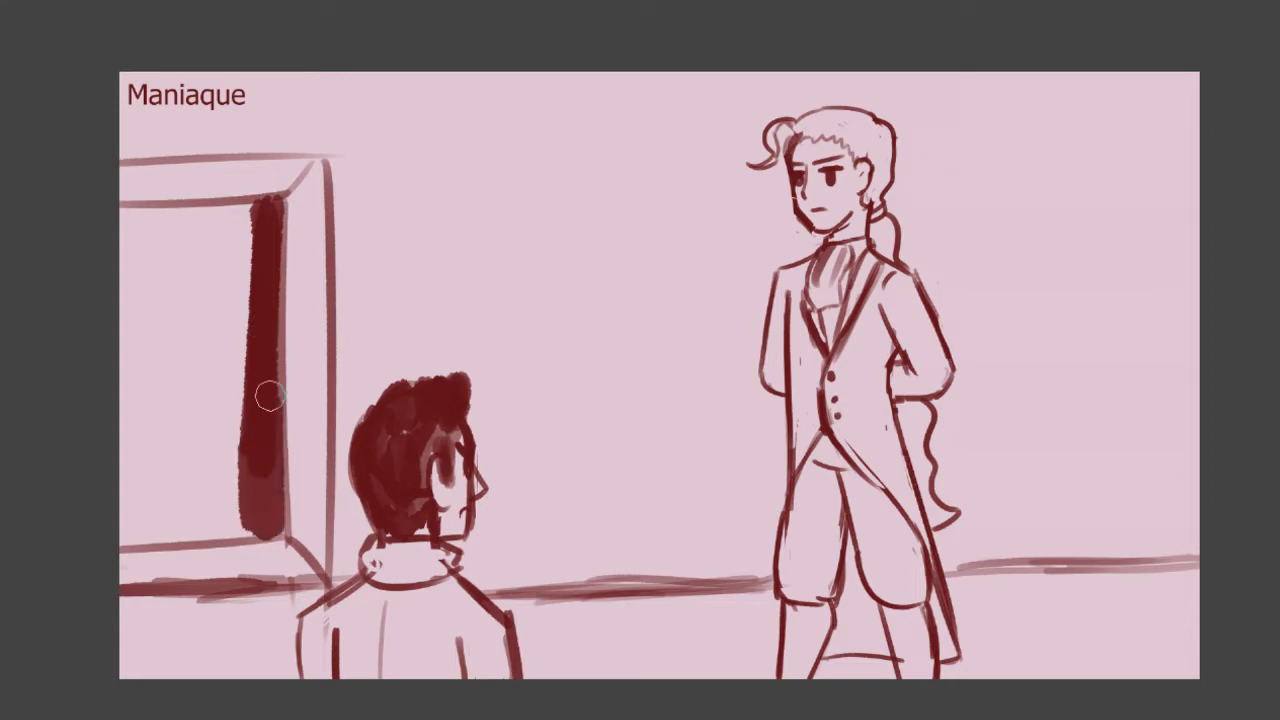
{"action": "mouse_move", "coordinate": [209, 214]}
{"action": "left_mouse_down"}
{"action": "mouse_move", "coordinate": [194, 491]}
{"action": "mouse_move", "coordinate": [208, 468]}
{"action": "mouse_move", "coordinate": [171, 263]}
{"action": "mouse_move", "coordinate": [180, 390]}
{"action": "mouse_move", "coordinate": [183, 245]}
{"action": "mouse_move", "coordinate": [180, 495]}
{"action": "mouse_move", "coordinate": [174, 291]}
{"action": "left_mouse_up"}
{"action": "left_click_drag", "start_coordinate": [136, 218], "coordinate": [123, 374]}
{"action": "key", "text": "ctrl+z"}
{"action": "left_click_drag", "start_coordinate": [131, 217], "coordinate": [123, 512]}
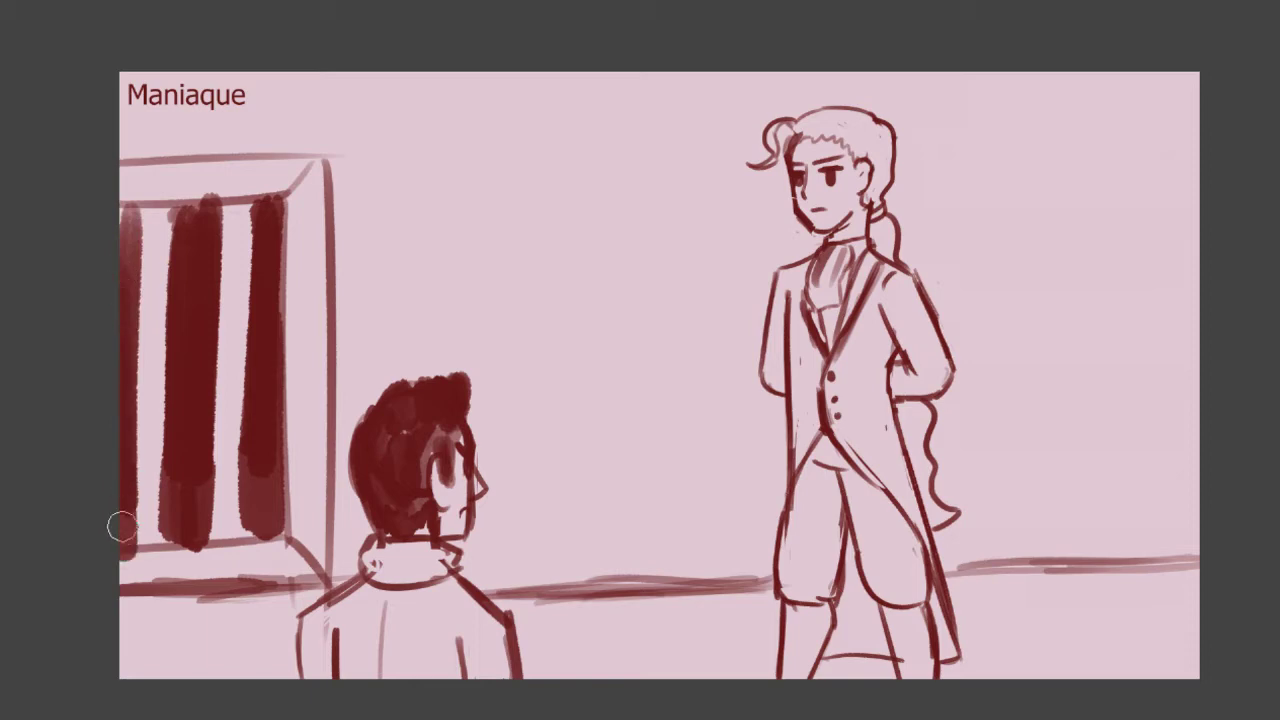
{"action": "mouse_move", "coordinate": [112, 232]}
{"action": "left_mouse_down"}
{"action": "mouse_move", "coordinate": [196, 208]}
{"action": "mouse_move", "coordinate": [128, 202]}
{"action": "mouse_move", "coordinate": [201, 204]}
{"action": "mouse_move", "coordinate": [106, 211]}
{"action": "mouse_move", "coordinate": [286, 200]}
{"action": "left_mouse_up"}
{"action": "key", "text": "ctrl+z"}
{"action": "mouse_move", "coordinate": [271, 535]}
{"action": "left_mouse_down"}
{"action": "mouse_move", "coordinate": [230, 539]}
{"action": "mouse_move", "coordinate": [275, 536]}
{"action": "left_mouse_up"}
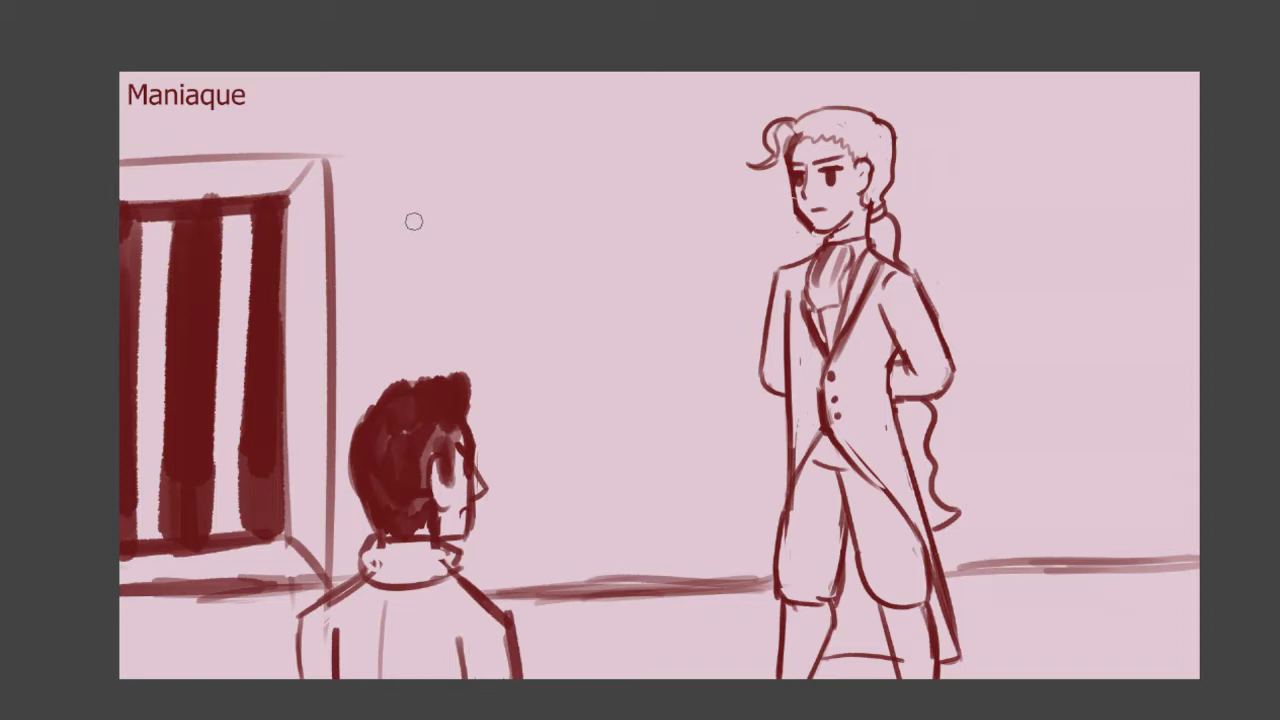
- Draw the near side and top edge of a second large frame on the wall between the figures, meeting the standing man's head
{"action": "left_click_drag", "start_coordinate": [532, 160], "coordinate": [546, 532]}
{"action": "key", "text": "ctrl+z"}
{"action": "key", "text": "ctrl+z"}
{"action": "left_click_drag", "start_coordinate": [521, 164], "coordinate": [532, 466]}
{"action": "left_click_drag", "start_coordinate": [531, 260], "coordinate": [547, 575]}
{"action": "left_click_drag", "start_coordinate": [534, 380], "coordinate": [539, 580]}
{"action": "left_click_drag", "start_coordinate": [533, 382], "coordinate": [535, 470]}
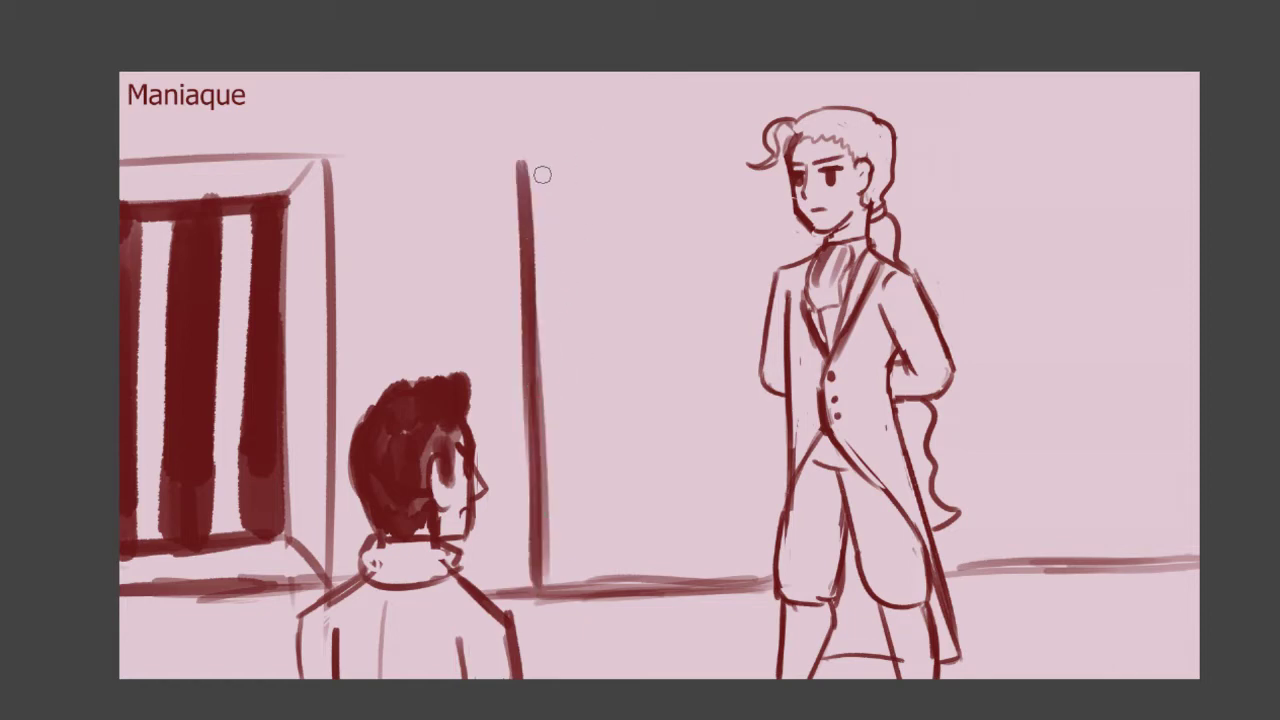
{"action": "left_click_drag", "start_coordinate": [520, 157], "coordinate": [765, 145]}
{"action": "left_click_drag", "start_coordinate": [678, 147], "coordinate": [765, 148]}
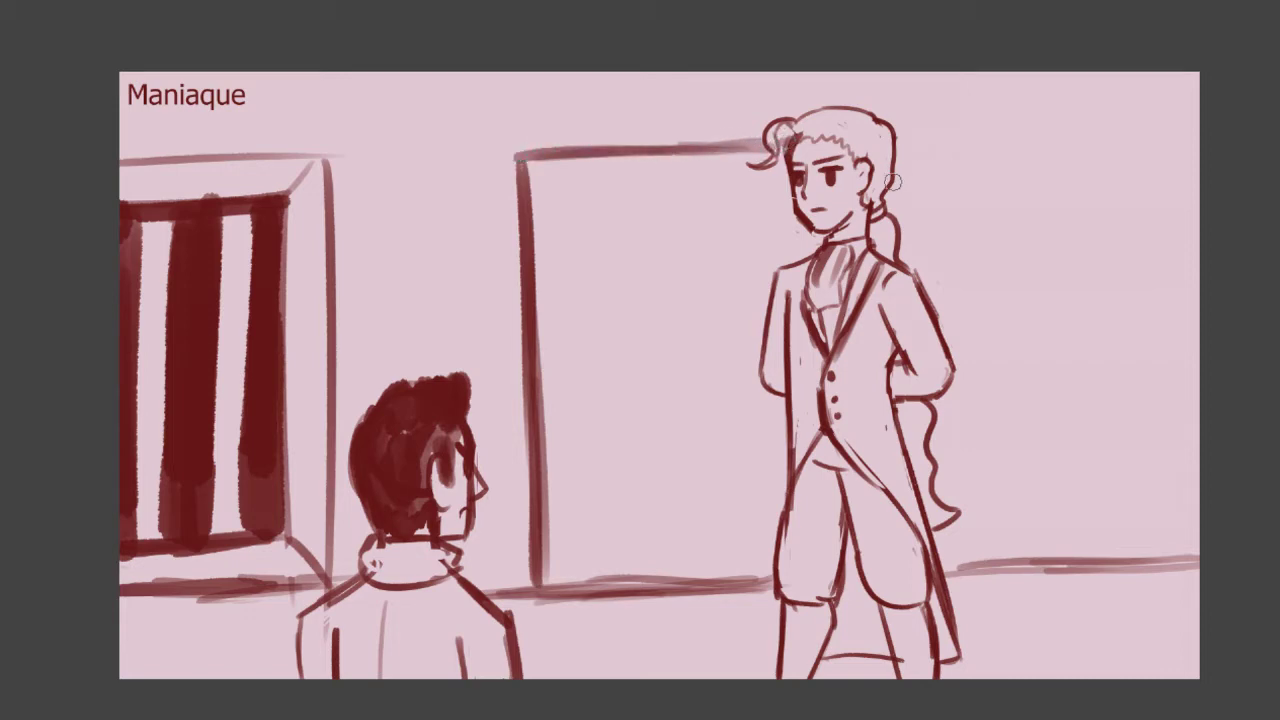
- Complete the second frame's far side behind the standing man down to the floor line, and thicken the floor line beyond it
{"action": "mouse_move", "coordinate": [897, 142]}
{"action": "left_mouse_down"}
{"action": "mouse_move", "coordinate": [967, 140]}
{"action": "mouse_move", "coordinate": [976, 500]}
{"action": "left_mouse_up"}
{"action": "key", "text": "ctrl+z"}
{"action": "mouse_move", "coordinate": [961, 141]}
{"action": "left_mouse_down"}
{"action": "mouse_move", "coordinate": [978, 367]}
{"action": "mouse_move", "coordinate": [966, 428]}
{"action": "mouse_move", "coordinate": [997, 573]}
{"action": "mouse_move", "coordinate": [971, 601]}
{"action": "left_mouse_up"}
{"action": "key", "text": "ctrl+z"}
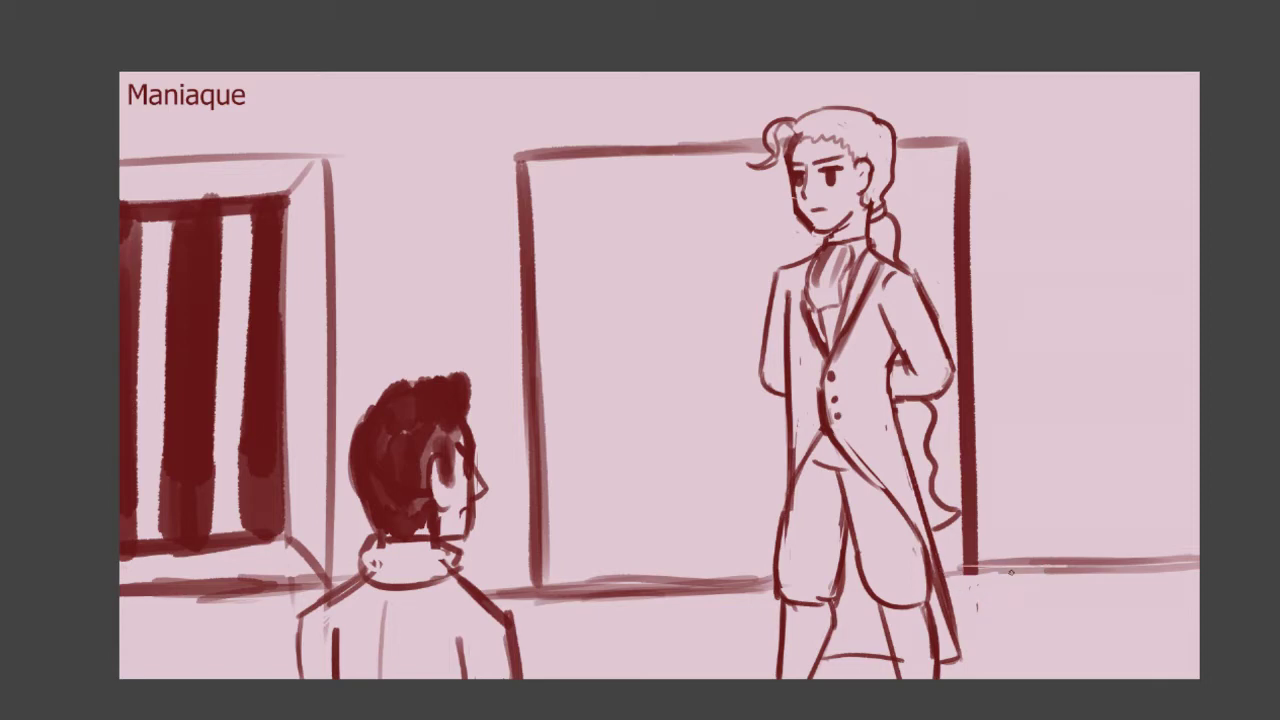
{"action": "left_click_drag", "start_coordinate": [964, 562], "coordinate": [1254, 550]}
{"action": "left_click_drag", "start_coordinate": [1080, 565], "coordinate": [1197, 559]}
{"action": "left_click_drag", "start_coordinate": [780, 584], "coordinate": [594, 592]}
{"action": "key", "text": "ctrl+z"}
{"action": "mouse_move", "coordinate": [762, 580]}
{"action": "left_mouse_down"}
{"action": "mouse_move", "coordinate": [522, 586]}
{"action": "mouse_move", "coordinate": [498, 598]}
{"action": "left_mouse_up"}
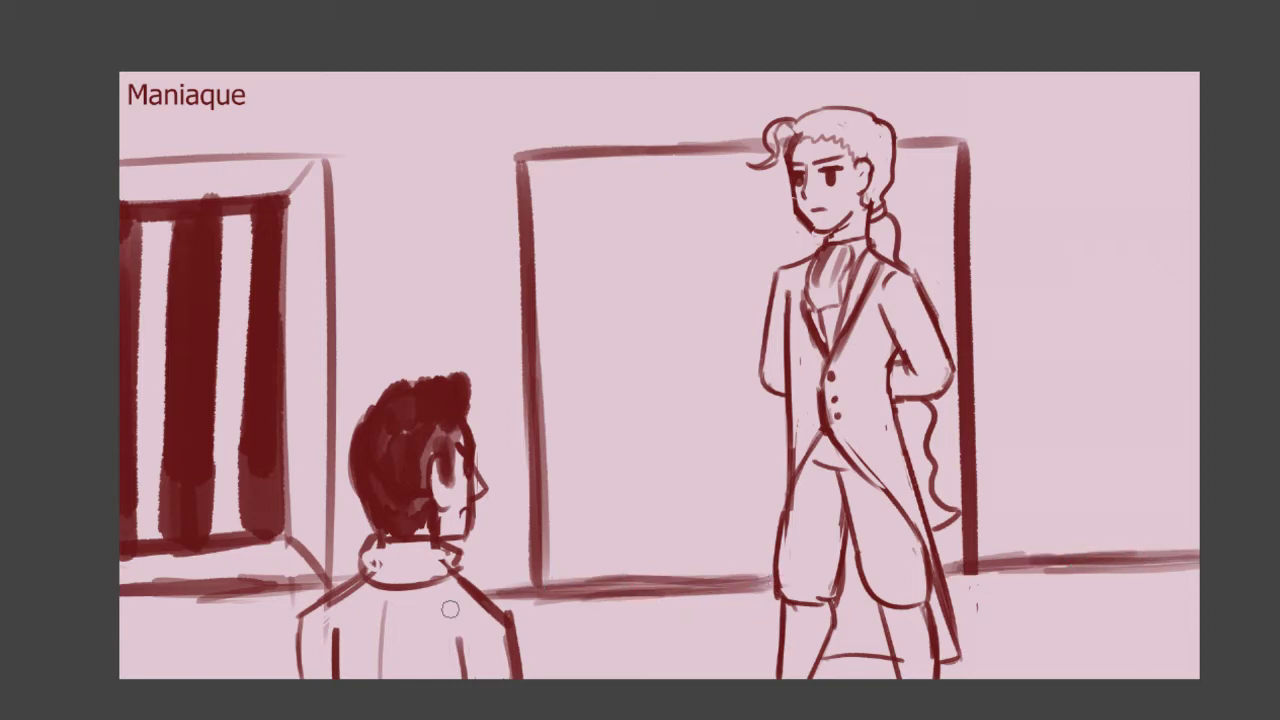
- Draw the inner side, top and bottom edges of the central frame, continuing them behind the standing man
{"action": "left_click_drag", "start_coordinate": [575, 185], "coordinate": [561, 520]}
{"action": "key", "text": "ctrl+z"}
{"action": "left_click_drag", "start_coordinate": [578, 184], "coordinate": [582, 550]}
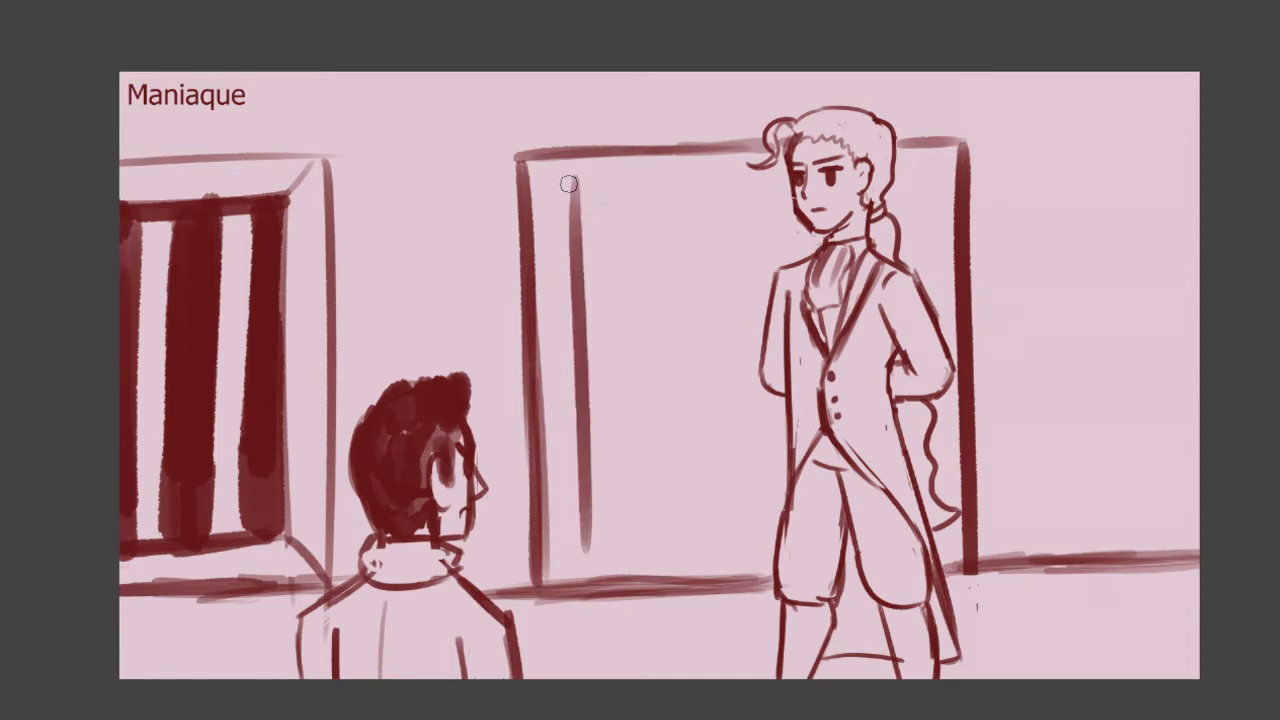
{"action": "left_click_drag", "start_coordinate": [570, 185], "coordinate": [756, 182]}
{"action": "left_click_drag", "start_coordinate": [660, 186], "coordinate": [782, 177]}
{"action": "key", "text": "ctrl+z"}
{"action": "mouse_move", "coordinate": [655, 185]}
{"action": "left_mouse_down"}
{"action": "mouse_move", "coordinate": [790, 178]}
{"action": "mouse_move", "coordinate": [590, 186]}
{"action": "left_mouse_up"}
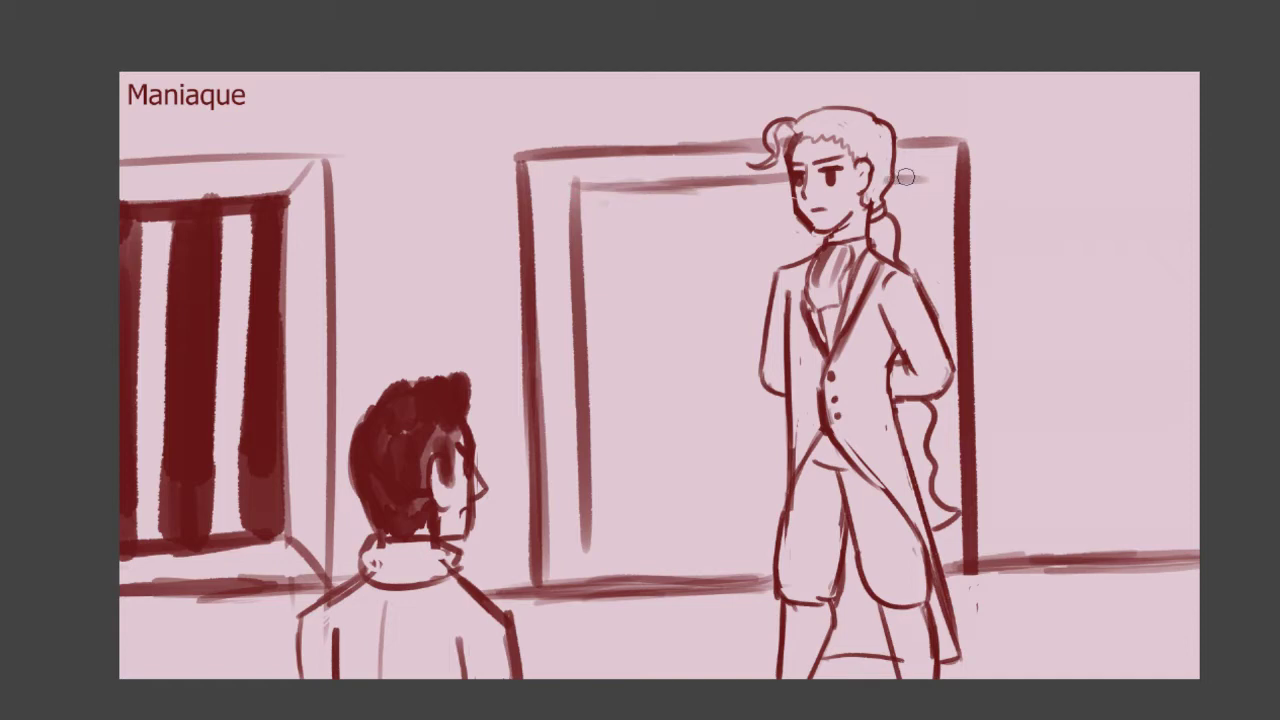
{"action": "left_click_drag", "start_coordinate": [914, 176], "coordinate": [920, 284]}
{"action": "mouse_move", "coordinate": [594, 541]}
{"action": "left_mouse_down"}
{"action": "mouse_move", "coordinate": [828, 546]}
{"action": "mouse_move", "coordinate": [720, 528]}
{"action": "mouse_move", "coordinate": [832, 517]}
{"action": "left_mouse_up"}
{"action": "key", "text": "ctrl+z"}
- Fill a wide dark vertical strip along the inner side of the central frame farthest from the standing man
{"action": "left_click_drag", "start_coordinate": [634, 194], "coordinate": [633, 486]}
{"action": "key", "text": "ctrl+z"}
{"action": "left_click_drag", "start_coordinate": [588, 198], "coordinate": [604, 525]}
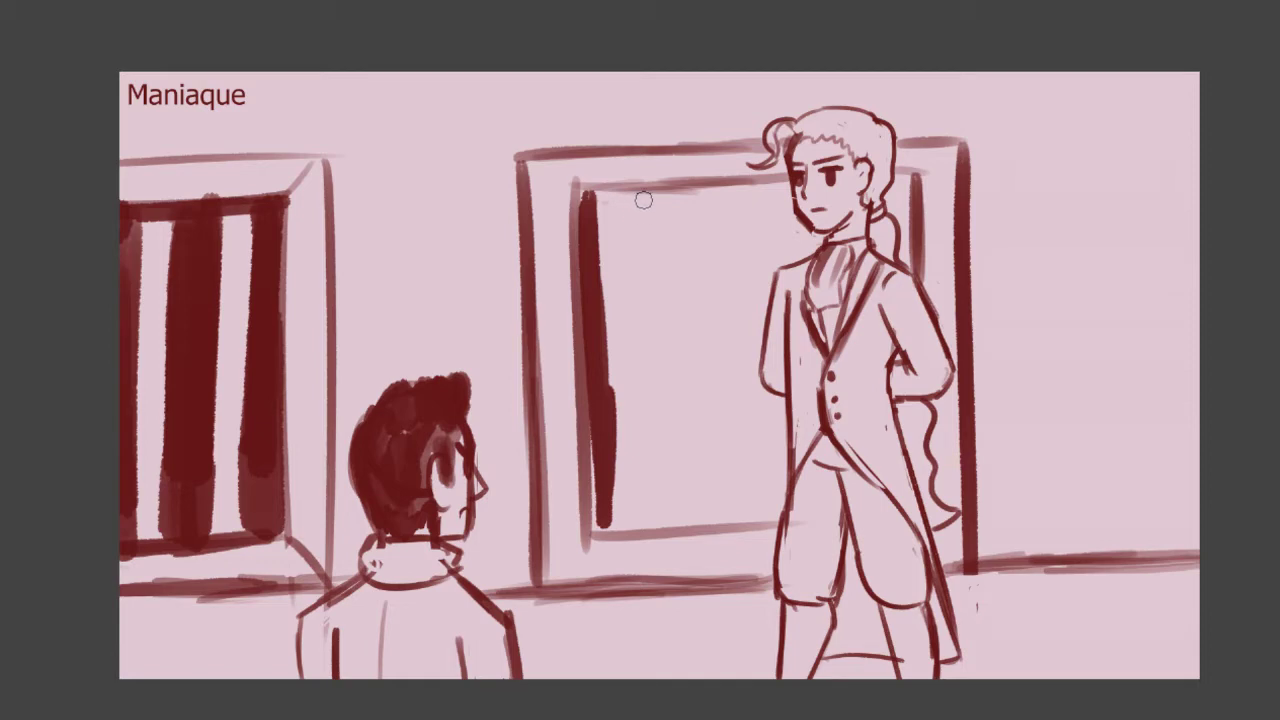
{"action": "left_click_drag", "start_coordinate": [622, 195], "coordinate": [625, 434]}
{"action": "left_click_drag", "start_coordinate": [612, 230], "coordinate": [608, 454]}
{"action": "mouse_move", "coordinate": [605, 190]}
{"action": "left_mouse_down"}
{"action": "mouse_move", "coordinate": [612, 233]}
{"action": "mouse_move", "coordinate": [606, 200]}
{"action": "mouse_move", "coordinate": [592, 195]}
{"action": "mouse_move", "coordinate": [588, 212]}
{"action": "left_mouse_up"}
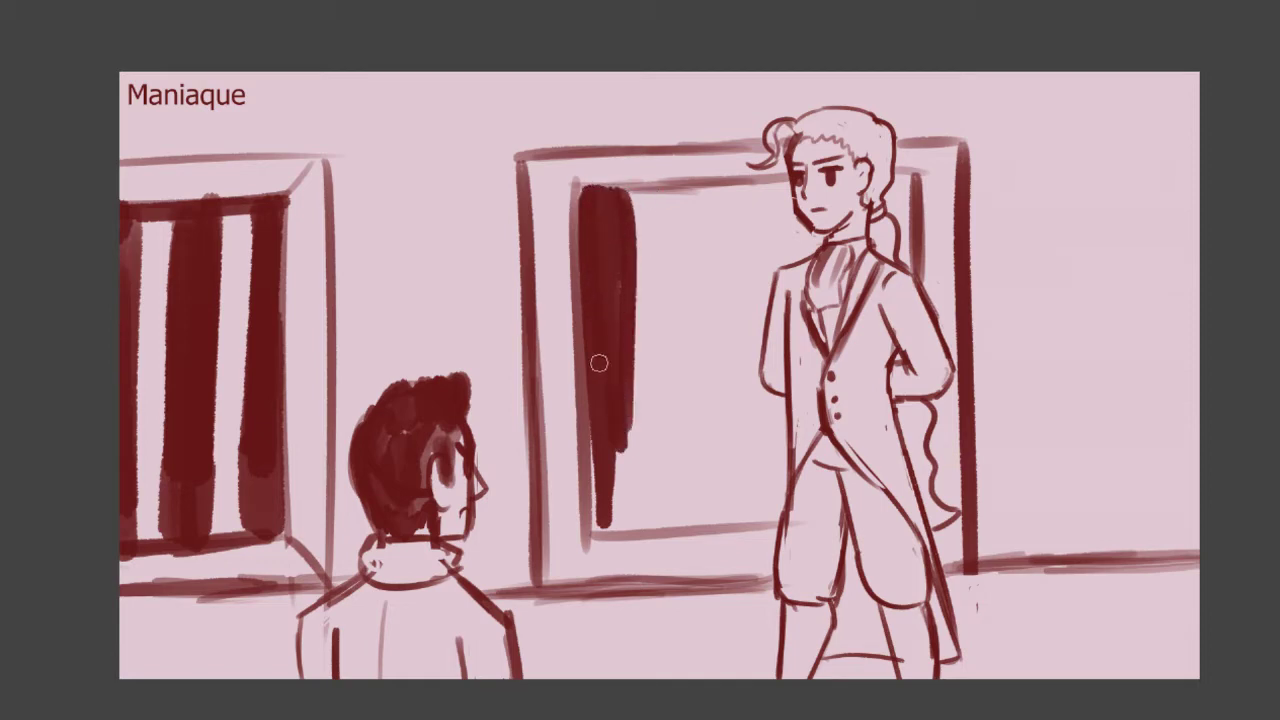
{"action": "mouse_move", "coordinate": [609, 420]}
{"action": "left_mouse_down"}
{"action": "mouse_move", "coordinate": [620, 520]}
{"action": "mouse_move", "coordinate": [620, 400]}
{"action": "mouse_move", "coordinate": [615, 500]}
{"action": "mouse_move", "coordinate": [600, 527]}
{"action": "mouse_move", "coordinate": [626, 528]}
{"action": "left_mouse_up"}
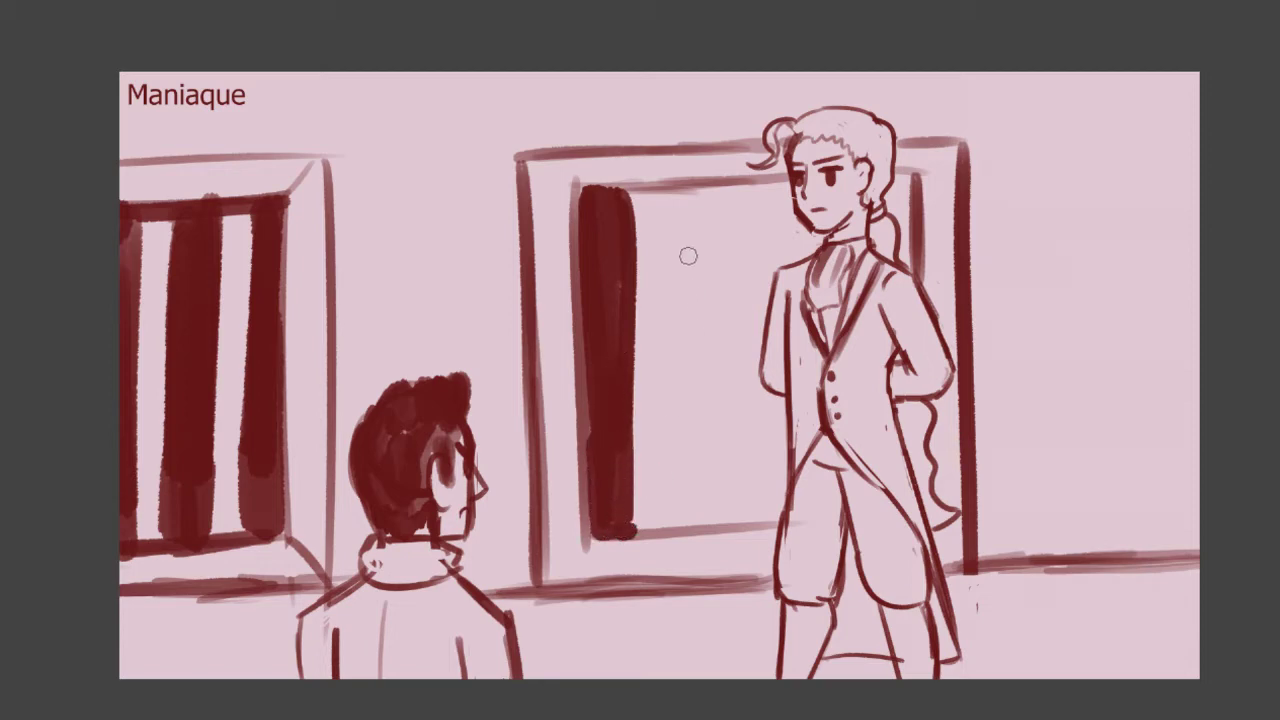
- Fill a second wide dark strip in the central frame, leaving a narrow pale bar between it and the first
{"action": "left_click_drag", "start_coordinate": [672, 200], "coordinate": [677, 453]}
{"action": "key", "text": "ctrl+z"}
{"action": "left_click_drag", "start_coordinate": [664, 202], "coordinate": [667, 538]}
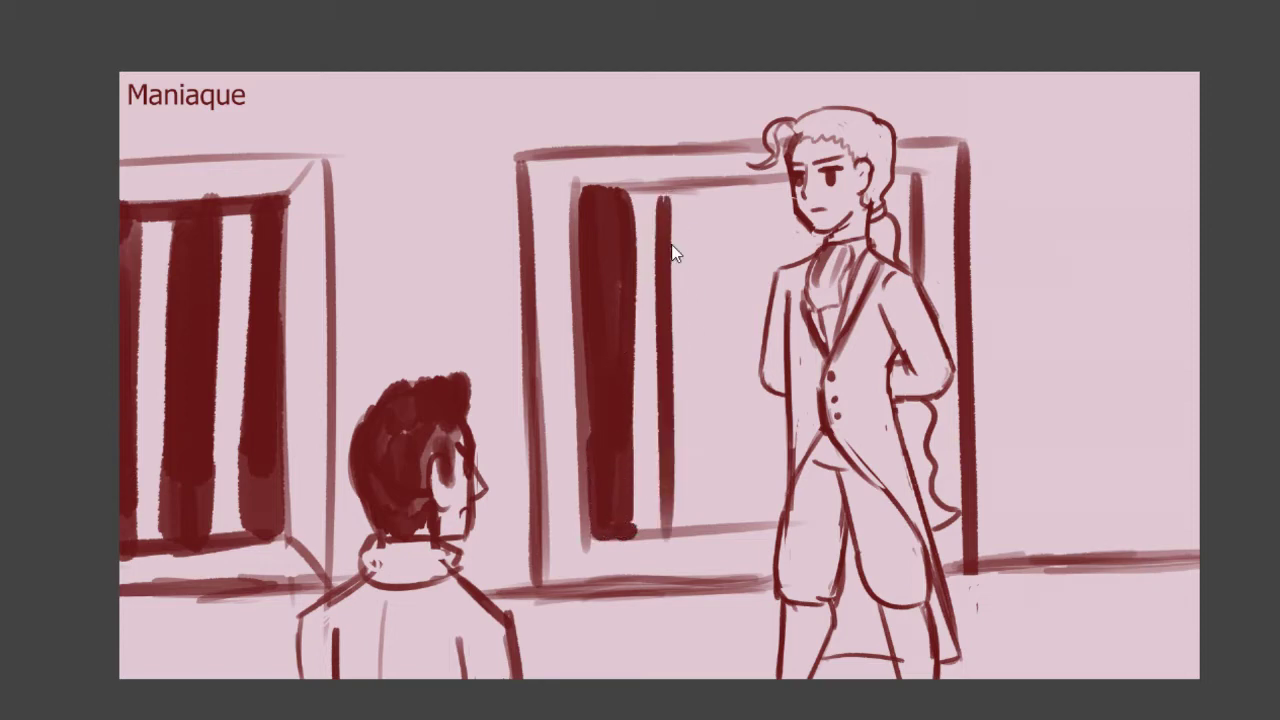
{"action": "left_click_drag", "start_coordinate": [664, 196], "coordinate": [677, 503]}
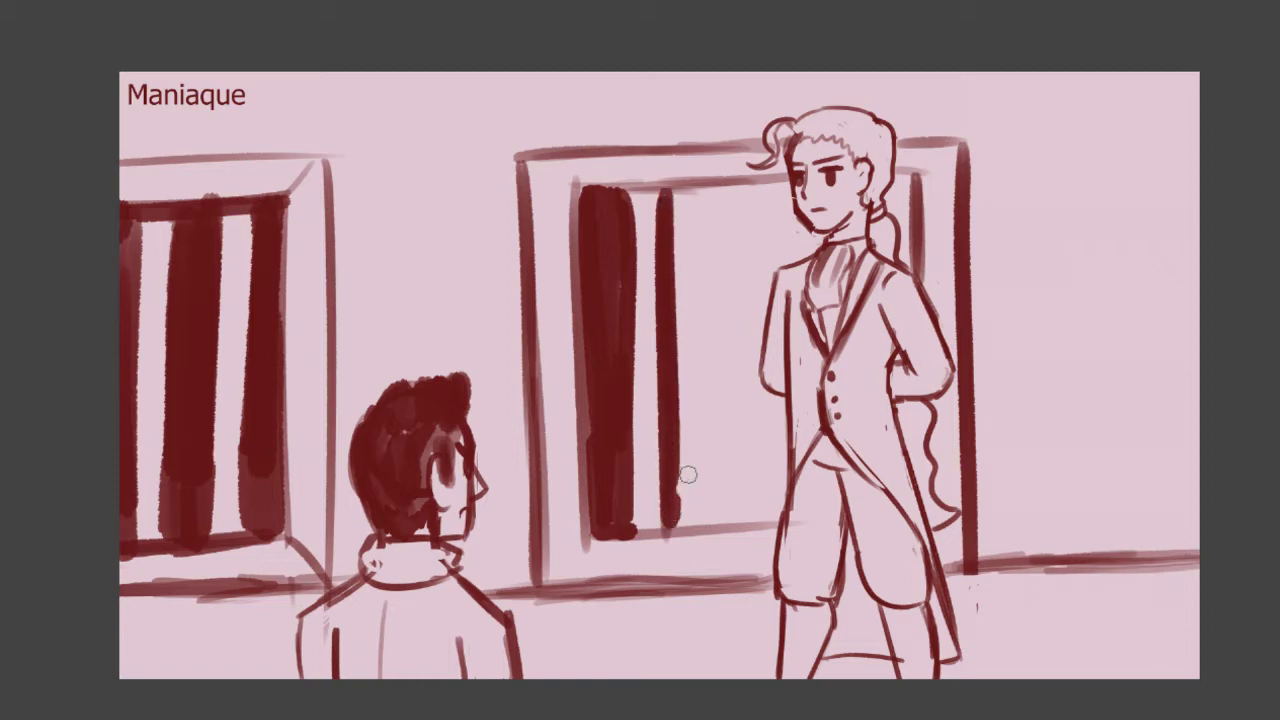
{"action": "left_click_drag", "start_coordinate": [735, 186], "coordinate": [724, 432]}
{"action": "left_click_drag", "start_coordinate": [712, 228], "coordinate": [704, 428]}
{"action": "mouse_move", "coordinate": [688, 271]}
{"action": "left_mouse_down"}
{"action": "mouse_move", "coordinate": [669, 294]}
{"action": "mouse_move", "coordinate": [682, 195]}
{"action": "mouse_move", "coordinate": [688, 240]}
{"action": "mouse_move", "coordinate": [722, 193]}
{"action": "mouse_move", "coordinate": [698, 190]}
{"action": "left_mouse_up"}
{"action": "left_click_drag", "start_coordinate": [720, 434], "coordinate": [724, 524]}
{"action": "mouse_move", "coordinate": [692, 436]}
{"action": "left_mouse_down"}
{"action": "mouse_move", "coordinate": [682, 518]}
{"action": "mouse_move", "coordinate": [731, 420]}
{"action": "mouse_move", "coordinate": [730, 510]}
{"action": "mouse_move", "coordinate": [664, 517]}
{"action": "left_mouse_up"}
- Fill the dark gaps of the central frame around the standing man's head, ponytail, elbow and coat
{"action": "mouse_move", "coordinate": [781, 182]}
{"action": "left_mouse_down"}
{"action": "mouse_move", "coordinate": [776, 250]}
{"action": "mouse_move", "coordinate": [784, 189]}
{"action": "mouse_move", "coordinate": [810, 245]}
{"action": "mouse_move", "coordinate": [792, 257]}
{"action": "left_mouse_up"}
{"action": "left_click_drag", "start_coordinate": [778, 188], "coordinate": [779, 223]}
{"action": "mouse_move", "coordinate": [772, 405]}
{"action": "left_mouse_down"}
{"action": "mouse_move", "coordinate": [774, 535]}
{"action": "mouse_move", "coordinate": [784, 500]}
{"action": "left_mouse_up"}
{"action": "left_click_drag", "start_coordinate": [782, 430], "coordinate": [782, 465]}
{"action": "left_click_drag", "start_coordinate": [902, 181], "coordinate": [906, 270]}
- Outline a third frame cut off by the canvas edge beyond the standing man, with an inner side edge and diagonal top corner
{"action": "left_click_drag", "start_coordinate": [1122, 162], "coordinate": [1128, 562]}
{"action": "key", "text": "ctrl+z"}
{"action": "left_click_drag", "start_coordinate": [1108, 140], "coordinate": [1132, 552]}
{"action": "left_click_drag", "start_coordinate": [1104, 144], "coordinate": [1256, 150]}
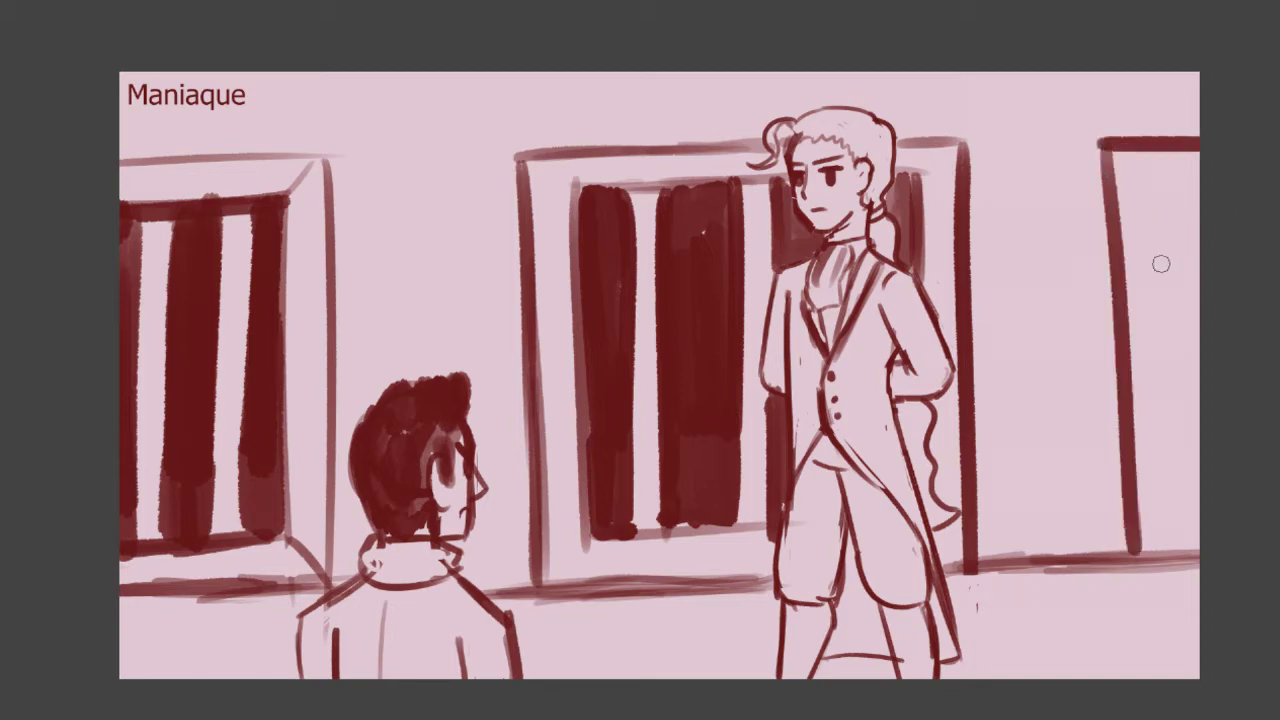
{"action": "left_click_drag", "start_coordinate": [1167, 198], "coordinate": [1184, 468]}
{"action": "left_click_drag", "start_coordinate": [1120, 160], "coordinate": [1162, 196]}
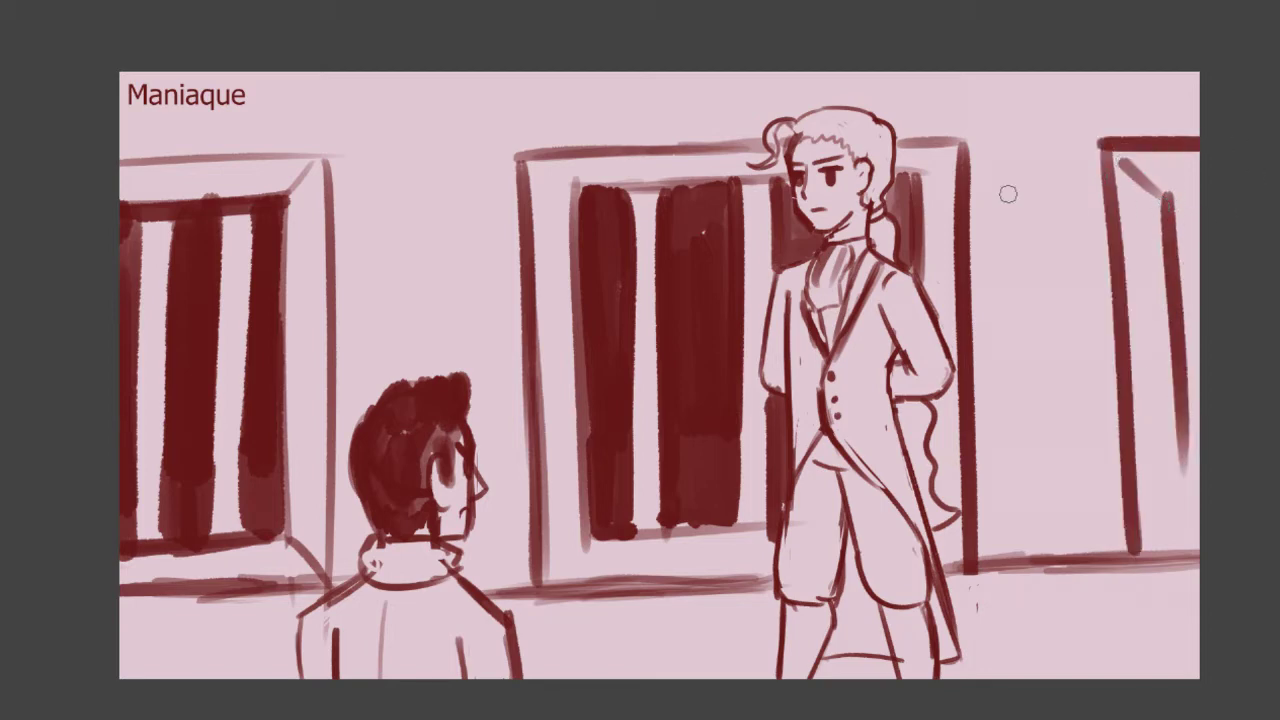
- Add diagonal corner lines to the central frame, then close the third frame's inner edges and lower corner and fill its opening dark
{"action": "left_click_drag", "start_coordinate": [928, 172], "coordinate": [950, 148]}
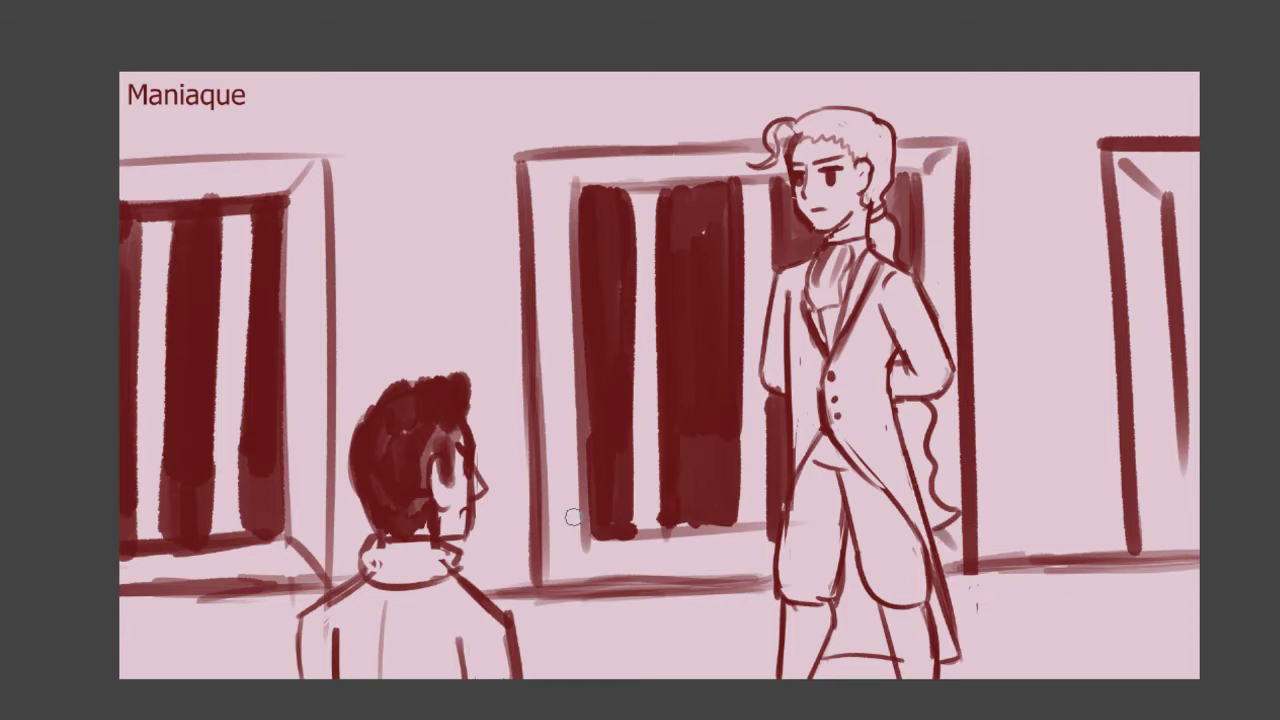
{"action": "left_click_drag", "start_coordinate": [587, 524], "coordinate": [556, 582]}
{"action": "left_click_drag", "start_coordinate": [1198, 189], "coordinate": [1164, 198]}
{"action": "mouse_move", "coordinate": [1168, 348]}
{"action": "left_mouse_down"}
{"action": "mouse_move", "coordinate": [1179, 515]}
{"action": "mouse_move", "coordinate": [1135, 552]}
{"action": "left_mouse_up"}
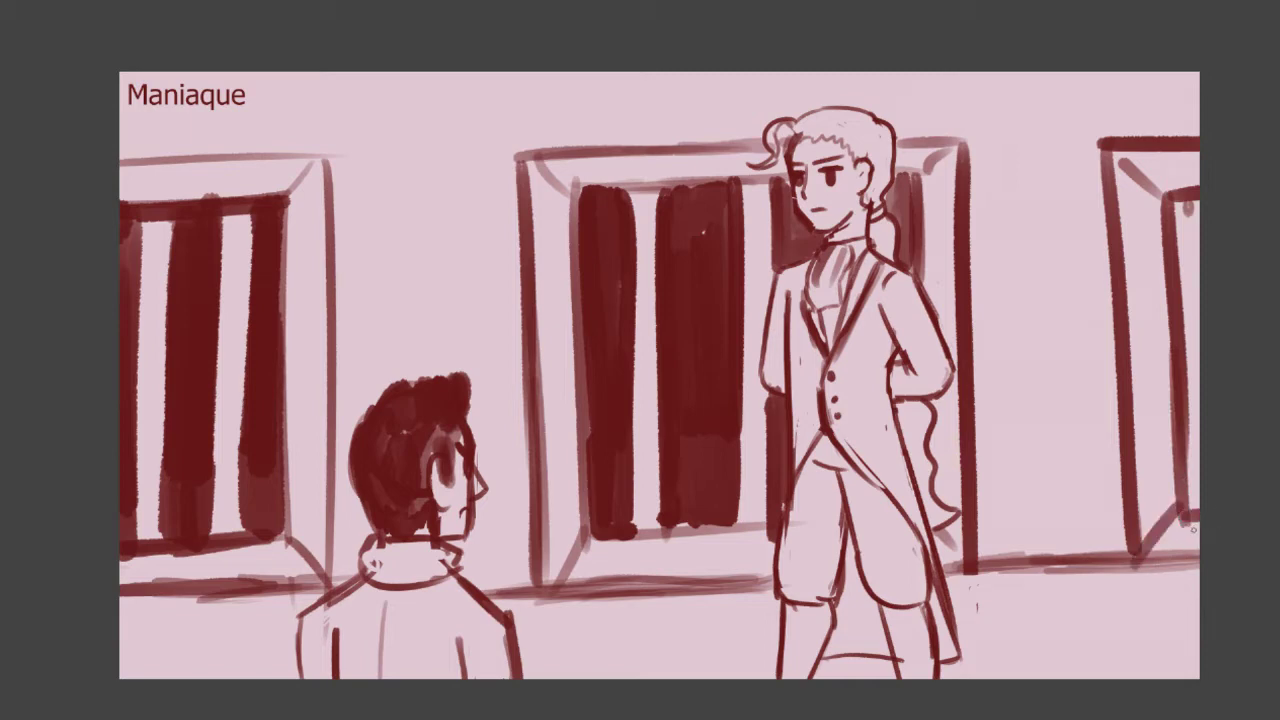
{"action": "mouse_move", "coordinate": [1186, 224]}
{"action": "left_mouse_down"}
{"action": "mouse_move", "coordinate": [1188, 480]}
{"action": "mouse_move", "coordinate": [1190, 210]}
{"action": "mouse_move", "coordinate": [1188, 347]}
{"action": "left_mouse_up"}
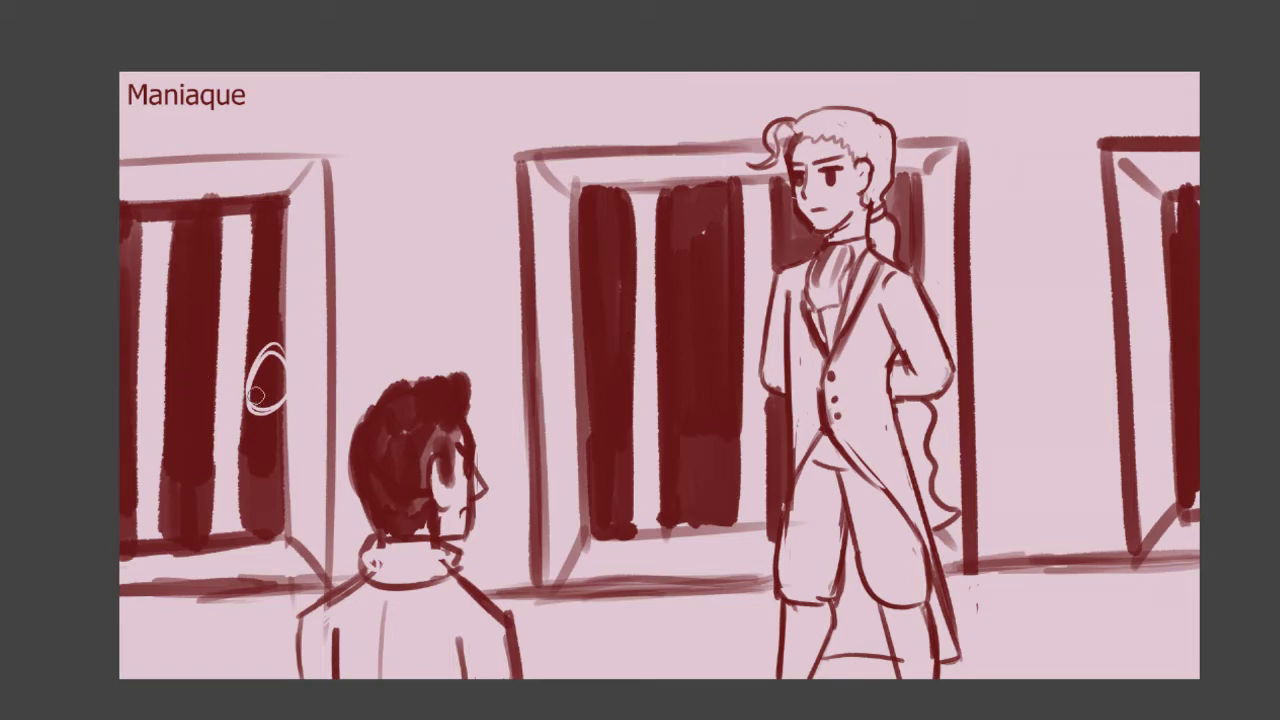
- Clear a rounded patch at the inner edge of the first barred frame and draw a padlock's arched shackle there
{"action": "mouse_move", "coordinate": [274, 405]}
{"action": "left_mouse_down"}
{"action": "mouse_move", "coordinate": [269, 363]}
{"action": "mouse_move", "coordinate": [284, 354]}
{"action": "mouse_move", "coordinate": [291, 365]}
{"action": "left_mouse_up"}
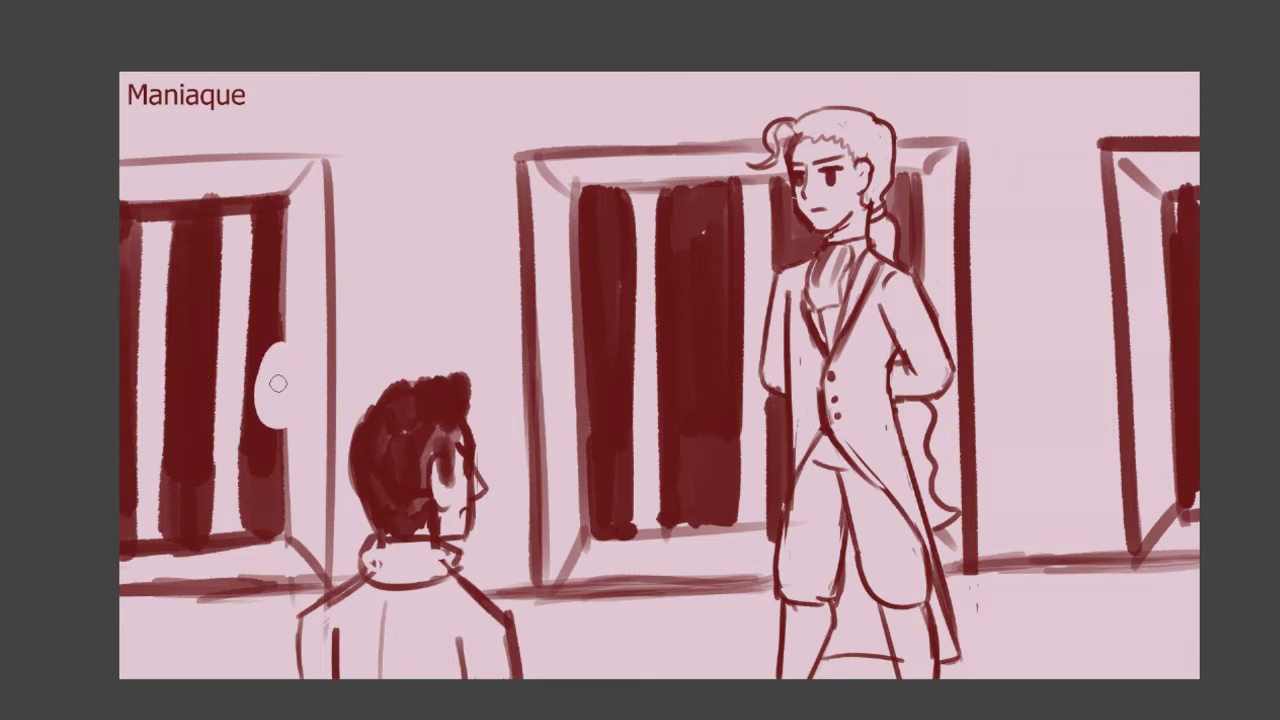
{"action": "scroll", "coordinate": [280, 387], "scroll_direction": "up", "scroll_amount": 3}
{"action": "key", "text": "b"}
{"action": "mouse_move", "coordinate": [314, 265]}
{"action": "left_mouse_down"}
{"action": "mouse_move", "coordinate": [256, 381]}
{"action": "mouse_move", "coordinate": [285, 255]}
{"action": "mouse_move", "coordinate": [355, 340]}
{"action": "left_mouse_up"}
{"action": "key", "text": "ctrl+z"}
{"action": "mouse_move", "coordinate": [268, 294]}
{"action": "left_mouse_down"}
{"action": "mouse_move", "coordinate": [266, 319]}
{"action": "mouse_move", "coordinate": [305, 335]}
{"action": "mouse_move", "coordinate": [285, 340]}
{"action": "mouse_move", "coordinate": [314, 357]}
{"action": "mouse_move", "coordinate": [226, 367]}
{"action": "mouse_move", "coordinate": [405, 328]}
{"action": "left_mouse_up"}
- Draw the padlock's squared body below the shackle and fill in a dark keyhole at its centre
{"action": "mouse_move", "coordinate": [212, 375]}
{"action": "left_mouse_down"}
{"action": "mouse_move", "coordinate": [238, 505]}
{"action": "mouse_move", "coordinate": [388, 472]}
{"action": "left_mouse_up"}
{"action": "left_click_drag", "start_coordinate": [386, 330], "coordinate": [392, 470]}
{"action": "left_click_drag", "start_coordinate": [286, 400], "coordinate": [296, 482]}
{"action": "mouse_move", "coordinate": [318, 428]}
{"action": "left_mouse_down"}
{"action": "mouse_move", "coordinate": [322, 474]}
{"action": "mouse_move", "coordinate": [306, 436]}
{"action": "left_mouse_up"}
{"action": "mouse_move", "coordinate": [214, 343]}
{"action": "left_mouse_down"}
{"action": "mouse_move", "coordinate": [208, 504]}
{"action": "mouse_move", "coordinate": [203, 377]}
{"action": "mouse_move", "coordinate": [218, 414]}
{"action": "left_mouse_up"}
{"action": "scroll", "coordinate": [589, 659], "scroll_direction": "down", "scroll_amount": 4}
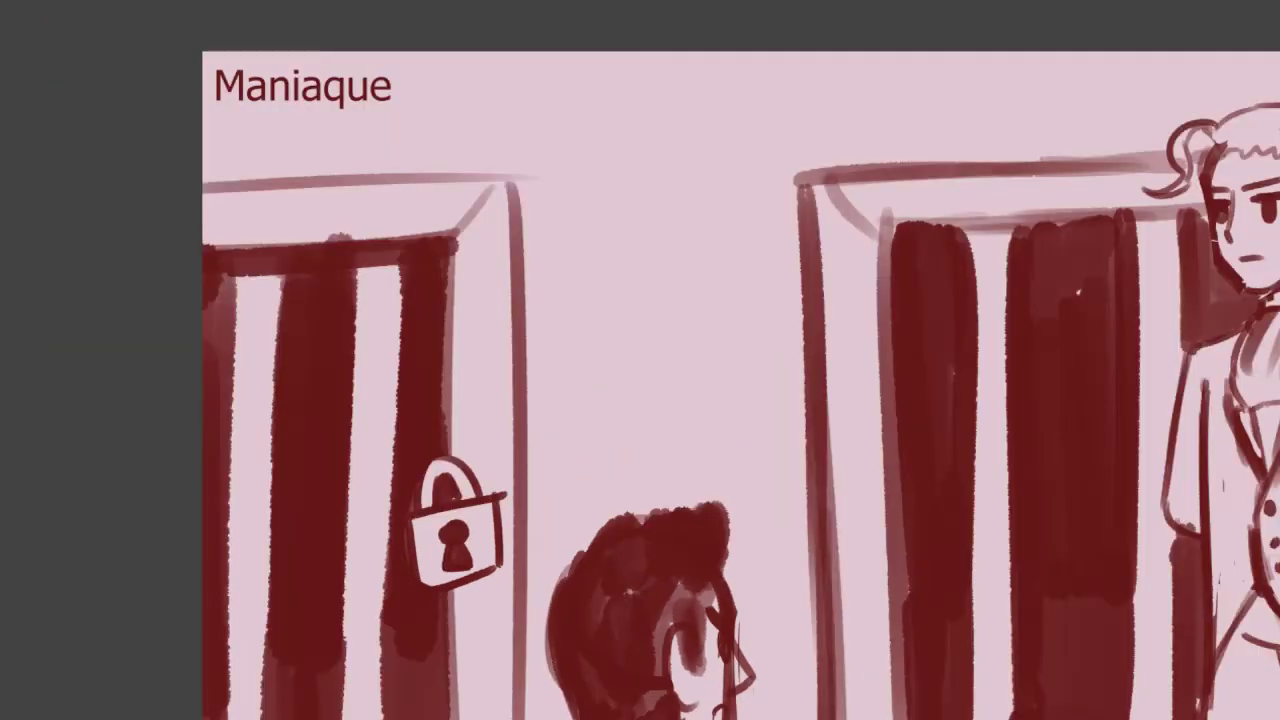
- Touch up the standing man's coat front edge and darken the central frame's diagonal corner lines
{"action": "scroll", "coordinate": [629, 500], "scroll_direction": "right", "scroll_amount": 7}
{"action": "scroll", "coordinate": [629, 343], "scroll_direction": "down", "scroll_amount": 1}
{"action": "scroll", "coordinate": [629, 343], "scroll_direction": "up", "scroll_amount": 1}
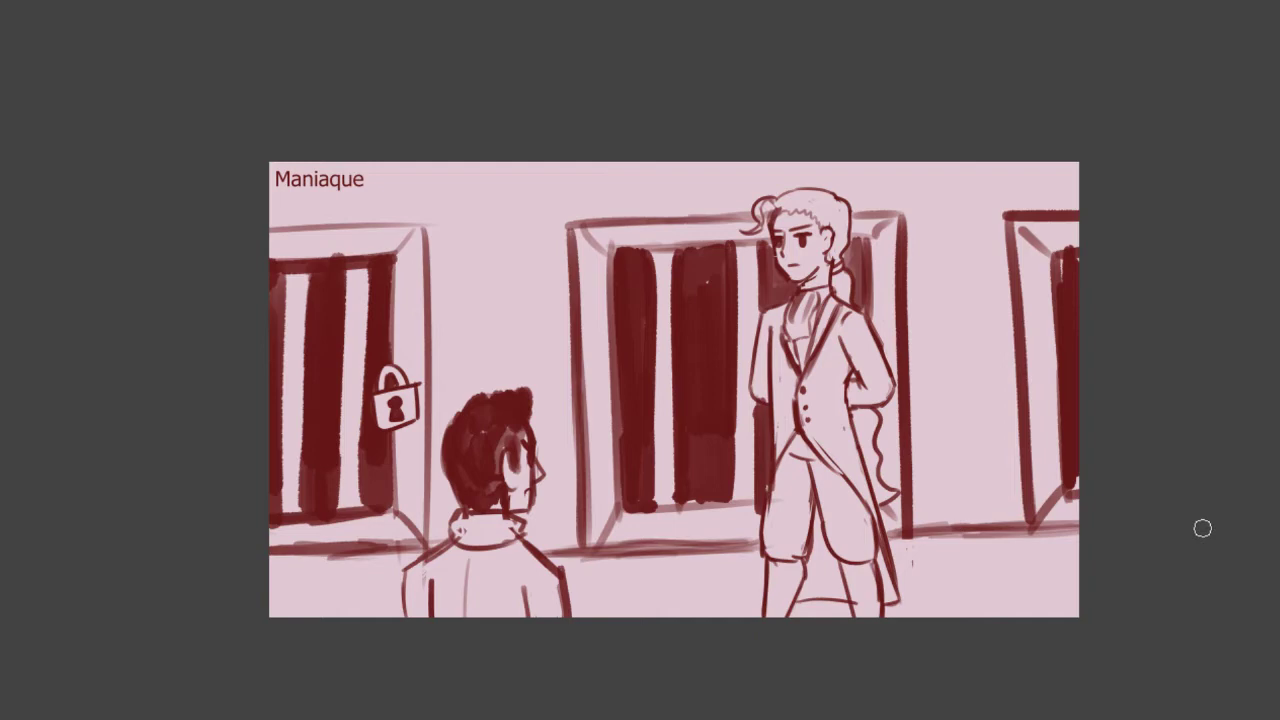
{"action": "scroll", "coordinate": [684, 492], "scroll_direction": "up", "scroll_amount": 1}
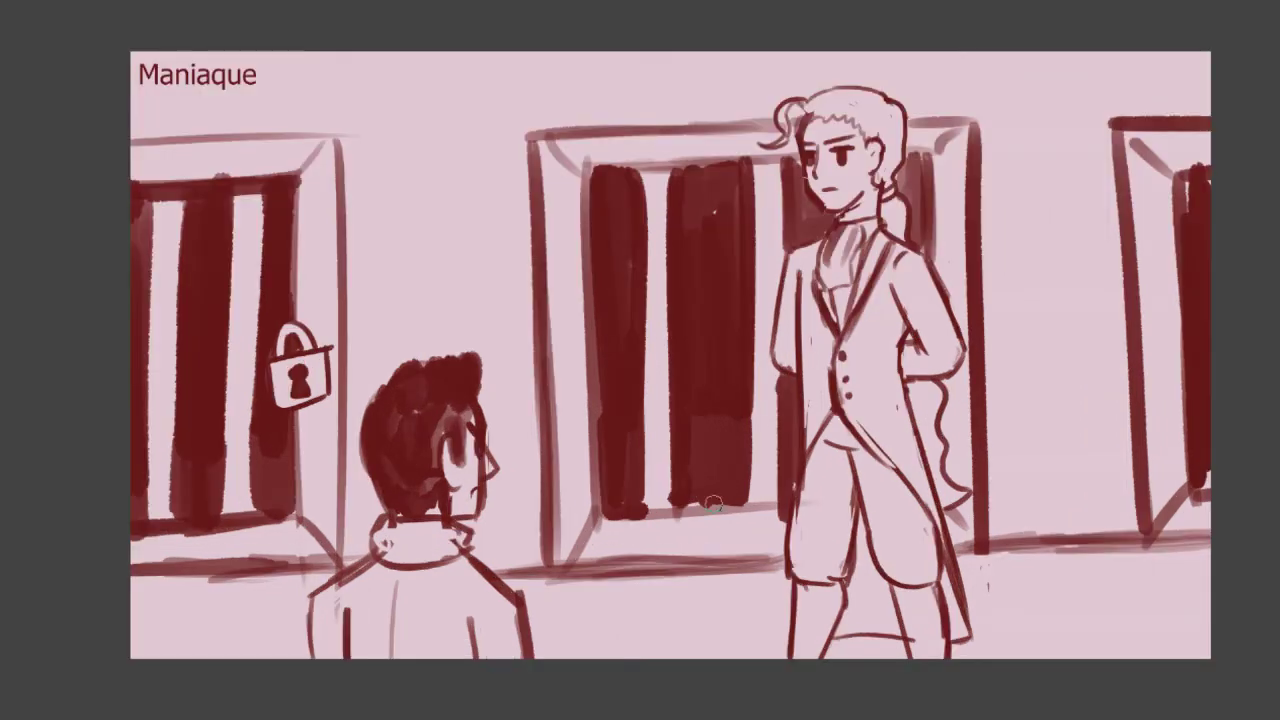
{"action": "mouse_move", "coordinate": [803, 277]}
{"action": "left_mouse_down"}
{"action": "mouse_move", "coordinate": [818, 407]}
{"action": "mouse_move", "coordinate": [802, 292]}
{"action": "mouse_move", "coordinate": [808, 429]}
{"action": "left_mouse_up"}
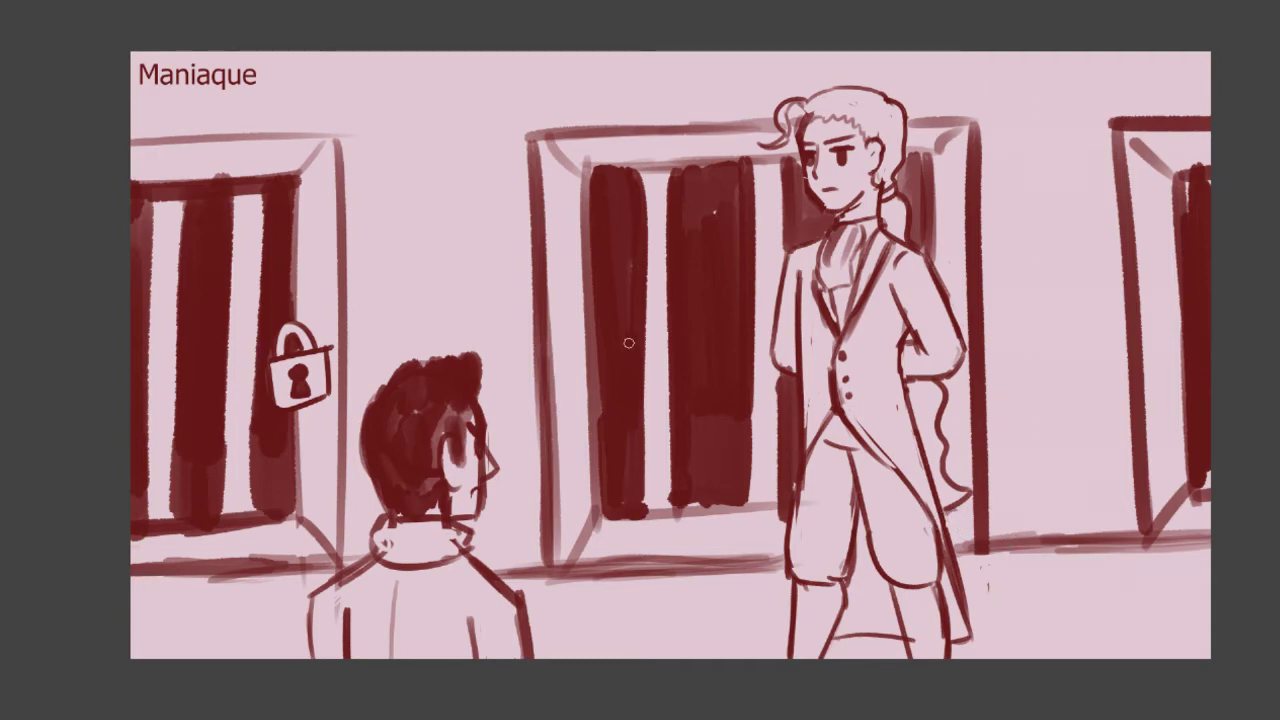
{"action": "left_click_drag", "start_coordinate": [948, 506], "coordinate": [966, 530]}
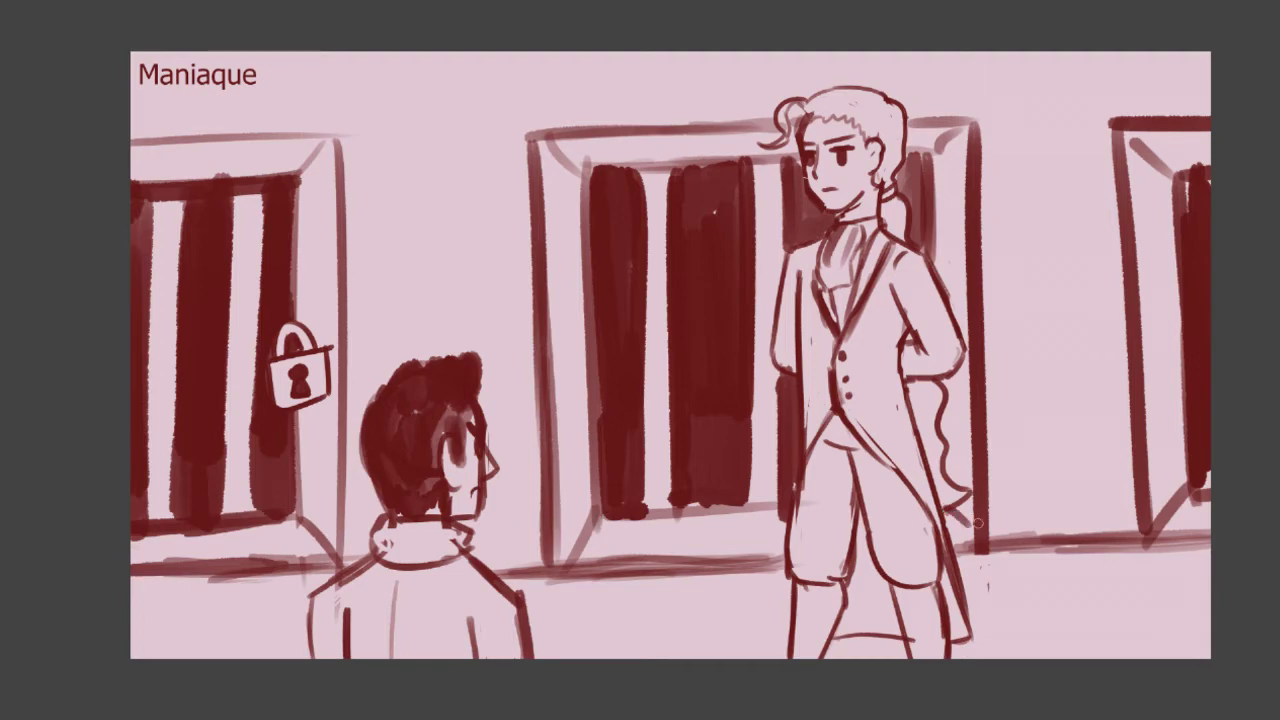
{"action": "left_click_drag", "start_coordinate": [948, 512], "coordinate": [974, 540]}
{"action": "mouse_move", "coordinate": [536, 140]}
{"action": "left_mouse_down"}
{"action": "mouse_move", "coordinate": [590, 170]}
{"action": "mouse_move", "coordinate": [574, 158]}
{"action": "left_mouse_up"}
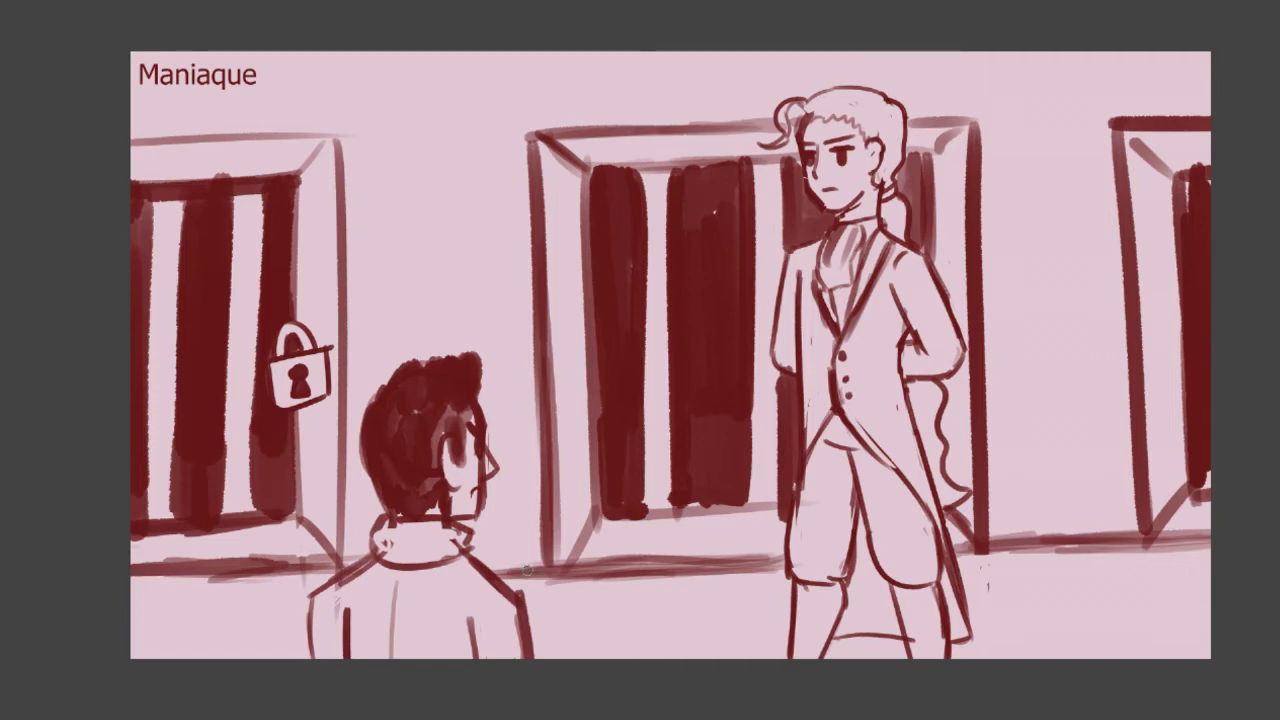
- Darken the central frame's lower corner diagonal and thicken the dark inner edge of its opening beside the first gap
{"action": "left_click_drag", "start_coordinate": [599, 522], "coordinate": [564, 564]}
{"action": "left_click_drag", "start_coordinate": [583, 174], "coordinate": [600, 420]}
{"action": "left_click_drag", "start_coordinate": [597, 350], "coordinate": [600, 496]}
{"action": "mouse_move", "coordinate": [594, 370]}
{"action": "left_mouse_down"}
{"action": "mouse_move", "coordinate": [594, 494]}
{"action": "mouse_move", "coordinate": [643, 348]}
{"action": "mouse_move", "coordinate": [596, 521]}
{"action": "left_mouse_up"}
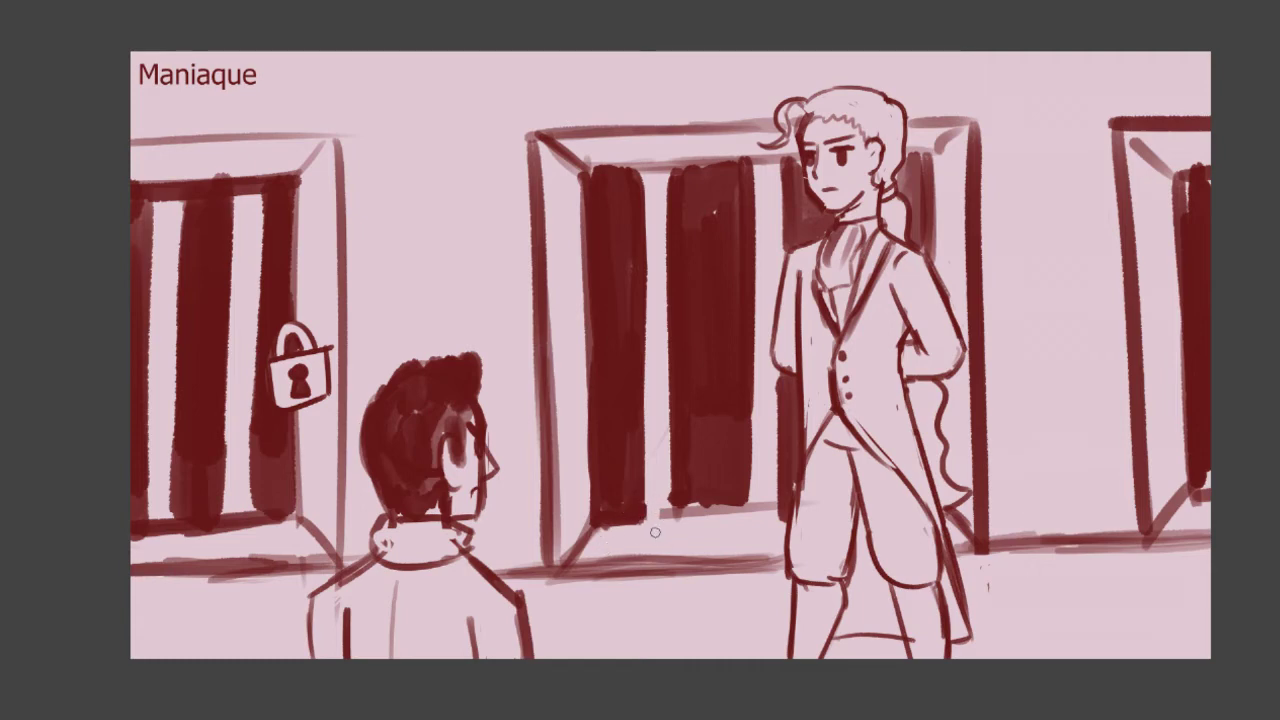
- Redraw the lower inner edge of the central frame as a dark line reaching the standing man's coat
{"action": "left_click_drag", "start_coordinate": [641, 520], "coordinate": [776, 502]}
{"action": "key", "text": "ctrl+z"}
{"action": "left_click_drag", "start_coordinate": [619, 524], "coordinate": [788, 514]}
{"action": "key", "text": "ctrl+z"}
{"action": "key", "text": "ctrl+z"}
{"action": "key", "text": "ctrl+z"}
{"action": "mouse_move", "coordinate": [622, 519]}
{"action": "left_mouse_down"}
{"action": "mouse_move", "coordinate": [781, 512]}
{"action": "mouse_move", "coordinate": [762, 513]}
{"action": "left_mouse_up"}
{"action": "mouse_move", "coordinate": [686, 495]}
{"action": "left_mouse_down"}
{"action": "mouse_move", "coordinate": [688, 510]}
{"action": "mouse_move", "coordinate": [738, 502]}
{"action": "left_mouse_up"}
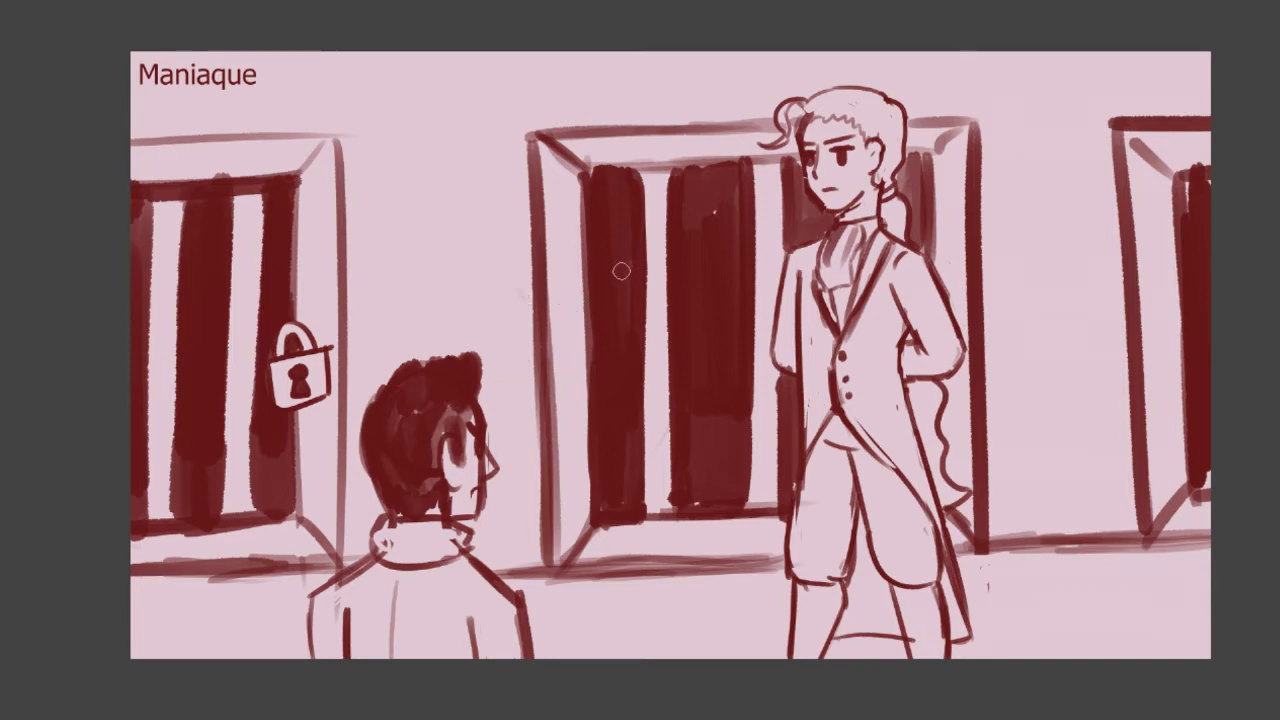
- Straighten the edges of the light bar between the first two dark gaps in the central cell
{"action": "left_click_drag", "start_coordinate": [643, 172], "coordinate": [638, 446]}
{"action": "key", "text": "ctrl+z"}
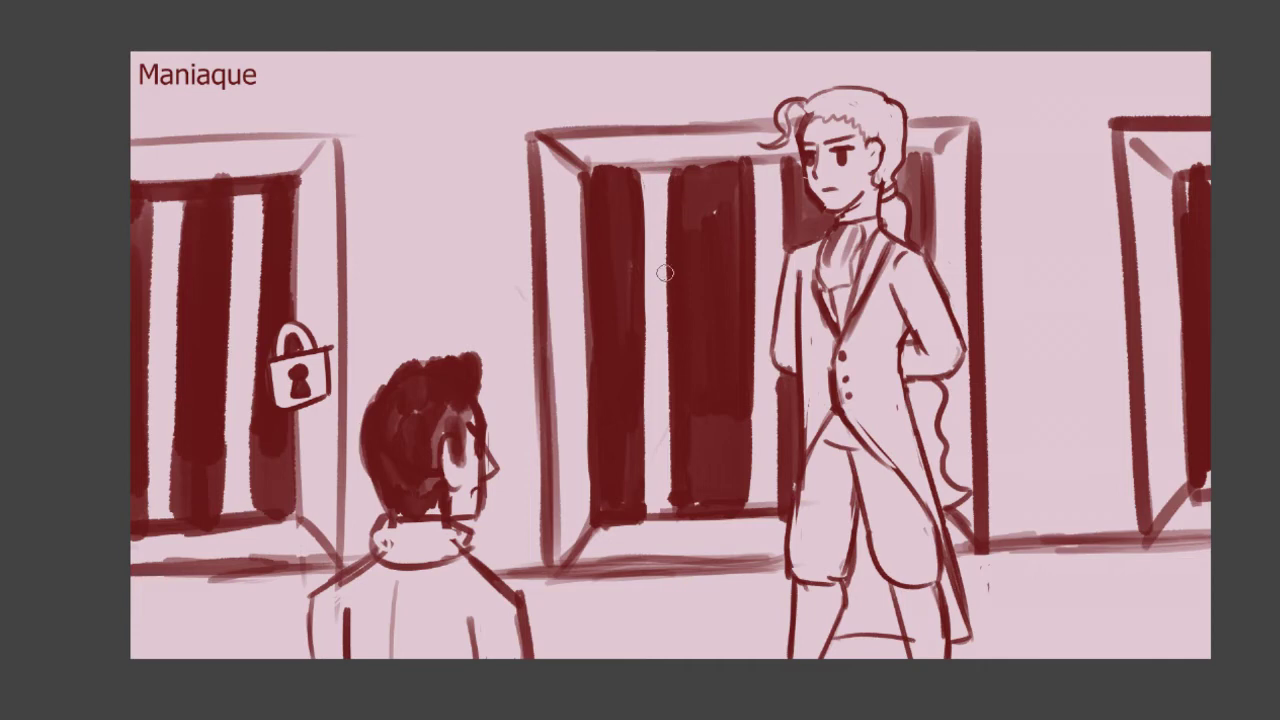
{"action": "left_click_drag", "start_coordinate": [665, 200], "coordinate": [661, 408]}
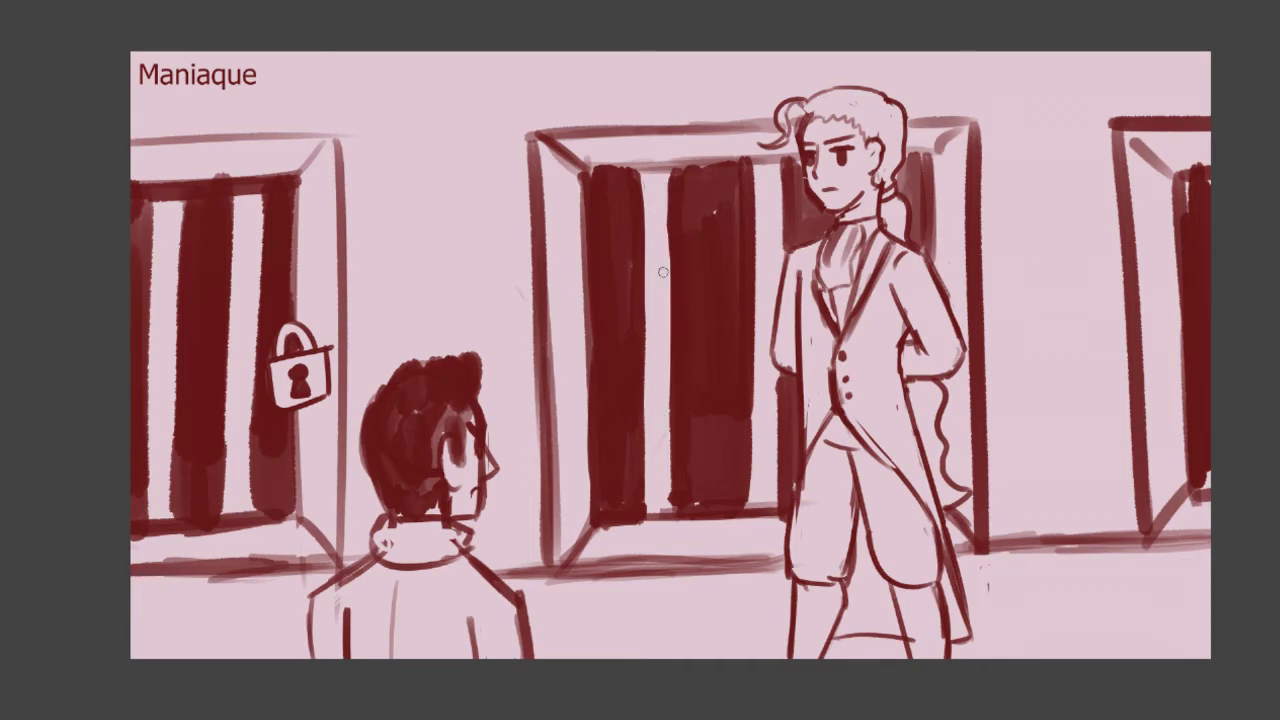
{"action": "left_click_drag", "start_coordinate": [674, 240], "coordinate": [674, 386]}
{"action": "left_click_drag", "start_coordinate": [668, 475], "coordinate": [671, 510]}
- Darken the upper and lower corner diagonals of the partly visible third frame
{"action": "scroll", "coordinate": [670, 355], "scroll_direction": "right", "scroll_amount": 4}
{"action": "scroll", "coordinate": [670, 355], "scroll_direction": "left", "scroll_amount": 1}
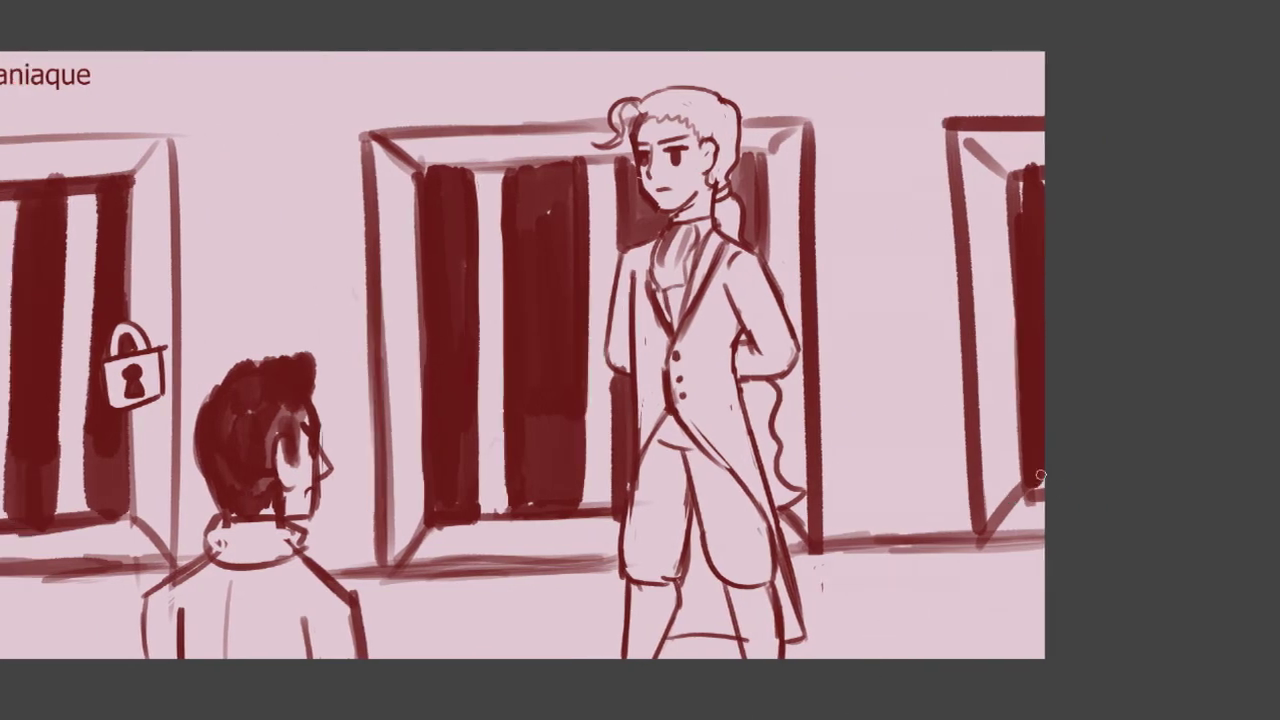
{"action": "mouse_move", "coordinate": [1029, 495]}
{"action": "left_mouse_down"}
{"action": "mouse_move", "coordinate": [997, 542]}
{"action": "mouse_move", "coordinate": [989, 533]}
{"action": "left_mouse_up"}
{"action": "left_click_drag", "start_coordinate": [1027, 484], "coordinate": [986, 536]}
{"action": "left_click_drag", "start_coordinate": [958, 136], "coordinate": [1018, 193]}
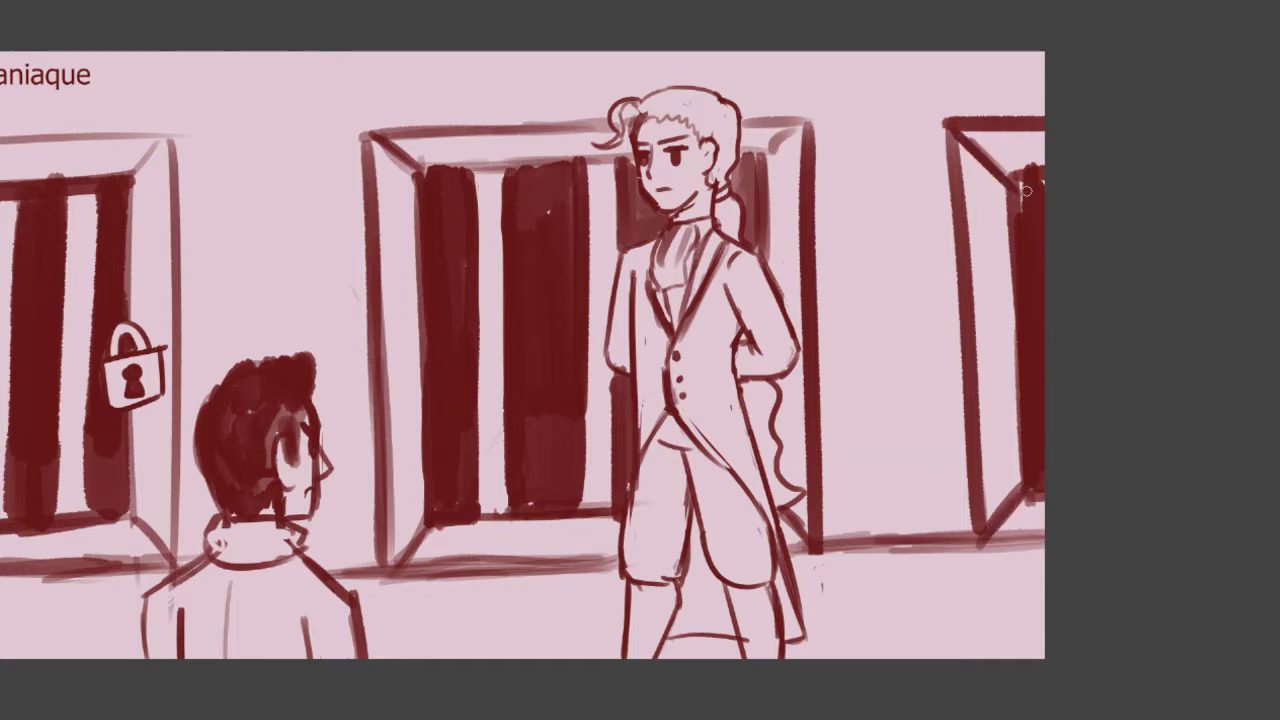
- Darken the central frame's upper corner diagonal behind the standing man and tidy its top outer edge
{"action": "left_click_drag", "start_coordinate": [804, 121], "coordinate": [768, 157]}
{"action": "left_click_drag", "start_coordinate": [364, 140], "coordinate": [462, 131]}
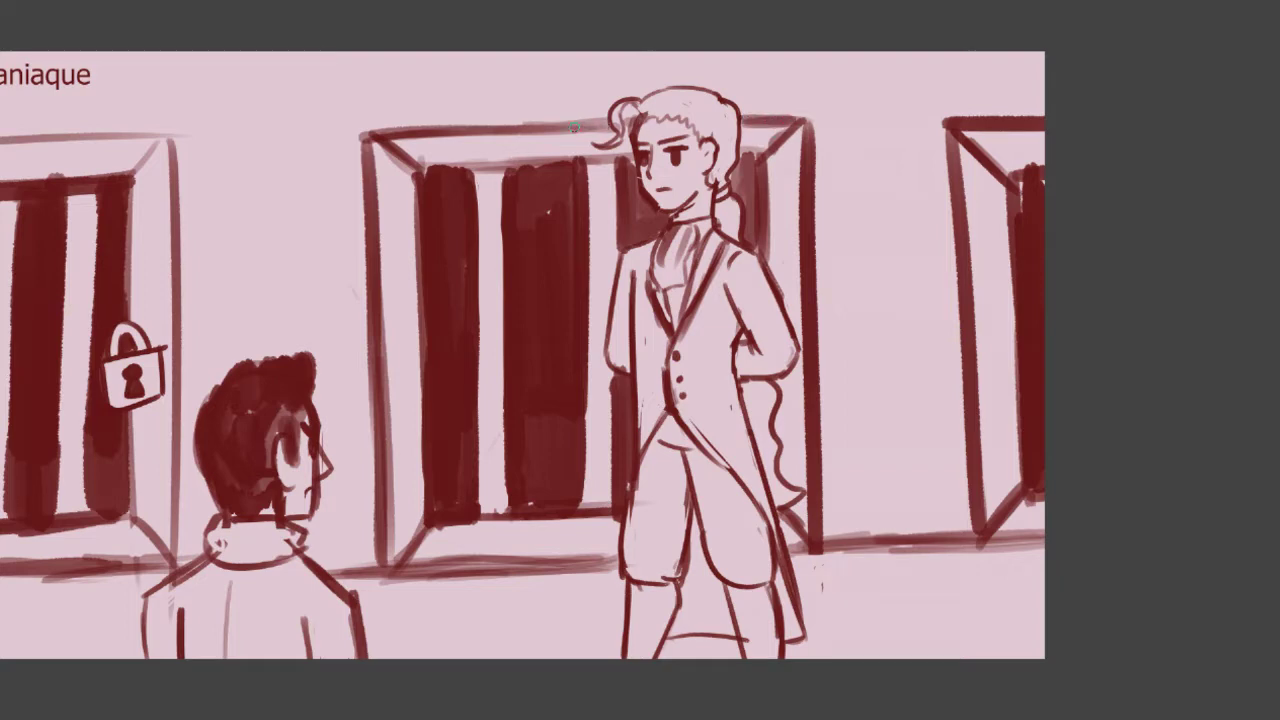
{"action": "left_click_drag", "start_coordinate": [574, 125], "coordinate": [410, 145]}
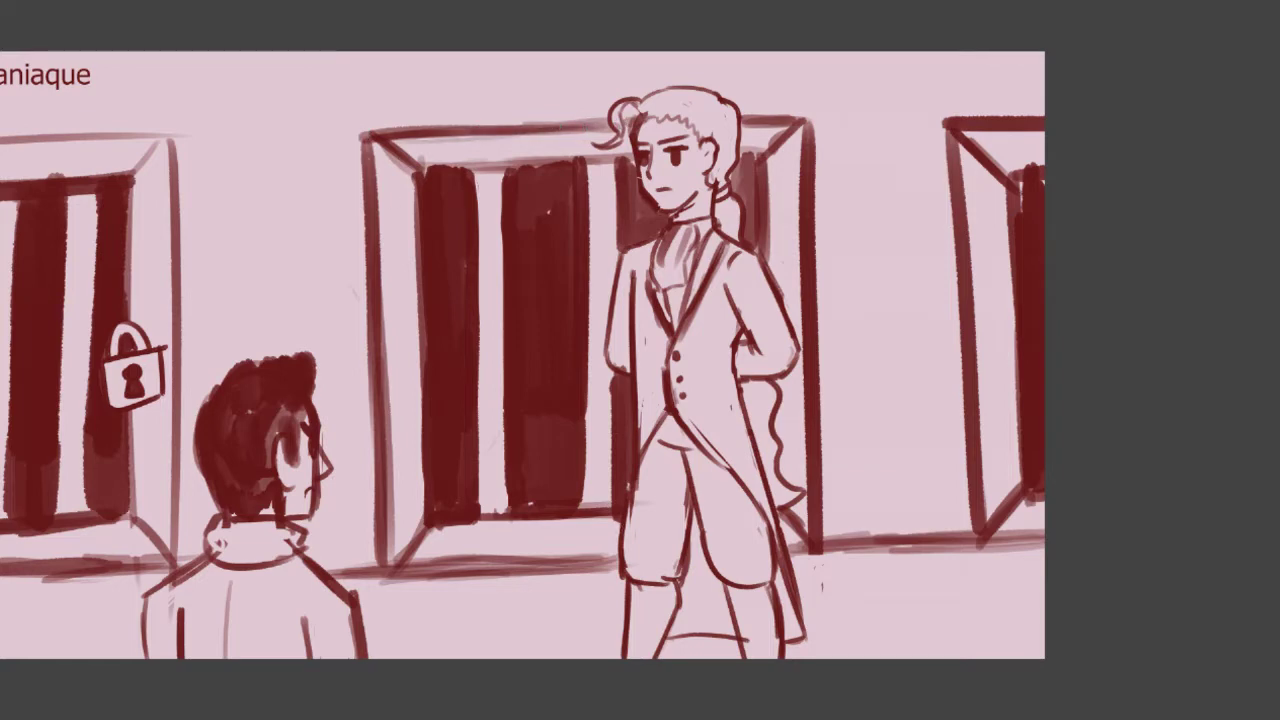
- Redraw the first frame's upper corner diagonal and its top outer edge in a darker line
{"action": "left_click_drag", "start_coordinate": [805, 717], "coordinate": [763, 717]}
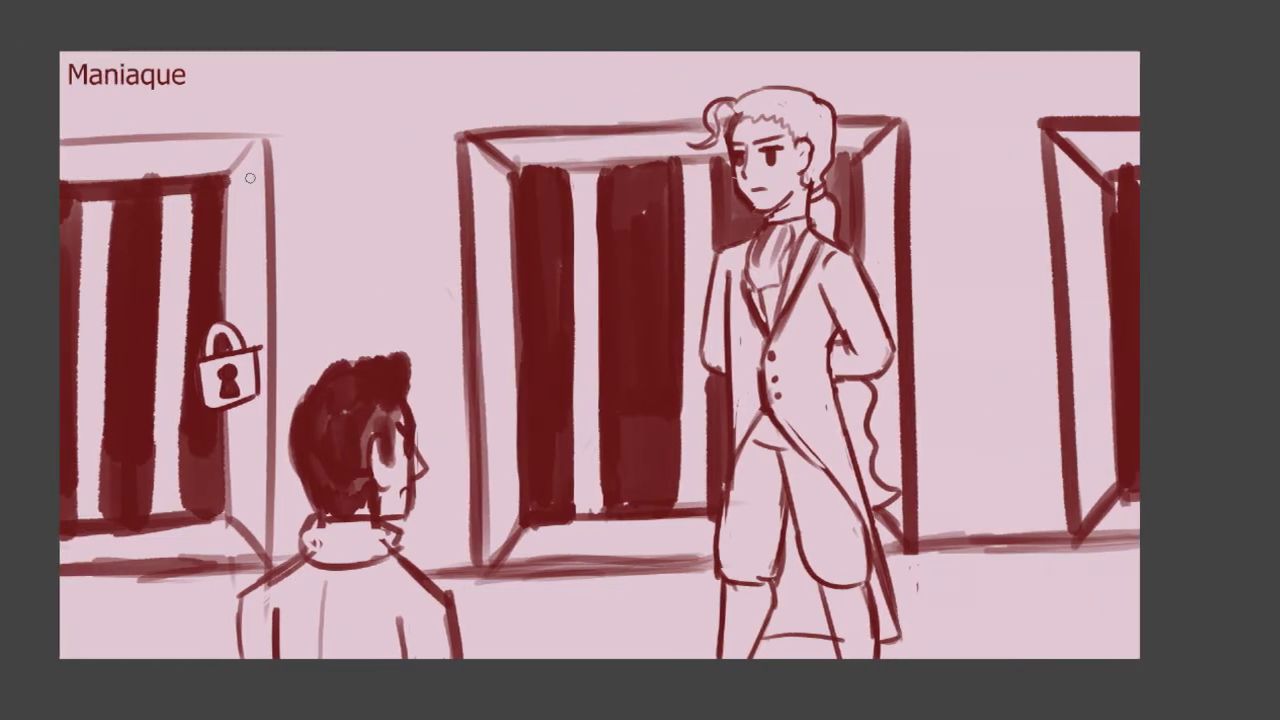
{"action": "left_click_drag", "start_coordinate": [261, 146], "coordinate": [222, 181]}
{"action": "left_click_drag", "start_coordinate": [260, 139], "coordinate": [138, 139]}
{"action": "key", "text": "ctrl+z"}
{"action": "mouse_move", "coordinate": [266, 141]}
{"action": "left_mouse_down"}
{"action": "mouse_move", "coordinate": [147, 140]}
{"action": "mouse_move", "coordinate": [277, 139]}
{"action": "mouse_move", "coordinate": [76, 142]}
{"action": "left_mouse_up"}
{"action": "key", "text": "ctrl+z"}
{"action": "key", "text": "ctrl+z"}
{"action": "key", "text": "ctrl+z"}
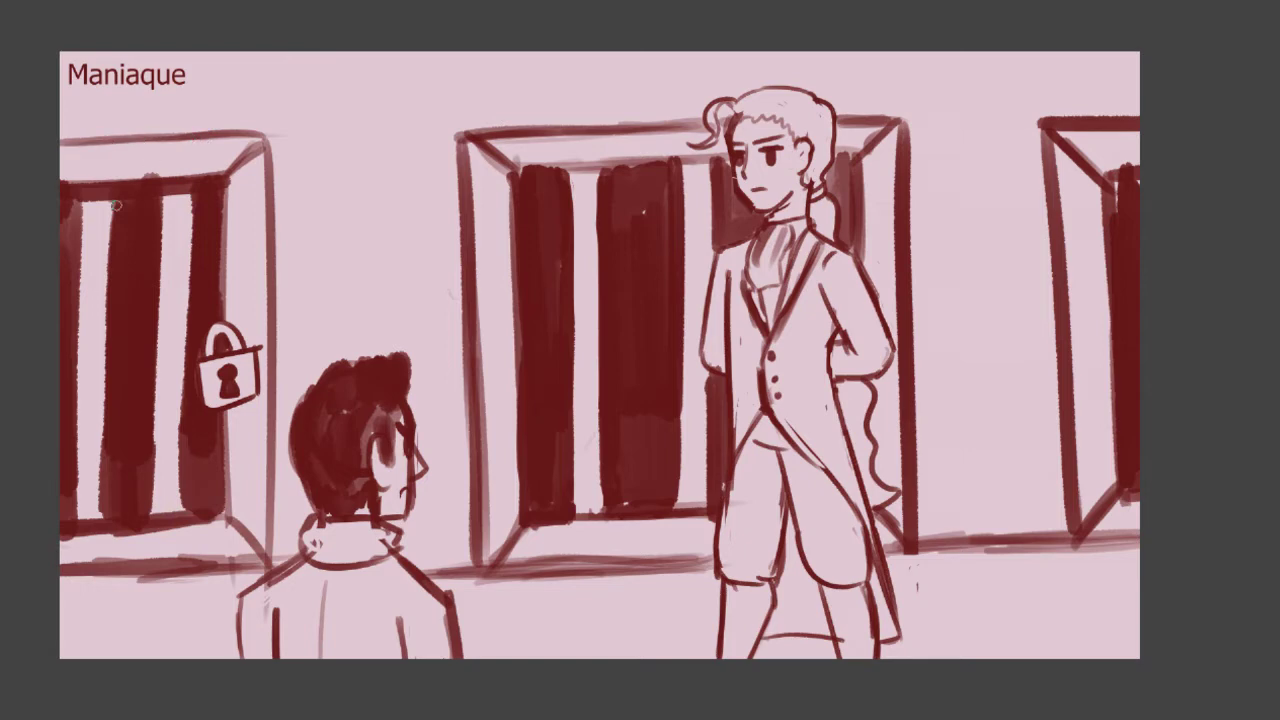
- Darken the first frame's outer side edge beside the padlock down to the floor and its lower corner diagonal
{"action": "left_click_drag", "start_coordinate": [268, 143], "coordinate": [266, 288]}
{"action": "left_click_drag", "start_coordinate": [265, 167], "coordinate": [271, 326]}
{"action": "left_click_drag", "start_coordinate": [270, 266], "coordinate": [277, 440]}
{"action": "key", "text": "ctrl+z"}
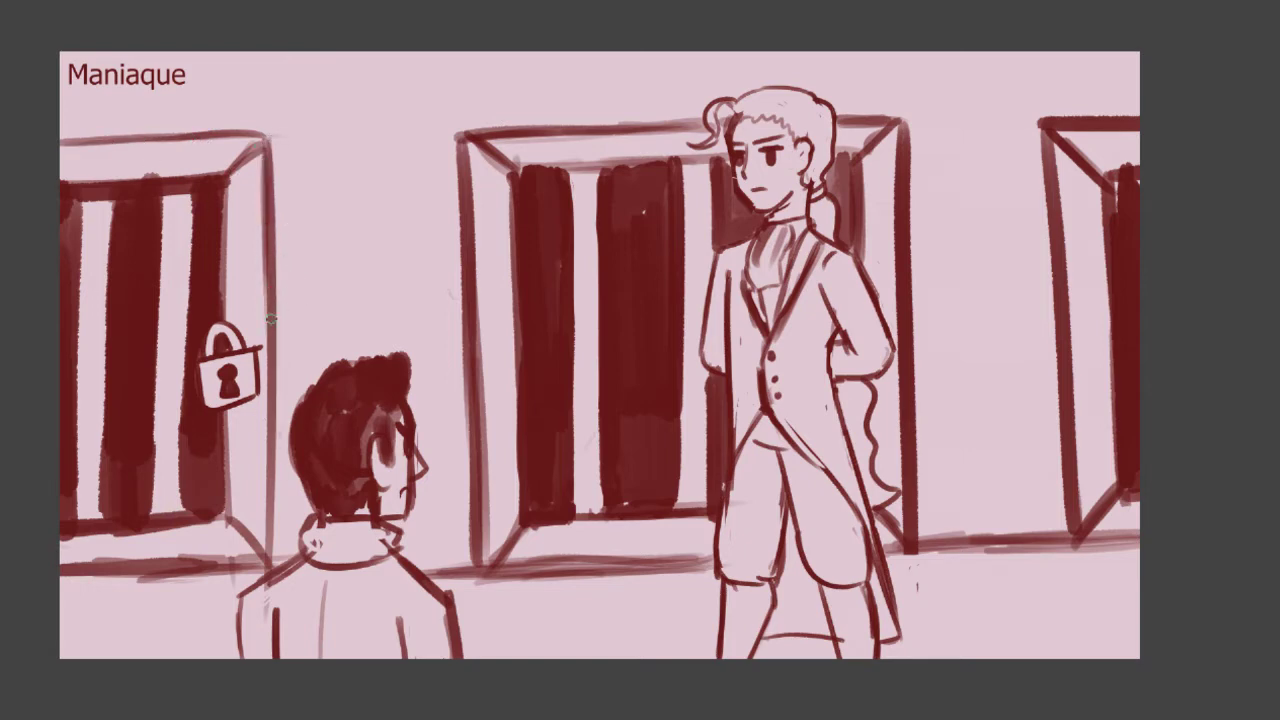
{"action": "left_click_drag", "start_coordinate": [275, 270], "coordinate": [279, 554]}
{"action": "left_click_drag", "start_coordinate": [278, 456], "coordinate": [277, 545]}
{"action": "left_click_drag", "start_coordinate": [274, 482], "coordinate": [274, 566]}
{"action": "left_click_drag", "start_coordinate": [224, 510], "coordinate": [276, 566]}
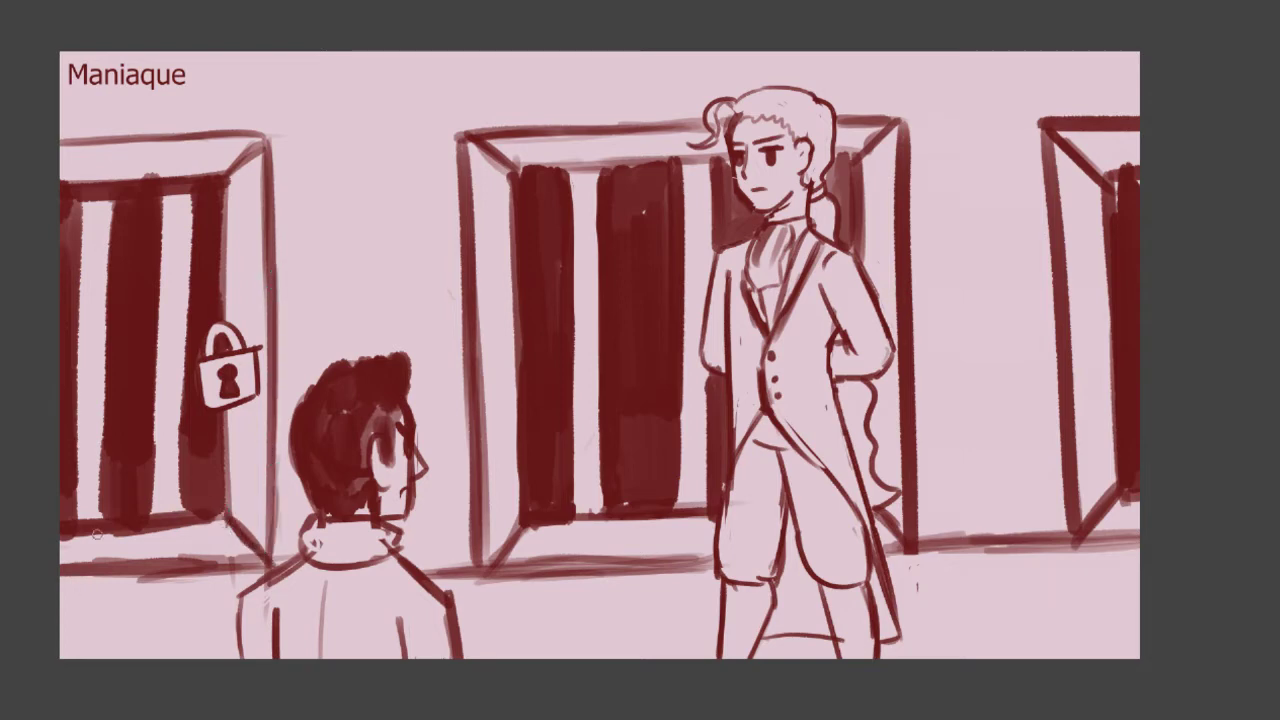
- Trim the rough strokes along the lower inner edge of the first barred frame into a thin, clean line
{"action": "left_click_drag", "start_coordinate": [190, 531], "coordinate": [60, 541]}
{"action": "left_click_drag", "start_coordinate": [150, 526], "coordinate": [60, 519]}
{"action": "key", "text": "ctrl+z"}
{"action": "key", "text": "ctrl+z"}
{"action": "mouse_move", "coordinate": [207, 529]}
{"action": "left_mouse_down"}
{"action": "mouse_move", "coordinate": [32, 530]}
{"action": "mouse_move", "coordinate": [172, 536]}
{"action": "mouse_move", "coordinate": [59, 532]}
{"action": "left_mouse_up"}
{"action": "left_click_drag", "start_coordinate": [168, 531], "coordinate": [39, 528]}
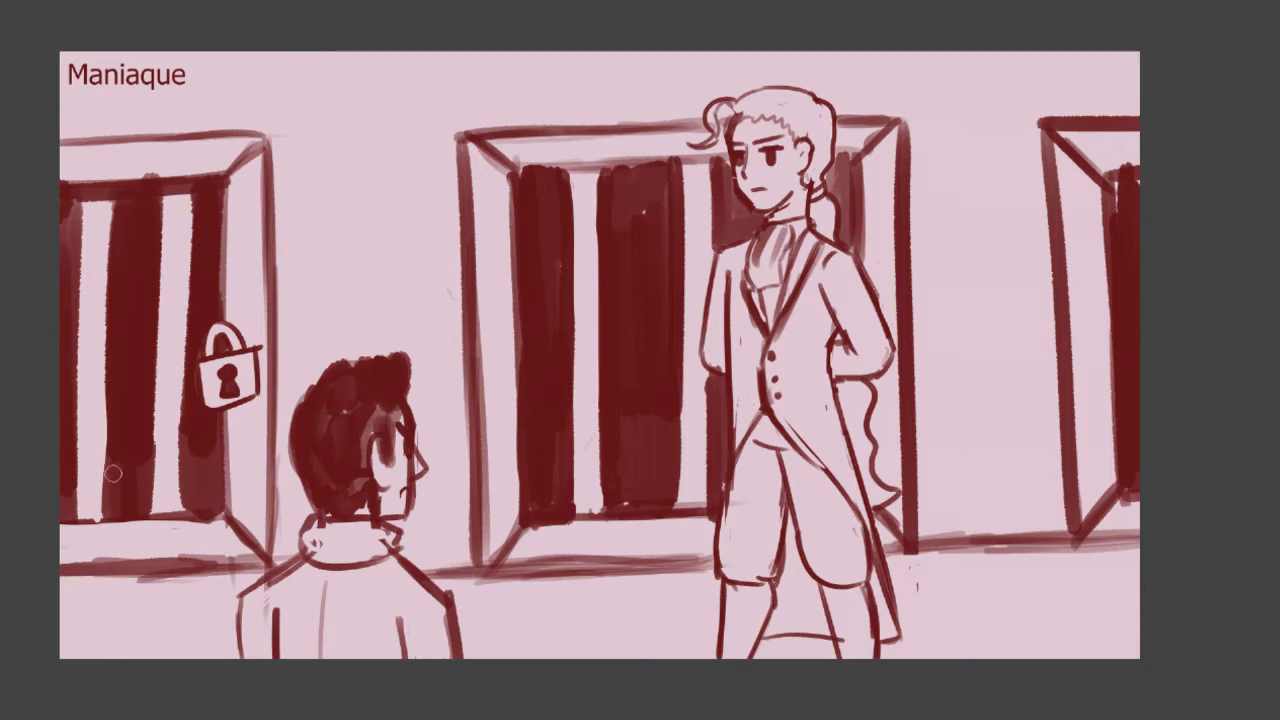
{"action": "left_click_drag", "start_coordinate": [108, 350], "coordinate": [105, 453]}
{"action": "key", "text": "ctrl+z"}
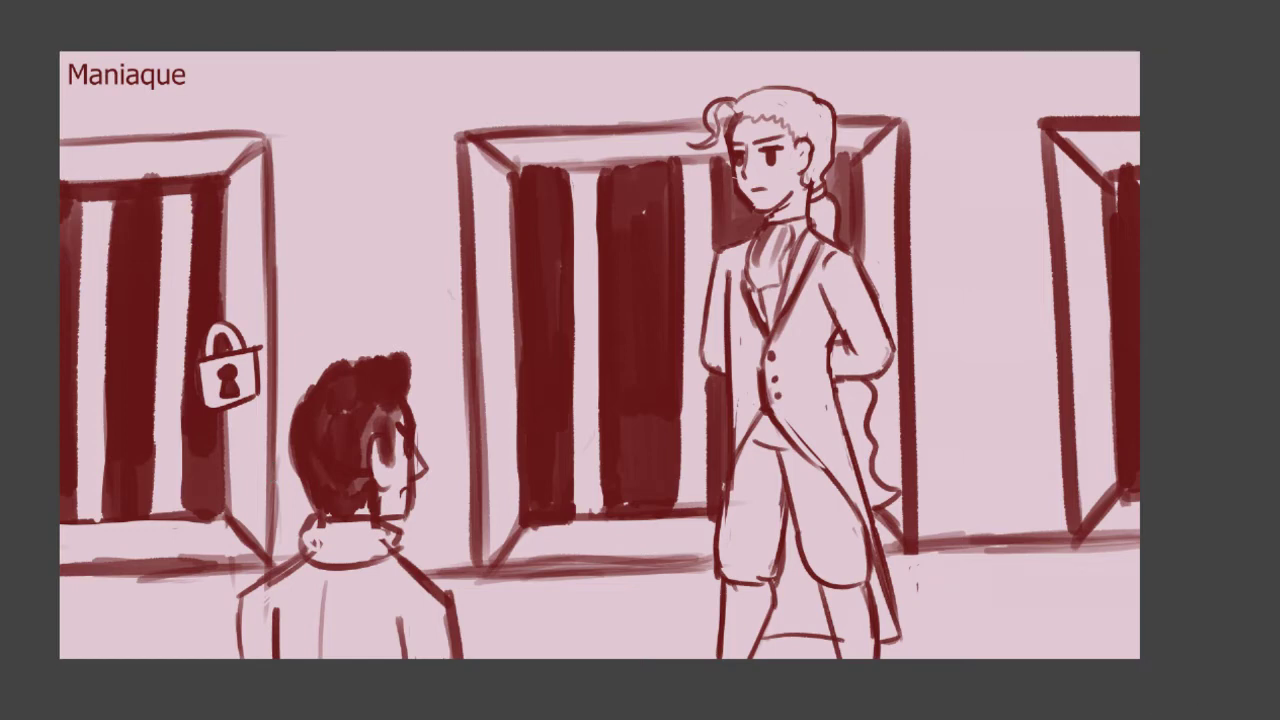
- Fill the light gap at the third opening's upper corner and reinforce that frame's corner diagonals
{"action": "left_click_drag", "start_coordinate": [1114, 186], "coordinate": [1115, 232]}
{"action": "left_click_drag", "start_coordinate": [1069, 156], "coordinate": [1095, 179]}
{"action": "left_click_drag", "start_coordinate": [1046, 131], "coordinate": [1108, 176]}
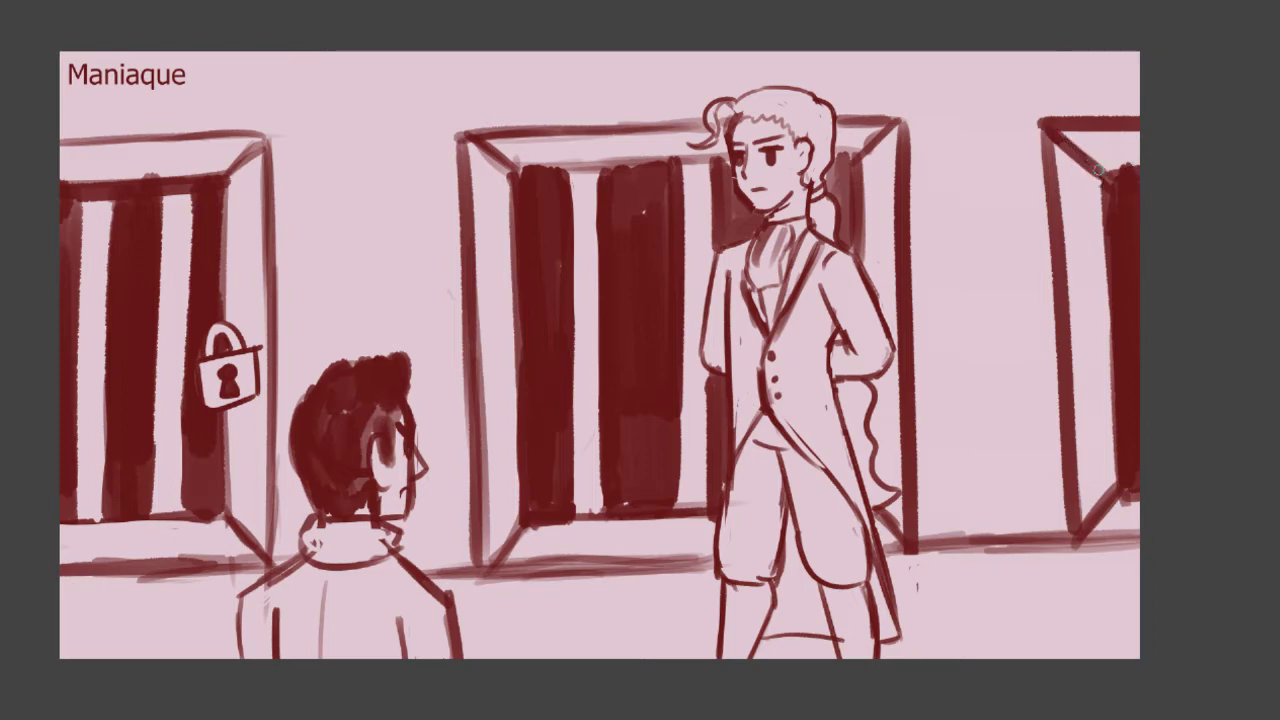
{"action": "left_click_drag", "start_coordinate": [1124, 492], "coordinate": [1084, 526]}
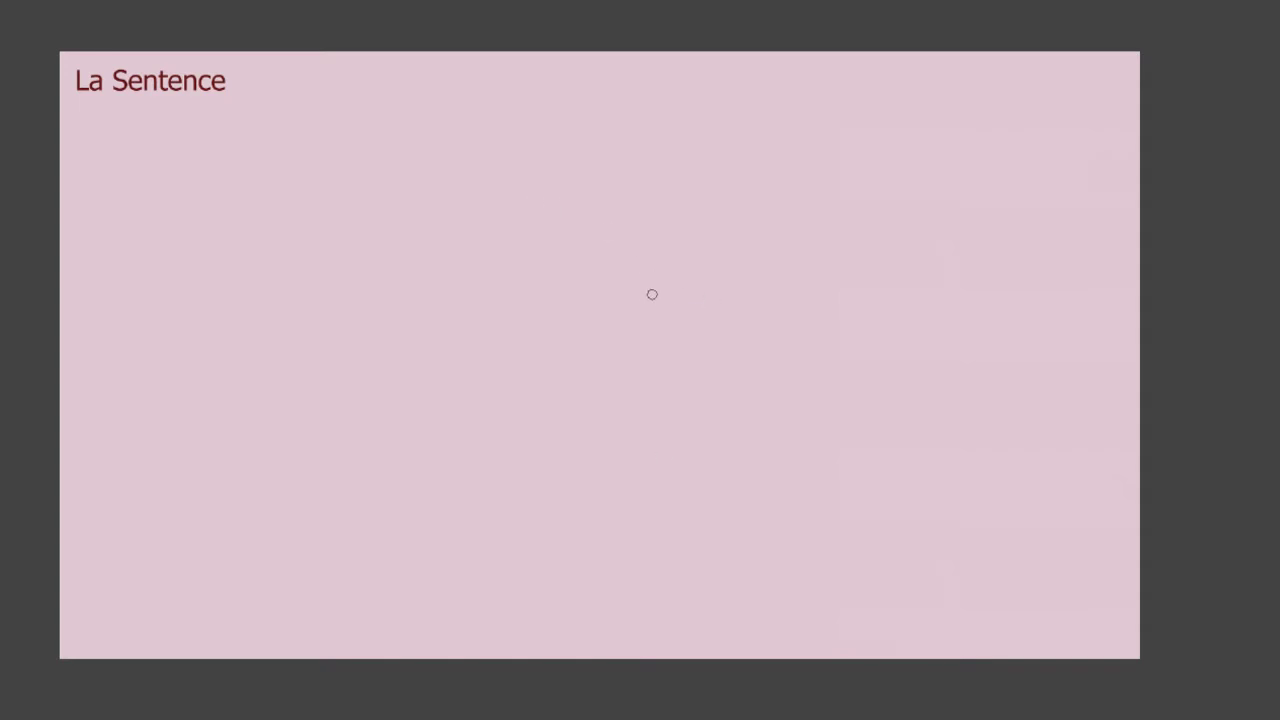
- On the blank "La Sentence" page, draw a circle for a head near the top, just past the middle
{"action": "mouse_move", "coordinate": [711, 161]}
{"action": "left_mouse_down"}
{"action": "mouse_move", "coordinate": [640, 146]}
{"action": "mouse_move", "coordinate": [705, 206]}
{"action": "mouse_move", "coordinate": [654, 151]}
{"action": "left_mouse_up"}
{"action": "key", "text": "ctrl+z"}
{"action": "key", "text": "ctrl+z"}
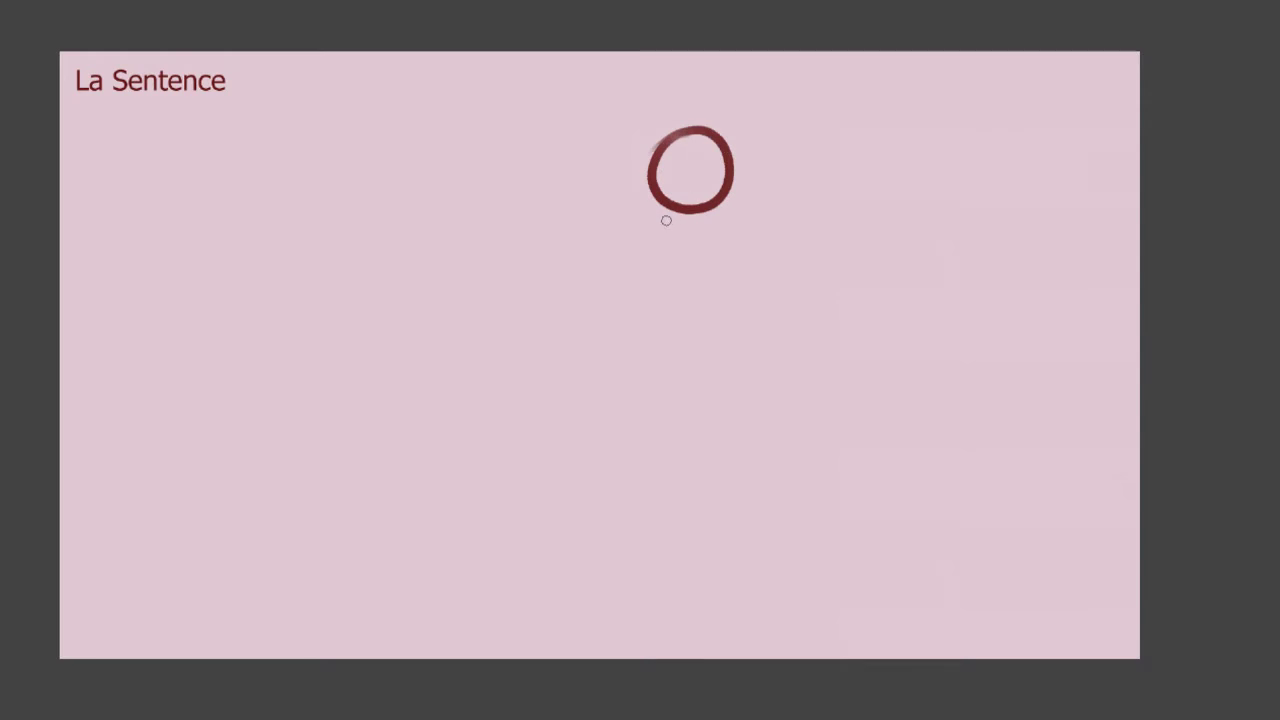
- Draw a second head with a squared jaw beside the circle, and add its neck and sloping shoulders
{"action": "mouse_move", "coordinate": [480, 177]}
{"action": "left_mouse_down"}
{"action": "mouse_move", "coordinate": [491, 211]}
{"action": "mouse_move", "coordinate": [425, 189]}
{"action": "left_mouse_up"}
{"action": "mouse_move", "coordinate": [458, 137]}
{"action": "left_mouse_down"}
{"action": "mouse_move", "coordinate": [424, 200]}
{"action": "mouse_move", "coordinate": [462, 134]}
{"action": "left_mouse_up"}
{"action": "mouse_move", "coordinate": [516, 180]}
{"action": "left_mouse_down"}
{"action": "mouse_move", "coordinate": [512, 232]}
{"action": "mouse_move", "coordinate": [514, 190]}
{"action": "left_mouse_up"}
{"action": "mouse_move", "coordinate": [448, 236]}
{"action": "left_mouse_down"}
{"action": "mouse_move", "coordinate": [466, 240]}
{"action": "mouse_move", "coordinate": [515, 200]}
{"action": "mouse_move", "coordinate": [511, 178]}
{"action": "left_mouse_up"}
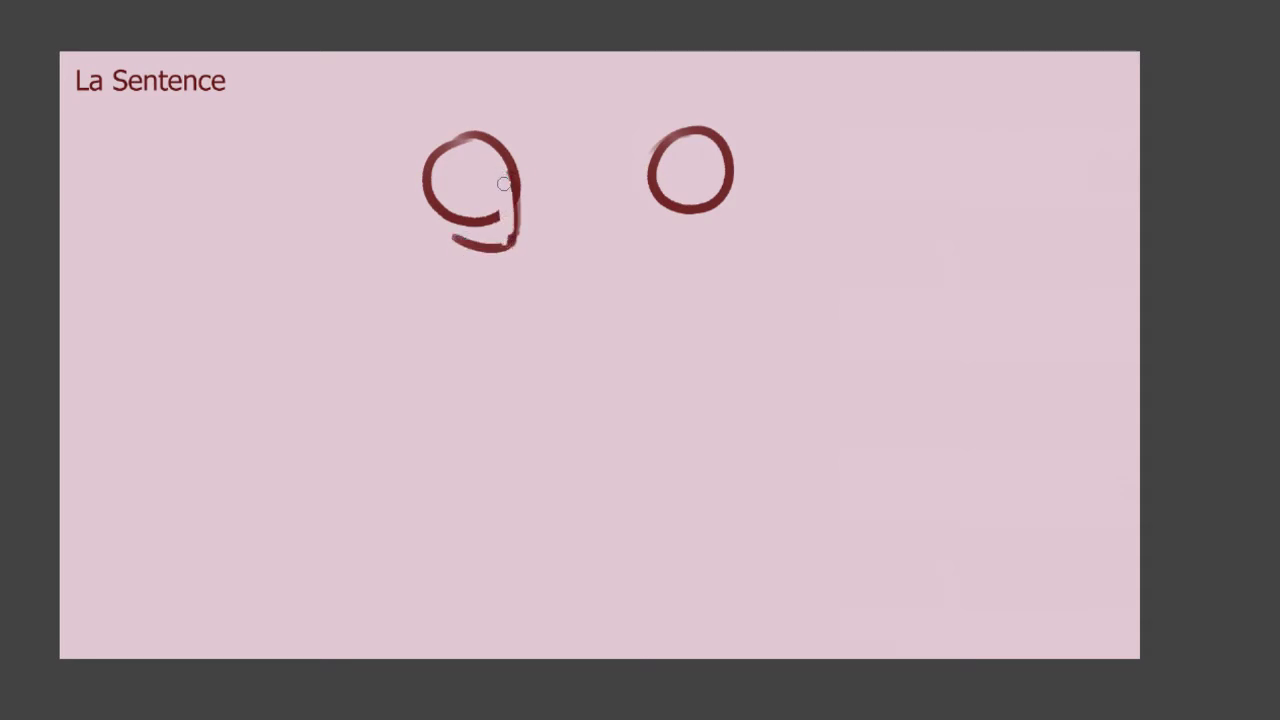
{"action": "mouse_move", "coordinate": [497, 217]}
{"action": "left_mouse_down"}
{"action": "mouse_move", "coordinate": [448, 222]}
{"action": "mouse_move", "coordinate": [504, 240]}
{"action": "left_mouse_up"}
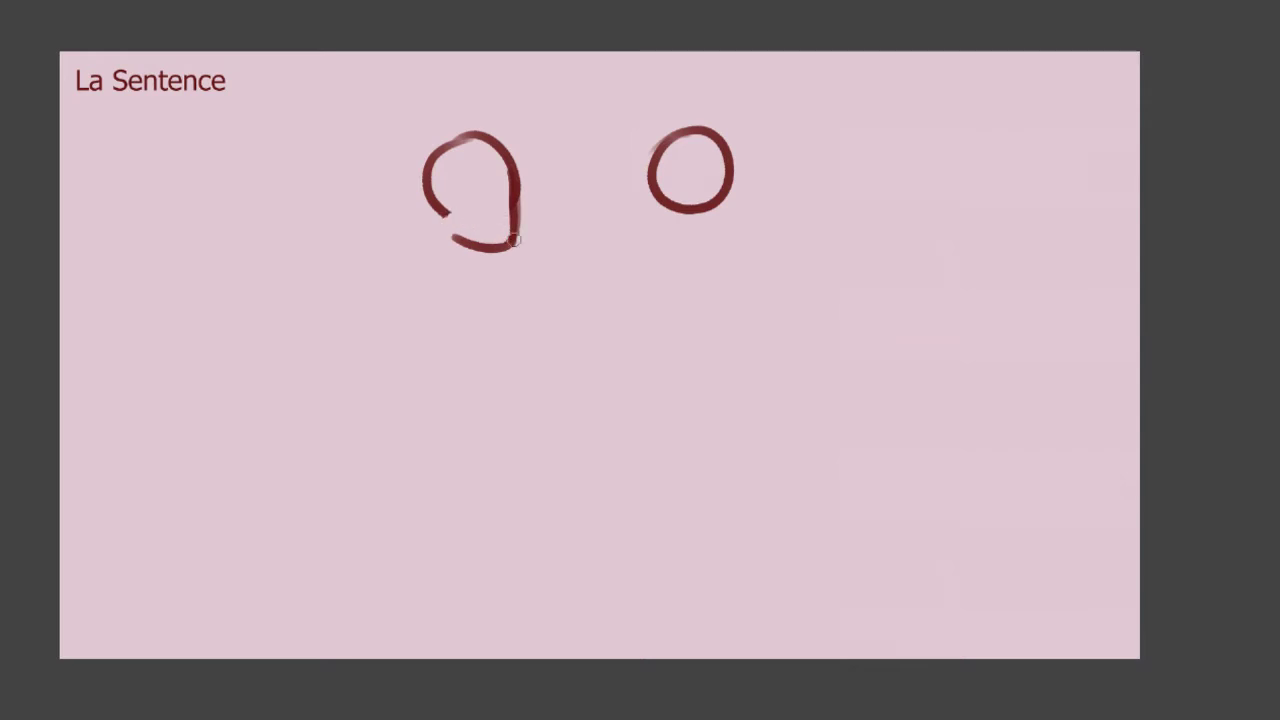
{"action": "mouse_move", "coordinate": [432, 208]}
{"action": "left_mouse_down"}
{"action": "mouse_move", "coordinate": [426, 250]}
{"action": "mouse_move", "coordinate": [474, 266]}
{"action": "mouse_move", "coordinate": [379, 271]}
{"action": "left_mouse_up"}
{"action": "left_click_drag", "start_coordinate": [468, 266], "coordinate": [502, 290]}
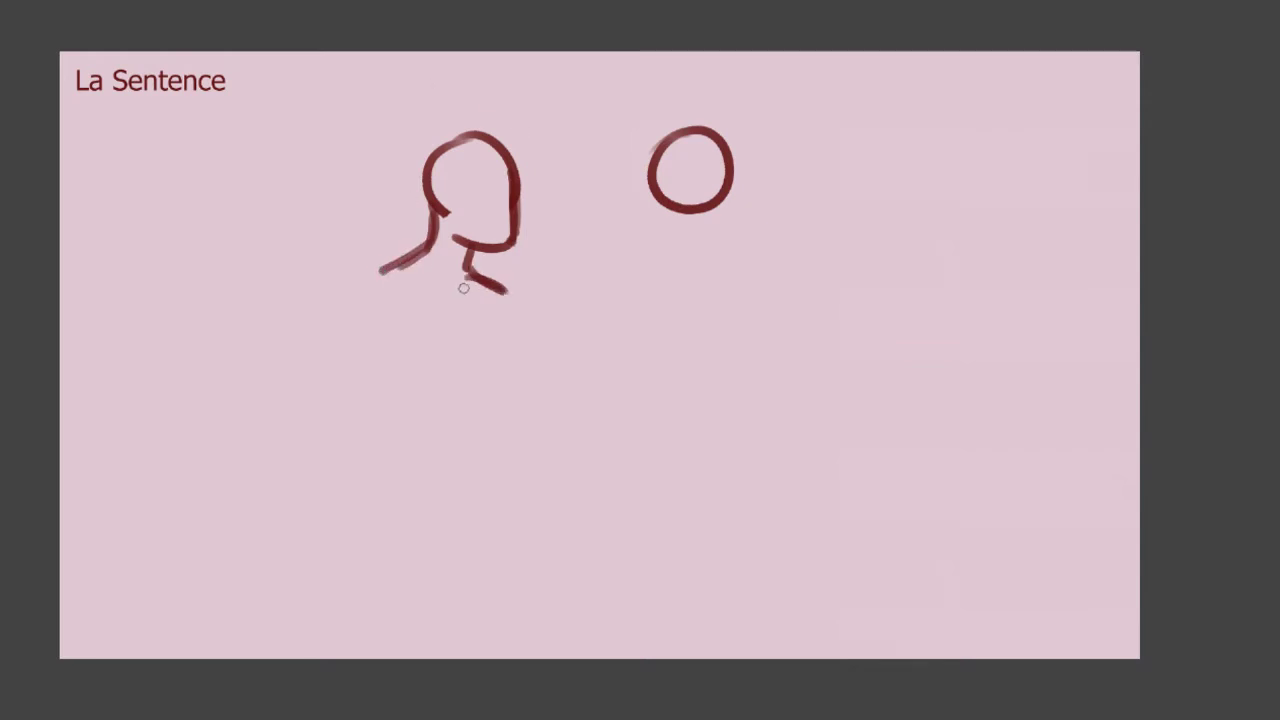
- Draw the sides of the figure's torso down from both shoulders
{"action": "left_click_drag", "start_coordinate": [372, 286], "coordinate": [380, 364]}
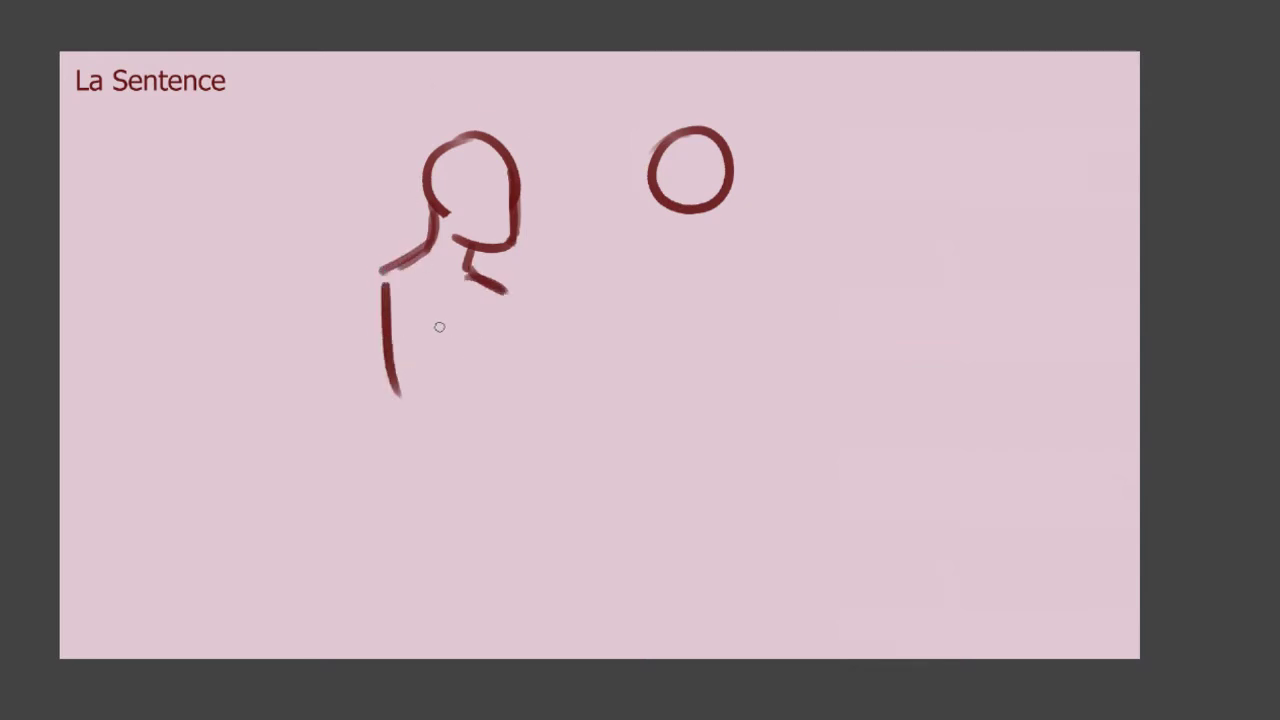
{"action": "key", "text": "ctrl+z"}
{"action": "left_click_drag", "start_coordinate": [379, 268], "coordinate": [375, 395]}
{"action": "left_click_drag", "start_coordinate": [372, 333], "coordinate": [390, 420]}
{"action": "mouse_move", "coordinate": [503, 291]}
{"action": "left_mouse_down"}
{"action": "mouse_move", "coordinate": [502, 402]}
{"action": "mouse_move", "coordinate": [484, 420]}
{"action": "left_mouse_up"}
{"action": "key", "text": "ctrl+z"}
{"action": "key", "text": "ctrl+z"}
{"action": "mouse_move", "coordinate": [510, 288]}
{"action": "left_mouse_down"}
{"action": "mouse_move", "coordinate": [509, 344]}
{"action": "mouse_move", "coordinate": [494, 348]}
{"action": "mouse_move", "coordinate": [473, 403]}
{"action": "mouse_move", "coordinate": [474, 381]}
{"action": "mouse_move", "coordinate": [482, 440]}
{"action": "left_mouse_up"}
{"action": "key", "text": "ctrl+z"}
{"action": "left_click_drag", "start_coordinate": [379, 319], "coordinate": [384, 439]}
{"action": "left_click_drag", "start_coordinate": [376, 361], "coordinate": [386, 433]}
- Taper the torso's lower side and close it with a curved line at the waist
{"action": "mouse_move", "coordinate": [377, 384]}
{"action": "left_mouse_down"}
{"action": "mouse_move", "coordinate": [377, 416]}
{"action": "mouse_move", "coordinate": [406, 443]}
{"action": "mouse_move", "coordinate": [405, 431]}
{"action": "mouse_move", "coordinate": [477, 434]}
{"action": "left_mouse_up"}
{"action": "key", "text": "ctrl+z"}
{"action": "mouse_move", "coordinate": [383, 440]}
{"action": "left_mouse_down"}
{"action": "mouse_move", "coordinate": [436, 435]}
{"action": "mouse_move", "coordinate": [476, 434]}
{"action": "left_mouse_up"}
{"action": "key", "text": "ctrl+z"}
{"action": "key", "text": "ctrl+z"}
{"action": "left_click_drag", "start_coordinate": [484, 360], "coordinate": [480, 434]}
{"action": "left_click_drag", "start_coordinate": [383, 440], "coordinate": [470, 433]}
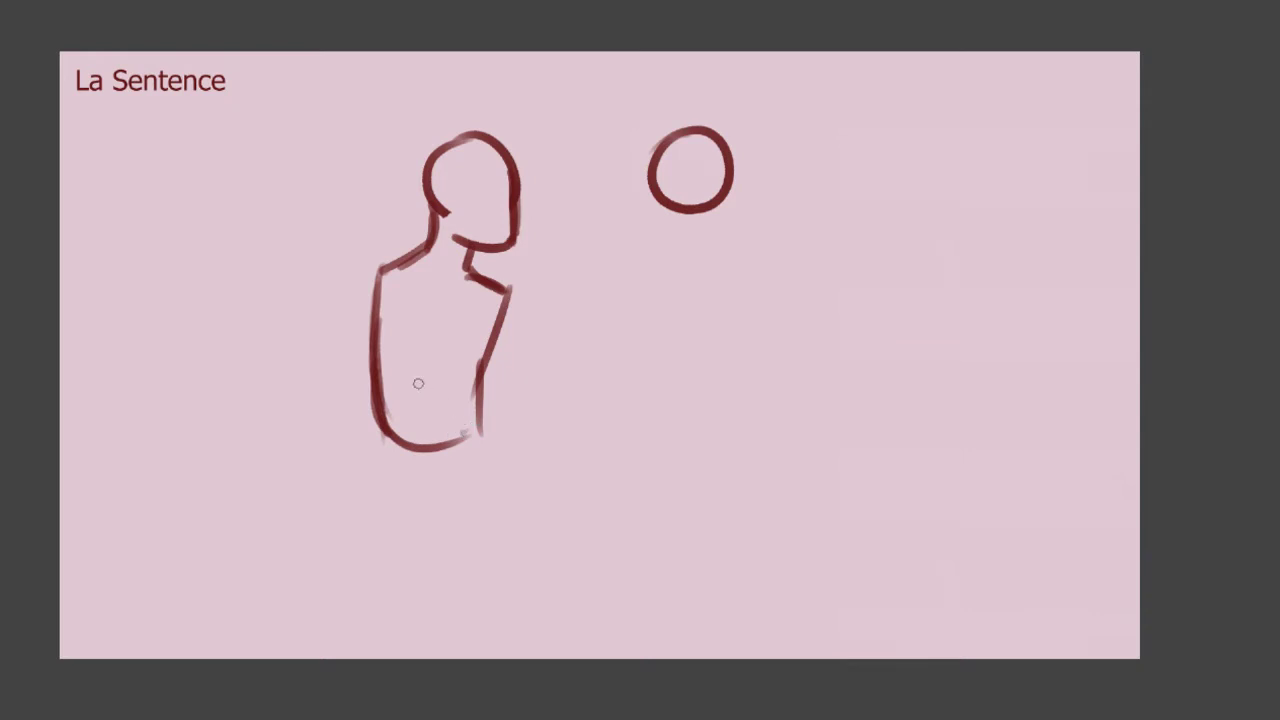
- Draw the figure's bent outer arm, with the upper arm angled down to the elbow and the forearm raised
{"action": "left_click_drag", "start_coordinate": [375, 276], "coordinate": [329, 357]}
{"action": "key", "text": "ctrl+z"}
{"action": "left_click_drag", "start_coordinate": [372, 268], "coordinate": [323, 357]}
{"action": "key", "text": "ctrl+z"}
{"action": "mouse_move", "coordinate": [377, 268]}
{"action": "left_mouse_down"}
{"action": "mouse_move", "coordinate": [308, 358]}
{"action": "mouse_move", "coordinate": [338, 388]}
{"action": "mouse_move", "coordinate": [318, 354]}
{"action": "mouse_move", "coordinate": [307, 359]}
{"action": "mouse_move", "coordinate": [331, 345]}
{"action": "left_mouse_up"}
{"action": "key", "text": "ctrl+z"}
{"action": "key", "text": "ctrl+z"}
{"action": "key", "text": "ctrl+z"}
{"action": "key", "text": "ctrl+z"}
{"action": "key", "text": "ctrl+z"}
{"action": "left_click_drag", "start_coordinate": [262, 317], "coordinate": [327, 360]}
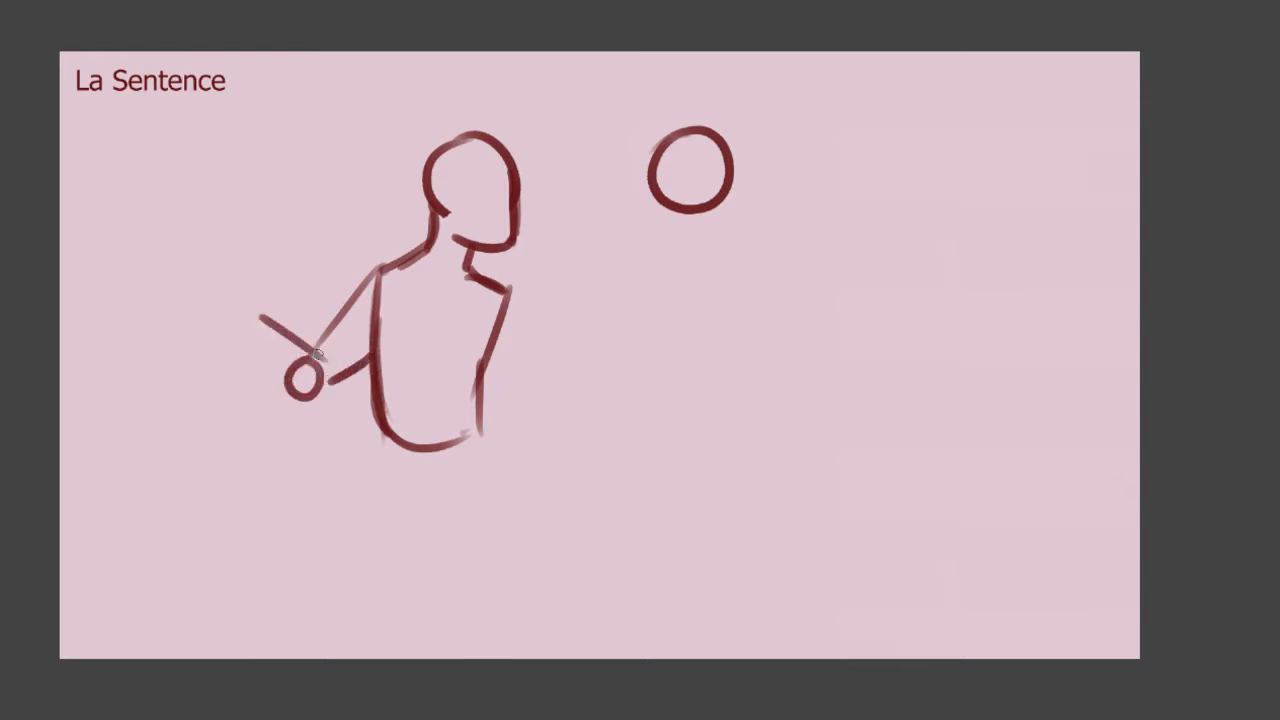
{"action": "mouse_move", "coordinate": [237, 336]}
{"action": "left_mouse_down"}
{"action": "mouse_move", "coordinate": [285, 395]}
{"action": "mouse_move", "coordinate": [318, 400]}
{"action": "mouse_move", "coordinate": [345, 381]}
{"action": "mouse_move", "coordinate": [299, 357]}
{"action": "mouse_move", "coordinate": [295, 380]}
{"action": "mouse_move", "coordinate": [343, 367]}
{"action": "left_mouse_up"}
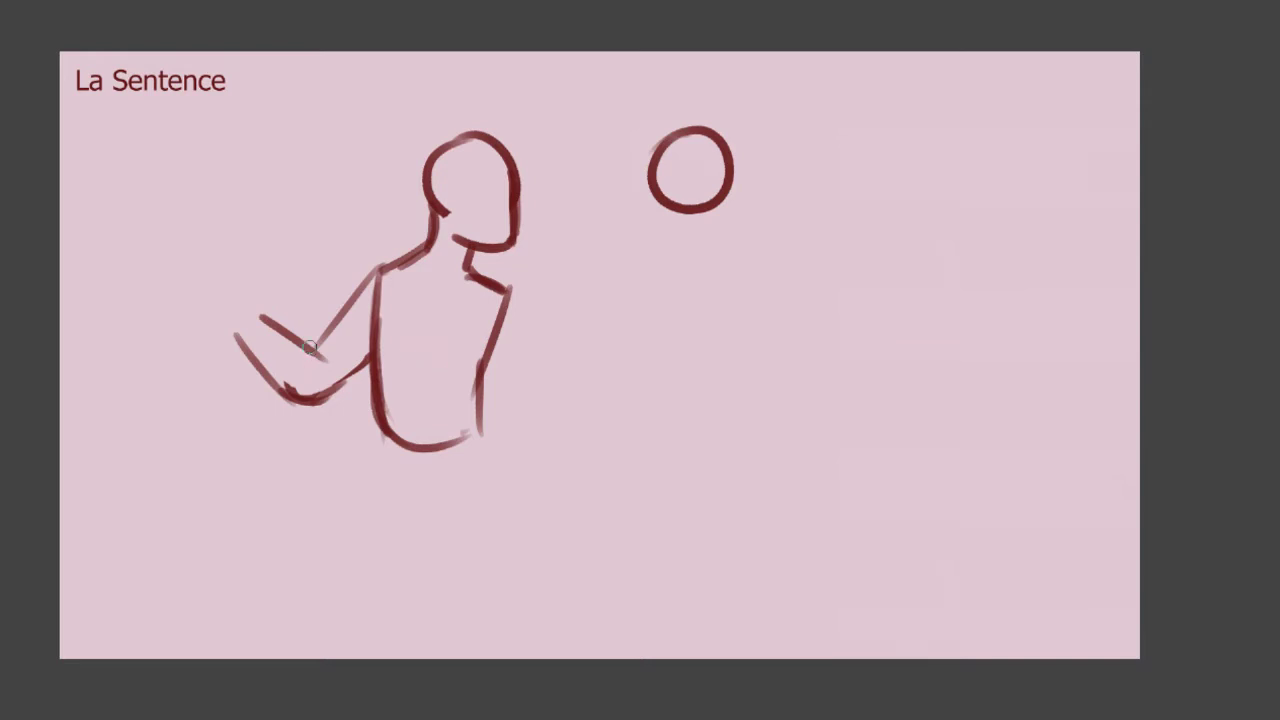
- Refine the raised forearm's outline and add a flat, outstretched hand at the wrist
{"action": "mouse_move", "coordinate": [257, 316]}
{"action": "left_mouse_down"}
{"action": "mouse_move", "coordinate": [245, 259]}
{"action": "mouse_move", "coordinate": [231, 291]}
{"action": "left_mouse_up"}
{"action": "key", "text": "ctrl+z"}
{"action": "key", "text": "ctrl+z"}
{"action": "mouse_move", "coordinate": [240, 296]}
{"action": "left_mouse_down"}
{"action": "mouse_move", "coordinate": [186, 316]}
{"action": "mouse_move", "coordinate": [210, 325]}
{"action": "mouse_move", "coordinate": [178, 312]}
{"action": "mouse_move", "coordinate": [246, 340]}
{"action": "mouse_move", "coordinate": [275, 391]}
{"action": "left_mouse_up"}
{"action": "key", "text": "e"}
{"action": "left_click_drag", "start_coordinate": [240, 343], "coordinate": [271, 389]}
{"action": "key", "text": "e"}
{"action": "left_click_drag", "start_coordinate": [242, 338], "coordinate": [288, 397]}
{"action": "mouse_move", "coordinate": [280, 331]}
{"action": "left_mouse_down"}
{"action": "mouse_move", "coordinate": [324, 360]}
{"action": "mouse_move", "coordinate": [309, 371]}
{"action": "mouse_move", "coordinate": [323, 356]}
{"action": "left_mouse_up"}
{"action": "key", "text": "e"}
{"action": "key", "text": "e"}
{"action": "key", "text": "e"}
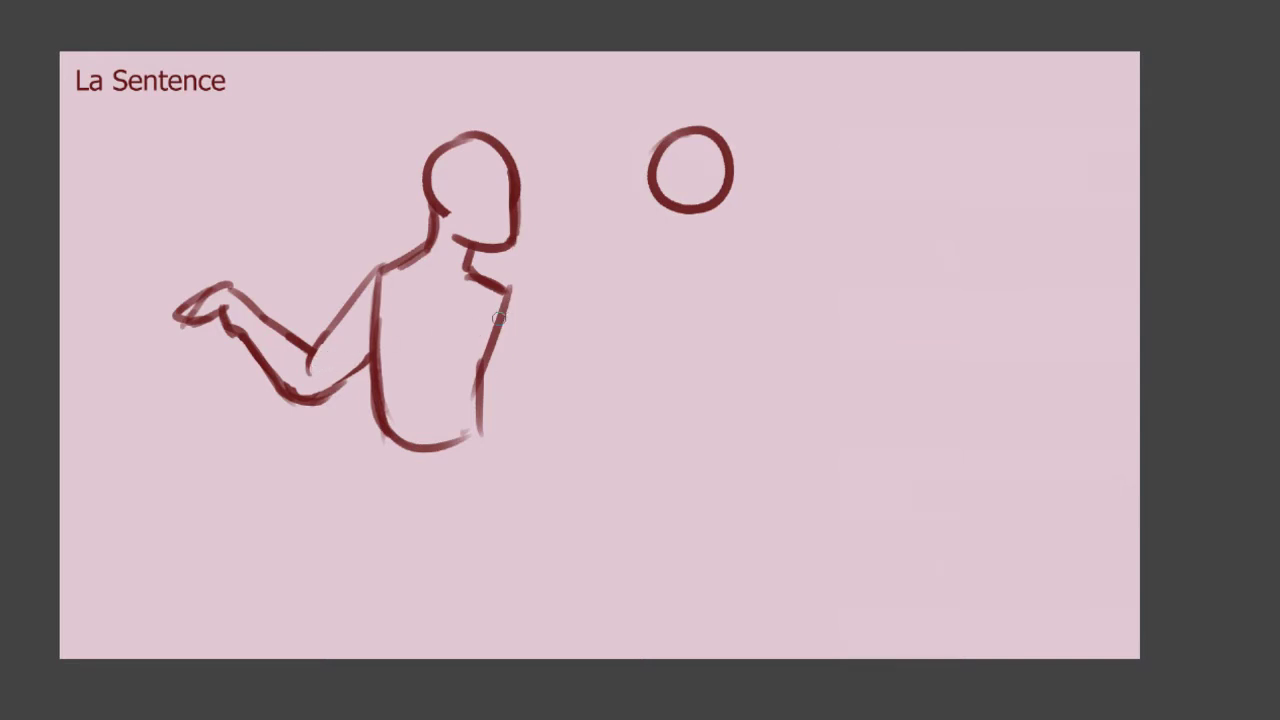
- Lasso the forearm and hand, shift them slightly toward the body, and erase the stray line inside the elbow
{"action": "left_click_drag", "start_coordinate": [516, 292], "coordinate": [567, 409]}
{"action": "key", "text": "ctrl+z"}
{"action": "mouse_move", "coordinate": [322, 332]}
{"action": "left_mouse_down"}
{"action": "mouse_move", "coordinate": [305, 390]}
{"action": "mouse_move", "coordinate": [220, 378]}
{"action": "mouse_move", "coordinate": [283, 228]}
{"action": "mouse_move", "coordinate": [316, 330]}
{"action": "left_mouse_up"}
{"action": "left_click", "coordinate": [337, 472]}
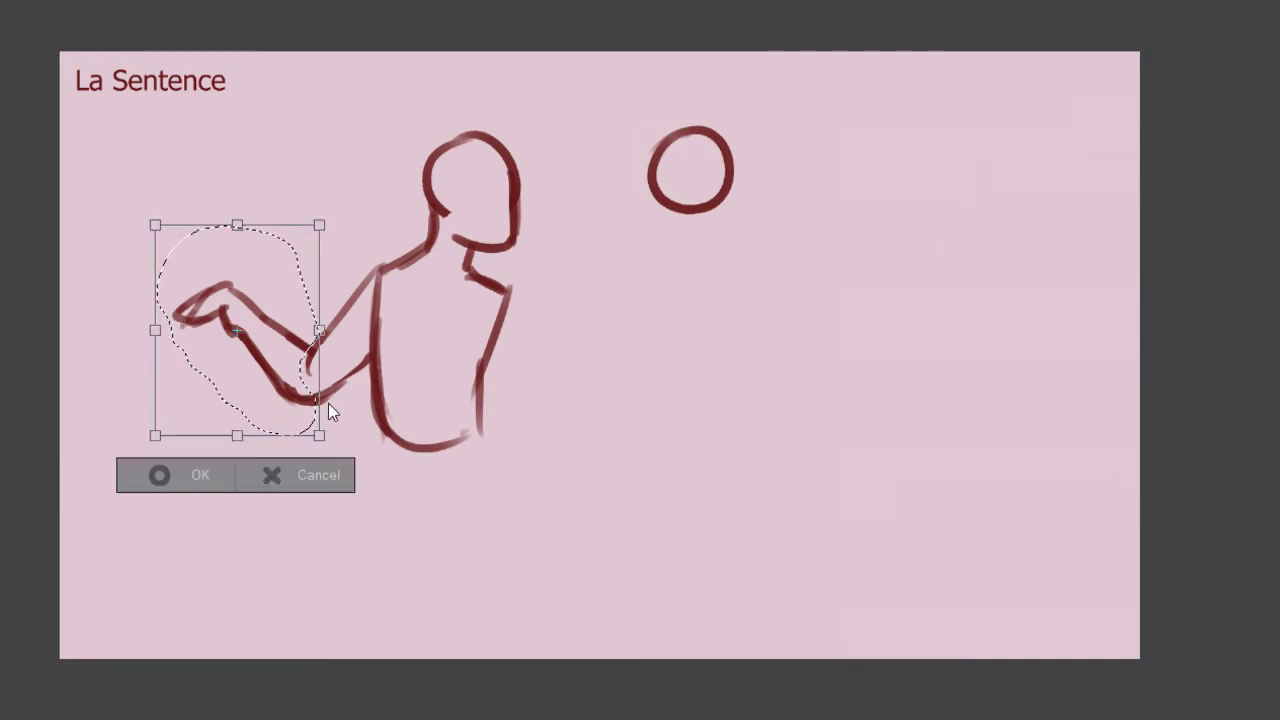
{"action": "left_click_drag", "start_coordinate": [316, 403], "coordinate": [334, 399]}
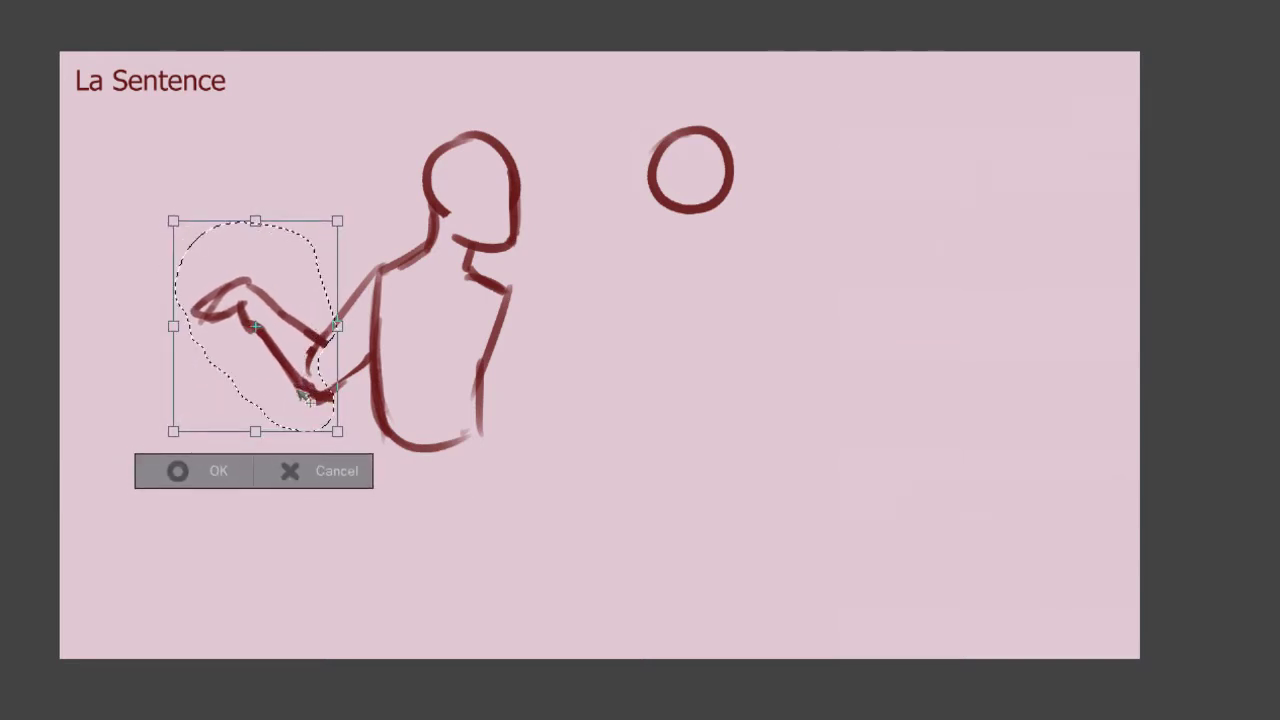
{"action": "left_click", "coordinate": [324, 478]}
{"action": "key", "text": "ctrl+d"}
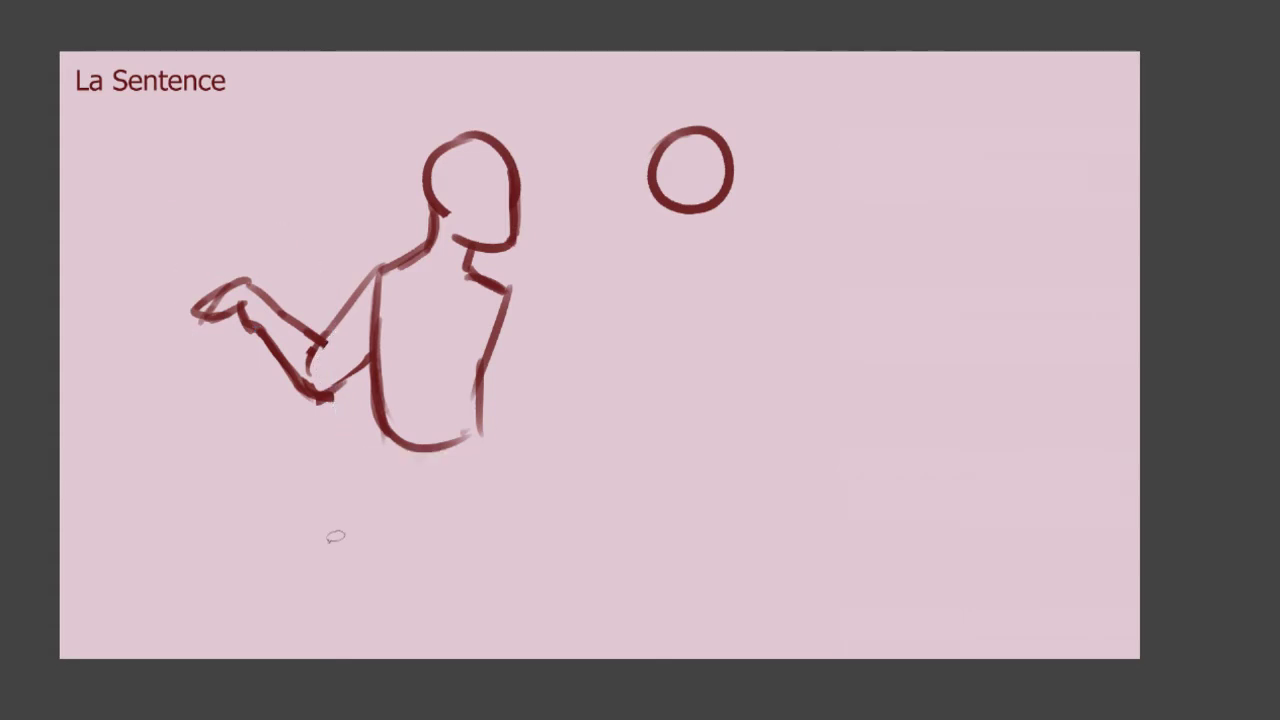
{"action": "left_click_drag", "start_coordinate": [309, 355], "coordinate": [305, 349]}
{"action": "left_click_drag", "start_coordinate": [310, 352], "coordinate": [313, 365]}
- Draw the two lines of the figure's other upper arm, angled away from the torso
{"action": "mouse_move", "coordinate": [512, 289]}
{"action": "left_mouse_down"}
{"action": "mouse_move", "coordinate": [547, 354]}
{"action": "mouse_move", "coordinate": [528, 394]}
{"action": "left_mouse_up"}
{"action": "left_click_drag", "start_coordinate": [484, 340], "coordinate": [534, 420]}
- Lasso the round head circle and move it farther away from the first figure
{"action": "mouse_move", "coordinate": [742, 115]}
{"action": "left_mouse_down"}
{"action": "mouse_move", "coordinate": [826, 103]}
{"action": "mouse_move", "coordinate": [690, 92]}
{"action": "left_mouse_up"}
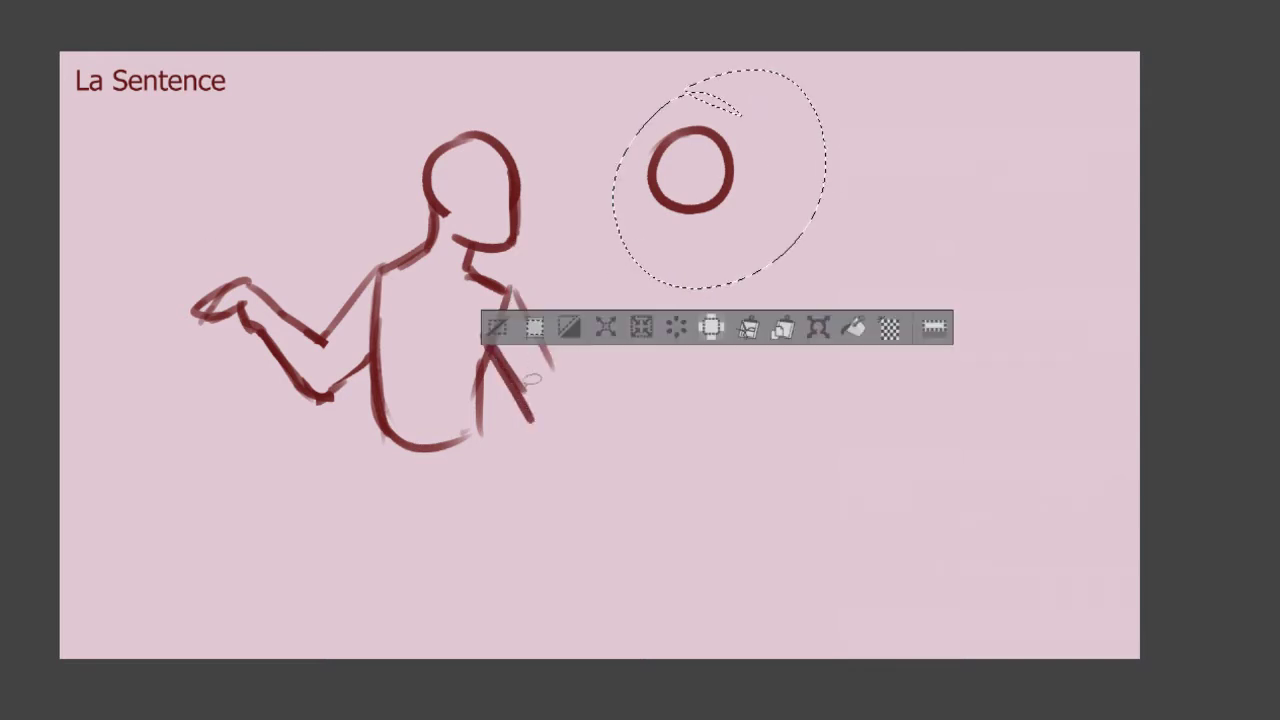
{"action": "left_click", "coordinate": [818, 333]}
{"action": "left_click_drag", "start_coordinate": [737, 203], "coordinate": [854, 215]}
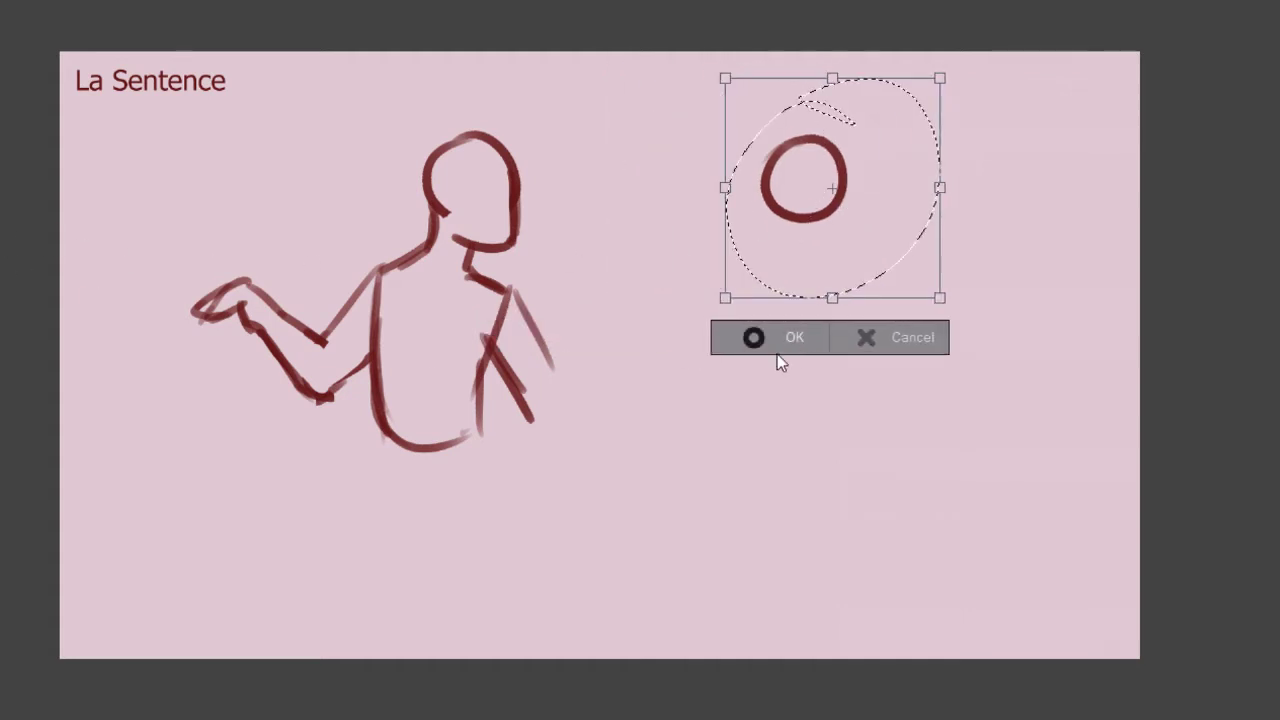
{"action": "left_click", "coordinate": [791, 340]}
- Lasso the raised forearm and hand, rotate them downward, reattach them at the elbow, and join the upper arm line
{"action": "mouse_move", "coordinate": [316, 305]}
{"action": "left_mouse_down"}
{"action": "mouse_move", "coordinate": [200, 410]}
{"action": "mouse_move", "coordinate": [316, 290]}
{"action": "left_mouse_up"}
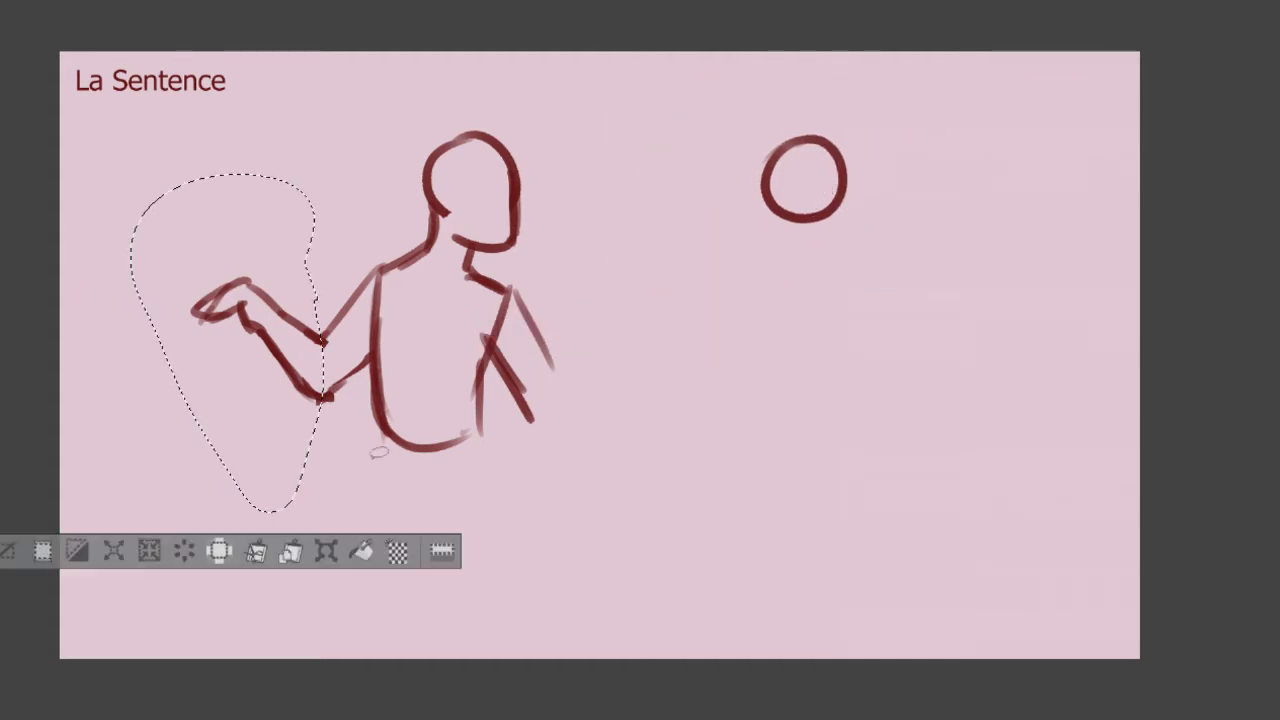
{"action": "left_click", "coordinate": [326, 550]}
{"action": "mouse_move", "coordinate": [420, 489]}
{"action": "left_mouse_down"}
{"action": "mouse_move", "coordinate": [420, 423]}
{"action": "mouse_move", "coordinate": [496, 272]}
{"action": "left_mouse_up"}
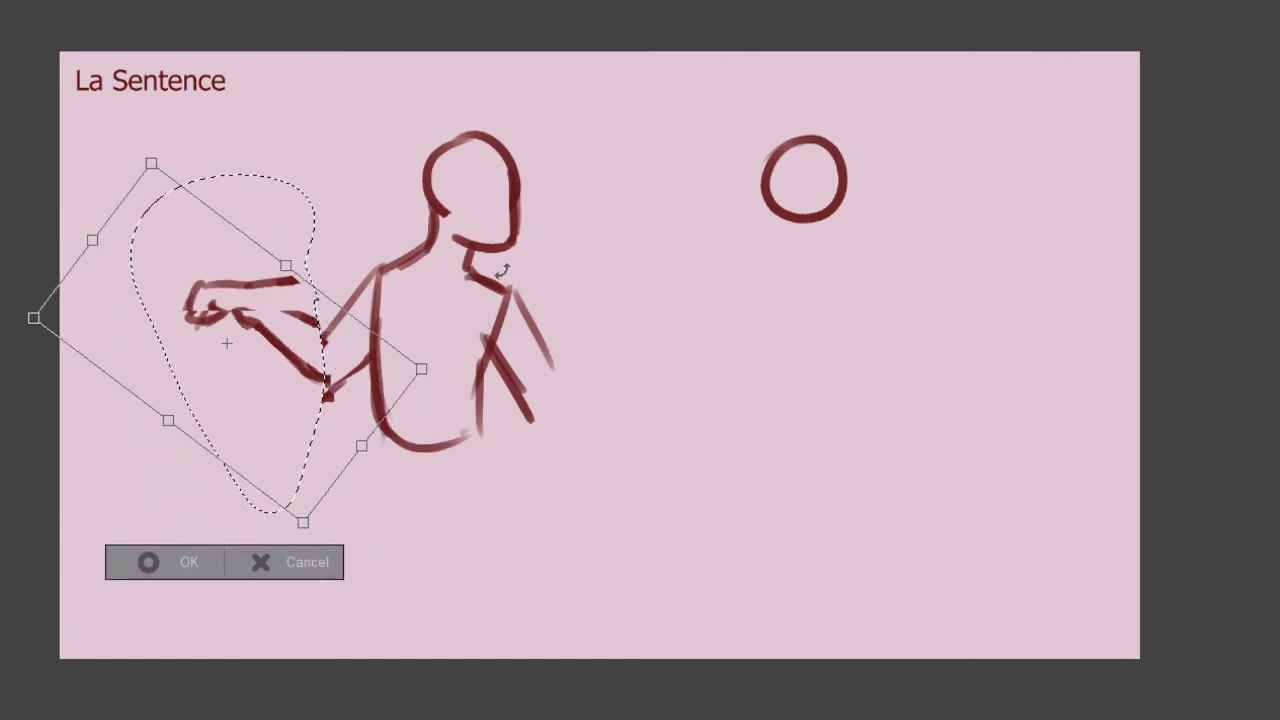
{"action": "left_click_drag", "start_coordinate": [371, 454], "coordinate": [390, 427]}
{"action": "left_click_drag", "start_coordinate": [299, 384], "coordinate": [320, 477]}
{"action": "left_click", "coordinate": [216, 642]}
{"action": "key", "text": "ctrl+d"}
{"action": "left_click_drag", "start_coordinate": [324, 347], "coordinate": [277, 370]}
- Extend the first figure's hanging arm with two long lines running down and outward from the shoulder
{"action": "left_click_drag", "start_coordinate": [506, 388], "coordinate": [590, 518]}
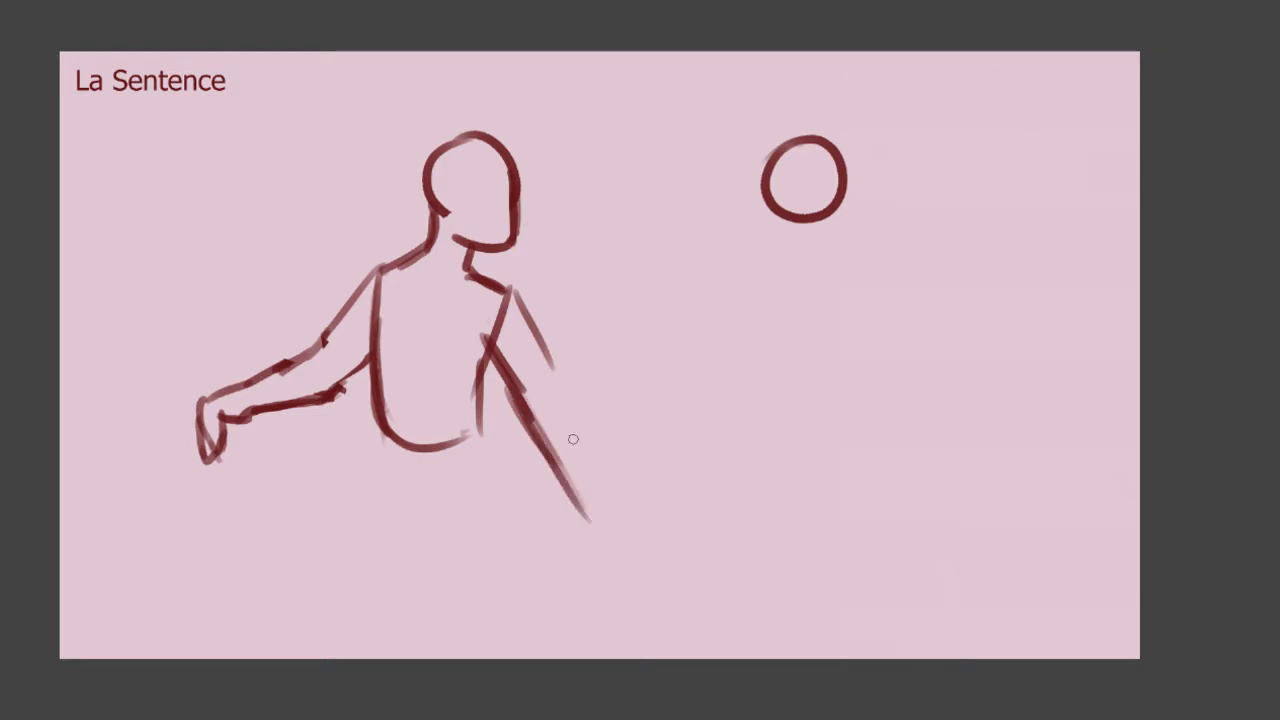
{"action": "left_click_drag", "start_coordinate": [532, 345], "coordinate": [605, 487]}
{"action": "key", "text": "ctrl+z"}
{"action": "left_click_drag", "start_coordinate": [536, 338], "coordinate": [612, 476]}
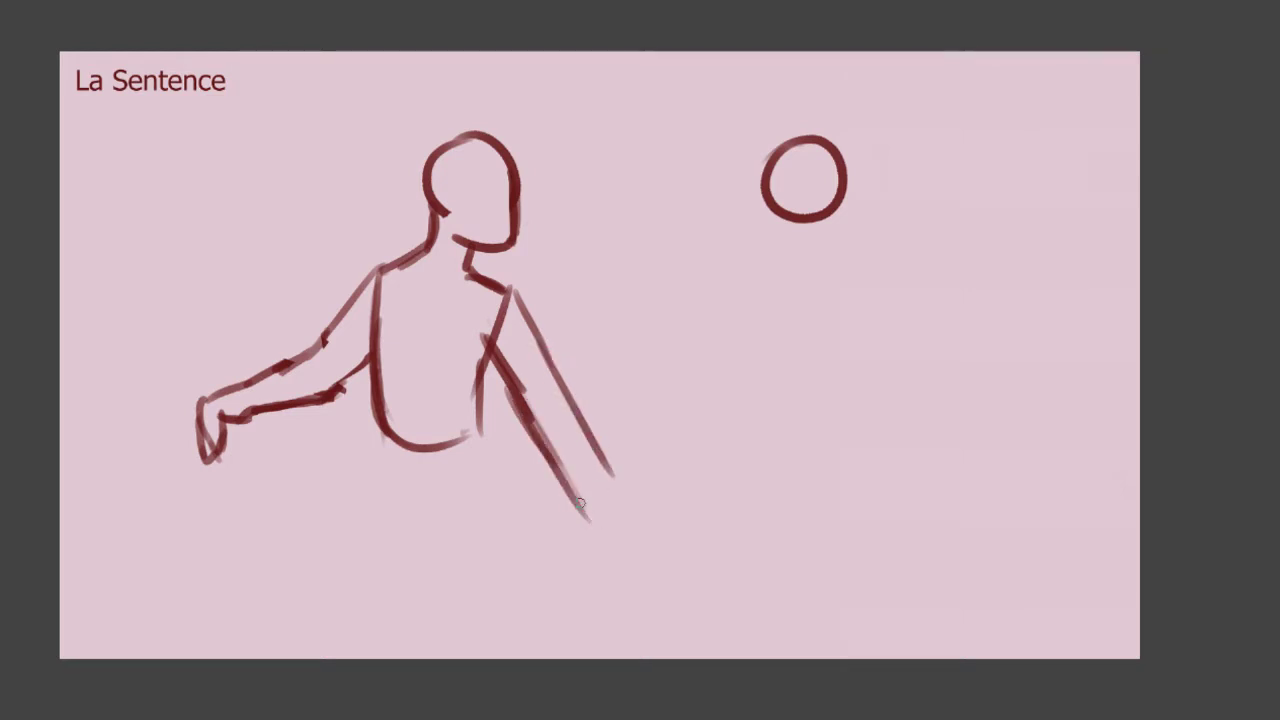
{"action": "key", "text": "ctrl+z"}
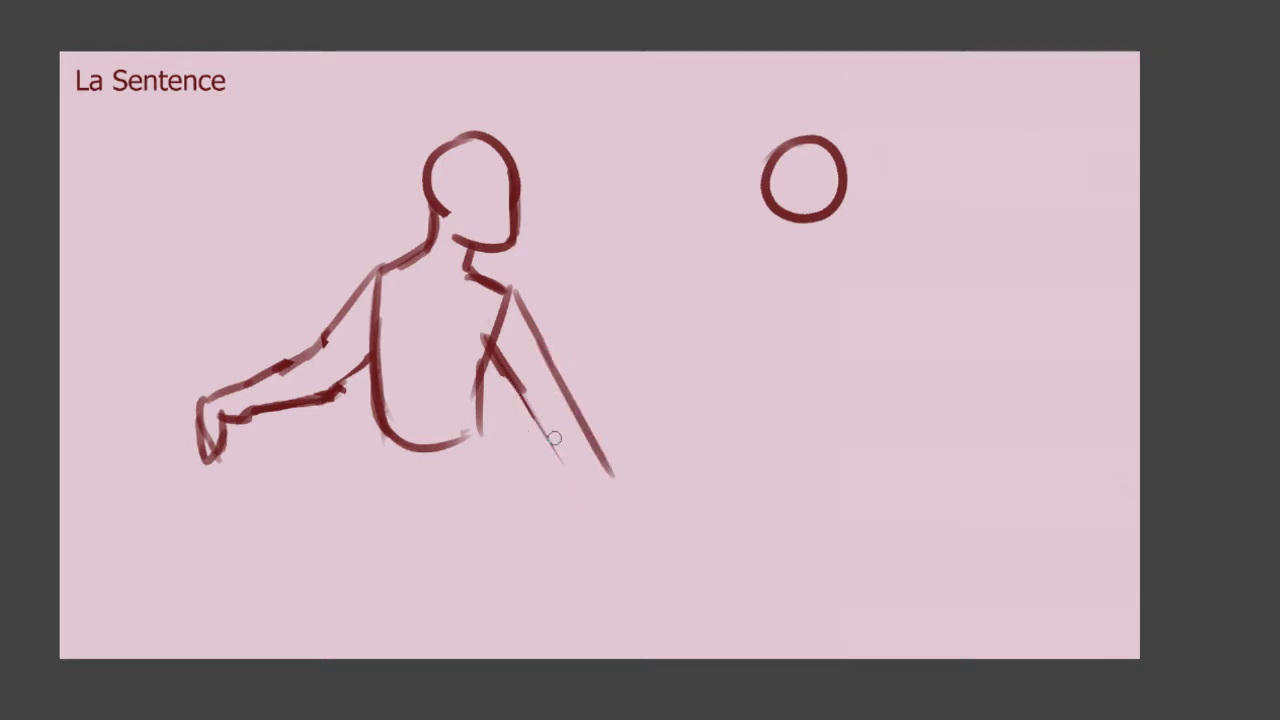
{"action": "left_click_drag", "start_coordinate": [503, 368], "coordinate": [570, 466]}
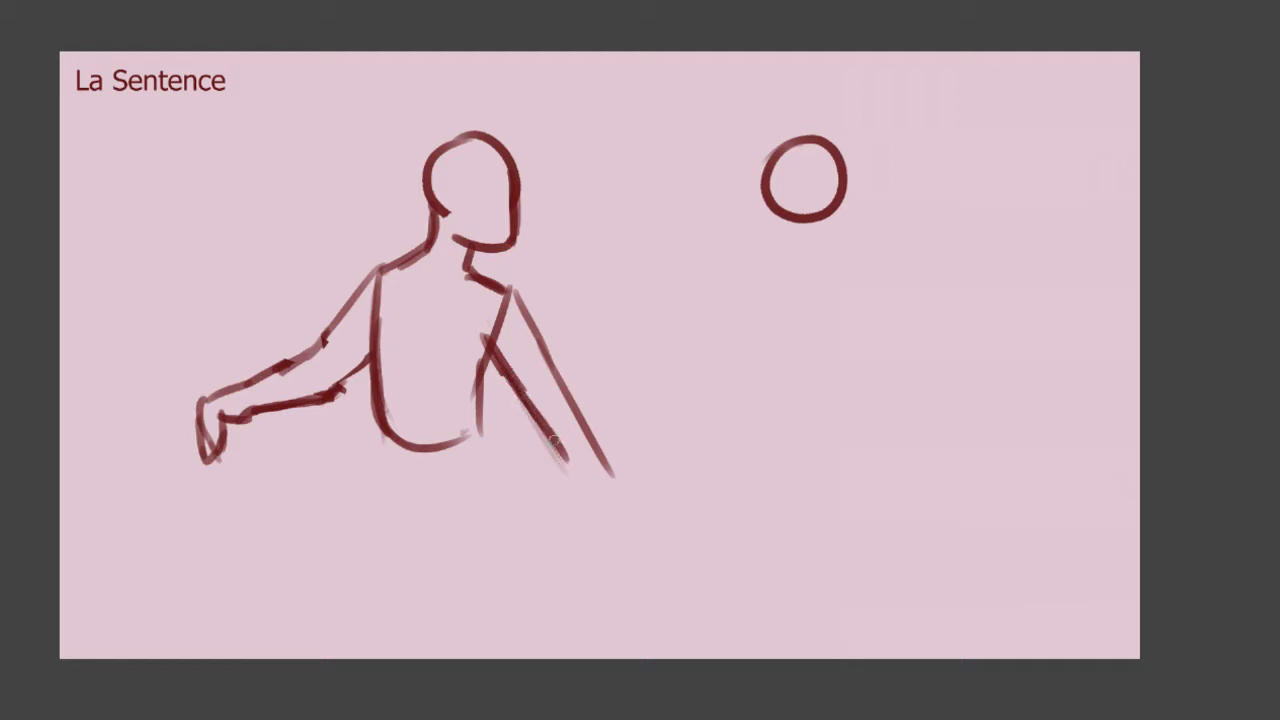
- Draw the outer and inner contours of the first figure's leg on the extended-arm side, down to the canvas edge
{"action": "left_click_drag", "start_coordinate": [369, 410], "coordinate": [340, 532]}
{"action": "key", "text": "ctrl+z"}
{"action": "left_click_drag", "start_coordinate": [371, 402], "coordinate": [338, 546]}
{"action": "left_click_drag", "start_coordinate": [418, 496], "coordinate": [357, 596]}
{"action": "key", "text": "ctrl+z"}
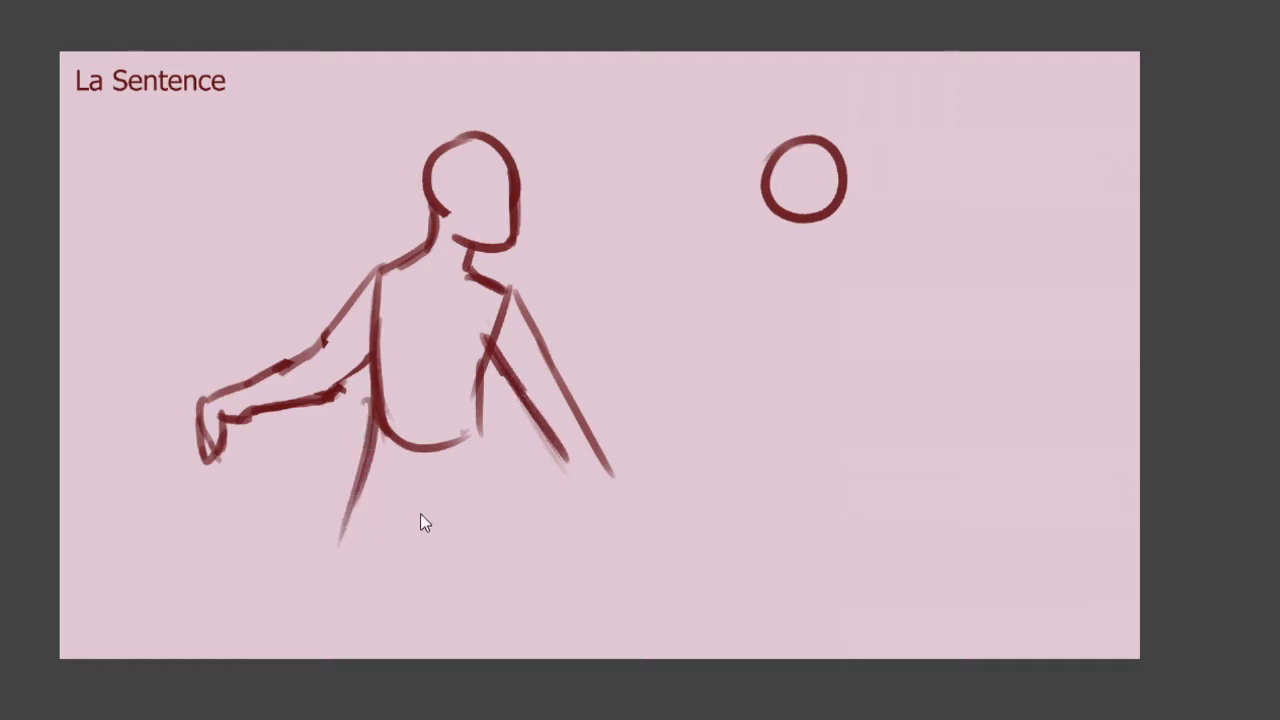
{"action": "left_click_drag", "start_coordinate": [425, 497], "coordinate": [355, 625]}
{"action": "left_click_drag", "start_coordinate": [372, 450], "coordinate": [321, 587]}
{"action": "mouse_move", "coordinate": [362, 476]}
{"action": "left_mouse_down"}
{"action": "mouse_move", "coordinate": [302, 627]}
{"action": "mouse_move", "coordinate": [353, 645]}
{"action": "left_mouse_up"}
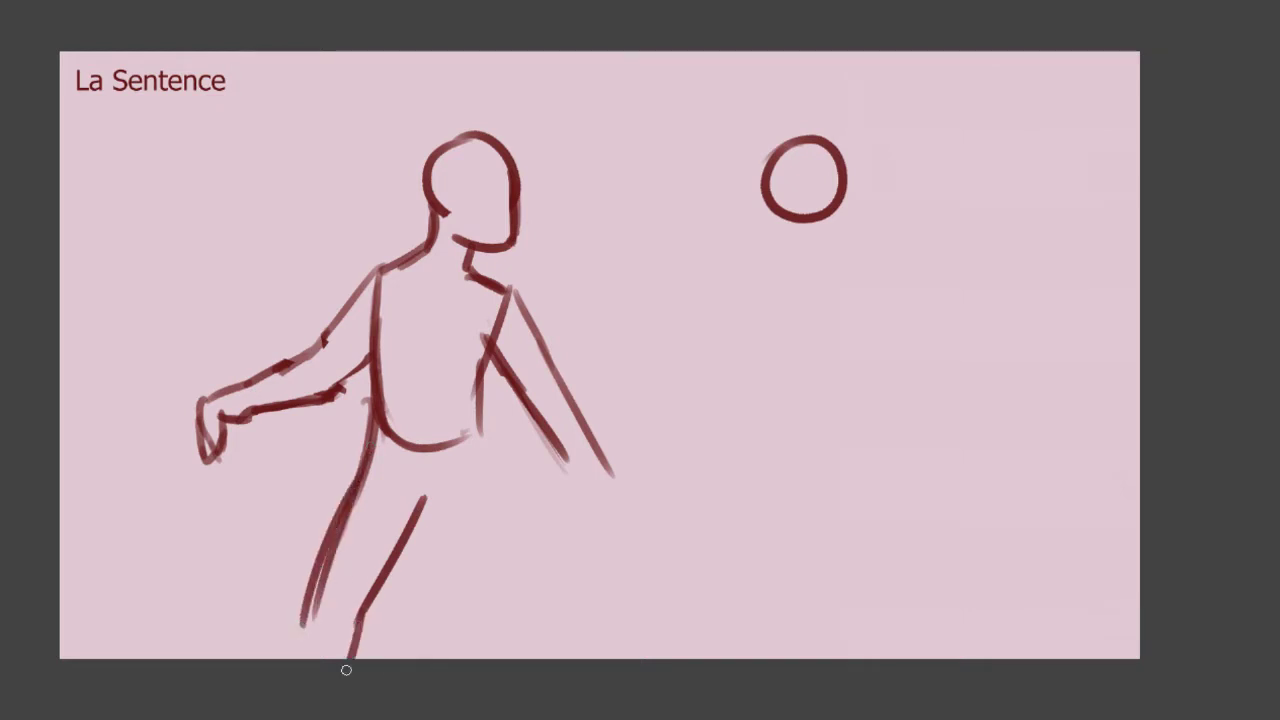
{"action": "left_click_drag", "start_coordinate": [318, 565], "coordinate": [295, 658]}
- Mark the crotch and draw the first figure's other leg, spread away and reaching the canvas edge
{"action": "mouse_move", "coordinate": [412, 481]}
{"action": "left_mouse_down"}
{"action": "mouse_move", "coordinate": [466, 610]}
{"action": "mouse_move", "coordinate": [467, 578]}
{"action": "left_mouse_up"}
{"action": "key", "text": "ctrl+z"}
{"action": "key", "text": "ctrl+z"}
{"action": "mouse_move", "coordinate": [406, 491]}
{"action": "left_mouse_down"}
{"action": "mouse_move", "coordinate": [437, 509]}
{"action": "mouse_move", "coordinate": [508, 657]}
{"action": "left_mouse_up"}
{"action": "left_click_drag", "start_coordinate": [475, 433], "coordinate": [543, 640]}
{"action": "left_click_drag", "start_coordinate": [514, 545], "coordinate": [548, 658]}
{"action": "left_click_drag", "start_coordinate": [468, 604], "coordinate": [498, 651]}
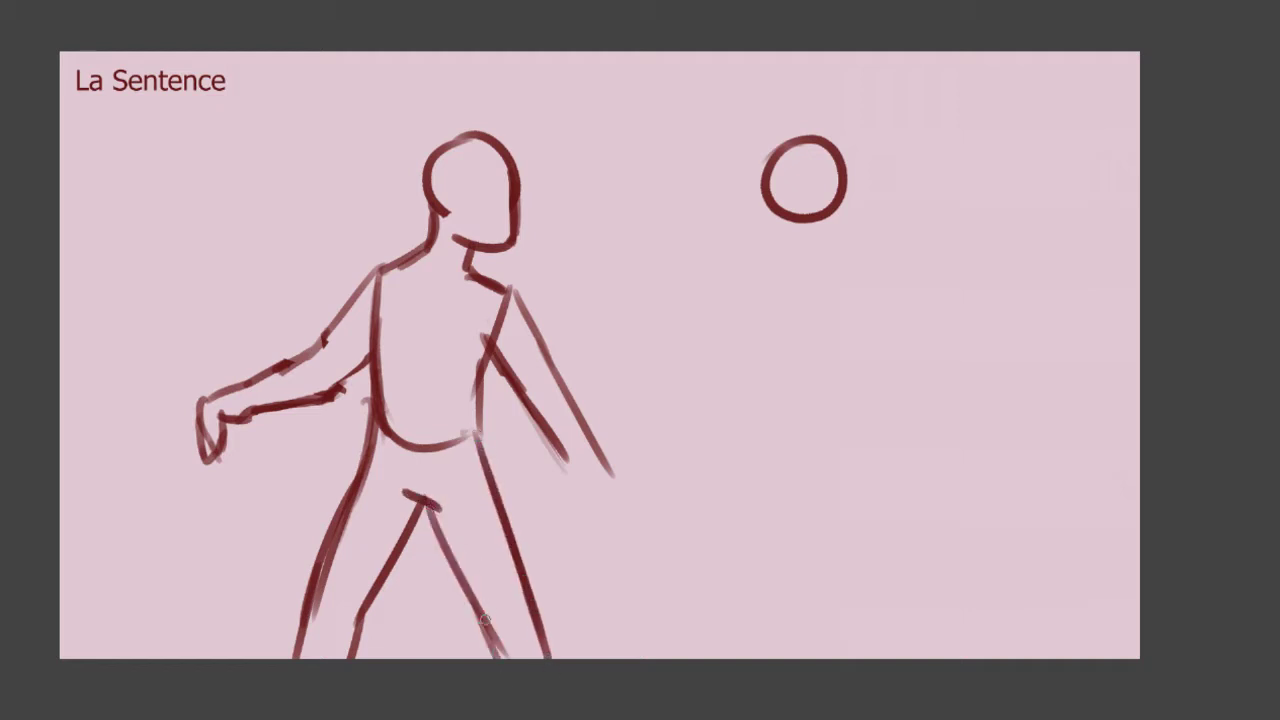
{"action": "mouse_move", "coordinate": [180, 427]}
{"action": "left_mouse_down"}
{"action": "mouse_move", "coordinate": [205, 414]}
{"action": "mouse_move", "coordinate": [181, 430]}
{"action": "mouse_move", "coordinate": [190, 419]}
{"action": "mouse_move", "coordinate": [234, 429]}
{"action": "mouse_move", "coordinate": [226, 449]}
{"action": "mouse_move", "coordinate": [173, 449]}
{"action": "left_mouse_up"}
{"action": "key", "text": "ctrl+z"}
{"action": "key", "text": "ctrl+z"}
{"action": "mouse_move", "coordinate": [197, 425]}
{"action": "left_mouse_down"}
{"action": "mouse_move", "coordinate": [195, 475]}
{"action": "mouse_move", "coordinate": [181, 461]}
{"action": "mouse_move", "coordinate": [221, 460]}
{"action": "left_mouse_up"}
{"action": "key", "text": "ctrl+z"}
{"action": "mouse_move", "coordinate": [120, 351]}
{"action": "left_mouse_down"}
{"action": "mouse_move", "coordinate": [74, 386]}
{"action": "mouse_move", "coordinate": [122, 349]}
{"action": "mouse_move", "coordinate": [112, 316]}
{"action": "mouse_move", "coordinate": [76, 420]}
{"action": "mouse_move", "coordinate": [90, 432]}
{"action": "mouse_move", "coordinate": [130, 404]}
{"action": "mouse_move", "coordinate": [114, 376]}
{"action": "mouse_move", "coordinate": [122, 399]}
{"action": "mouse_move", "coordinate": [106, 431]}
{"action": "left_mouse_up"}
{"action": "key", "text": "ctrl+z"}
{"action": "key", "text": "ctrl+z"}
{"action": "key", "text": "ctrl+z"}
{"action": "key", "text": "ctrl+z"}
{"action": "key", "text": "ctrl+z"}
{"action": "key", "text": "ctrl+z"}
{"action": "key", "text": "ctrl+z"}
- Draw a smaller figure's round head, neck and bent arm, held by the first figure's outstretched hand
{"action": "mouse_move", "coordinate": [145, 384]}
{"action": "left_mouse_down"}
{"action": "mouse_move", "coordinate": [140, 428]}
{"action": "mouse_move", "coordinate": [124, 414]}
{"action": "mouse_move", "coordinate": [150, 417]}
{"action": "left_mouse_up"}
{"action": "mouse_move", "coordinate": [128, 321]}
{"action": "left_mouse_down"}
{"action": "mouse_move", "coordinate": [155, 343]}
{"action": "mouse_move", "coordinate": [145, 333]}
{"action": "mouse_move", "coordinate": [155, 385]}
{"action": "mouse_move", "coordinate": [164, 352]}
{"action": "mouse_move", "coordinate": [160, 402]}
{"action": "mouse_move", "coordinate": [149, 421]}
{"action": "mouse_move", "coordinate": [146, 357]}
{"action": "mouse_move", "coordinate": [140, 418]}
{"action": "left_mouse_up"}
{"action": "left_click_drag", "start_coordinate": [140, 366], "coordinate": [142, 410]}
{"action": "mouse_move", "coordinate": [145, 350]}
{"action": "left_mouse_down"}
{"action": "mouse_move", "coordinate": [170, 448]}
{"action": "mouse_move", "coordinate": [156, 489]}
{"action": "mouse_move", "coordinate": [176, 478]}
{"action": "mouse_move", "coordinate": [142, 467]}
{"action": "mouse_move", "coordinate": [168, 530]}
{"action": "left_mouse_up"}
{"action": "key", "text": "ctrl+z"}
{"action": "mouse_move", "coordinate": [146, 478]}
{"action": "left_mouse_down"}
{"action": "mouse_move", "coordinate": [192, 550]}
{"action": "mouse_move", "coordinate": [228, 456]}
{"action": "mouse_move", "coordinate": [180, 478]}
{"action": "mouse_move", "coordinate": [157, 442]}
{"action": "mouse_move", "coordinate": [182, 505]}
{"action": "left_mouse_up"}
{"action": "mouse_move", "coordinate": [148, 437]}
{"action": "left_mouse_down"}
{"action": "mouse_move", "coordinate": [152, 485]}
{"action": "mouse_move", "coordinate": [153, 441]}
{"action": "mouse_move", "coordinate": [185, 480]}
{"action": "left_mouse_up"}
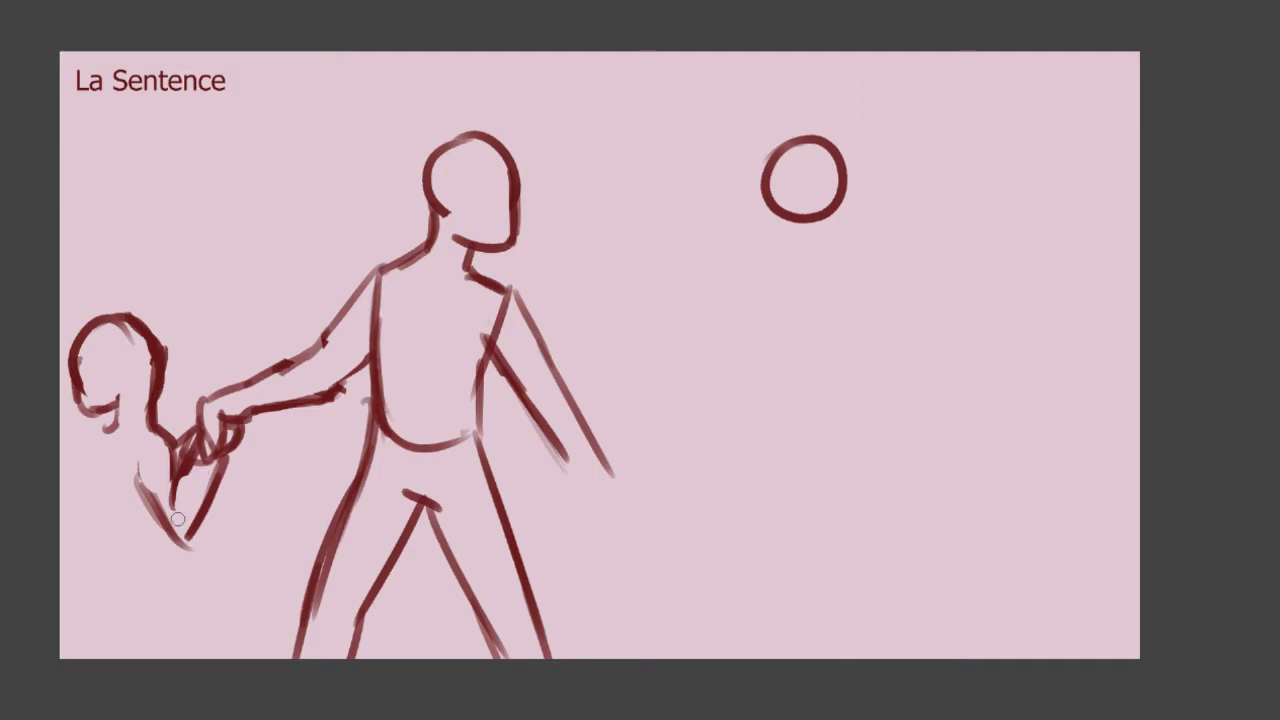
- Draw the smaller figure's shoulder, rounded torso and striding legs running off the canvas
{"action": "mouse_move", "coordinate": [113, 401]}
{"action": "left_mouse_down"}
{"action": "mouse_move", "coordinate": [90, 445]}
{"action": "mouse_move", "coordinate": [100, 434]}
{"action": "mouse_move", "coordinate": [110, 533]}
{"action": "mouse_move", "coordinate": [158, 513]}
{"action": "mouse_move", "coordinate": [158, 560]}
{"action": "left_mouse_up"}
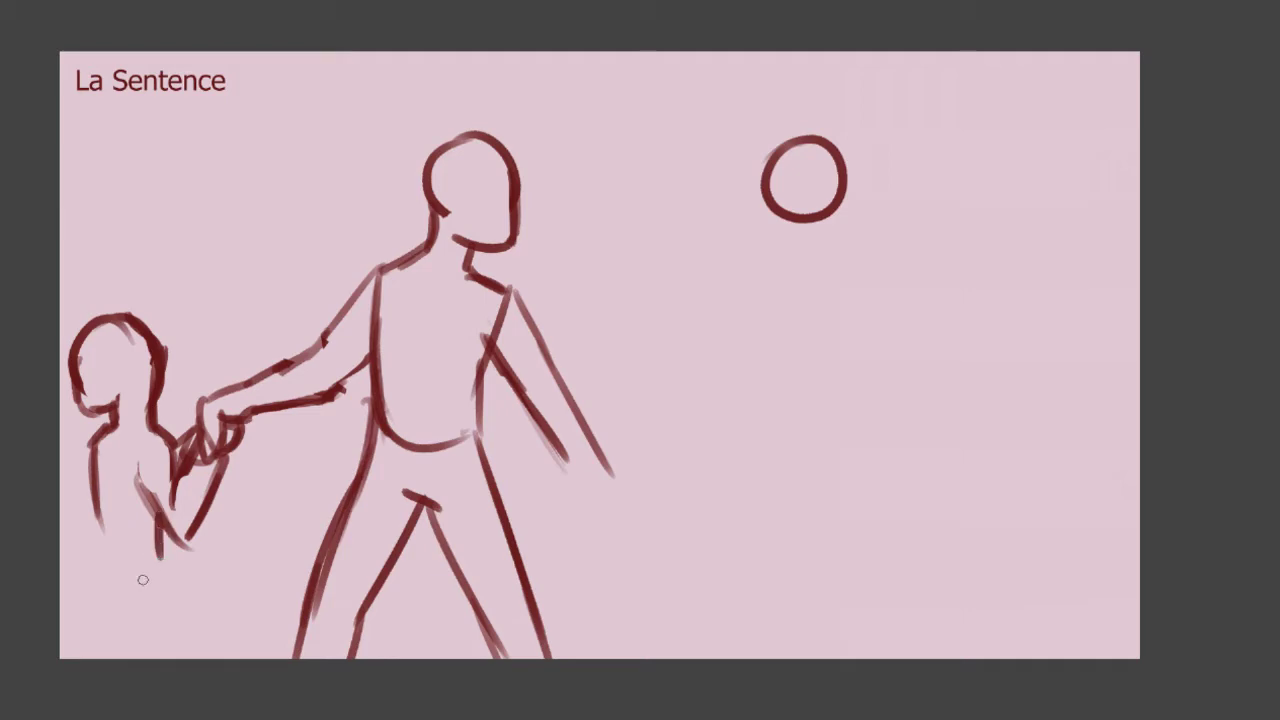
{"action": "mouse_move", "coordinate": [99, 446]}
{"action": "left_mouse_down"}
{"action": "mouse_move", "coordinate": [92, 556]}
{"action": "mouse_move", "coordinate": [112, 578]}
{"action": "mouse_move", "coordinate": [152, 558]}
{"action": "left_mouse_up"}
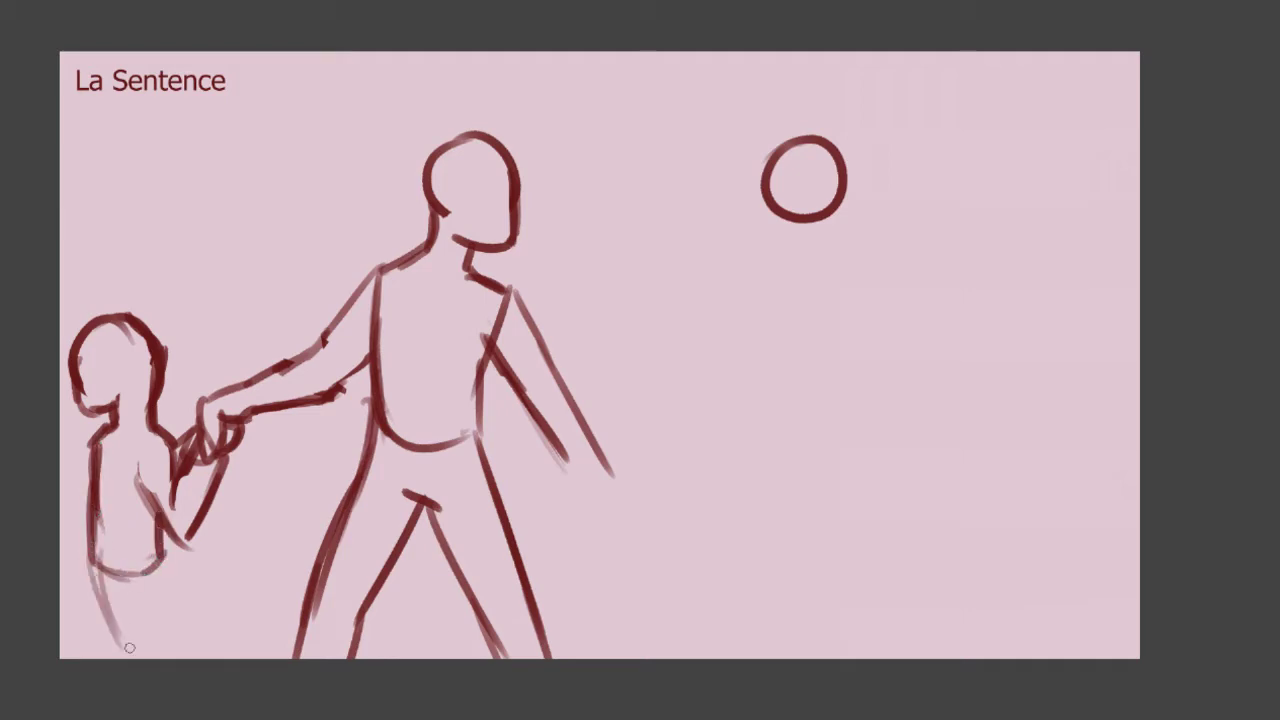
{"action": "left_click_drag", "start_coordinate": [95, 562], "coordinate": [63, 628]}
{"action": "left_click_drag", "start_coordinate": [98, 568], "coordinate": [148, 652]}
{"action": "left_click_drag", "start_coordinate": [164, 550], "coordinate": [194, 658]}
{"action": "left_click_drag", "start_coordinate": [118, 597], "coordinate": [150, 661]}
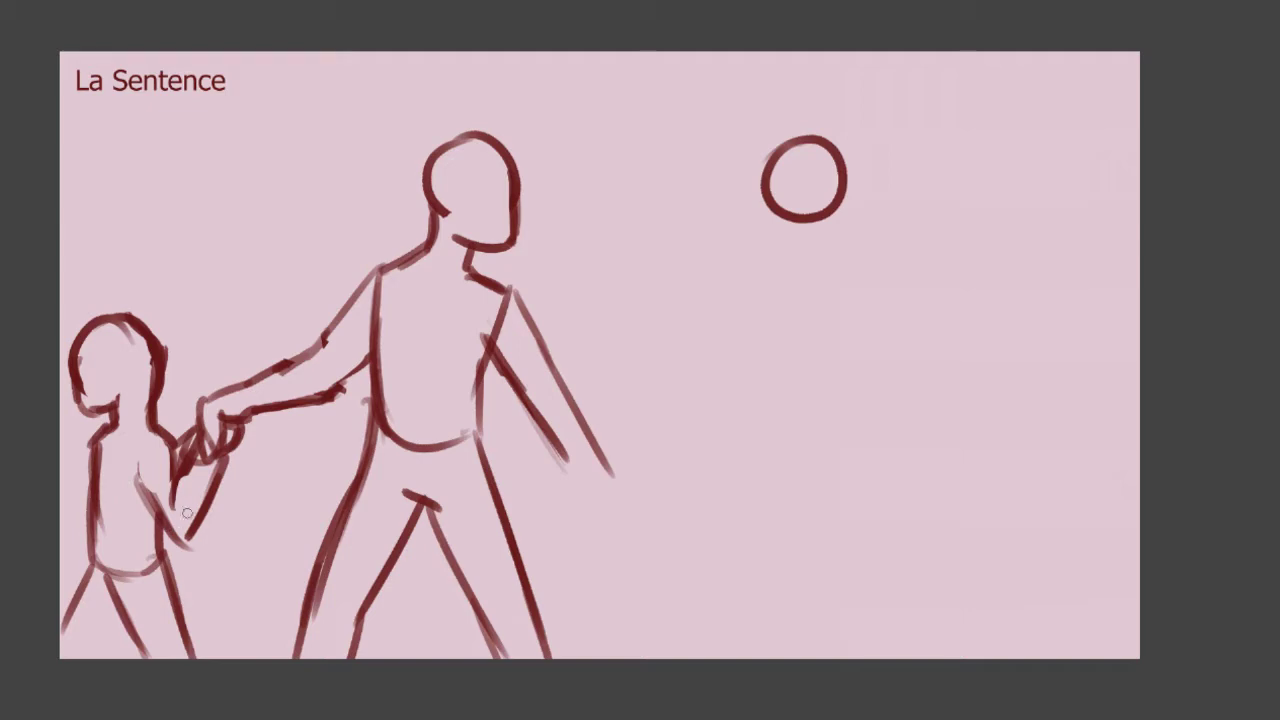
- Tidy the elbow of the smaller figure's held arm and draw the other arm extending past the canvas edge
{"action": "mouse_move", "coordinate": [233, 507]}
{"action": "left_mouse_down"}
{"action": "mouse_move", "coordinate": [185, 530]}
{"action": "mouse_move", "coordinate": [199, 536]}
{"action": "mouse_move", "coordinate": [222, 460]}
{"action": "mouse_move", "coordinate": [190, 520]}
{"action": "left_mouse_up"}
{"action": "left_click_drag", "start_coordinate": [86, 440], "coordinate": [61, 504]}
{"action": "left_click_drag", "start_coordinate": [86, 455], "coordinate": [60, 510]}
{"action": "left_click_drag", "start_coordinate": [90, 500], "coordinate": [55, 553]}
{"action": "key", "text": "ctrl+z"}
{"action": "left_click_drag", "start_coordinate": [90, 511], "coordinate": [59, 556]}
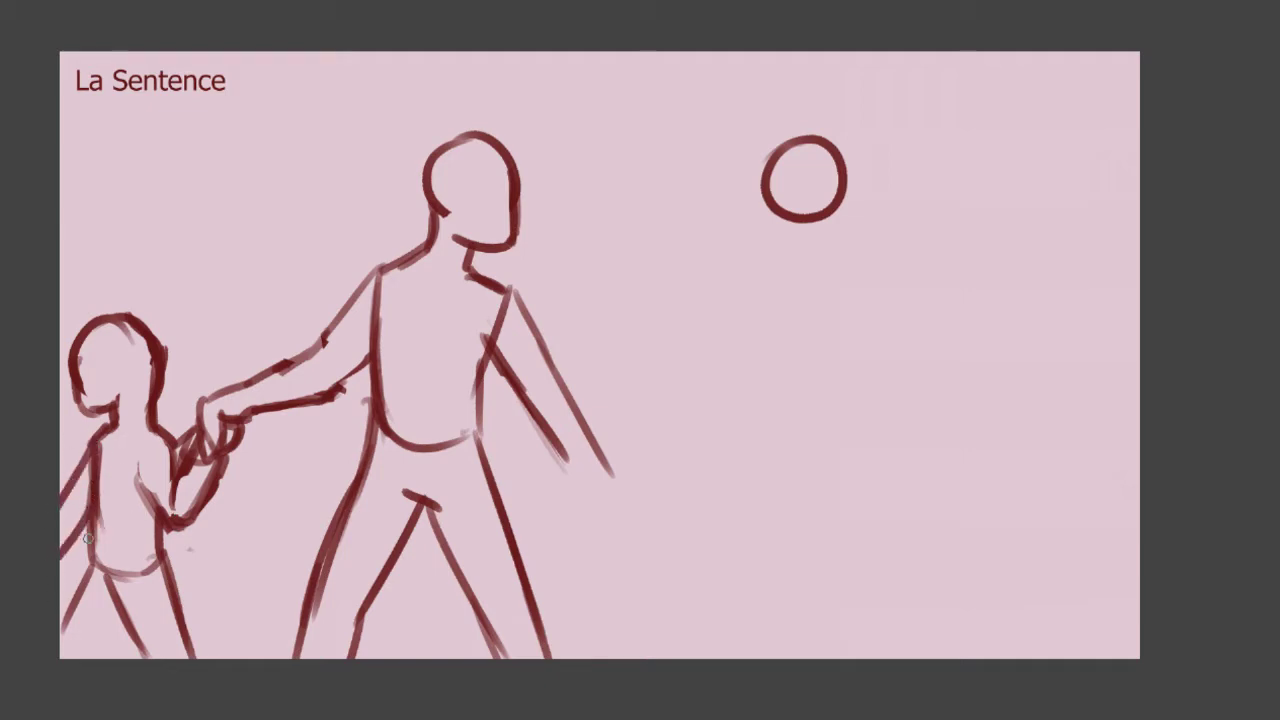
- Add the smaller figure's inner leg line and an open coat with a raised collar and long flaring tails
{"action": "left_click_drag", "start_coordinate": [123, 618], "coordinate": [88, 660]}
{"action": "left_click_drag", "start_coordinate": [102, 438], "coordinate": [152, 577]}
{"action": "key", "text": "ctrl+z"}
{"action": "mouse_move", "coordinate": [152, 430]}
{"action": "left_mouse_down"}
{"action": "mouse_move", "coordinate": [124, 431]}
{"action": "mouse_move", "coordinate": [116, 414]}
{"action": "left_mouse_up"}
{"action": "left_click_drag", "start_coordinate": [116, 416], "coordinate": [162, 403]}
{"action": "mouse_move", "coordinate": [161, 404]}
{"action": "left_mouse_down"}
{"action": "mouse_move", "coordinate": [152, 431]}
{"action": "mouse_move", "coordinate": [133, 431]}
{"action": "mouse_move", "coordinate": [146, 430]}
{"action": "mouse_move", "coordinate": [170, 596]}
{"action": "left_mouse_up"}
{"action": "key", "text": "ctrl+z"}
{"action": "key", "text": "ctrl+z"}
{"action": "mouse_move", "coordinate": [116, 440]}
{"action": "left_mouse_down"}
{"action": "mouse_move", "coordinate": [134, 546]}
{"action": "mouse_move", "coordinate": [205, 658]}
{"action": "left_mouse_up"}
{"action": "mouse_move", "coordinate": [165, 524]}
{"action": "left_mouse_down"}
{"action": "mouse_move", "coordinate": [172, 556]}
{"action": "mouse_move", "coordinate": [255, 658]}
{"action": "left_mouse_up"}
{"action": "mouse_move", "coordinate": [172, 573]}
{"action": "left_mouse_down"}
{"action": "mouse_move", "coordinate": [185, 634]}
{"action": "mouse_move", "coordinate": [194, 626]}
{"action": "left_mouse_up"}
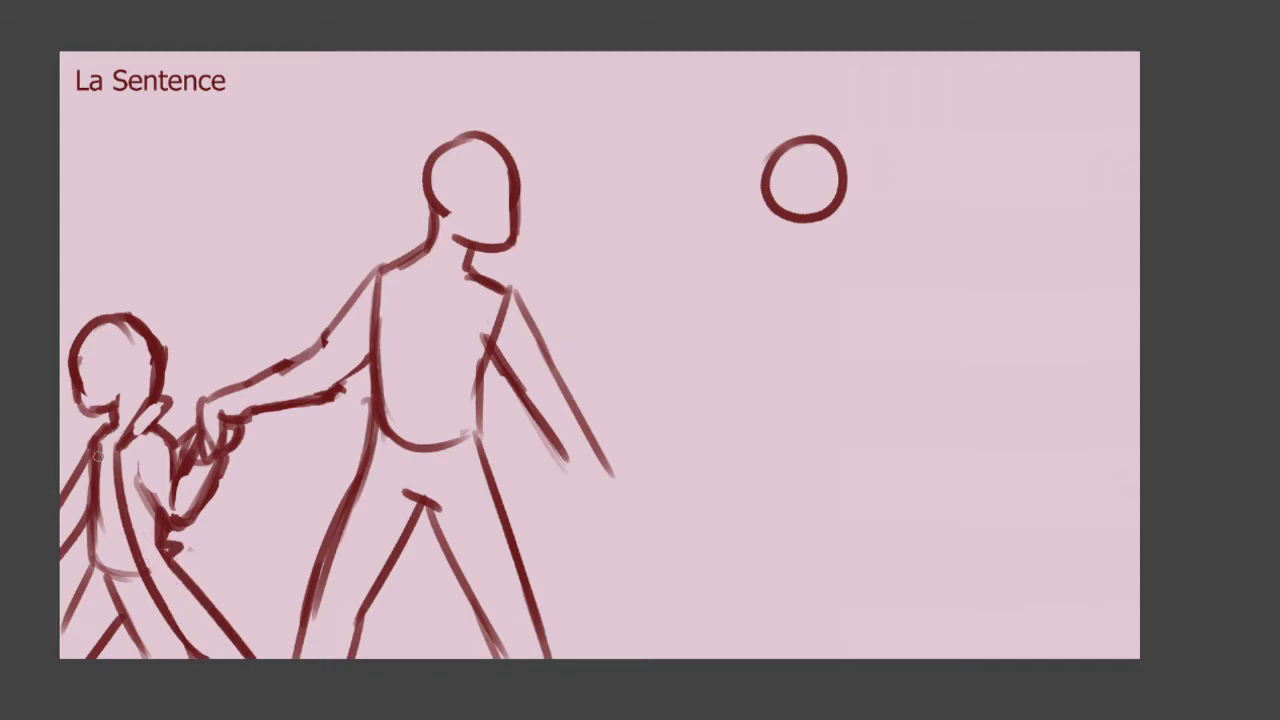
- Slim the back of the smaller figure's head and redraw its contour down to the coat collar
{"action": "scroll", "coordinate": [137, 514], "scroll_direction": "up", "scroll_amount": 2}
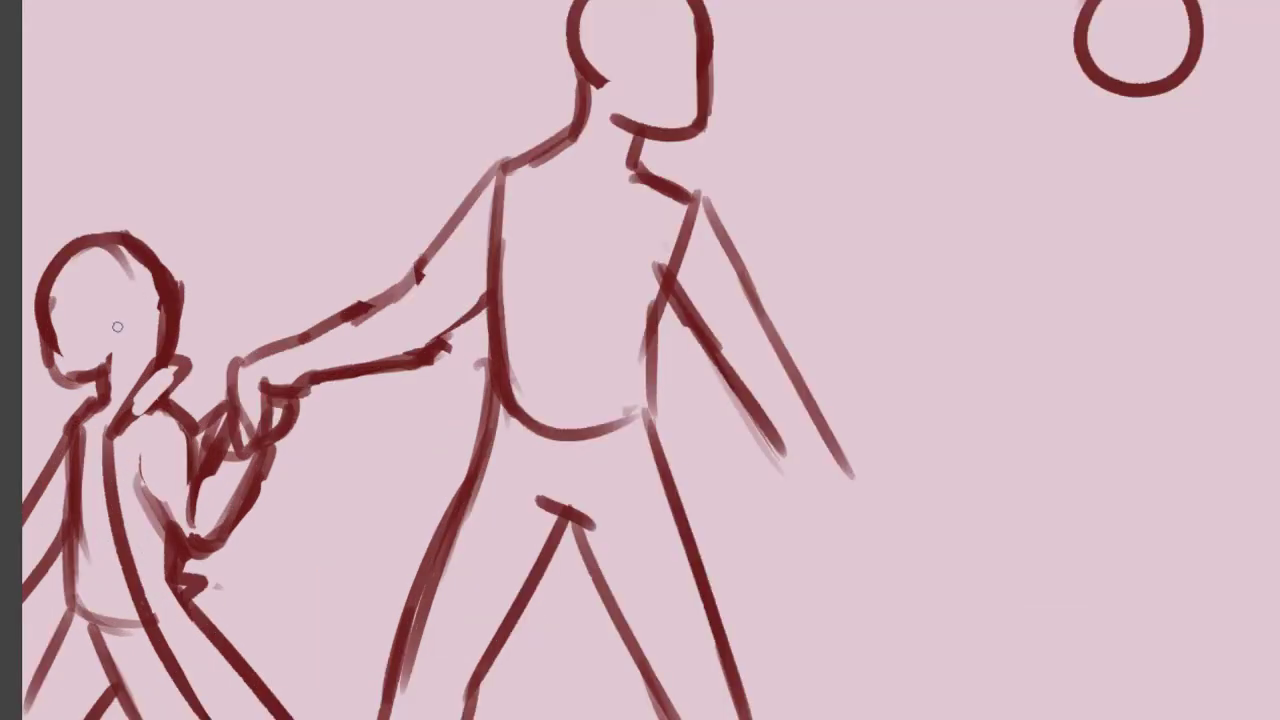
{"action": "mouse_move", "coordinate": [182, 328]}
{"action": "left_mouse_down"}
{"action": "mouse_move", "coordinate": [194, 277]}
{"action": "mouse_move", "coordinate": [166, 337]}
{"action": "mouse_move", "coordinate": [160, 270]}
{"action": "mouse_move", "coordinate": [147, 335]}
{"action": "left_mouse_up"}
{"action": "left_click_drag", "start_coordinate": [160, 282], "coordinate": [152, 362]}
{"action": "key", "text": "ctrl+z"}
{"action": "key", "text": "ctrl+z"}
{"action": "key", "text": "ctrl+z"}
{"action": "left_click_drag", "start_coordinate": [126, 238], "coordinate": [168, 318]}
{"action": "mouse_move", "coordinate": [164, 264]}
{"action": "left_mouse_down"}
{"action": "mouse_move", "coordinate": [154, 351]}
{"action": "mouse_move", "coordinate": [180, 342]}
{"action": "mouse_move", "coordinate": [122, 442]}
{"action": "left_mouse_up"}
{"action": "key", "text": "e"}
{"action": "key", "text": "e"}
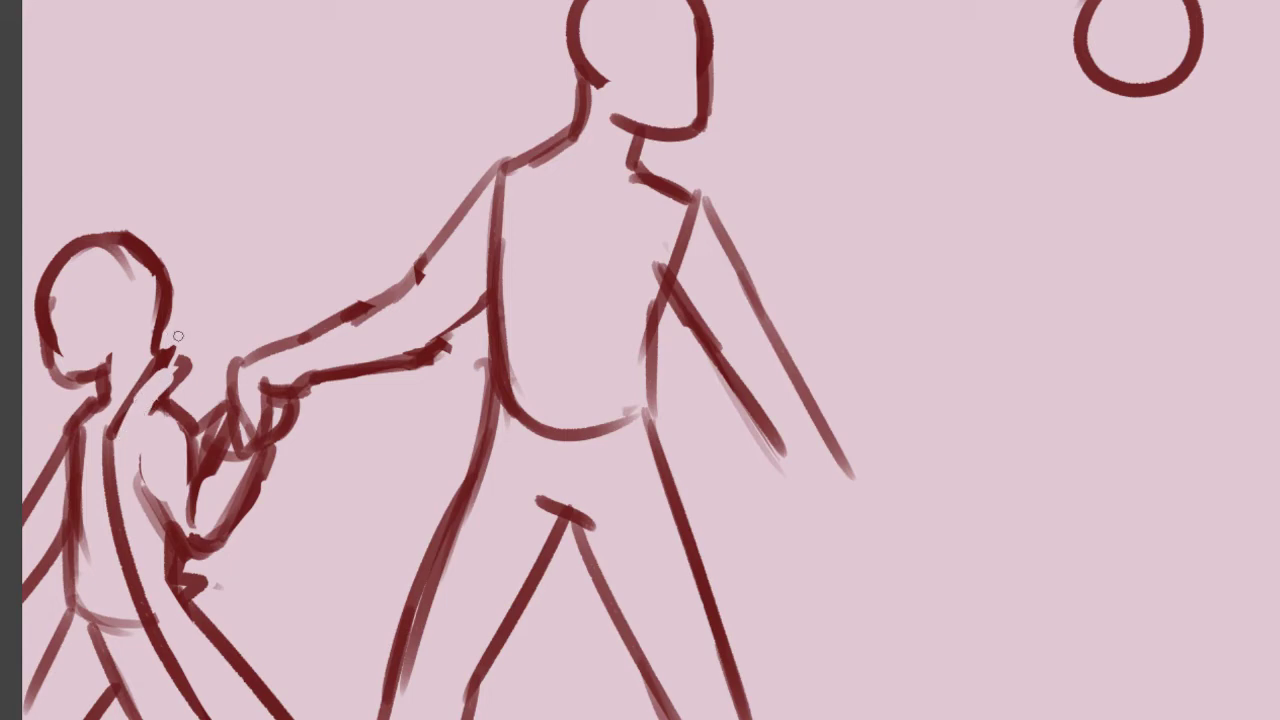
{"action": "left_click_drag", "start_coordinate": [183, 363], "coordinate": [170, 393]}
{"action": "scroll", "coordinate": [362, 252], "scroll_direction": "down", "scroll_amount": 2}
{"action": "left_click_drag", "start_coordinate": [214, 94], "coordinate": [362, 48]}
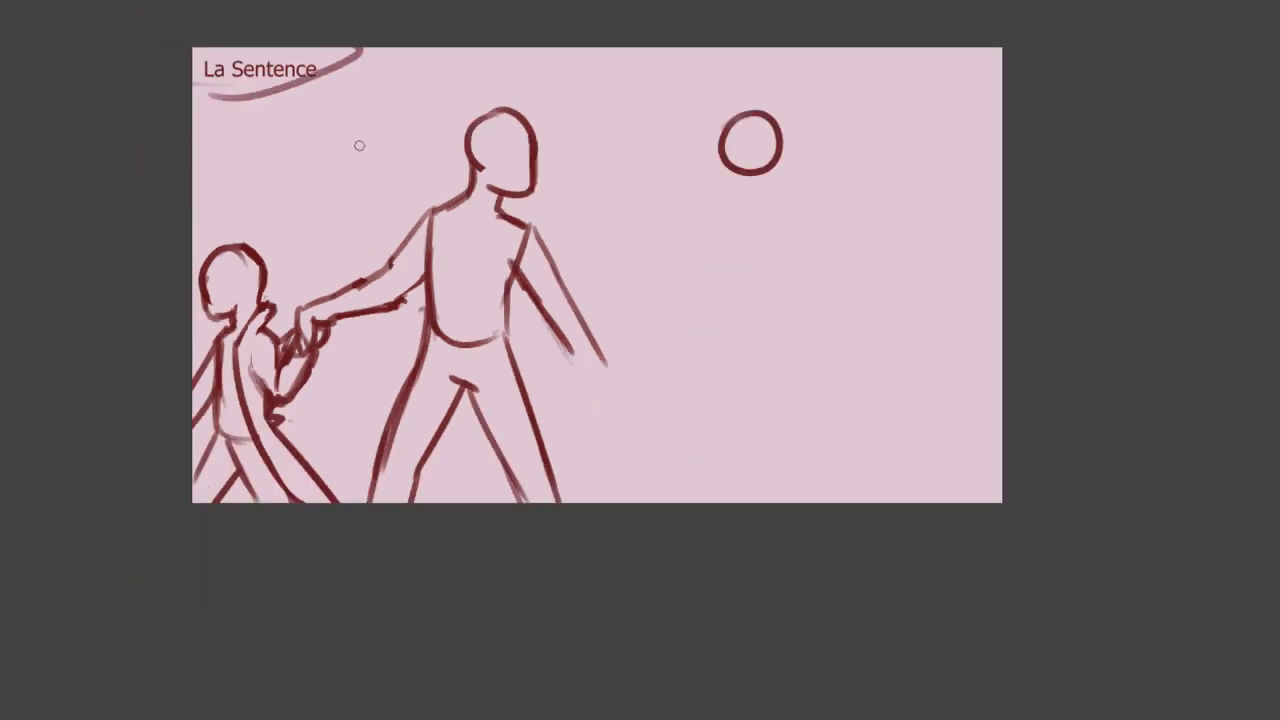
{"action": "key", "text": "ctrl+z"}
- Draw the smaller figure's neck lines and a small cravat at the throat
{"action": "scroll", "coordinate": [214, 393], "scroll_direction": "up", "scroll_amount": 2}
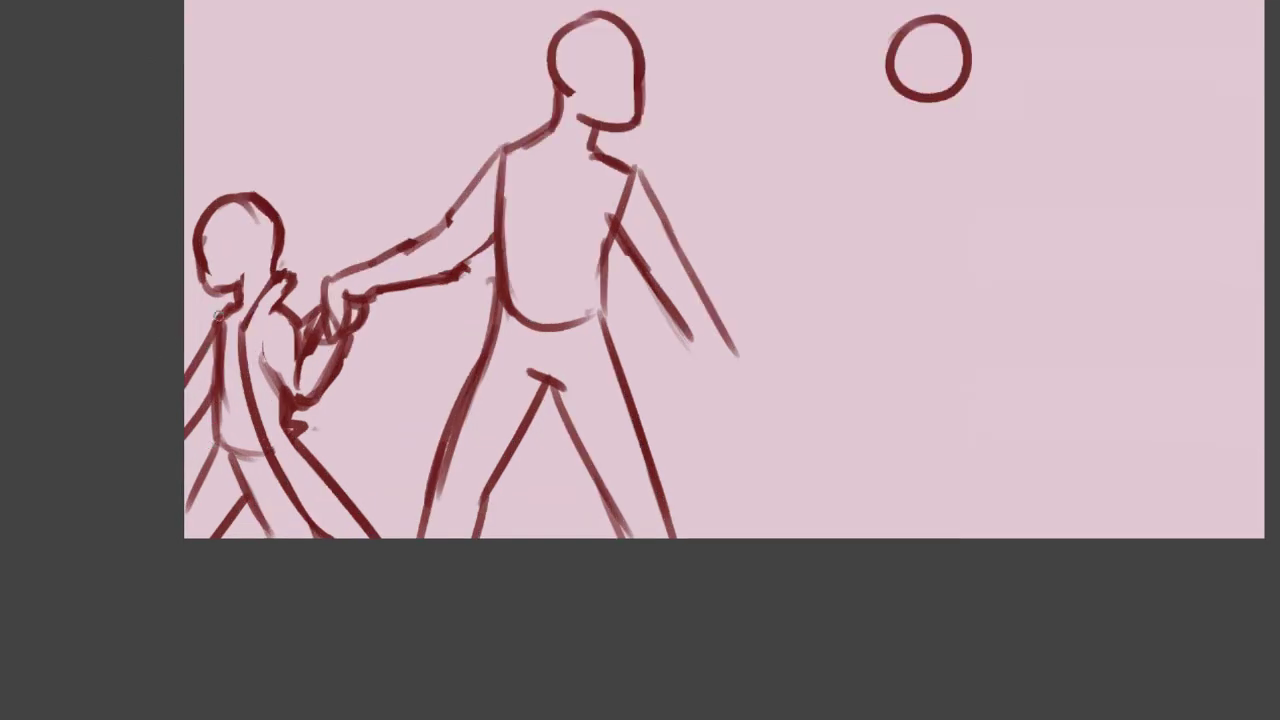
{"action": "left_click_drag", "start_coordinate": [216, 288], "coordinate": [222, 318]}
{"action": "key", "text": "ctrl+z"}
{"action": "scroll", "coordinate": [214, 395], "scroll_direction": "up", "scroll_amount": 3}
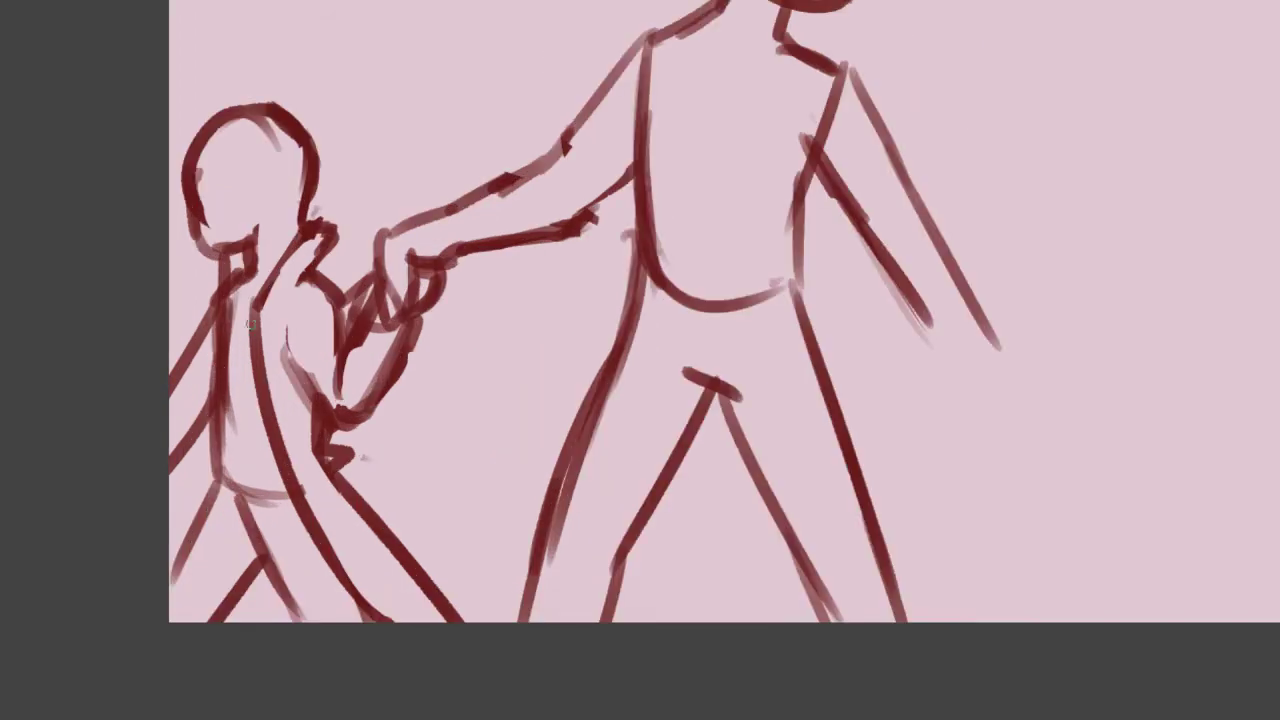
{"action": "left_click_drag", "start_coordinate": [251, 285], "coordinate": [238, 312]}
{"action": "key", "text": "ctrl+z"}
{"action": "mouse_move", "coordinate": [240, 266]}
{"action": "left_mouse_down"}
{"action": "mouse_move", "coordinate": [277, 272]}
{"action": "mouse_move", "coordinate": [238, 308]}
{"action": "mouse_move", "coordinate": [240, 290]}
{"action": "mouse_move", "coordinate": [252, 298]}
{"action": "mouse_move", "coordinate": [242, 484]}
{"action": "left_mouse_up"}
{"action": "key", "text": "e"}
{"action": "key", "text": "e"}
{"action": "key", "text": "ctrl+z"}
{"action": "key", "text": "ctrl+z"}
- Draw the curved waistcoat hem and strengthen the smaller figure's leg lines below it
{"action": "mouse_move", "coordinate": [235, 322]}
{"action": "left_mouse_down"}
{"action": "mouse_move", "coordinate": [225, 466]}
{"action": "mouse_move", "coordinate": [266, 515]}
{"action": "left_mouse_up"}
{"action": "key", "text": "ctrl+z"}
{"action": "mouse_move", "coordinate": [225, 473]}
{"action": "left_mouse_down"}
{"action": "mouse_move", "coordinate": [278, 504]}
{"action": "mouse_move", "coordinate": [282, 624]}
{"action": "left_mouse_up"}
{"action": "left_click_drag", "start_coordinate": [260, 540], "coordinate": [292, 623]}
{"action": "left_click_drag", "start_coordinate": [251, 553], "coordinate": [218, 621]}
{"action": "left_click_drag", "start_coordinate": [216, 472], "coordinate": [170, 574]}
{"action": "key", "text": "ctrl+z"}
{"action": "left_click_drag", "start_coordinate": [217, 476], "coordinate": [169, 557]}
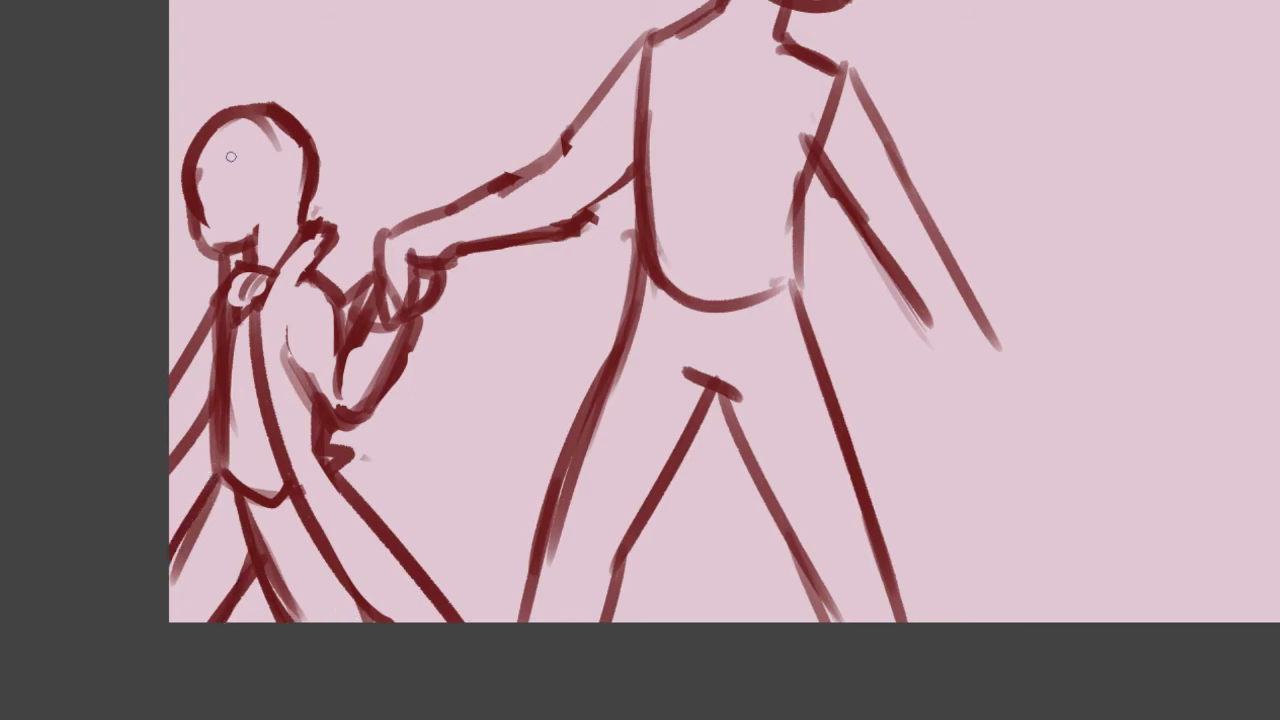
- Redraw the two joined hands, giving the smaller figure's wrist a flared sleeve cuff
{"action": "mouse_move", "coordinate": [371, 340]}
{"action": "left_mouse_down"}
{"action": "mouse_move", "coordinate": [400, 375]}
{"action": "mouse_move", "coordinate": [418, 374]}
{"action": "left_mouse_up"}
{"action": "left_click_drag", "start_coordinate": [419, 325], "coordinate": [417, 376]}
{"action": "key", "text": "e"}
{"action": "mouse_move", "coordinate": [409, 340]}
{"action": "left_mouse_down"}
{"action": "mouse_move", "coordinate": [400, 356]}
{"action": "mouse_move", "coordinate": [410, 296]}
{"action": "mouse_move", "coordinate": [384, 282]}
{"action": "mouse_move", "coordinate": [420, 300]}
{"action": "mouse_move", "coordinate": [370, 310]}
{"action": "left_mouse_up"}
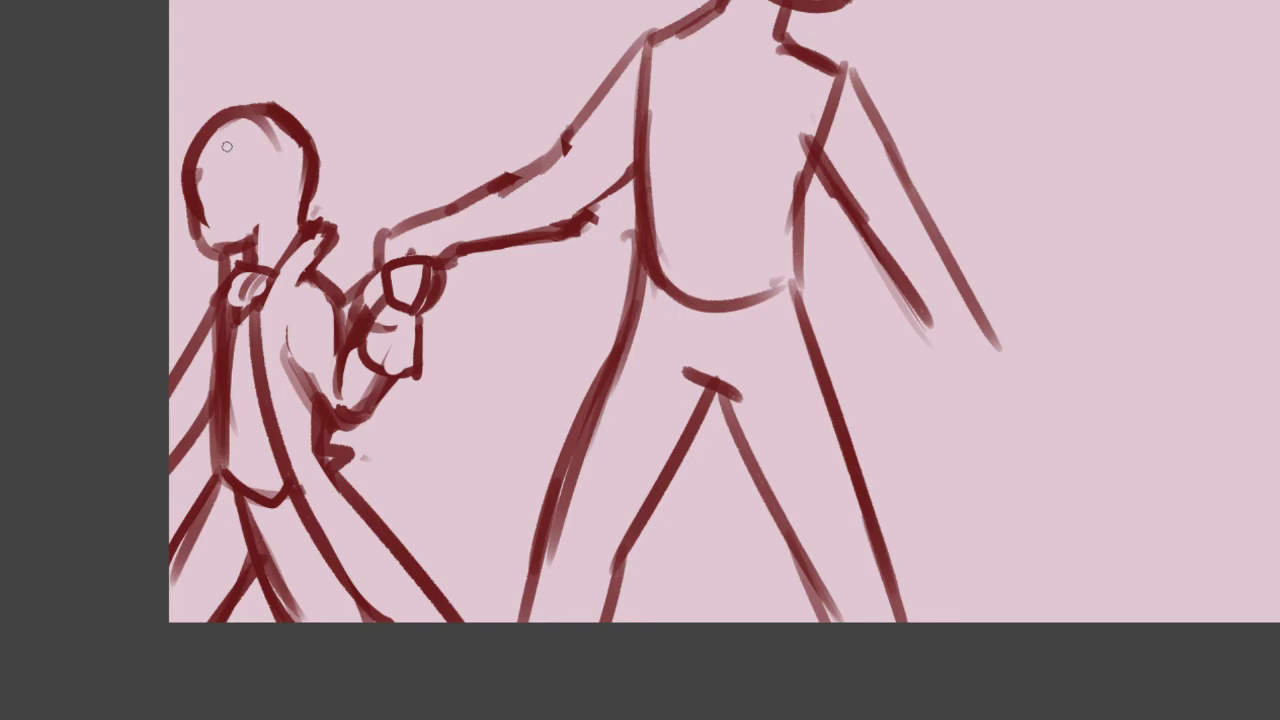
- Draw the smaller figure's oval eye and replace the front of the face with a profile and pointed nose
{"action": "left_click_drag", "start_coordinate": [216, 180], "coordinate": [214, 202]}
{"action": "scroll", "coordinate": [202, 208], "scroll_direction": "up", "scroll_amount": 3}
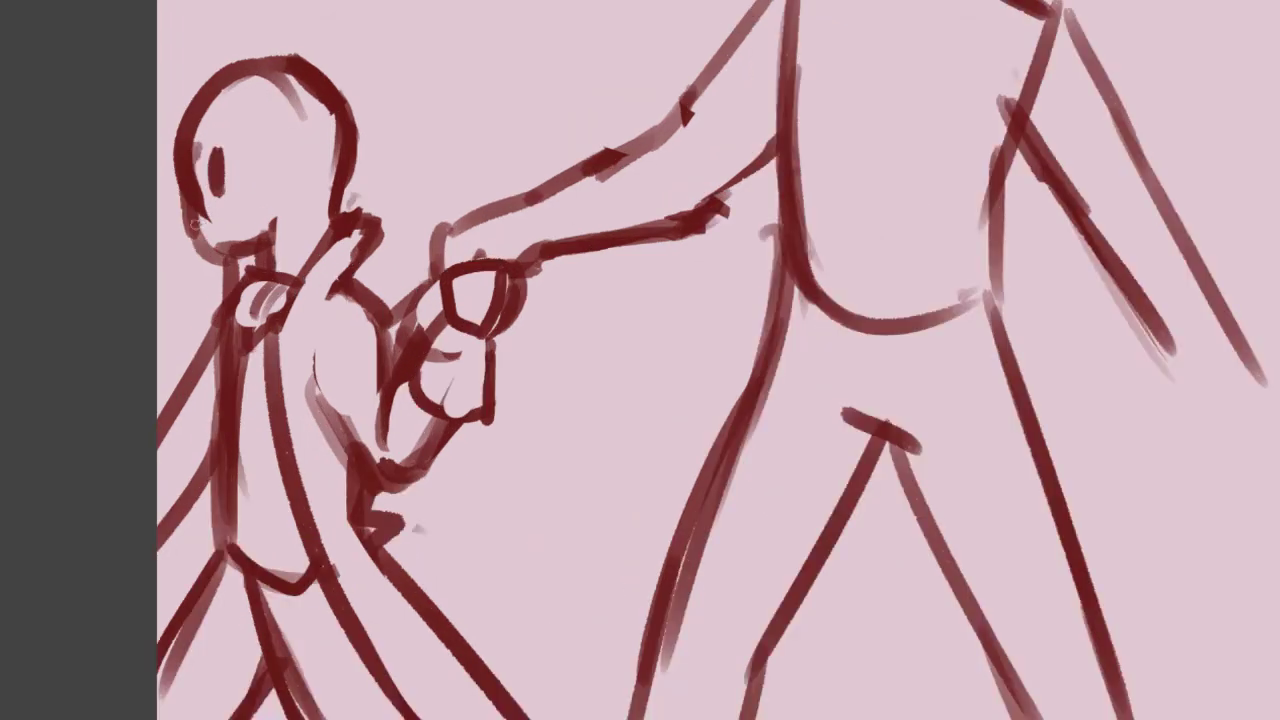
{"action": "left_click_drag", "start_coordinate": [208, 122], "coordinate": [210, 210]}
{"action": "left_click_drag", "start_coordinate": [152, 72], "coordinate": [171, 253]}
{"action": "left_click_drag", "start_coordinate": [164, 106], "coordinate": [168, 220]}
{"action": "key", "text": "b"}
{"action": "left_click_drag", "start_coordinate": [178, 126], "coordinate": [204, 199]}
{"action": "key", "text": "ctrl+z"}
{"action": "mouse_move", "coordinate": [182, 120]}
{"action": "left_mouse_down"}
{"action": "mouse_move", "coordinate": [195, 198]}
{"action": "mouse_move", "coordinate": [260, 169]}
{"action": "mouse_move", "coordinate": [217, 180]}
{"action": "left_mouse_up"}
- Clean up the face with a larger brush, round off the eye, and add a small mouth
{"action": "key", "text": "bracketright"}
{"action": "key", "text": "bracketright"}
{"action": "key", "text": "bracketright"}
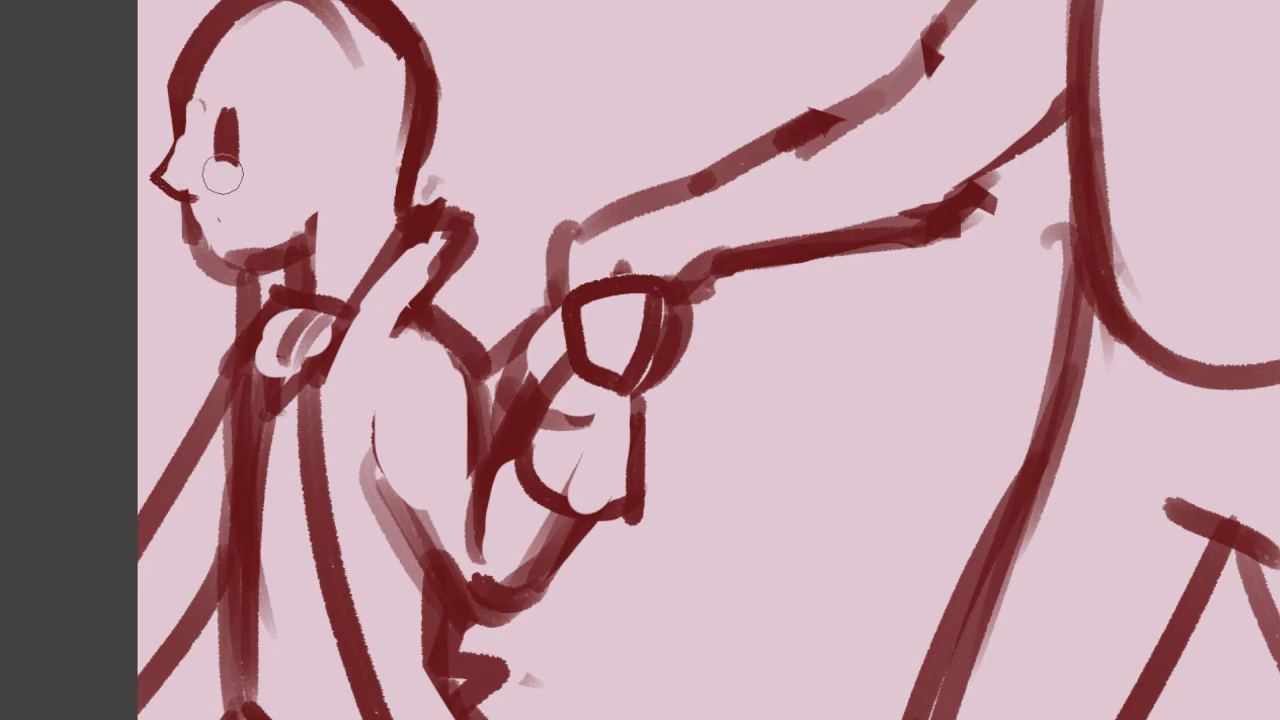
{"action": "key", "text": "b"}
{"action": "mouse_move", "coordinate": [232, 114]}
{"action": "left_mouse_down"}
{"action": "mouse_move", "coordinate": [217, 122]}
{"action": "mouse_move", "coordinate": [223, 165]}
{"action": "left_mouse_up"}
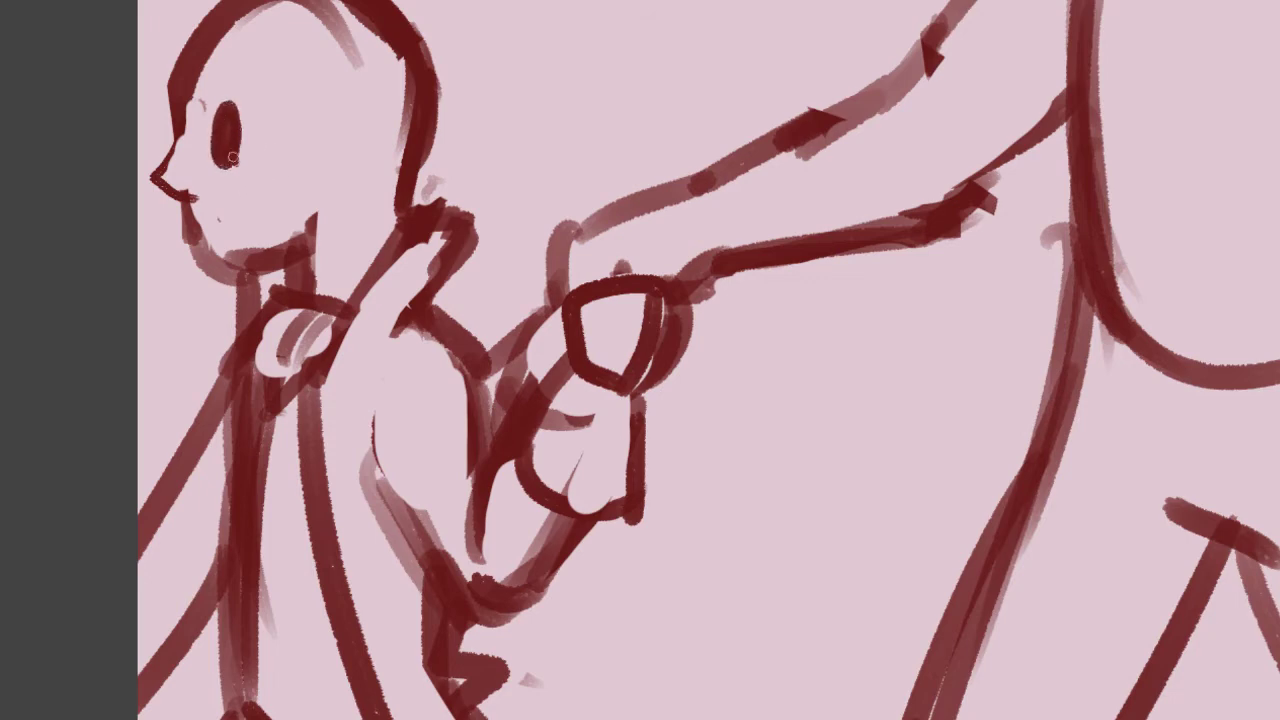
{"action": "mouse_move", "coordinate": [183, 121]}
{"action": "left_mouse_down"}
{"action": "mouse_move", "coordinate": [155, 183]}
{"action": "mouse_move", "coordinate": [234, 225]}
{"action": "left_mouse_up"}
{"action": "key", "text": "ctrl+z"}
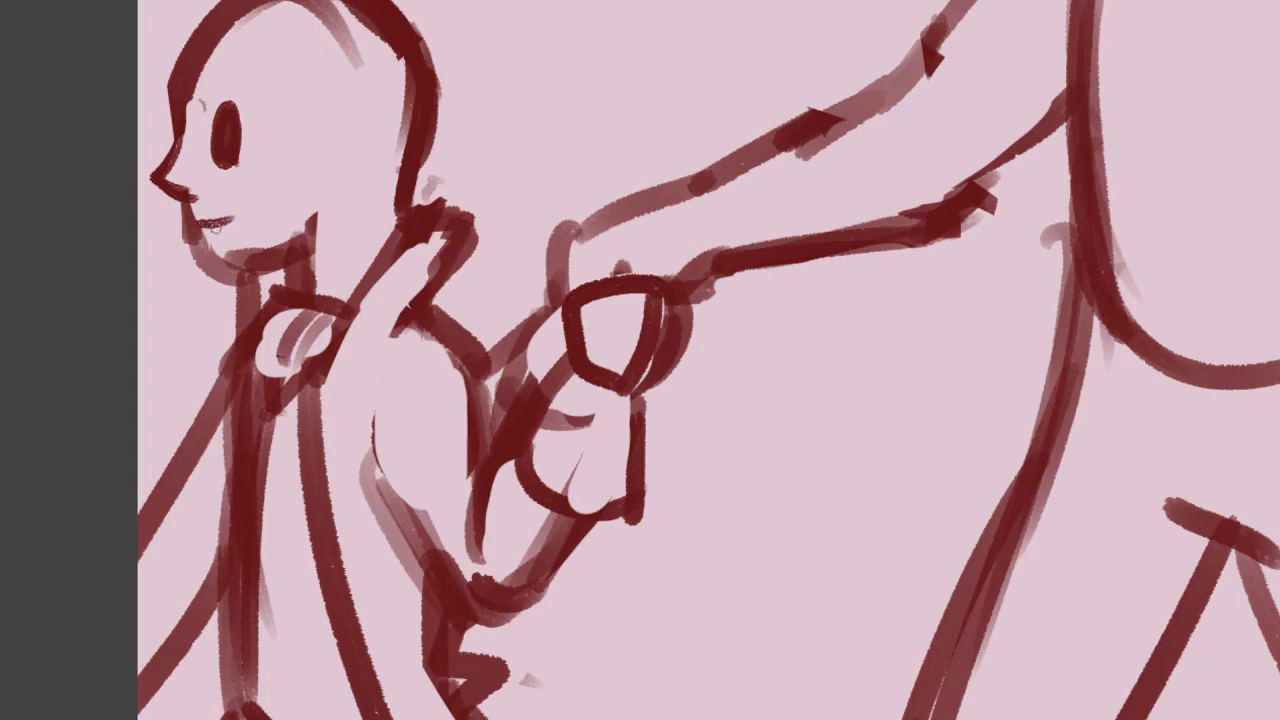
- Draw an arched eyebrow above the eye and a curved ear on the side of the smaller figure's head
{"action": "mouse_move", "coordinate": [210, 99]}
{"action": "left_mouse_down"}
{"action": "mouse_move", "coordinate": [256, 101]}
{"action": "mouse_move", "coordinate": [323, 188]}
{"action": "left_mouse_up"}
{"action": "key", "text": "ctrl+z"}
{"action": "mouse_move", "coordinate": [311, 133]}
{"action": "left_mouse_down"}
{"action": "mouse_move", "coordinate": [321, 122]}
{"action": "mouse_move", "coordinate": [333, 203]}
{"action": "left_mouse_up"}
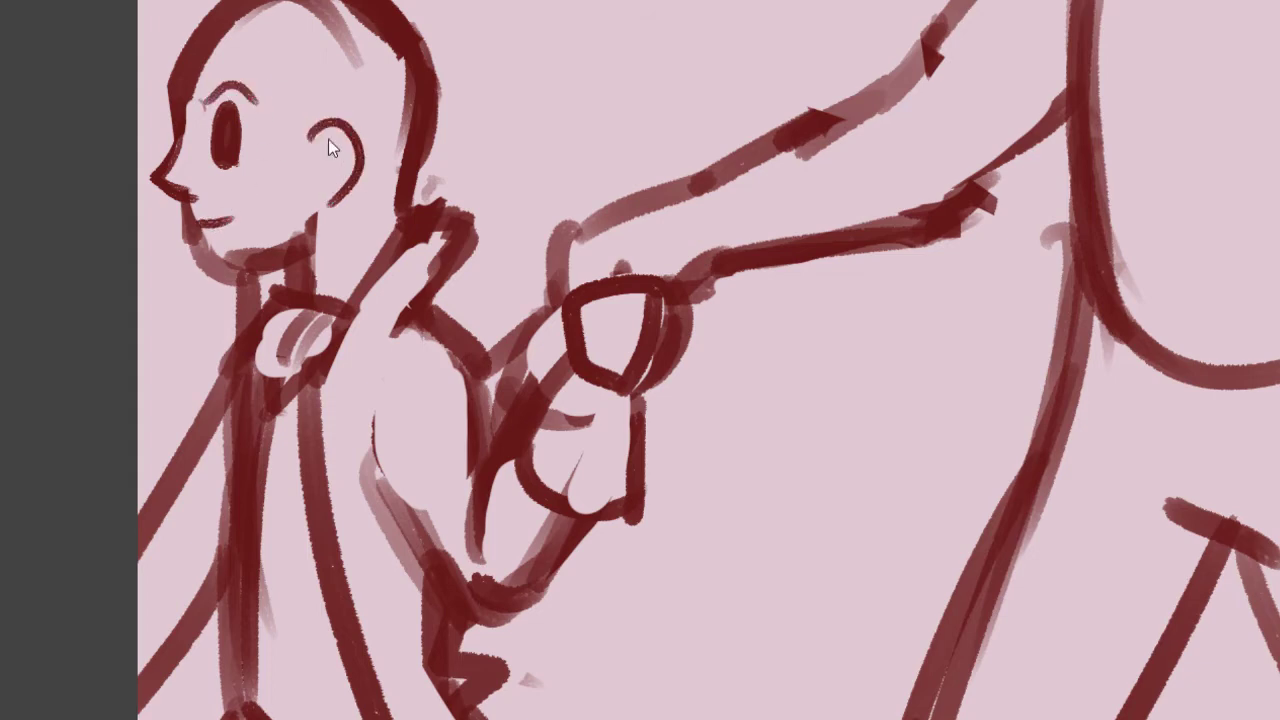
{"action": "key", "text": "ctrl+z"}
{"action": "left_click_drag", "start_coordinate": [311, 105], "coordinate": [314, 186]}
- Draw the outer outline of the smaller figure's hair, with wavy locks falling behind the head to the shoulder
{"action": "left_click_drag", "start_coordinate": [226, 20], "coordinate": [295, 79]}
{"action": "key", "text": "ctrl+z"}
{"action": "left_click_drag", "start_coordinate": [428, 2], "coordinate": [442, 62]}
{"action": "key", "text": "ctrl+z"}
{"action": "key", "text": "ctrl+z"}
{"action": "left_click_drag", "start_coordinate": [200, 28], "coordinate": [209, 1]}
{"action": "mouse_move", "coordinate": [410, 2]}
{"action": "left_mouse_down"}
{"action": "mouse_move", "coordinate": [477, 149]}
{"action": "mouse_move", "coordinate": [486, 268]}
{"action": "left_mouse_up"}
{"action": "key", "text": "ctrl+z"}
{"action": "mouse_move", "coordinate": [428, 4]}
{"action": "left_mouse_down"}
{"action": "mouse_move", "coordinate": [477, 65]}
{"action": "mouse_move", "coordinate": [468, 84]}
{"action": "mouse_move", "coordinate": [501, 203]}
{"action": "mouse_move", "coordinate": [482, 207]}
{"action": "mouse_move", "coordinate": [509, 247]}
{"action": "mouse_move", "coordinate": [512, 331]}
{"action": "mouse_move", "coordinate": [501, 303]}
{"action": "mouse_move", "coordinate": [486, 348]}
{"action": "left_mouse_up"}
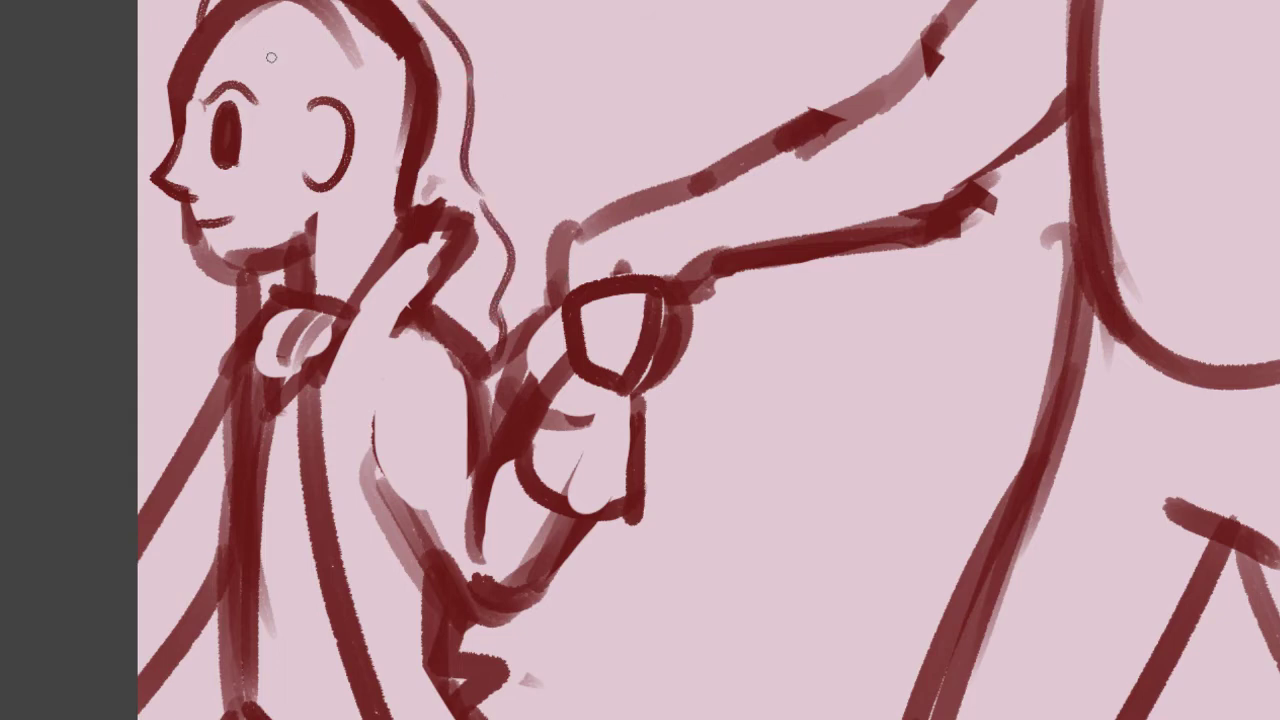
- Draw the hairline from forehead to ear and a lock below it, then erase the old skull outline
{"action": "left_click_drag", "start_coordinate": [293, 80], "coordinate": [298, 124]}
{"action": "mouse_move", "coordinate": [227, 45]}
{"action": "left_mouse_down"}
{"action": "mouse_move", "coordinate": [269, 62]}
{"action": "mouse_move", "coordinate": [288, 90]}
{"action": "left_mouse_up"}
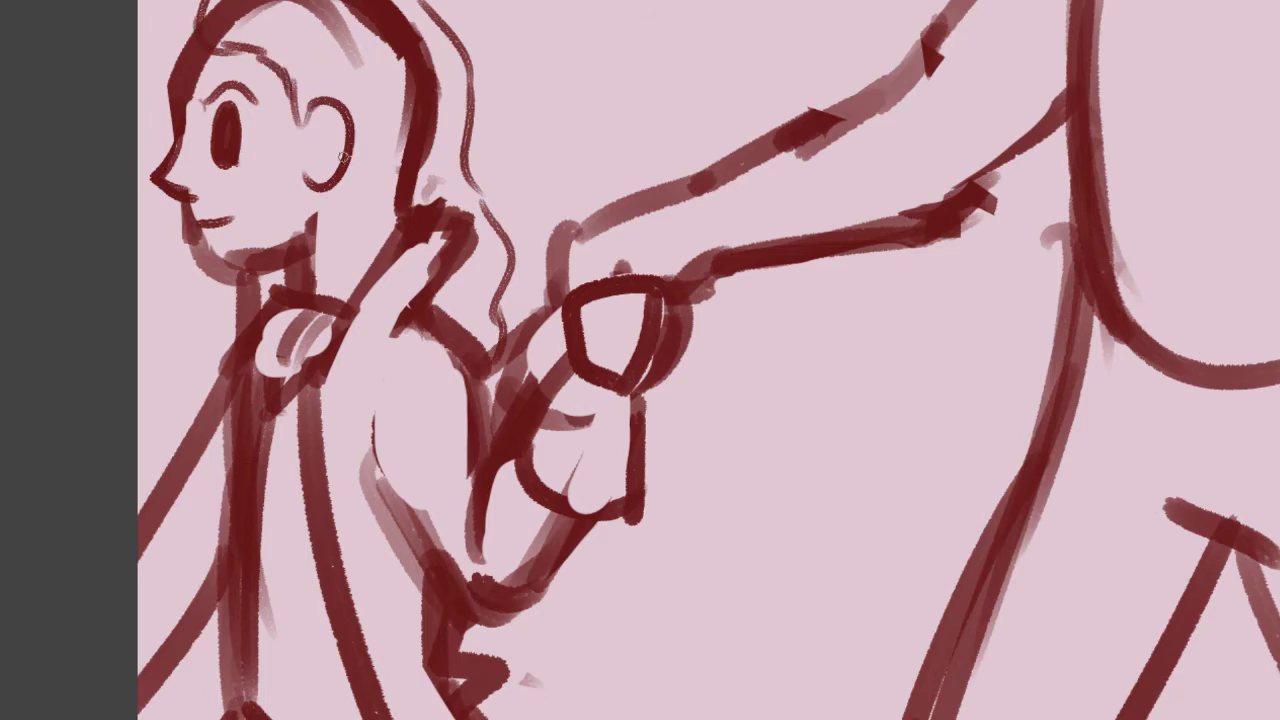
{"action": "mouse_move", "coordinate": [345, 152]}
{"action": "left_mouse_down"}
{"action": "mouse_move", "coordinate": [347, 204]}
{"action": "mouse_move", "coordinate": [378, 262]}
{"action": "left_mouse_up"}
{"action": "mouse_move", "coordinate": [306, 12]}
{"action": "left_mouse_down"}
{"action": "mouse_move", "coordinate": [403, 81]}
{"action": "mouse_move", "coordinate": [416, 112]}
{"action": "mouse_move", "coordinate": [401, 47]}
{"action": "mouse_move", "coordinate": [421, 111]}
{"action": "mouse_move", "coordinate": [420, 70]}
{"action": "mouse_move", "coordinate": [442, 104]}
{"action": "left_mouse_up"}
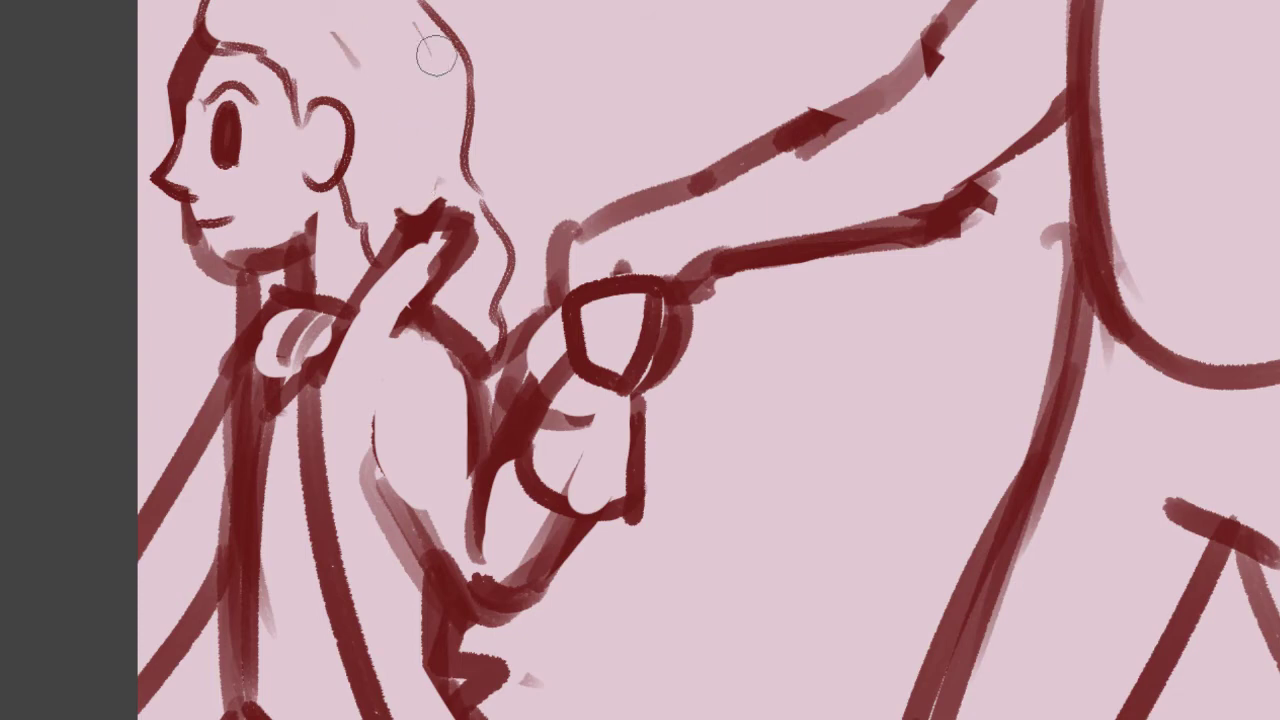
- Paint a solid dark red beret with a small stem on the back of the smaller figure's head
{"action": "scroll", "coordinate": [1216, 285], "scroll_direction": "up", "scroll_amount": 2}
{"action": "scroll", "coordinate": [708, 360], "scroll_direction": "up", "scroll_amount": 1}
{"action": "mouse_move", "coordinate": [332, 80]}
{"action": "left_mouse_down"}
{"action": "mouse_move", "coordinate": [370, 121]}
{"action": "mouse_move", "coordinate": [356, 121]}
{"action": "left_mouse_up"}
{"action": "key", "text": "ctrl+z"}
{"action": "mouse_move", "coordinate": [309, 80]}
{"action": "left_mouse_down"}
{"action": "mouse_move", "coordinate": [361, 143]}
{"action": "mouse_move", "coordinate": [337, 107]}
{"action": "mouse_move", "coordinate": [363, 80]}
{"action": "mouse_move", "coordinate": [343, 64]}
{"action": "mouse_move", "coordinate": [407, 117]}
{"action": "mouse_move", "coordinate": [402, 156]}
{"action": "mouse_move", "coordinate": [442, 163]}
{"action": "mouse_move", "coordinate": [404, 110]}
{"action": "mouse_move", "coordinate": [359, 105]}
{"action": "mouse_move", "coordinate": [371, 133]}
{"action": "left_mouse_up"}
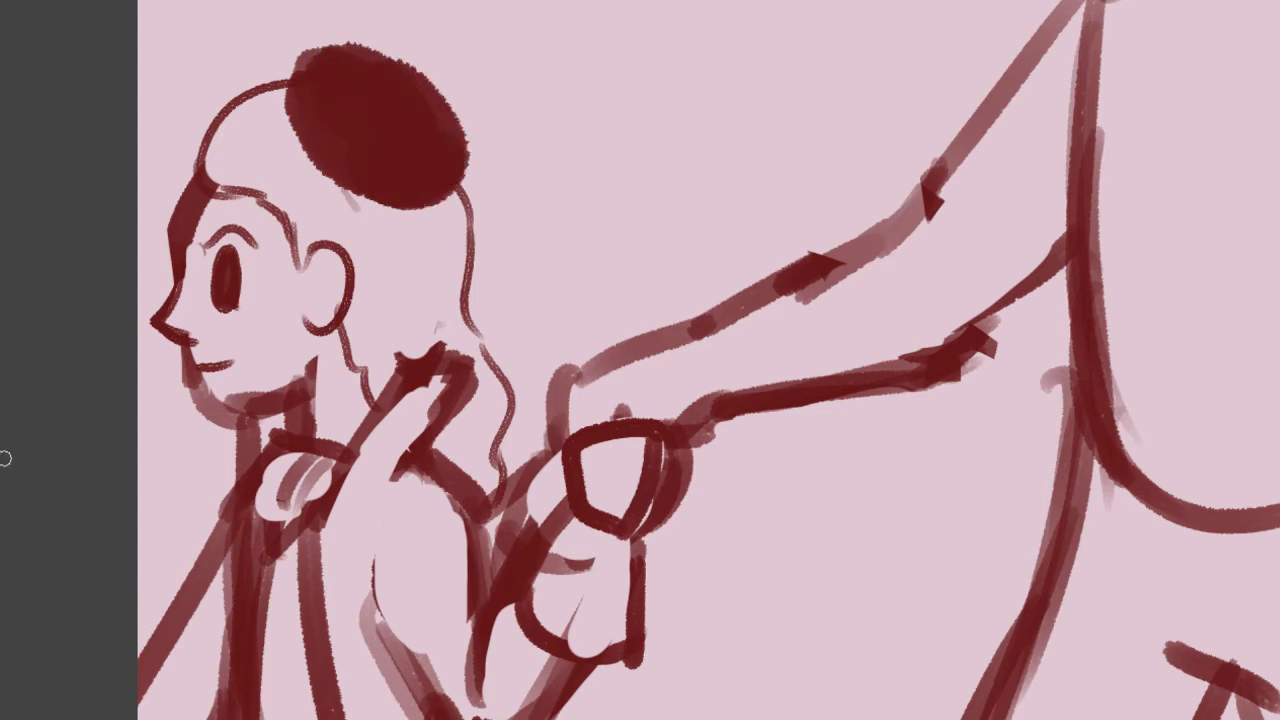
{"action": "mouse_move", "coordinate": [298, 111]}
{"action": "left_mouse_down"}
{"action": "mouse_move", "coordinate": [328, 43]}
{"action": "mouse_move", "coordinate": [408, 70]}
{"action": "left_mouse_up"}
{"action": "key", "text": "ctrl+z"}
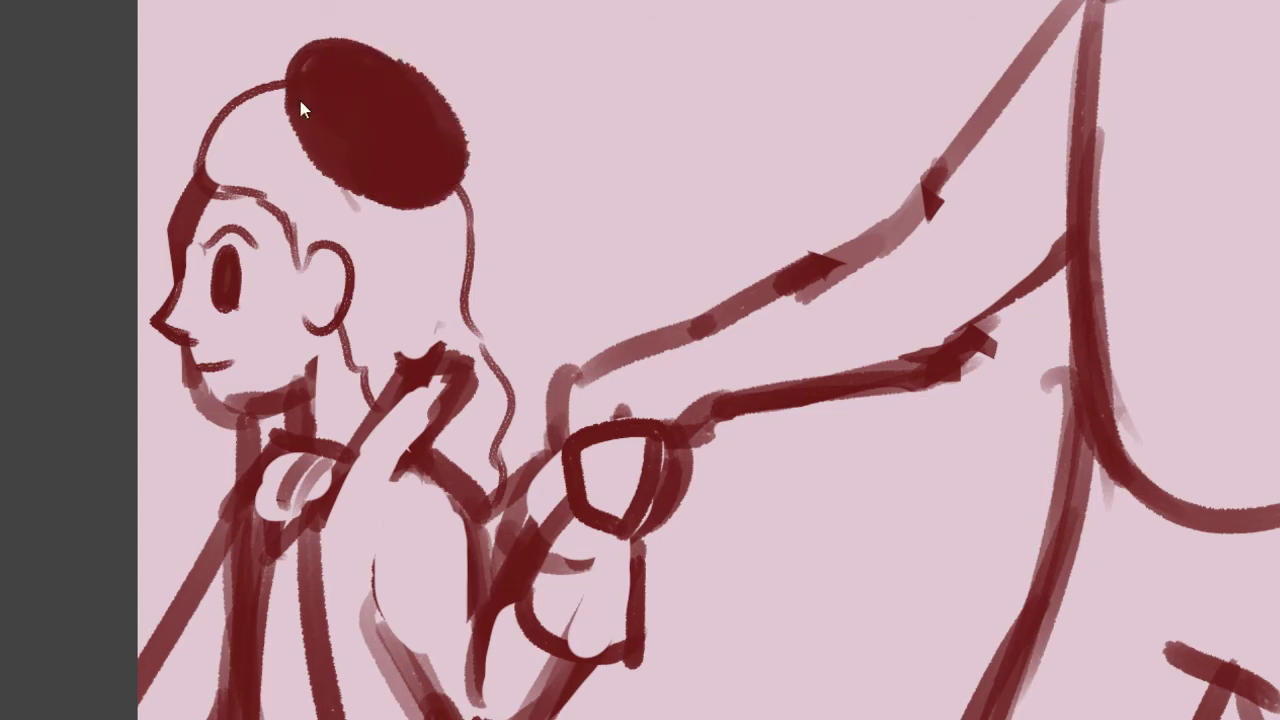
{"action": "left_click_drag", "start_coordinate": [299, 93], "coordinate": [417, 126]}
{"action": "mouse_move", "coordinate": [409, 81]}
{"action": "left_mouse_down"}
{"action": "mouse_move", "coordinate": [468, 133]}
{"action": "mouse_move", "coordinate": [460, 158]}
{"action": "mouse_move", "coordinate": [412, 20]}
{"action": "mouse_move", "coordinate": [408, 58]}
{"action": "left_mouse_up"}
{"action": "key", "text": "ctrl+z"}
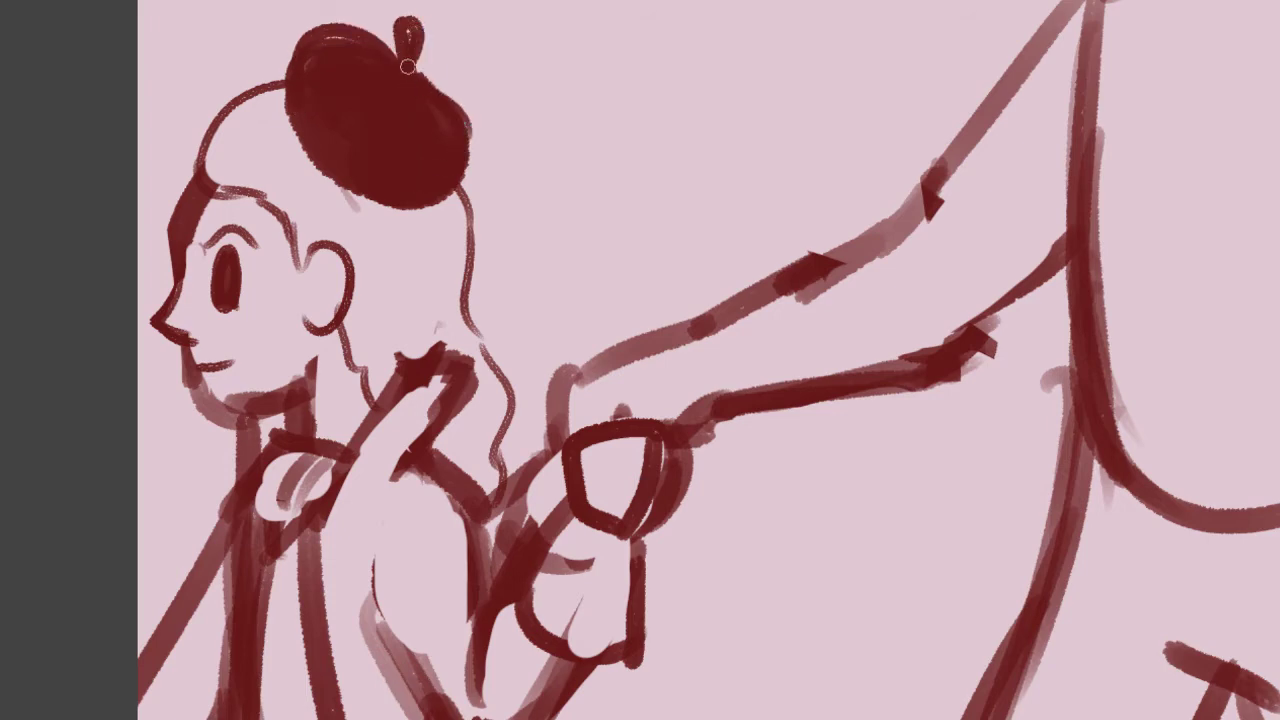
{"action": "scroll", "coordinate": [636, 354], "scroll_direction": "down", "scroll_amount": 3}
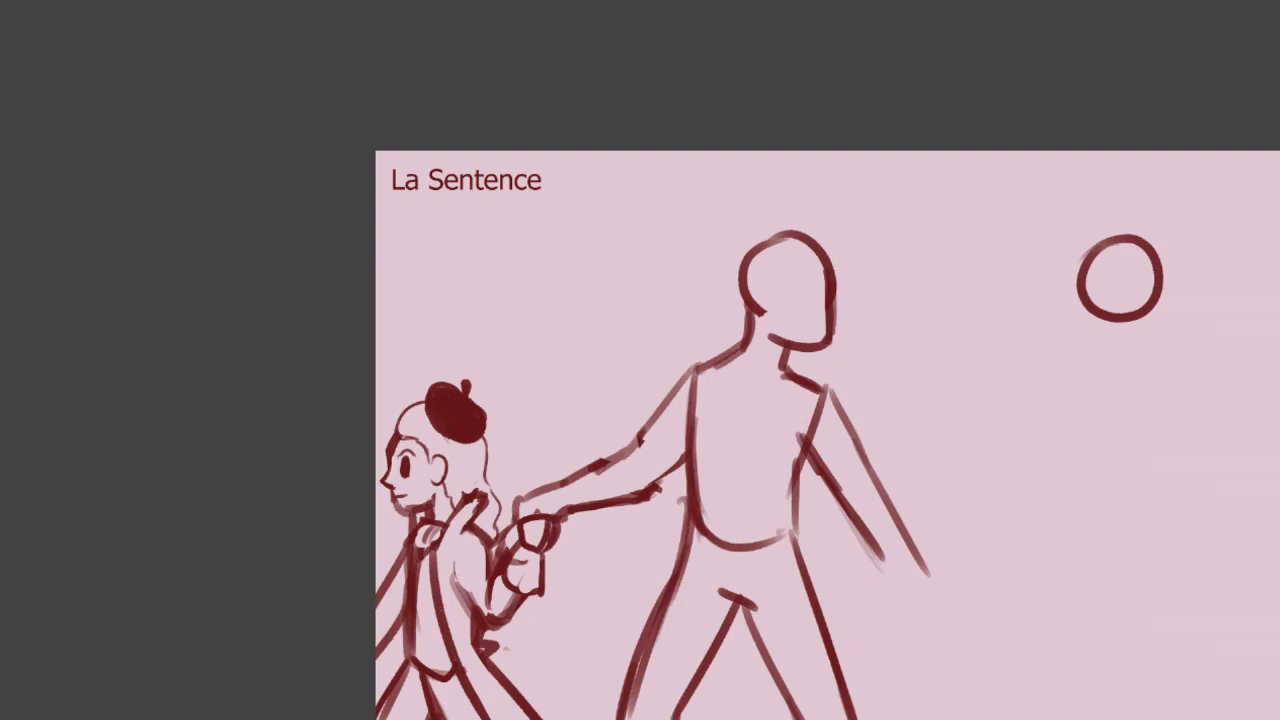
{"action": "scroll", "coordinate": [640, 435], "scroll_direction": "right", "scroll_amount": 3}
{"action": "key", "text": "ctrl+minus"}
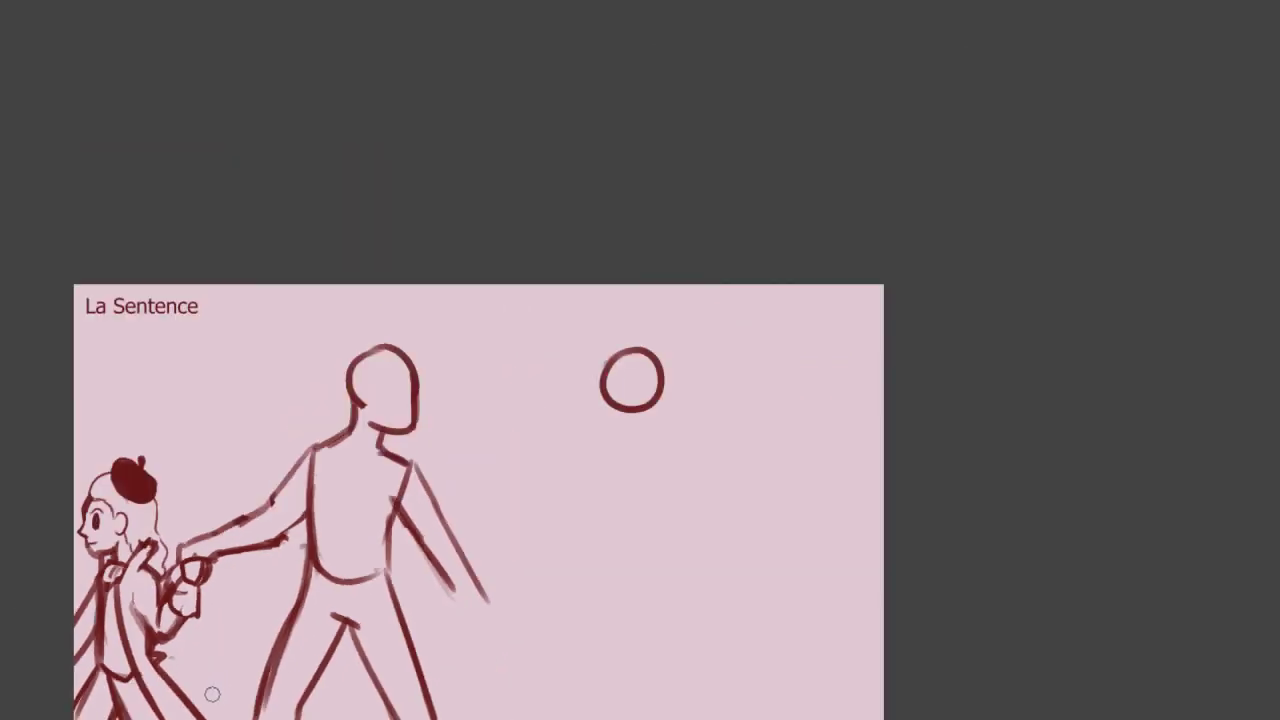
{"action": "key", "text": "ctrl+plus"}
{"action": "key", "text": "ctrl+plus"}
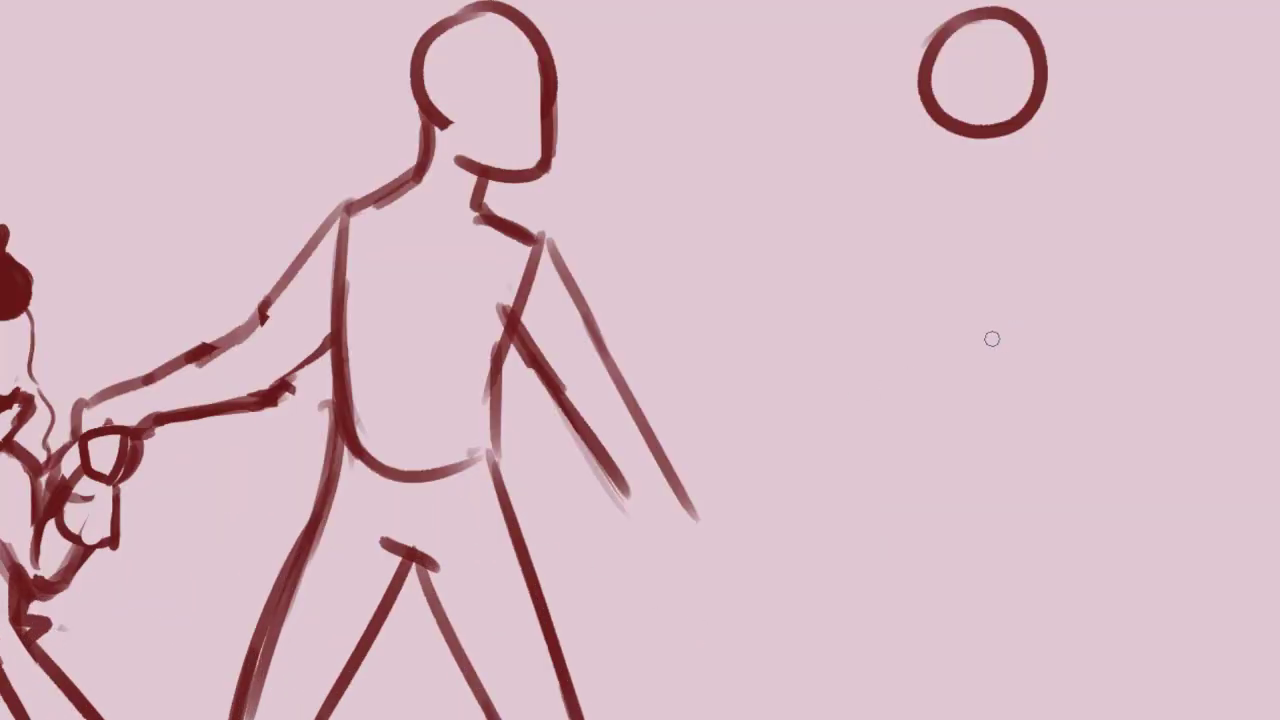
{"action": "scroll", "coordinate": [899, 699], "scroll_direction": "right", "scroll_amount": 1}
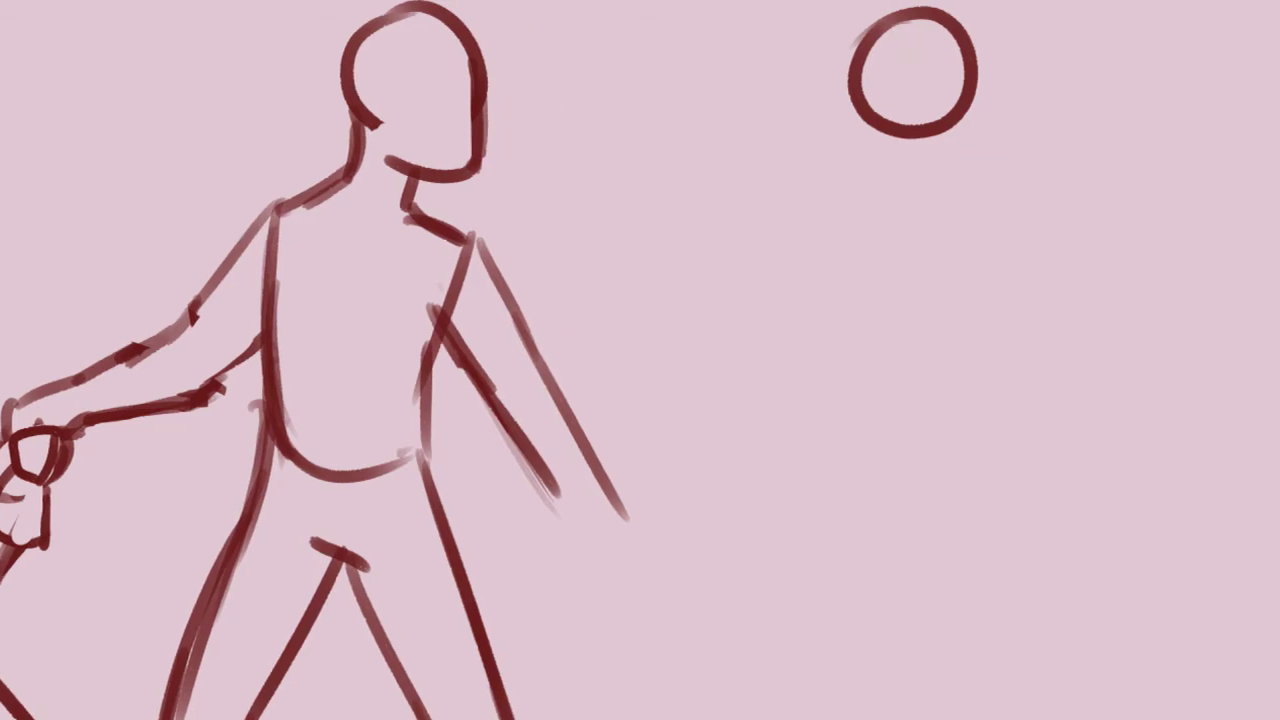
- Draw a folded collar around the tall figure's neck with a V-shaped opening on the chest, erasing the lines inside it
{"action": "scroll", "coordinate": [1277, 441], "scroll_direction": "down", "scroll_amount": 2}
{"action": "mouse_move", "coordinate": [354, 8]}
{"action": "left_mouse_down"}
{"action": "mouse_move", "coordinate": [321, 33]}
{"action": "mouse_move", "coordinate": [336, 58]}
{"action": "mouse_move", "coordinate": [325, 57]}
{"action": "mouse_move", "coordinate": [346, 55]}
{"action": "mouse_move", "coordinate": [351, 27]}
{"action": "mouse_move", "coordinate": [378, 70]}
{"action": "mouse_move", "coordinate": [363, 80]}
{"action": "mouse_move", "coordinate": [398, 112]}
{"action": "left_mouse_up"}
{"action": "mouse_move", "coordinate": [359, 56]}
{"action": "left_mouse_down"}
{"action": "mouse_move", "coordinate": [428, 88]}
{"action": "mouse_move", "coordinate": [430, 75]}
{"action": "mouse_move", "coordinate": [428, 107]}
{"action": "left_mouse_up"}
{"action": "mouse_move", "coordinate": [331, 78]}
{"action": "left_mouse_down"}
{"action": "mouse_move", "coordinate": [390, 151]}
{"action": "mouse_move", "coordinate": [426, 112]}
{"action": "mouse_move", "coordinate": [414, 104]}
{"action": "left_mouse_up"}
{"action": "key", "text": "e"}
{"action": "left_click_drag", "start_coordinate": [338, 52], "coordinate": [346, 80]}
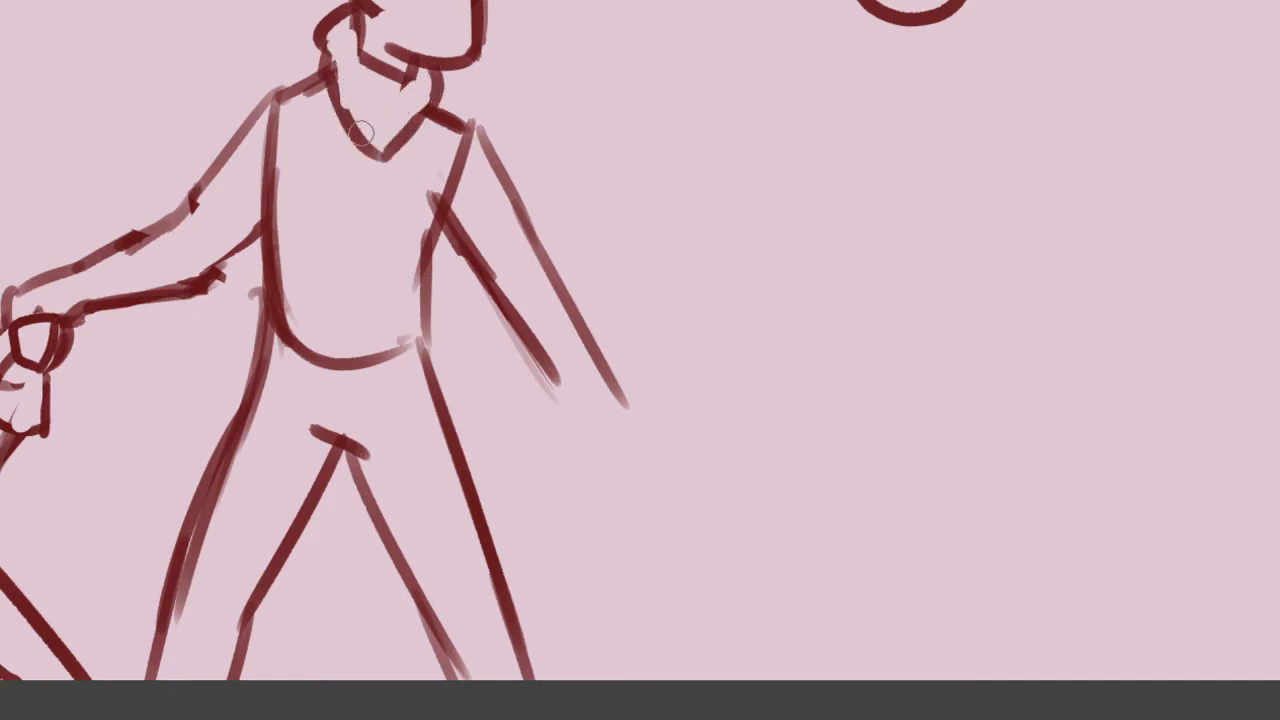
- Draw the tall figure's open jacket with both front edges and flap hems, and erase the old torso lines
{"action": "mouse_move", "coordinate": [392, 150]}
{"action": "left_mouse_down"}
{"action": "mouse_move", "coordinate": [406, 410]}
{"action": "mouse_move", "coordinate": [458, 390]}
{"action": "left_mouse_up"}
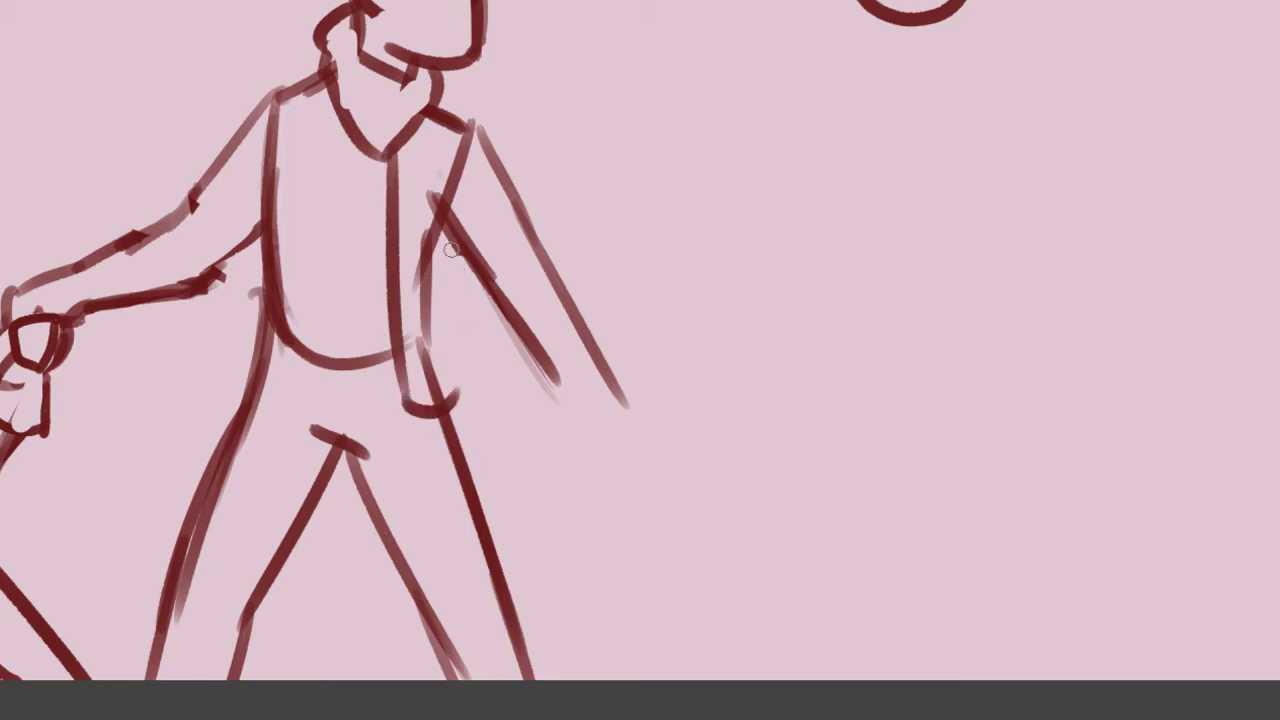
{"action": "left_click_drag", "start_coordinate": [440, 232], "coordinate": [464, 385]}
{"action": "left_click_drag", "start_coordinate": [331, 126], "coordinate": [284, 384]}
{"action": "left_click_drag", "start_coordinate": [250, 330], "coordinate": [283, 366]}
{"action": "left_click_drag", "start_coordinate": [266, 240], "coordinate": [253, 330]}
{"action": "key", "text": "e"}
{"action": "left_click_drag", "start_coordinate": [279, 210], "coordinate": [272, 320]}
{"action": "left_click_drag", "start_coordinate": [418, 258], "coordinate": [429, 372]}
{"action": "mouse_move", "coordinate": [451, 163]}
{"action": "left_mouse_down"}
{"action": "mouse_move", "coordinate": [463, 171]}
{"action": "mouse_move", "coordinate": [449, 110]}
{"action": "left_mouse_up"}
- Draw a cuff and a looser lower sleeve on the tall figure's pulling arm
{"action": "left_click_drag", "start_coordinate": [89, 272], "coordinate": [106, 335]}
{"action": "key", "text": "ctrl+z"}
{"action": "mouse_move", "coordinate": [108, 252]}
{"action": "left_mouse_down"}
{"action": "mouse_move", "coordinate": [112, 327]}
{"action": "mouse_move", "coordinate": [162, 296]}
{"action": "mouse_move", "coordinate": [219, 279]}
{"action": "left_mouse_up"}
{"action": "mouse_move", "coordinate": [252, 237]}
{"action": "left_mouse_down"}
{"action": "mouse_move", "coordinate": [203, 307]}
{"action": "mouse_move", "coordinate": [153, 303]}
{"action": "left_mouse_up"}
{"action": "key", "text": "e"}
{"action": "key", "text": "ctrl+z"}
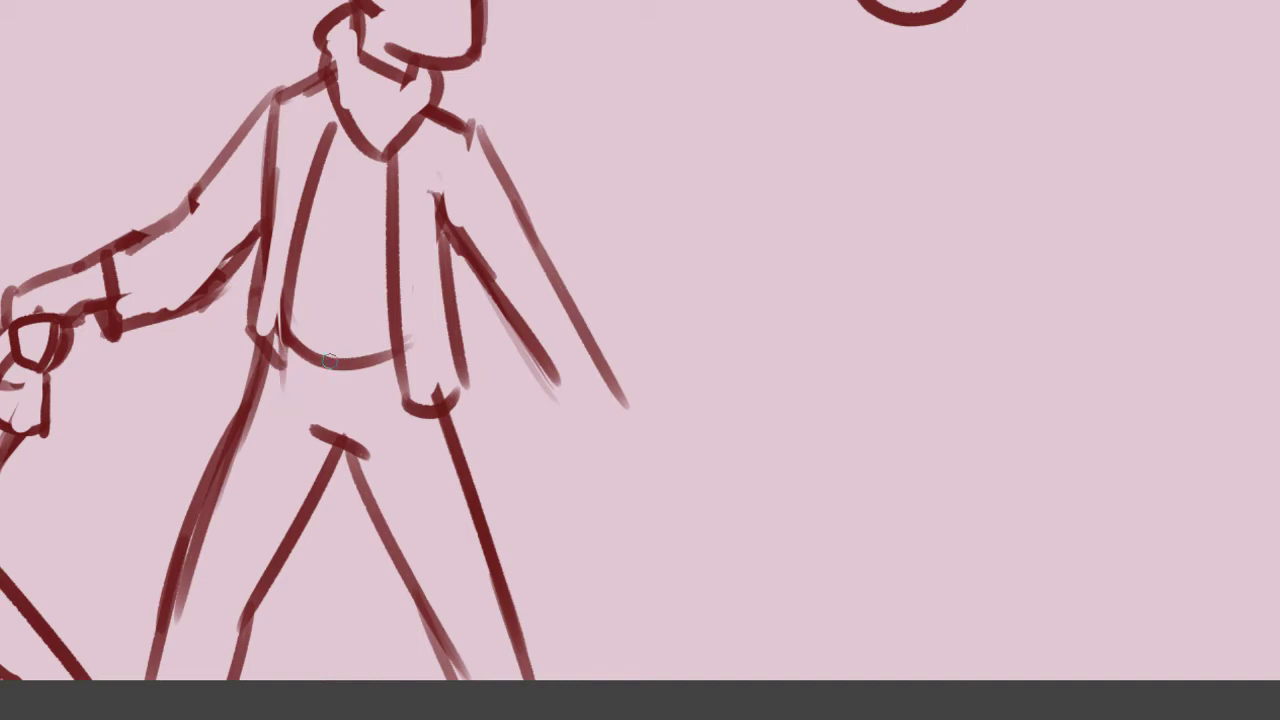
- Draw a wavy shirt hem between the open jacket's front edges
{"action": "mouse_move", "coordinate": [294, 346]}
{"action": "left_mouse_down"}
{"action": "mouse_move", "coordinate": [367, 381]}
{"action": "mouse_move", "coordinate": [417, 346]}
{"action": "left_mouse_up"}
{"action": "key", "text": "ctrl+z"}
{"action": "mouse_move", "coordinate": [292, 342]}
{"action": "left_mouse_down"}
{"action": "mouse_move", "coordinate": [325, 386]}
{"action": "mouse_move", "coordinate": [414, 326]}
{"action": "left_mouse_up"}
{"action": "key", "text": "ctrl+z"}
{"action": "mouse_move", "coordinate": [284, 322]}
{"action": "left_mouse_down"}
{"action": "mouse_move", "coordinate": [319, 377]}
{"action": "mouse_move", "coordinate": [393, 351]}
{"action": "left_mouse_up"}
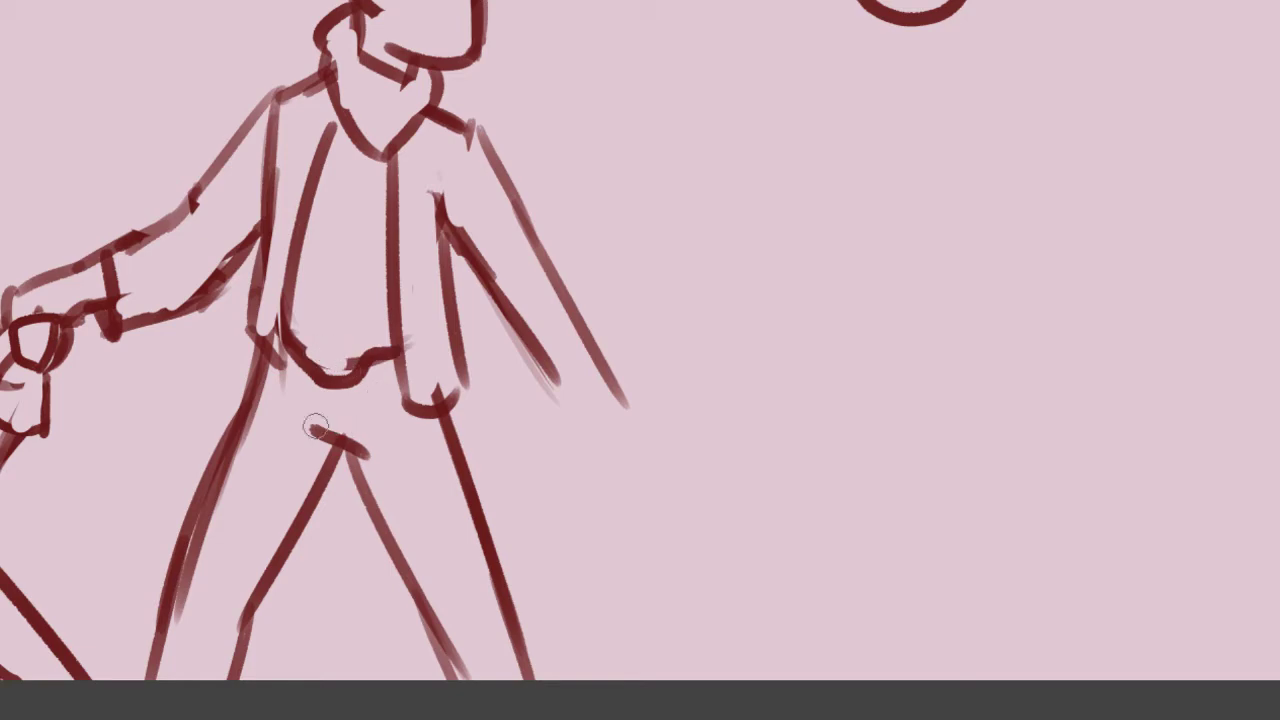
- Draw puffed knee-length breeches on the tall figure's leg nearest the smaller figure and erase the old leg lines
{"action": "mouse_move", "coordinate": [259, 356]}
{"action": "left_mouse_down"}
{"action": "mouse_move", "coordinate": [158, 575]}
{"action": "mouse_move", "coordinate": [182, 620]}
{"action": "mouse_move", "coordinate": [250, 603]}
{"action": "mouse_move", "coordinate": [280, 574]}
{"action": "mouse_move", "coordinate": [338, 454]}
{"action": "mouse_move", "coordinate": [262, 618]}
{"action": "left_mouse_up"}
{"action": "key", "text": "e"}
{"action": "mouse_move", "coordinate": [250, 422]}
{"action": "left_mouse_down"}
{"action": "mouse_move", "coordinate": [182, 571]}
{"action": "mouse_move", "coordinate": [215, 516]}
{"action": "mouse_move", "coordinate": [240, 564]}
{"action": "mouse_move", "coordinate": [189, 570]}
{"action": "mouse_move", "coordinate": [251, 600]}
{"action": "mouse_move", "coordinate": [271, 555]}
{"action": "mouse_move", "coordinate": [264, 587]}
{"action": "left_mouse_up"}
{"action": "key", "text": "e"}
{"action": "left_click_drag", "start_coordinate": [294, 520], "coordinate": [274, 587]}
- Draw matching puffed breeches on the other leg, then clear the leg line from the jacket flap and redraw its hem
{"action": "mouse_move", "coordinate": [350, 455]}
{"action": "left_mouse_down"}
{"action": "mouse_move", "coordinate": [405, 605]}
{"action": "mouse_move", "coordinate": [434, 627]}
{"action": "mouse_move", "coordinate": [525, 592]}
{"action": "left_mouse_up"}
{"action": "left_click_drag", "start_coordinate": [452, 412], "coordinate": [521, 597]}
{"action": "key", "text": "e"}
{"action": "left_click_drag", "start_coordinate": [458, 452], "coordinate": [500, 592]}
{"action": "left_click_drag", "start_coordinate": [364, 474], "coordinate": [426, 594]}
{"action": "left_click_drag", "start_coordinate": [390, 520], "coordinate": [429, 603]}
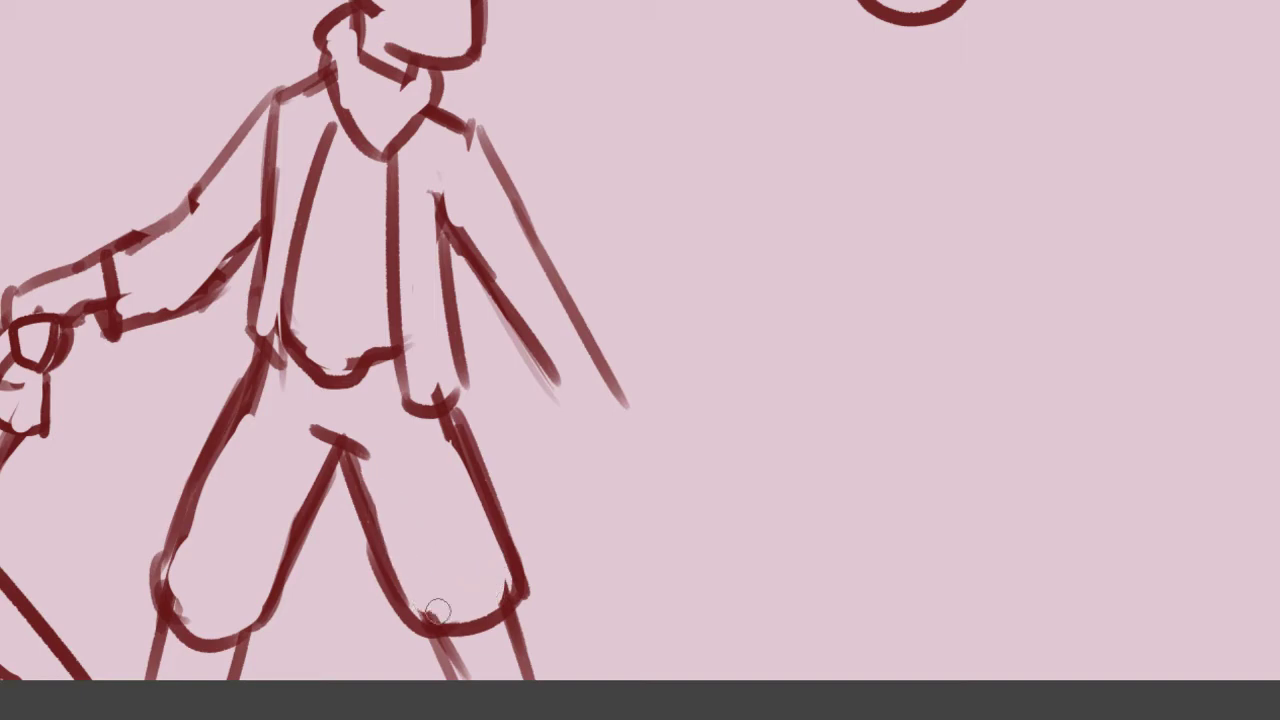
{"action": "left_click_drag", "start_coordinate": [434, 368], "coordinate": [452, 446]}
{"action": "mouse_move", "coordinate": [405, 406]}
{"action": "left_mouse_down"}
{"action": "mouse_move", "coordinate": [438, 412]}
{"action": "mouse_move", "coordinate": [465, 395]}
{"action": "left_mouse_up"}
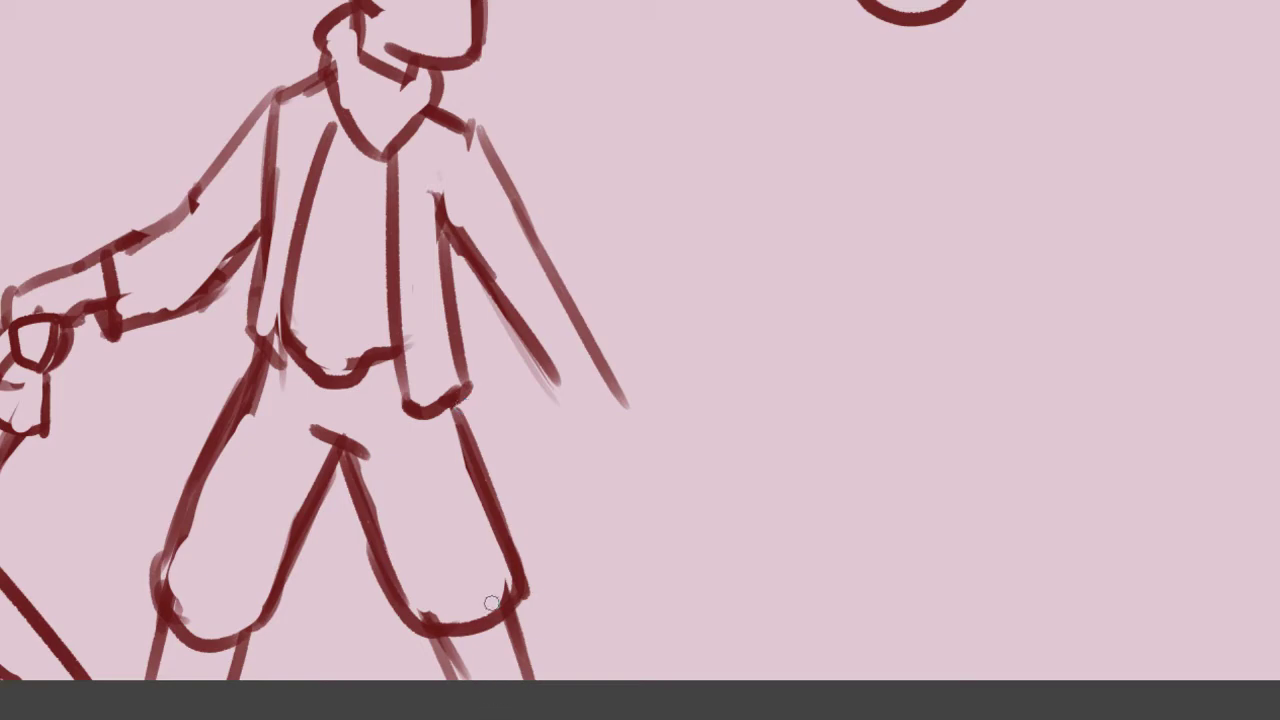
- Draw crossed stocking bands on both of the tall figure's lower legs beneath the breeches
{"action": "mouse_move", "coordinate": [503, 620]}
{"action": "left_mouse_down"}
{"action": "mouse_move", "coordinate": [450, 678]}
{"action": "mouse_move", "coordinate": [541, 705]}
{"action": "left_mouse_up"}
{"action": "left_click_drag", "start_coordinate": [440, 641], "coordinate": [480, 666]}
{"action": "left_click_drag", "start_coordinate": [464, 633], "coordinate": [506, 656]}
{"action": "left_click_drag", "start_coordinate": [219, 646], "coordinate": [135, 656]}
{"action": "key", "text": "ctrl+z"}
{"action": "mouse_move", "coordinate": [225, 653]}
{"action": "left_mouse_down"}
{"action": "mouse_move", "coordinate": [166, 669]}
{"action": "mouse_move", "coordinate": [236, 673]}
{"action": "mouse_move", "coordinate": [221, 653]}
{"action": "left_mouse_up"}
{"action": "key", "text": "ctrl+z"}
{"action": "key", "text": "ctrl+z"}
{"action": "mouse_move", "coordinate": [131, 678]}
{"action": "left_mouse_down"}
{"action": "mouse_move", "coordinate": [222, 662]}
{"action": "mouse_move", "coordinate": [212, 652]}
{"action": "mouse_move", "coordinate": [240, 671]}
{"action": "left_mouse_up"}
{"action": "key", "text": "ctrl+z"}
{"action": "key", "text": "ctrl+z"}
{"action": "left_click_drag", "start_coordinate": [180, 641], "coordinate": [198, 672]}
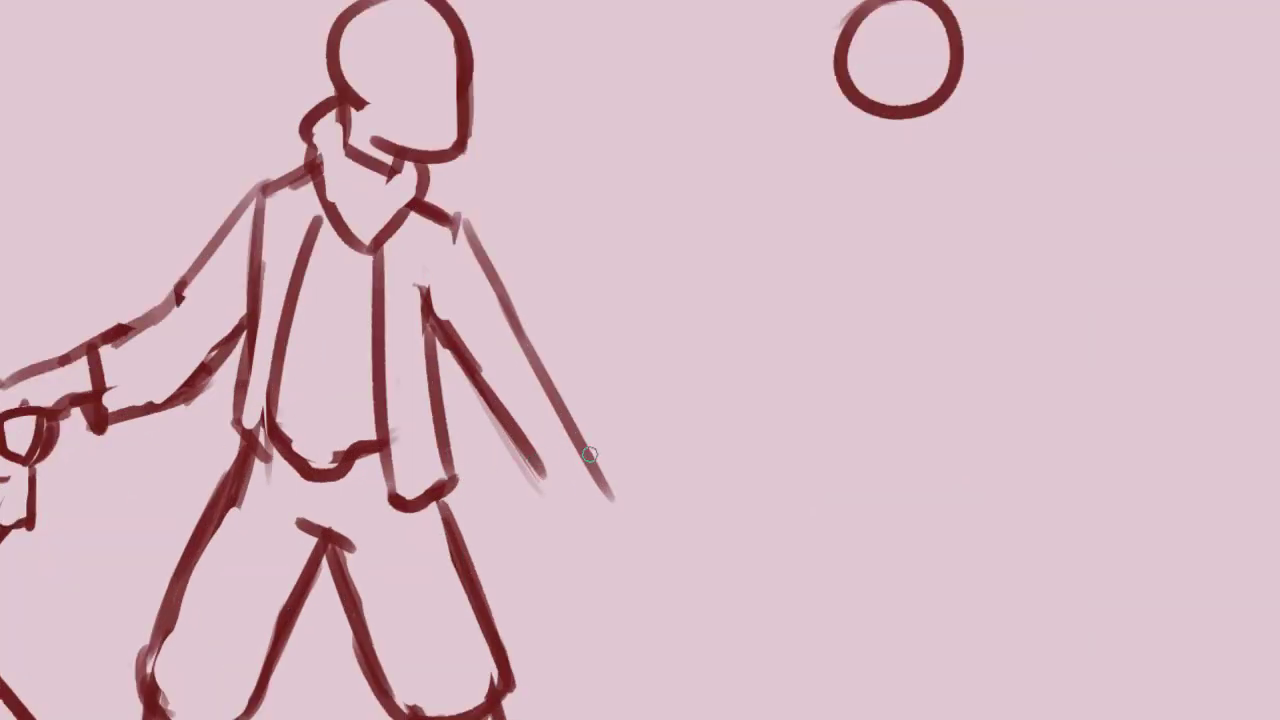
- Draw a slanted cuff at the tall figure's free wrist and clean up the underside of that sleeve
{"action": "left_click_drag", "start_coordinate": [591, 451], "coordinate": [533, 519]}
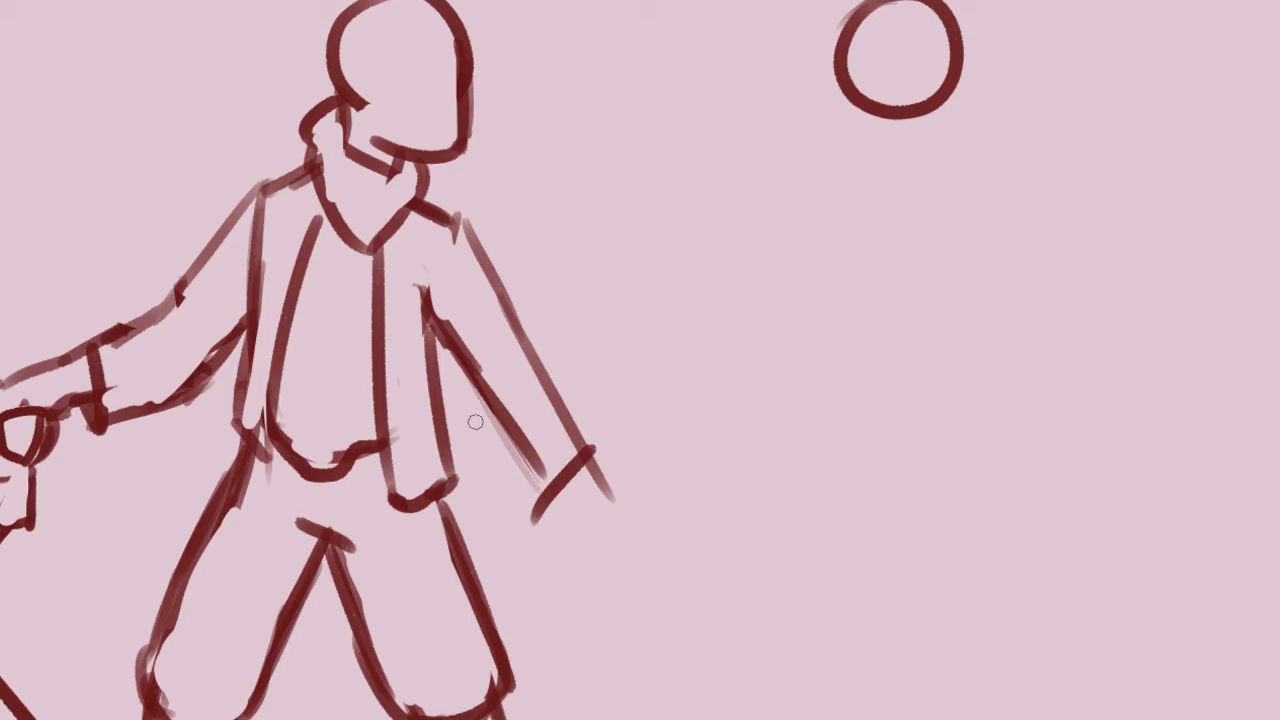
{"action": "left_click_drag", "start_coordinate": [434, 334], "coordinate": [530, 500]}
{"action": "mouse_move", "coordinate": [458, 368]}
{"action": "left_mouse_down"}
{"action": "mouse_move", "coordinate": [527, 486]}
{"action": "mouse_move", "coordinate": [532, 472]}
{"action": "left_mouse_up"}
{"action": "key", "text": "e"}
{"action": "left_click_drag", "start_coordinate": [464, 342], "coordinate": [544, 487]}
{"action": "key", "text": "ctrl+z"}
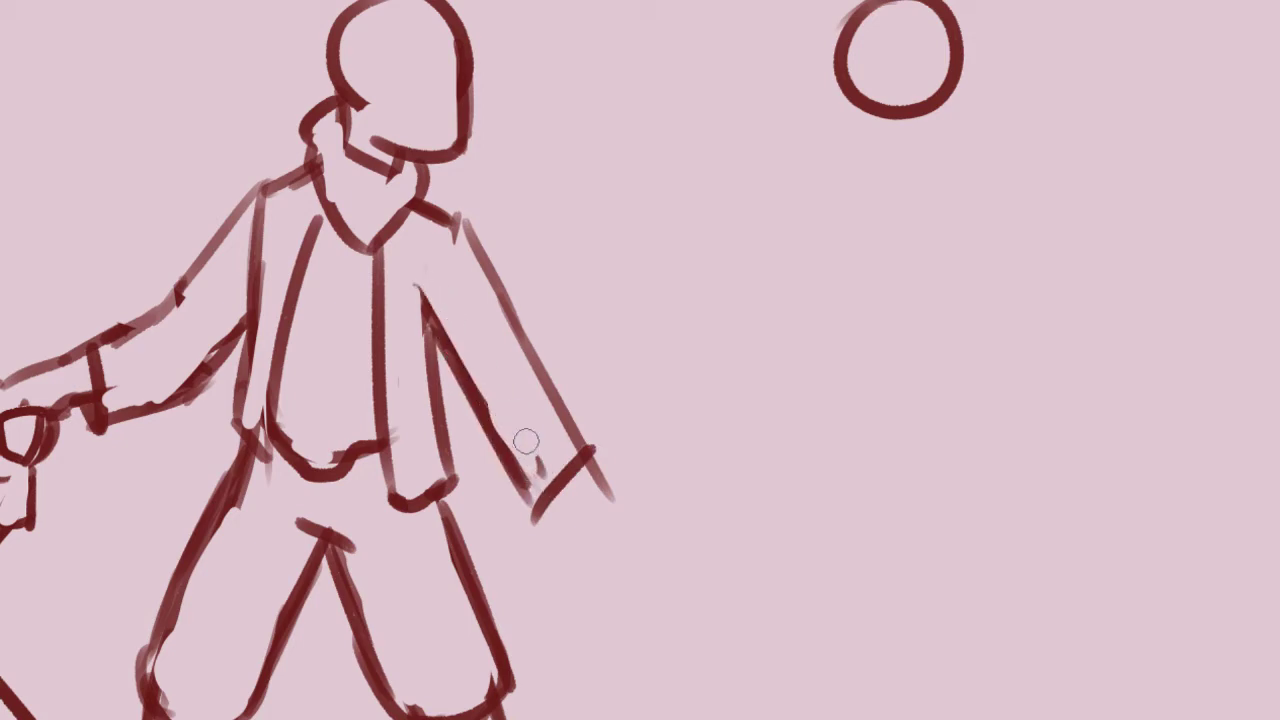
{"action": "key", "text": "ctrl+z"}
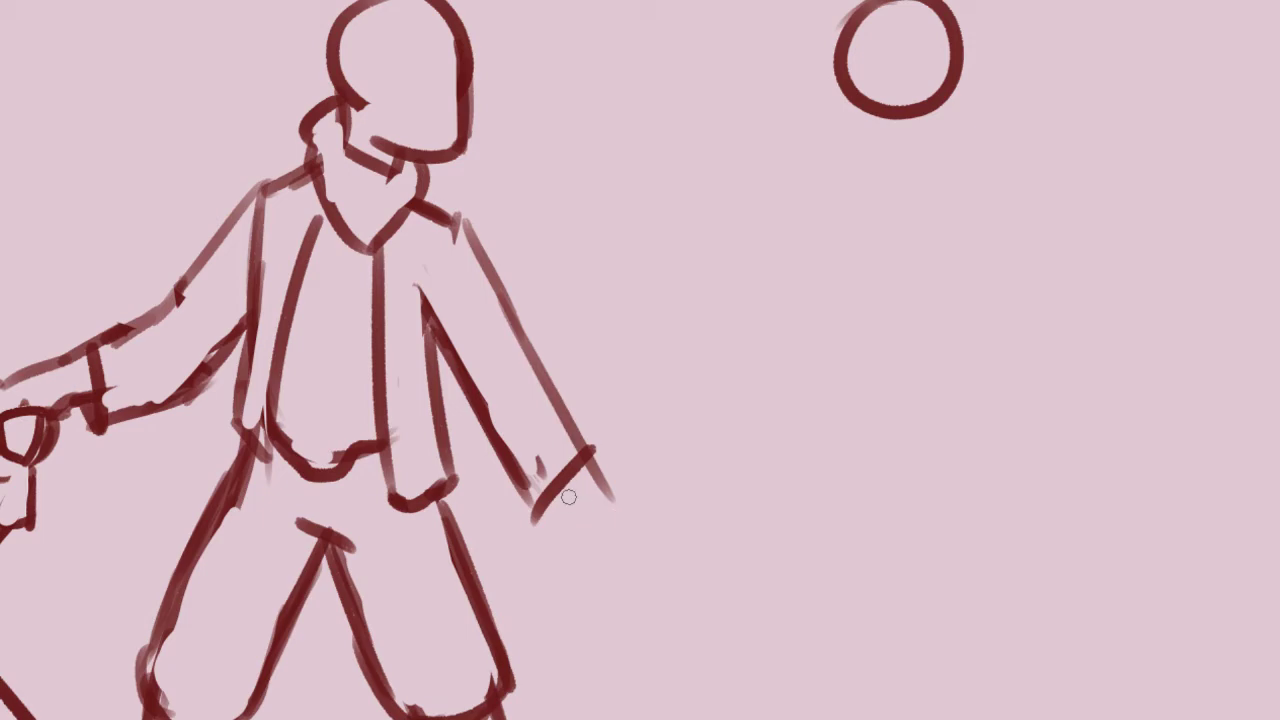
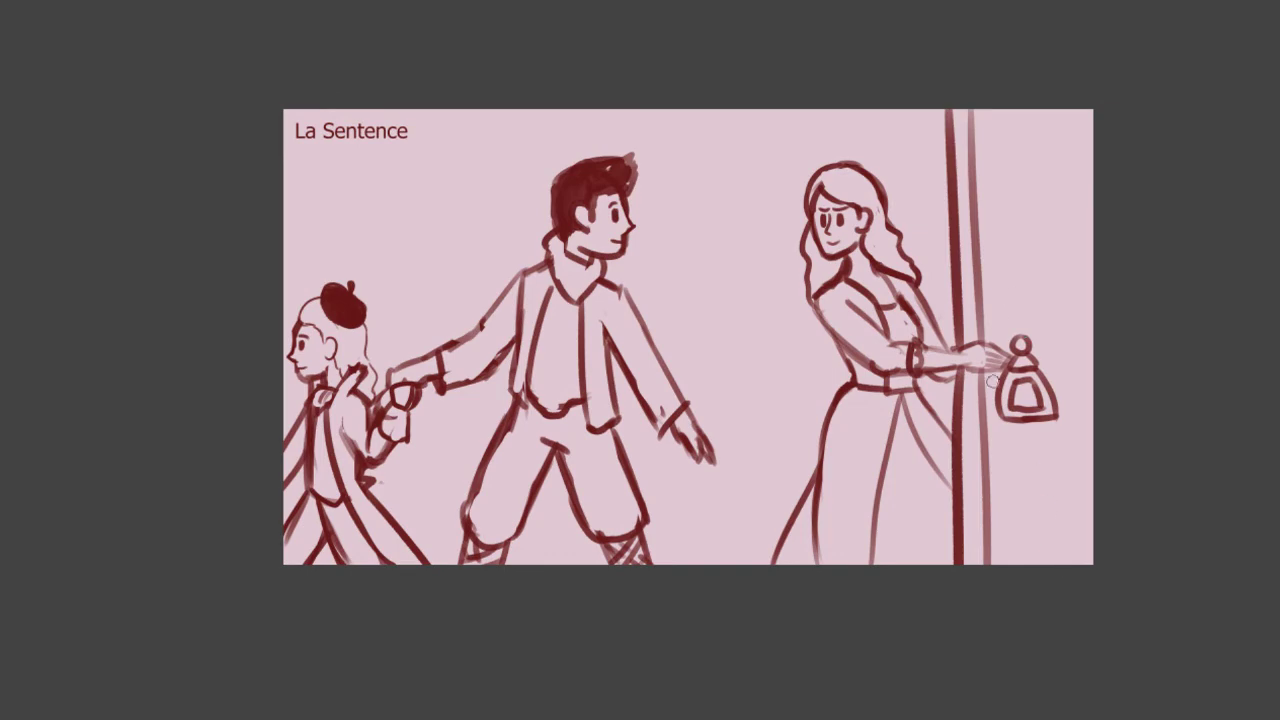
- Draw long, faint vertical fold lines on the wall area beyond the door post and around the lantern
{"action": "left_click_drag", "start_coordinate": [1036, 16], "coordinate": [1060, 305]}
{"action": "key", "text": "ctrl+z"}
{"action": "left_click_drag", "start_coordinate": [1037, 23], "coordinate": [1080, 618]}
{"action": "key", "text": "ctrl+z"}
{"action": "left_click_drag", "start_coordinate": [1079, 430], "coordinate": [1083, 620]}
{"action": "left_click_drag", "start_coordinate": [1031, 472], "coordinate": [1042, 620]}
{"action": "mouse_move", "coordinate": [1087, 14]}
{"action": "left_mouse_down"}
{"action": "mouse_move", "coordinate": [1116, 288]}
{"action": "mouse_move", "coordinate": [1122, 566]}
{"action": "left_mouse_up"}
{"action": "key", "text": "ctrl+z"}
{"action": "left_click_drag", "start_coordinate": [1090, 220], "coordinate": [1112, 400]}
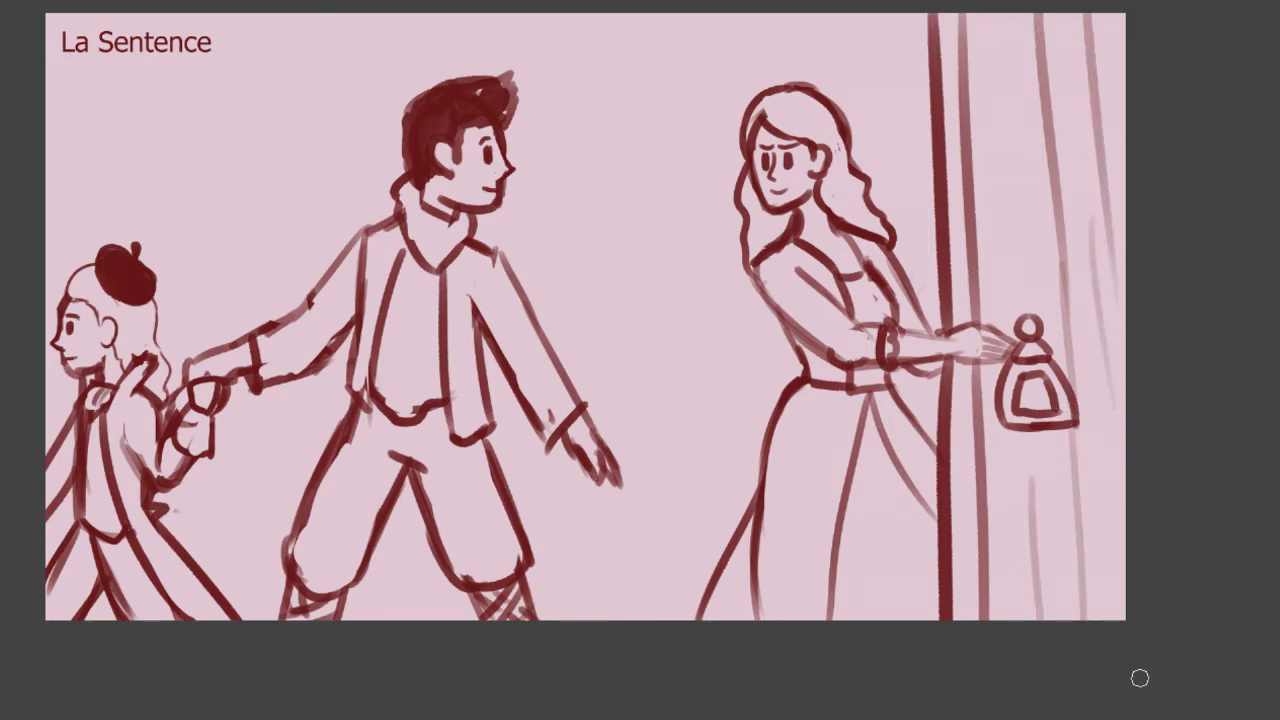
{"action": "left_click_drag", "start_coordinate": [968, 14], "coordinate": [984, 138]}
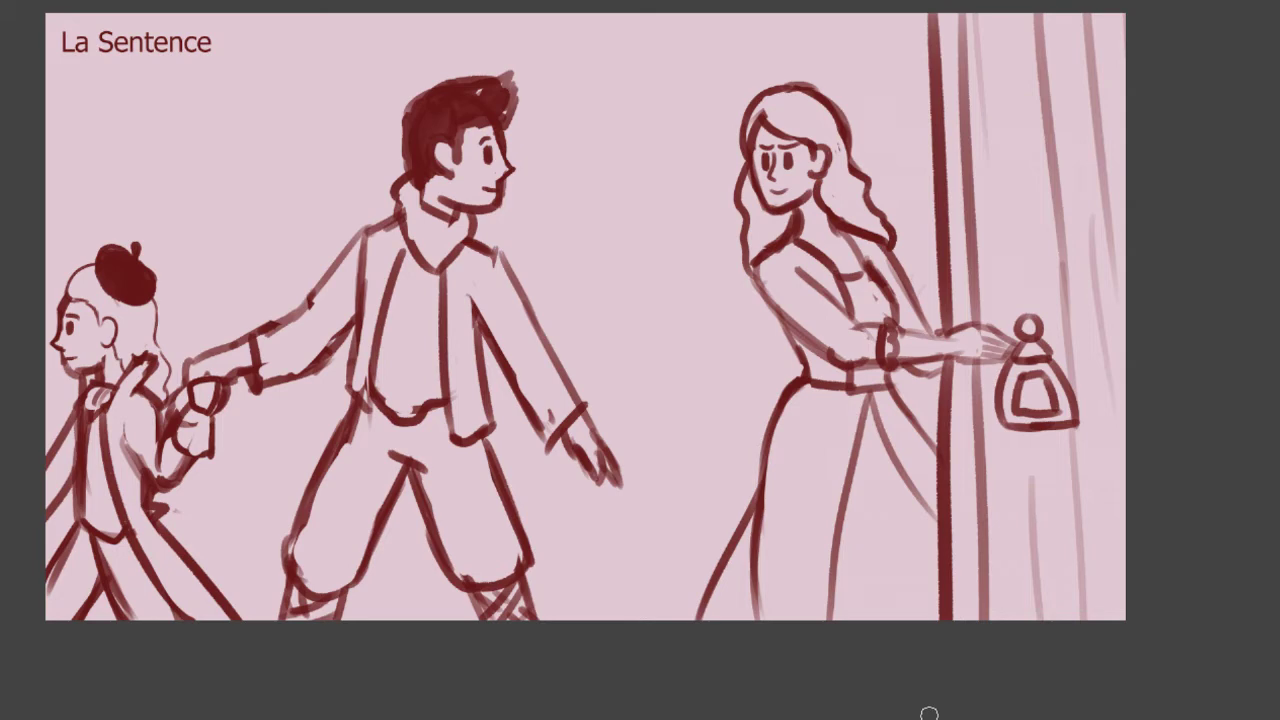
- Redraw the skirt's curve from waist to door post and its front edge as a fuller curve, erasing the old front line
{"action": "mouse_move", "coordinate": [889, 375]}
{"action": "left_mouse_down"}
{"action": "mouse_move", "coordinate": [901, 392]}
{"action": "mouse_move", "coordinate": [892, 409]}
{"action": "mouse_move", "coordinate": [917, 425]}
{"action": "left_mouse_up"}
{"action": "key", "text": "e"}
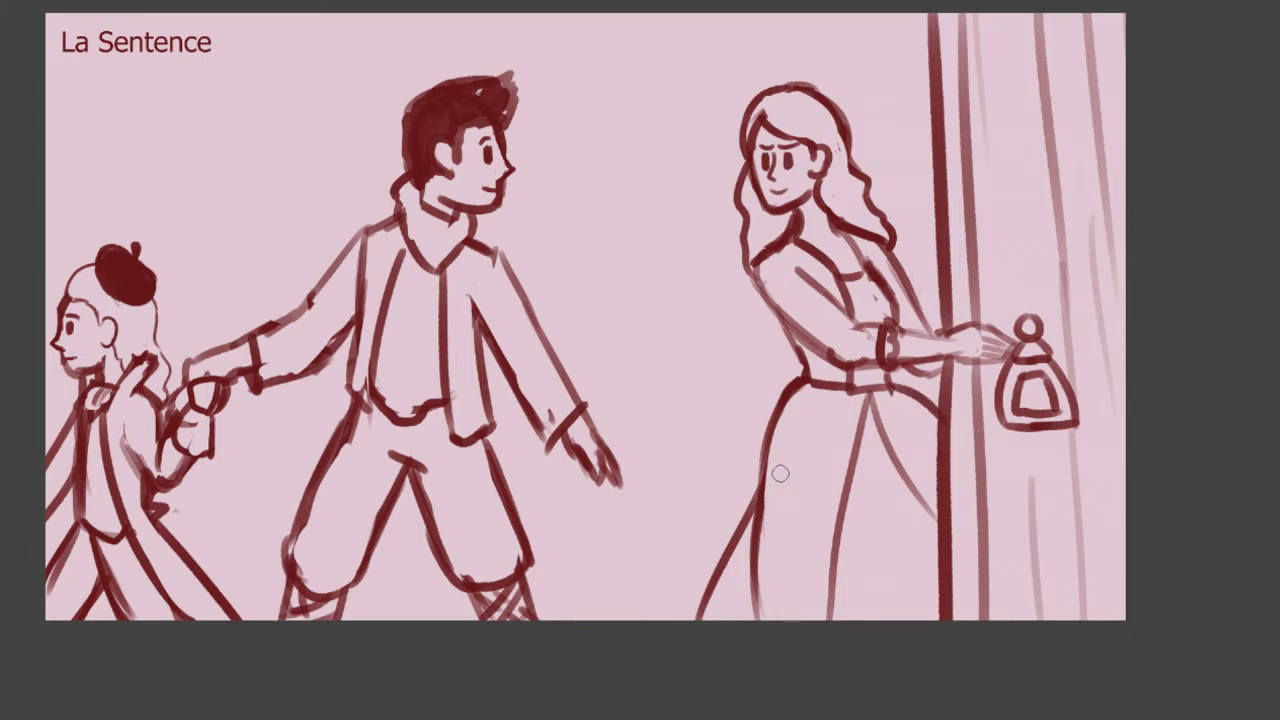
{"action": "left_click_drag", "start_coordinate": [775, 464], "coordinate": [764, 640]}
{"action": "left_click_drag", "start_coordinate": [768, 500], "coordinate": [762, 638]}
{"action": "mouse_move", "coordinate": [806, 404]}
{"action": "left_mouse_down"}
{"action": "mouse_move", "coordinate": [746, 591]}
{"action": "mouse_move", "coordinate": [771, 414]}
{"action": "mouse_move", "coordinate": [737, 505]}
{"action": "left_mouse_up"}
{"action": "key", "text": "b"}
{"action": "key", "text": "ctrl+z"}
{"action": "left_click_drag", "start_coordinate": [797, 379], "coordinate": [762, 602]}
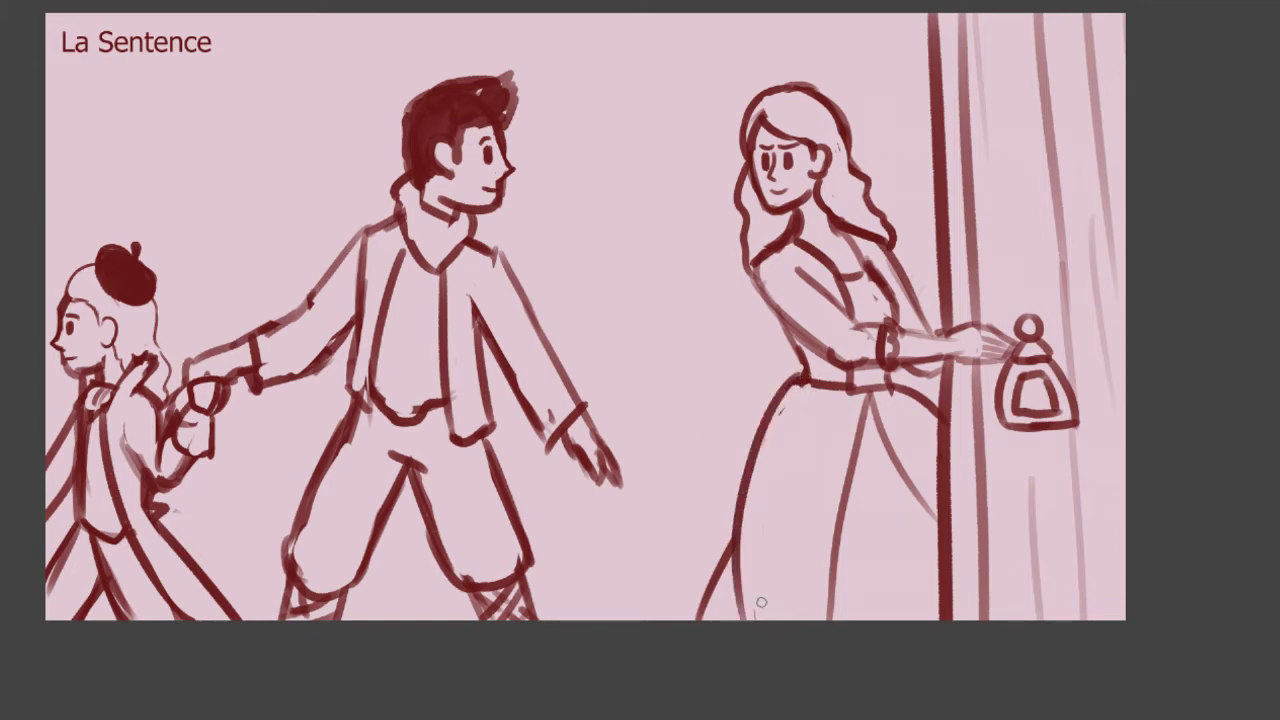
- Replace the outer trailing edge of the woman's skirt with a longer curve starting higher on the front edge
{"action": "key", "text": "e"}
{"action": "mouse_move", "coordinate": [757, 530]}
{"action": "left_mouse_down"}
{"action": "mouse_move", "coordinate": [751, 650]}
{"action": "mouse_move", "coordinate": [748, 512]}
{"action": "mouse_move", "coordinate": [763, 534]}
{"action": "mouse_move", "coordinate": [763, 595]}
{"action": "mouse_move", "coordinate": [722, 610]}
{"action": "mouse_move", "coordinate": [709, 529]}
{"action": "mouse_move", "coordinate": [723, 591]}
{"action": "mouse_move", "coordinate": [708, 620]}
{"action": "mouse_move", "coordinate": [706, 565]}
{"action": "left_mouse_up"}
{"action": "key", "text": "b"}
{"action": "left_click_drag", "start_coordinate": [754, 460], "coordinate": [686, 622]}
{"action": "key", "text": "ctrl+z"}
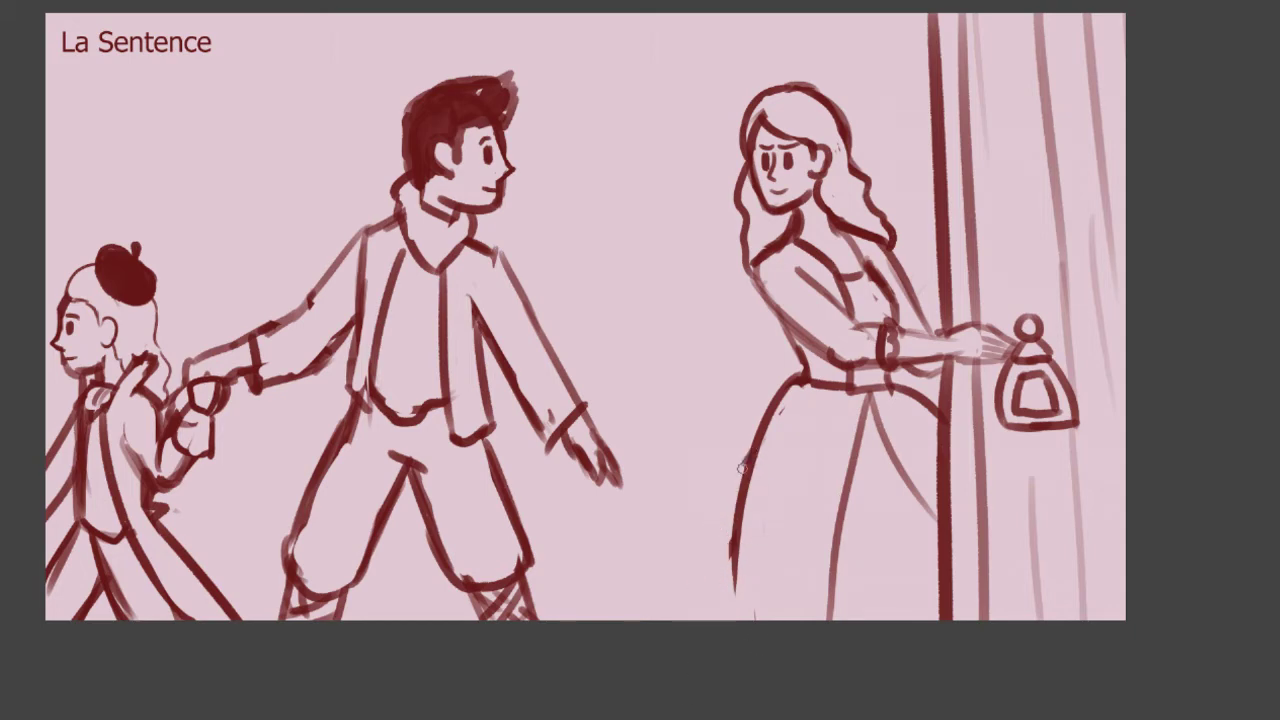
{"action": "left_click_drag", "start_coordinate": [755, 453], "coordinate": [697, 622]}
- Retrace the skirt's two inner fold lines from the waist with darker strokes
{"action": "left_click_drag", "start_coordinate": [872, 392], "coordinate": [822, 620]}
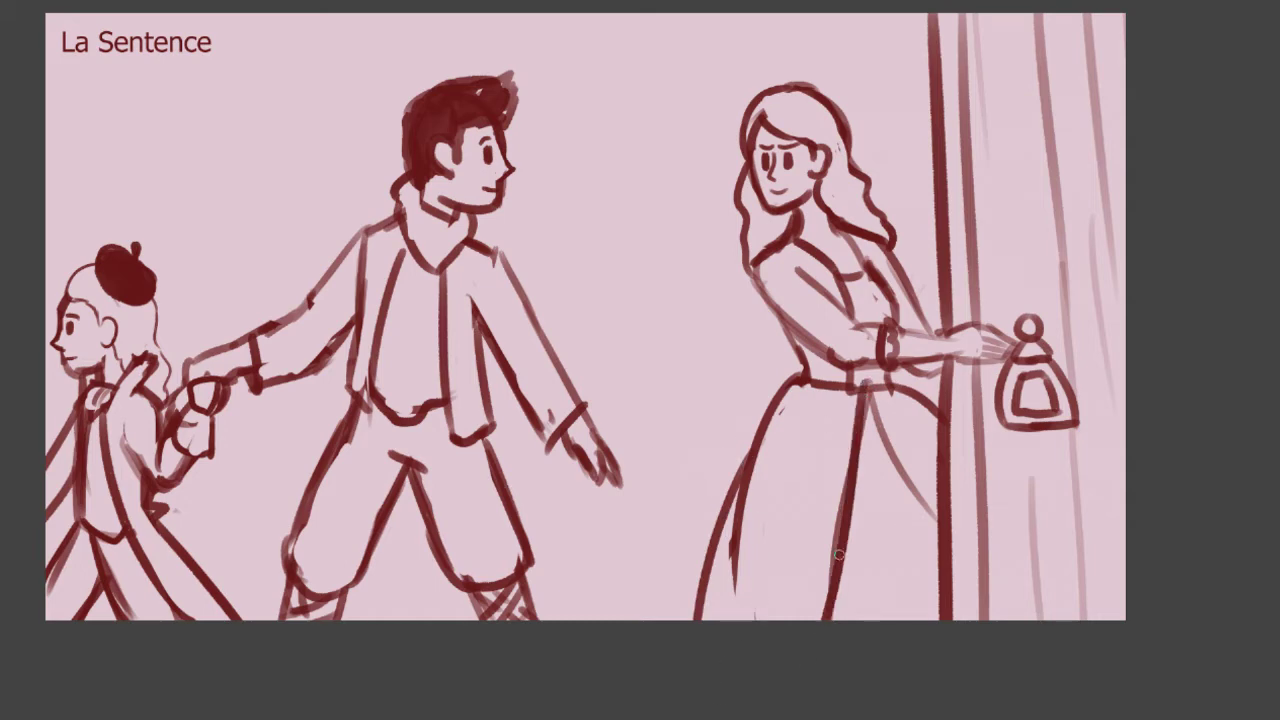
{"action": "key", "text": "ctrl+z"}
{"action": "left_click_drag", "start_coordinate": [868, 386], "coordinate": [822, 620]}
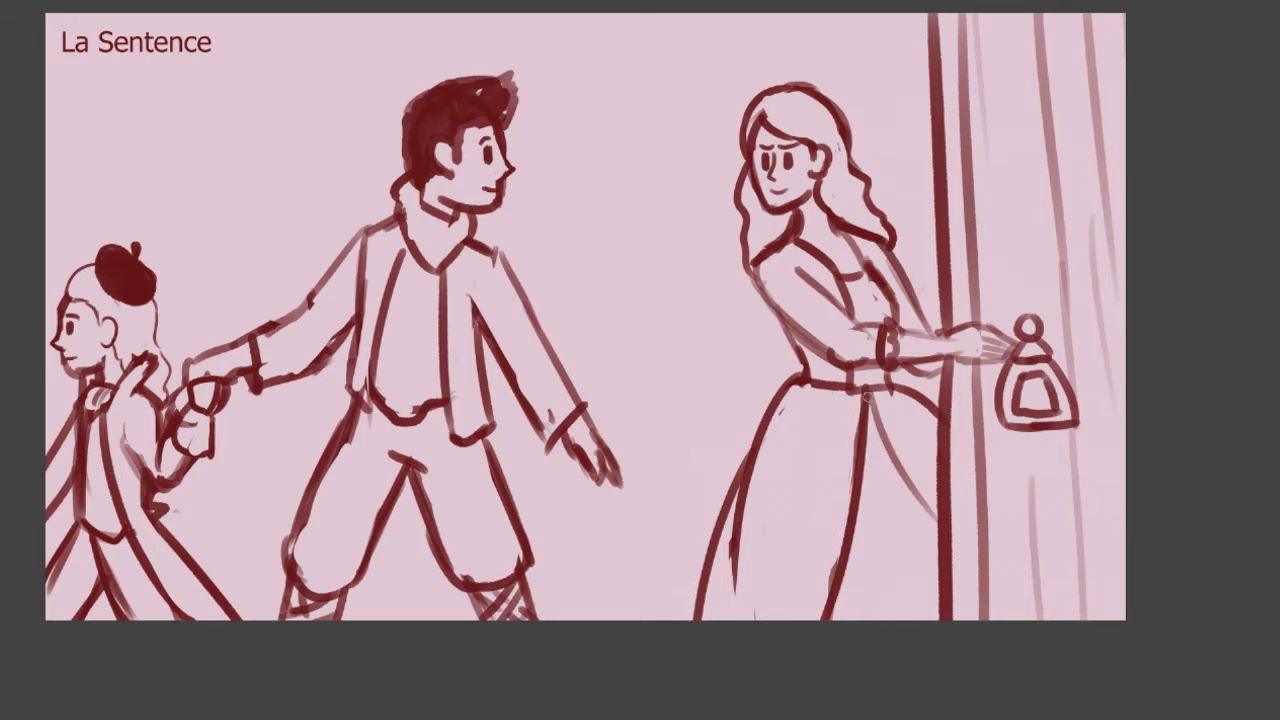
{"action": "left_click_drag", "start_coordinate": [868, 398], "coordinate": [936, 502]}
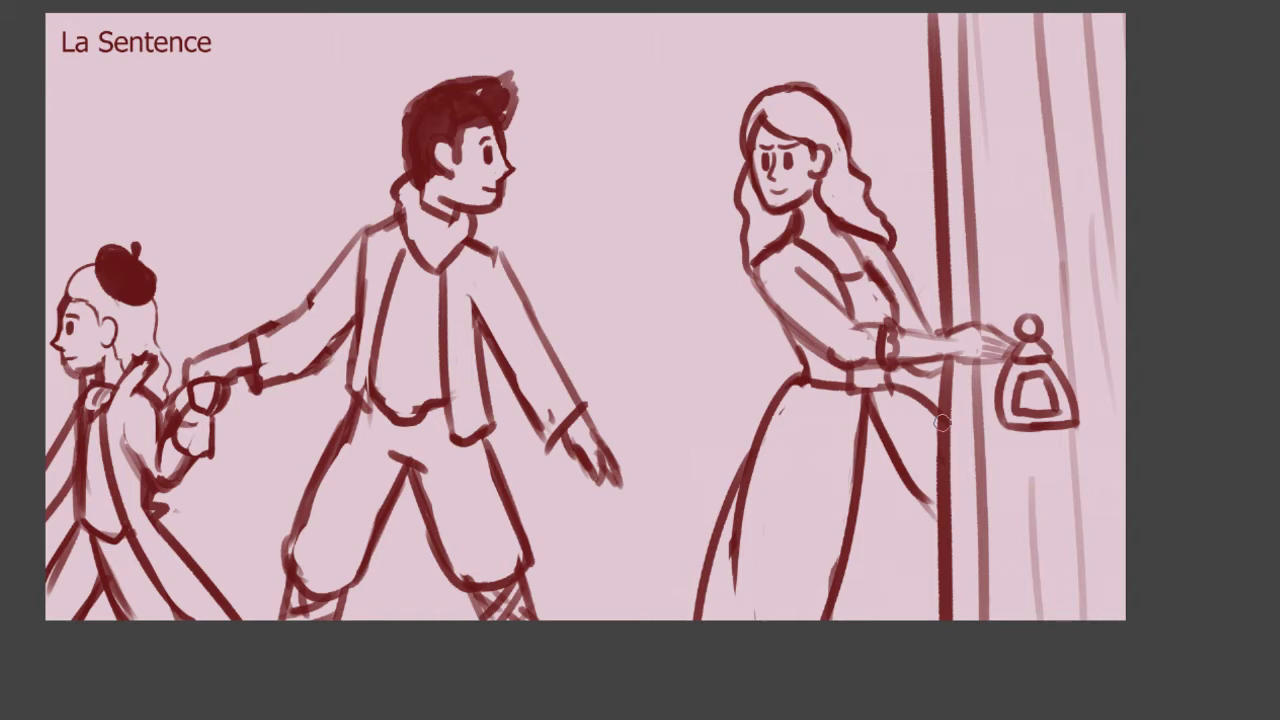
- Redraw the outer outline of the woman's hair on both sides of her head
{"action": "scroll", "coordinate": [782, 208], "scroll_direction": "up", "scroll_amount": 2}
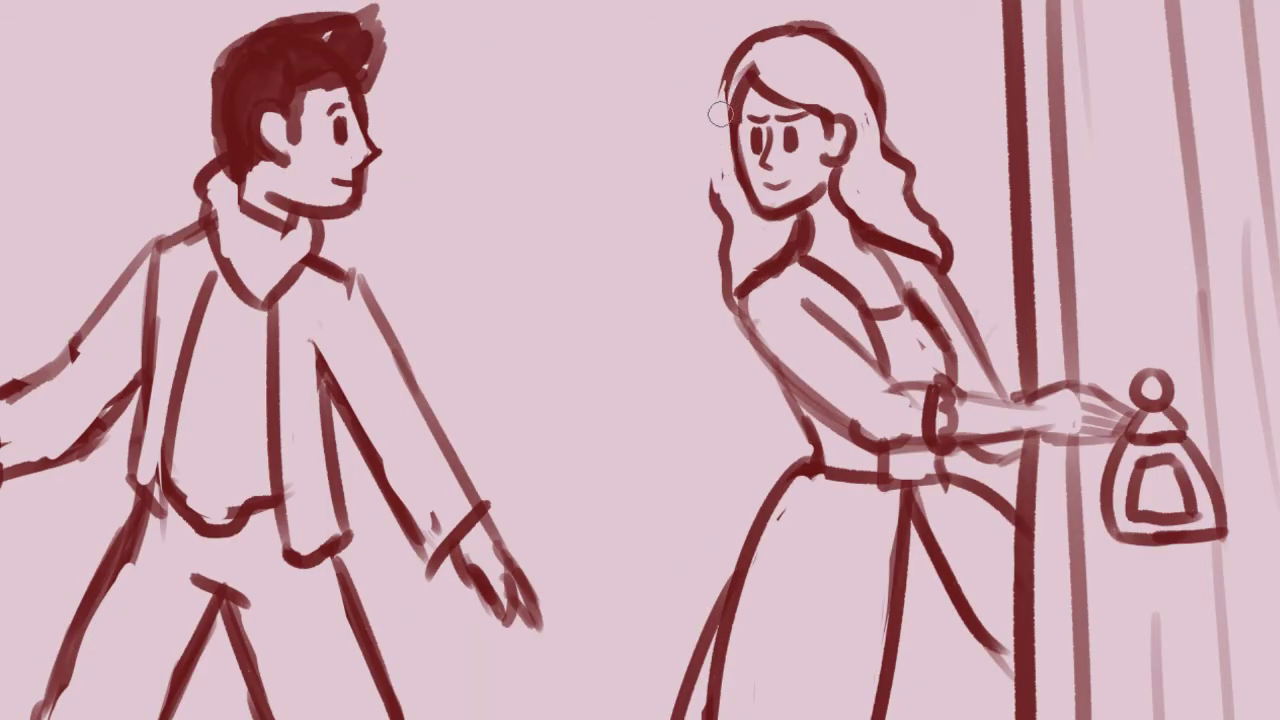
{"action": "mouse_move", "coordinate": [726, 84]}
{"action": "left_mouse_down"}
{"action": "mouse_move", "coordinate": [713, 190]}
{"action": "mouse_move", "coordinate": [738, 234]}
{"action": "left_mouse_up"}
{"action": "left_click_drag", "start_coordinate": [871, 82], "coordinate": [876, 148]}
{"action": "left_click_drag", "start_coordinate": [783, 101], "coordinate": [834, 166]}
{"action": "key", "text": "ctrl+z"}
{"action": "mouse_move", "coordinate": [795, 107]}
{"action": "left_mouse_down"}
{"action": "mouse_move", "coordinate": [889, 190]}
{"action": "mouse_move", "coordinate": [848, 201]}
{"action": "left_mouse_up"}
{"action": "key", "text": "ctrl+z"}
{"action": "key", "text": "ctrl+z"}
{"action": "left_click_drag", "start_coordinate": [786, 99], "coordinate": [855, 198]}
{"action": "key", "text": "ctrl+z"}
{"action": "mouse_move", "coordinate": [761, 76]}
{"action": "left_mouse_down"}
{"action": "mouse_move", "coordinate": [840, 159]}
{"action": "mouse_move", "coordinate": [848, 202]}
{"action": "left_mouse_up"}
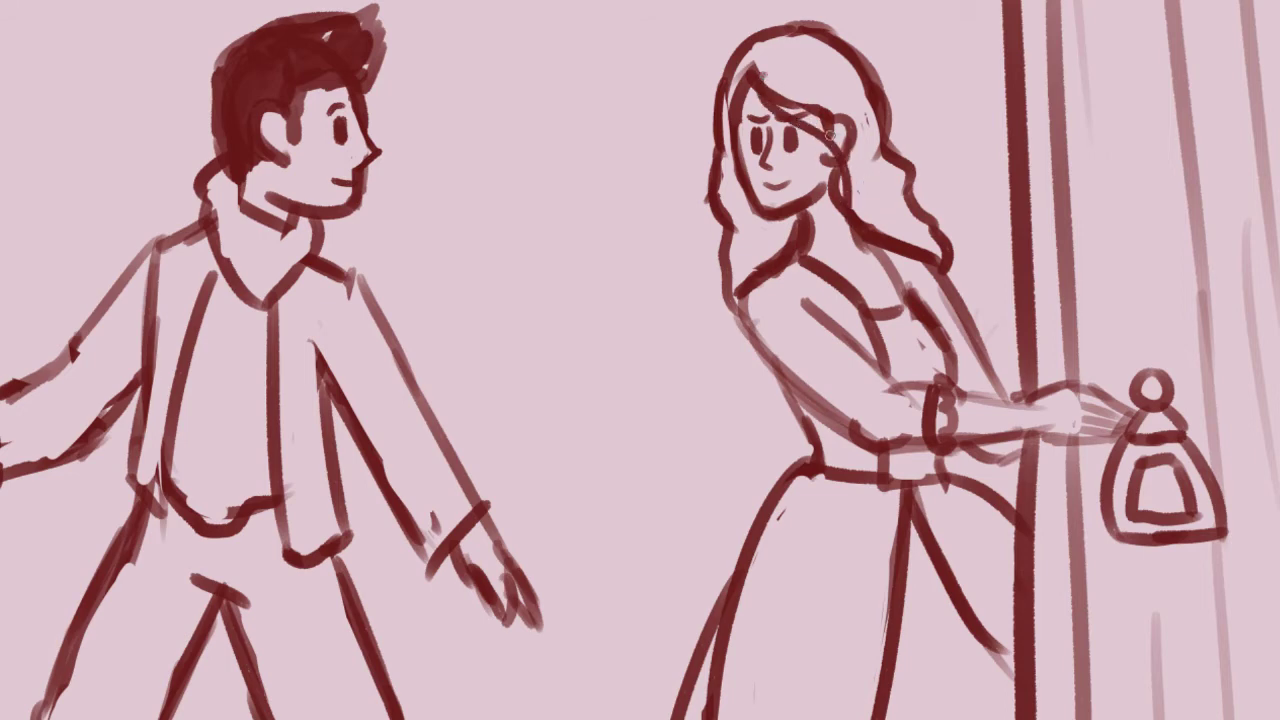
{"action": "key", "text": "ctrl+z"}
{"action": "left_click_drag", "start_coordinate": [757, 68], "coordinate": [851, 145]}
{"action": "key", "text": "ctrl+z"}
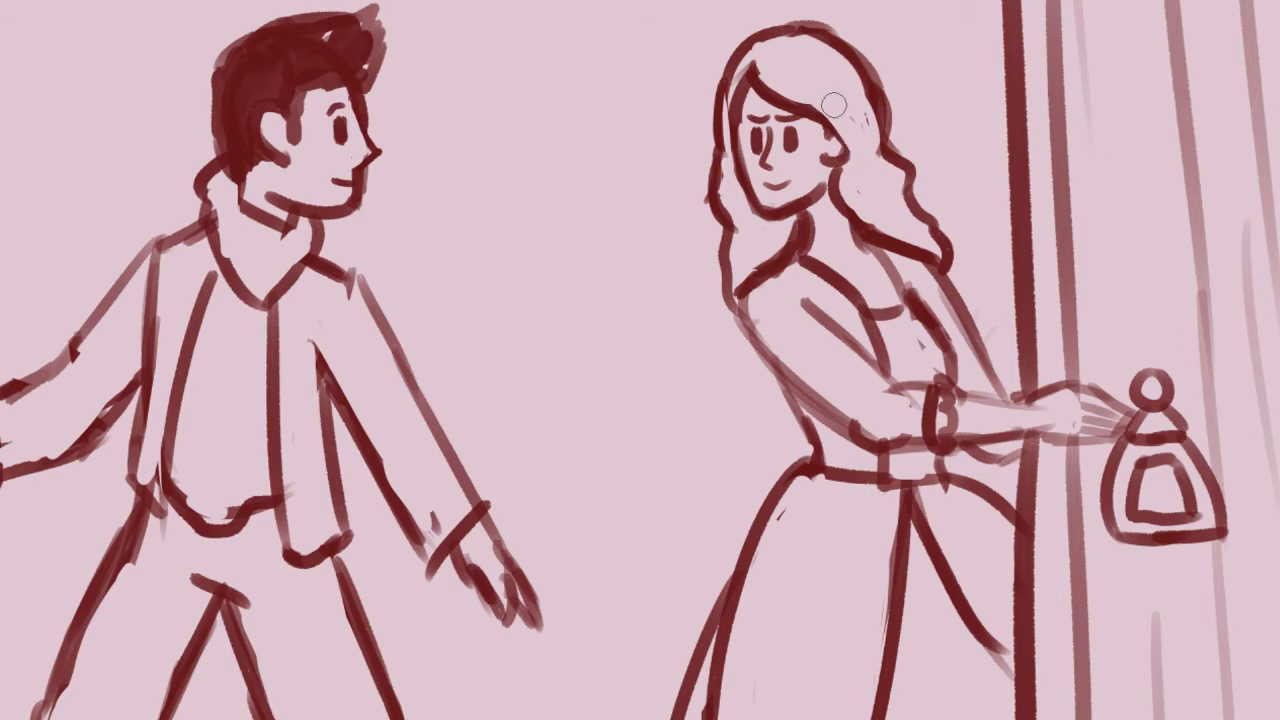
{"action": "key", "text": "ctrl+z"}
{"action": "mouse_move", "coordinate": [830, 126]}
{"action": "left_mouse_down"}
{"action": "mouse_move", "coordinate": [868, 198]}
{"action": "mouse_move", "coordinate": [894, 206]}
{"action": "left_mouse_up"}
{"action": "key", "text": "ctrl+z"}
{"action": "key", "text": "ctrl+z"}
- Redraw the hair outline over the woman's crown and erase the excess thickness along it
{"action": "left_click_drag", "start_coordinate": [802, 32], "coordinate": [886, 141]}
{"action": "key", "text": "e"}
{"action": "mouse_move", "coordinate": [835, 55]}
{"action": "left_mouse_down"}
{"action": "mouse_move", "coordinate": [868, 86]}
{"action": "mouse_move", "coordinate": [868, 116]}
{"action": "left_mouse_up"}
- Clean up and redraw the contour of the woman's face and the hair along her cheek
{"action": "left_click_drag", "start_coordinate": [745, 145], "coordinate": [748, 217]}
{"action": "key", "text": "b"}
{"action": "mouse_move", "coordinate": [739, 121]}
{"action": "left_mouse_down"}
{"action": "mouse_move", "coordinate": [739, 182]}
{"action": "mouse_move", "coordinate": [763, 207]}
{"action": "mouse_move", "coordinate": [767, 196]}
{"action": "mouse_move", "coordinate": [746, 195]}
{"action": "mouse_move", "coordinate": [763, 221]}
{"action": "left_mouse_up"}
{"action": "key", "text": "e"}
{"action": "mouse_move", "coordinate": [731, 88]}
{"action": "left_mouse_down"}
{"action": "mouse_move", "coordinate": [733, 162]}
{"action": "mouse_move", "coordinate": [743, 68]}
{"action": "mouse_move", "coordinate": [724, 141]}
{"action": "mouse_move", "coordinate": [727, 95]}
{"action": "mouse_move", "coordinate": [734, 80]}
{"action": "mouse_move", "coordinate": [734, 183]}
{"action": "left_mouse_up"}
{"action": "left_click_drag", "start_coordinate": [734, 131], "coordinate": [738, 186]}
{"action": "key", "text": "b"}
{"action": "left_click_drag", "start_coordinate": [744, 113], "coordinate": [747, 176]}
{"action": "left_click_drag", "start_coordinate": [743, 118], "coordinate": [751, 185]}
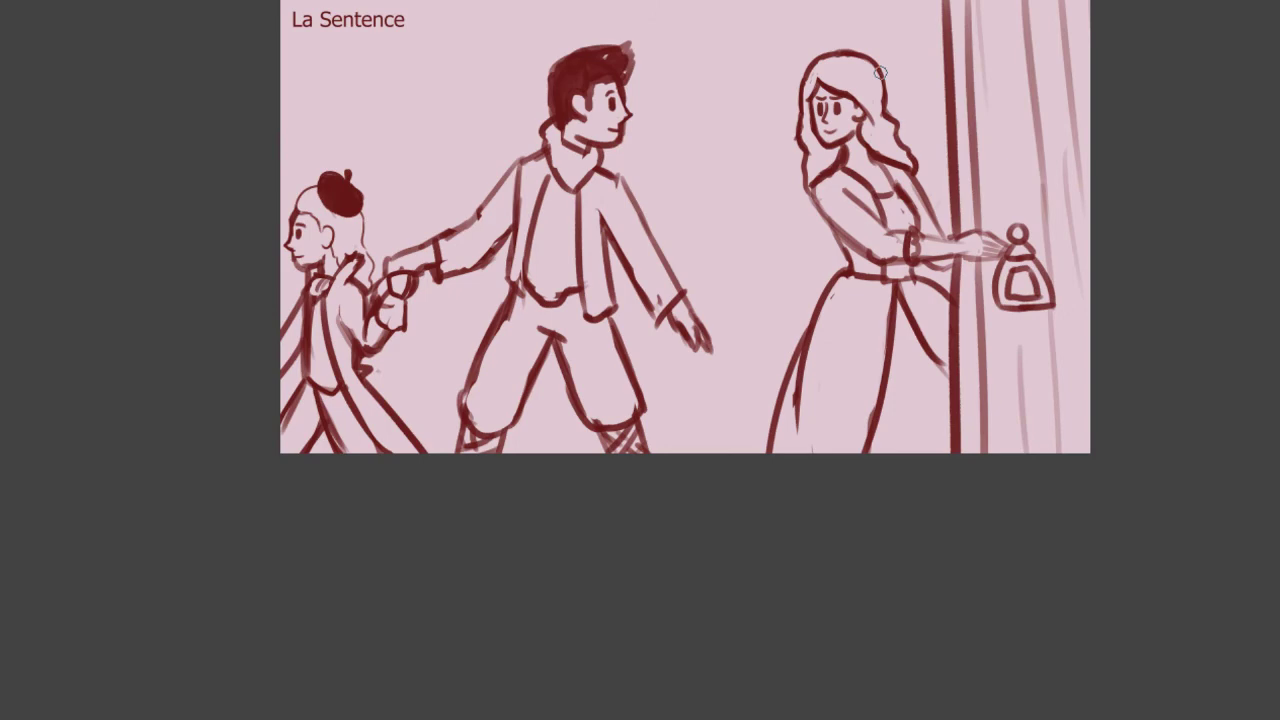
- Darken the door post's second vertical line above and below the woman's hand
{"action": "left_click_drag", "start_coordinate": [967, 3], "coordinate": [976, 228]}
{"action": "mouse_move", "coordinate": [984, 76]}
{"action": "left_mouse_down"}
{"action": "mouse_move", "coordinate": [986, 148]}
{"action": "mouse_move", "coordinate": [982, 136]}
{"action": "left_mouse_up"}
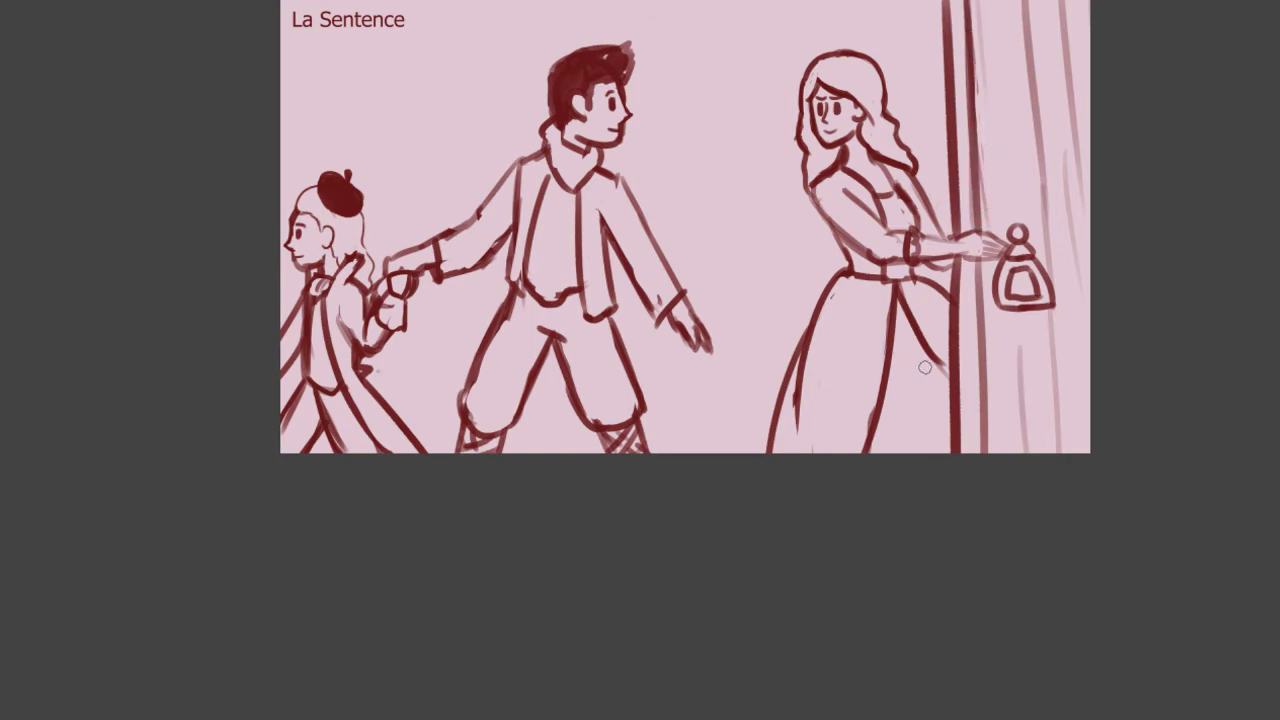
{"action": "key", "text": "ctrl+z"}
{"action": "mouse_move", "coordinate": [984, 263]}
{"action": "left_mouse_down"}
{"action": "mouse_move", "coordinate": [996, 437]}
{"action": "mouse_move", "coordinate": [985, 452]}
{"action": "left_mouse_up"}
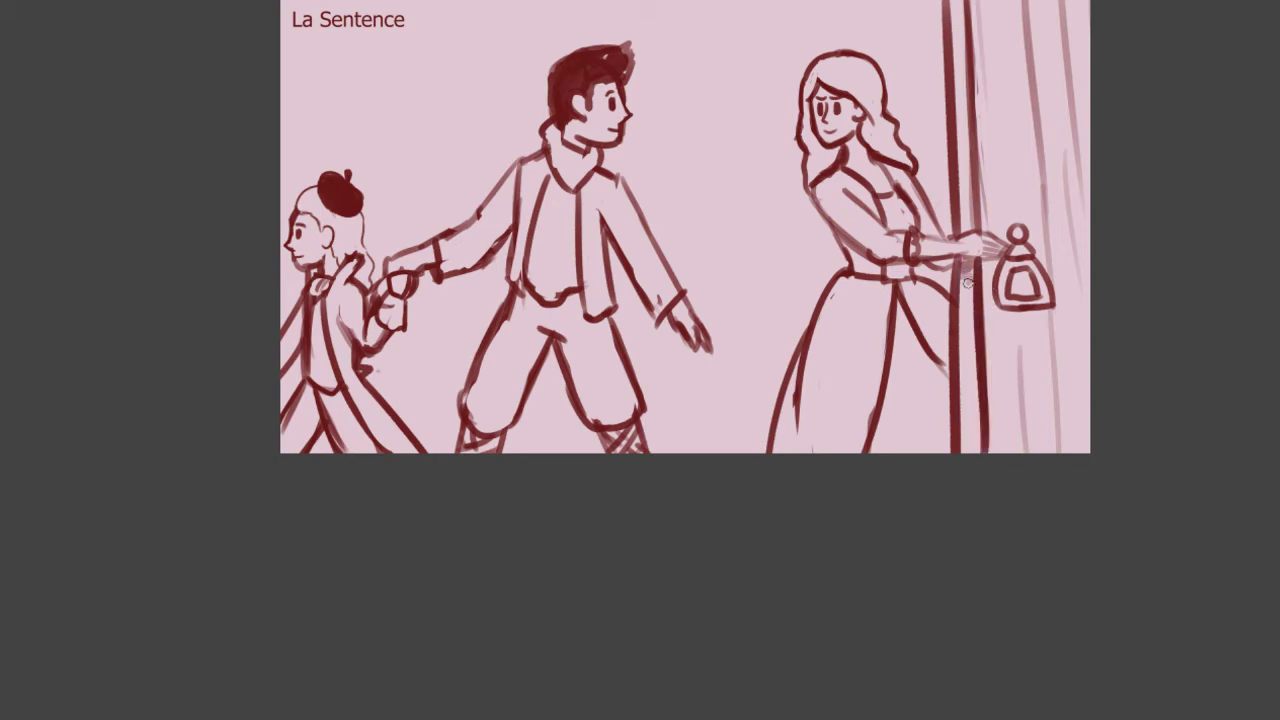
- Try shading strokes between the two door post lines just below the woman's arm
{"action": "left_click_drag", "start_coordinate": [965, 266], "coordinate": [961, 400]}
{"action": "key", "text": "ctrl+z"}
{"action": "mouse_move", "coordinate": [956, 263]}
{"action": "left_mouse_down"}
{"action": "mouse_move", "coordinate": [957, 489]}
{"action": "mouse_move", "coordinate": [967, 463]}
{"action": "left_mouse_up"}
{"action": "key", "text": "ctrl+z"}
{"action": "left_click_drag", "start_coordinate": [952, 256], "coordinate": [966, 330]}
{"action": "key", "text": "ctrl+z"}
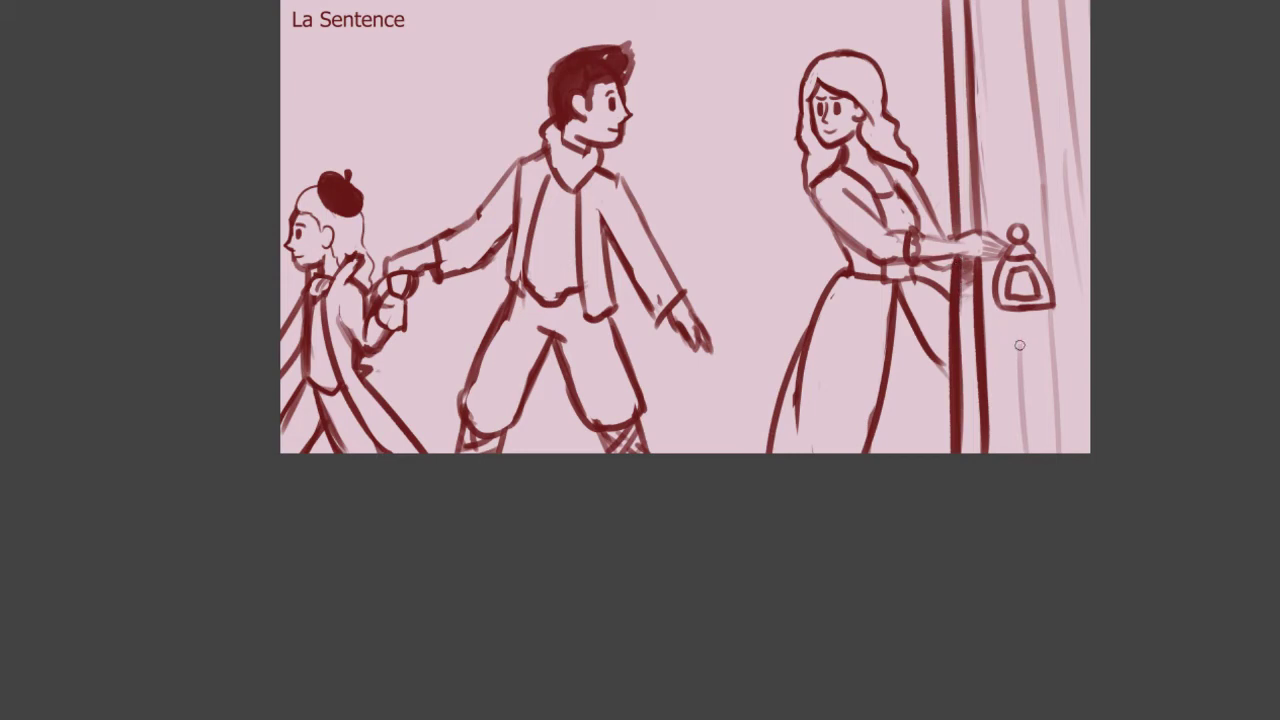
- Retrace the outer and inner contours of the woman's upper sleeve with darker lines
{"action": "scroll", "coordinate": [1019, 345], "scroll_direction": "down", "scroll_amount": 3}
{"action": "scroll", "coordinate": [1019, 345], "scroll_direction": "up", "scroll_amount": 3}
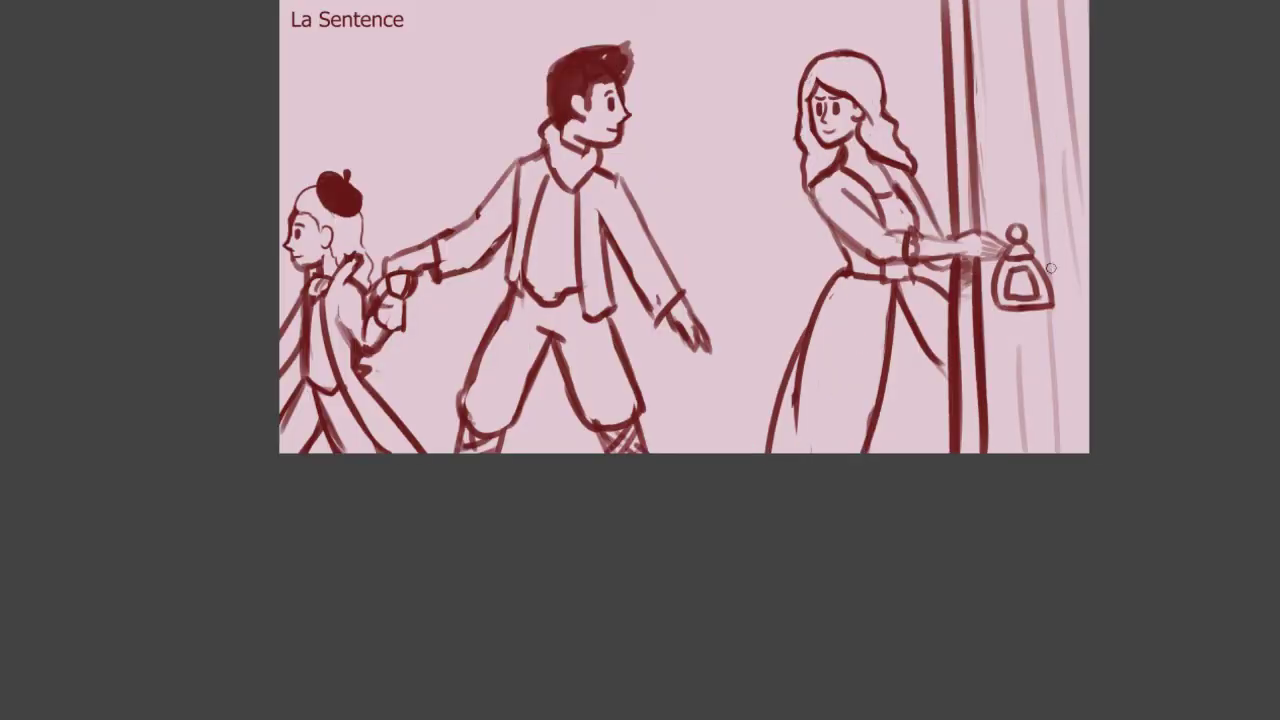
{"action": "scroll", "coordinate": [1020, 243], "scroll_direction": "up", "scroll_amount": 1}
{"action": "mouse_move", "coordinate": [744, 171]}
{"action": "left_mouse_down"}
{"action": "mouse_move", "coordinate": [749, 199]}
{"action": "mouse_move", "coordinate": [811, 258]}
{"action": "left_mouse_up"}
{"action": "left_click_drag", "start_coordinate": [784, 175], "coordinate": [866, 226]}
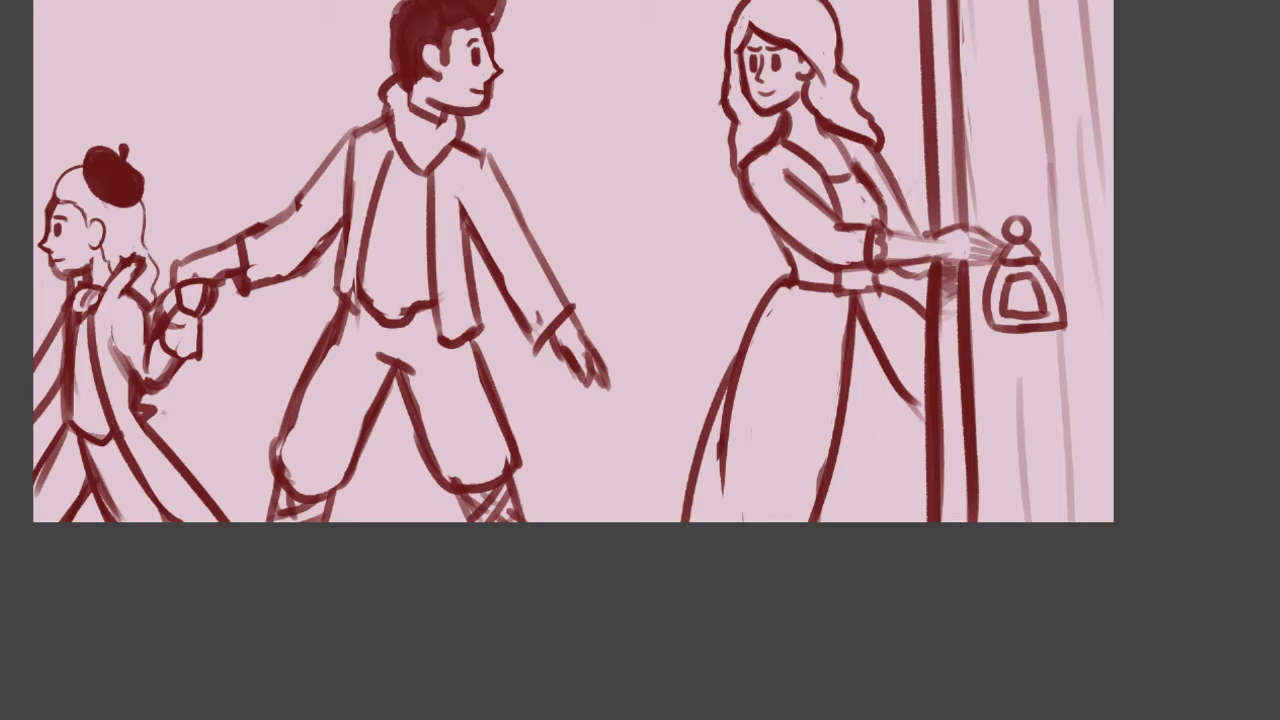
- Darken the upper part of the door post's second line
{"action": "left_click_drag", "start_coordinate": [928, 25], "coordinate": [938, 245]}
{"action": "key", "text": "ctrl+z"}
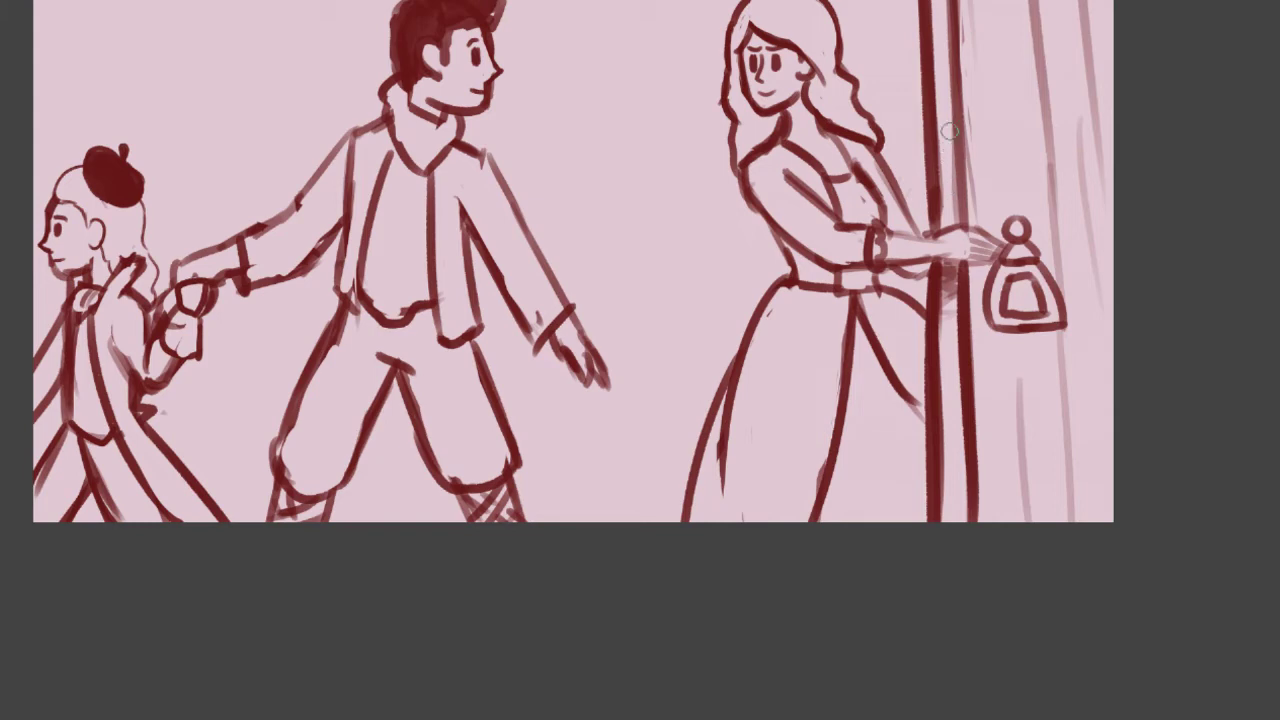
{"action": "left_click_drag", "start_coordinate": [952, 2], "coordinate": [960, 72]}
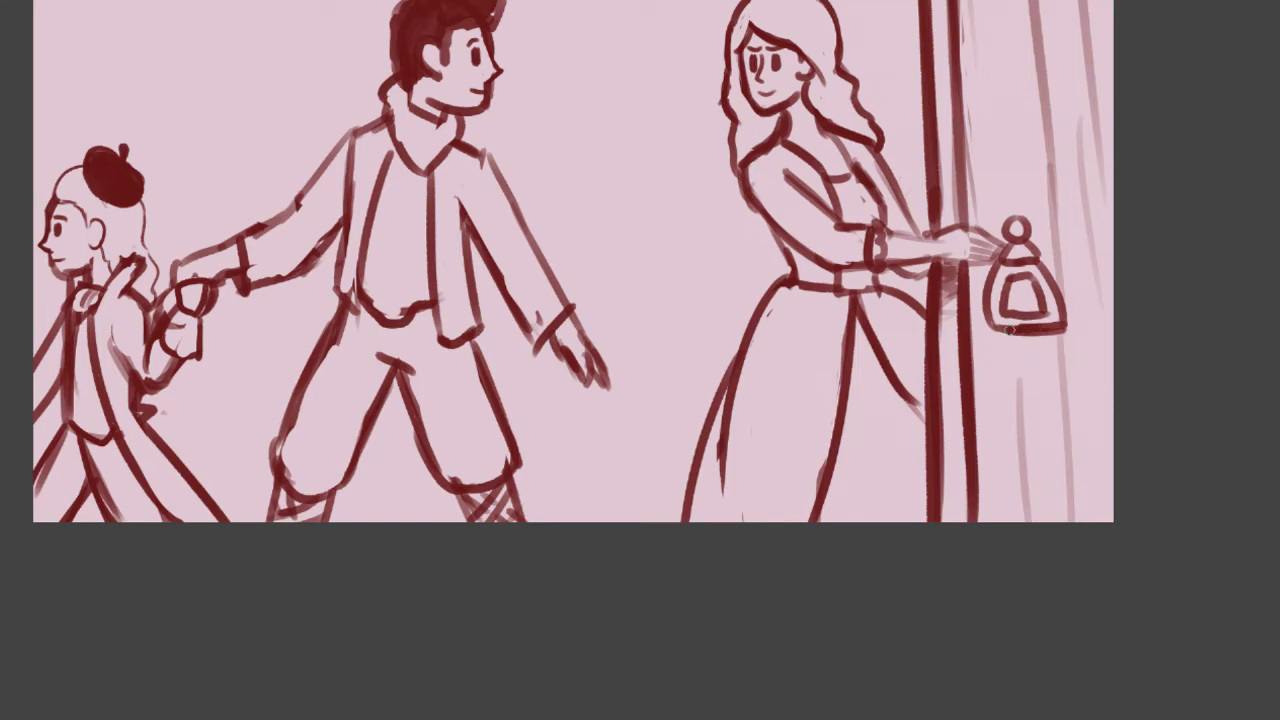
- Thicken the lantern's base and side outline
{"action": "mouse_move", "coordinate": [1009, 328]}
{"action": "left_mouse_down"}
{"action": "mouse_move", "coordinate": [1058, 330]}
{"action": "mouse_move", "coordinate": [1045, 332]}
{"action": "left_mouse_up"}
{"action": "left_click_drag", "start_coordinate": [1032, 285], "coordinate": [1034, 307]}
{"action": "key", "text": "ctrl+z"}
{"action": "mouse_move", "coordinate": [991, 262]}
{"action": "left_mouse_down"}
{"action": "mouse_move", "coordinate": [983, 317]}
{"action": "mouse_move", "coordinate": [987, 265]}
{"action": "mouse_move", "coordinate": [981, 302]}
{"action": "mouse_move", "coordinate": [1010, 336]}
{"action": "left_mouse_up"}
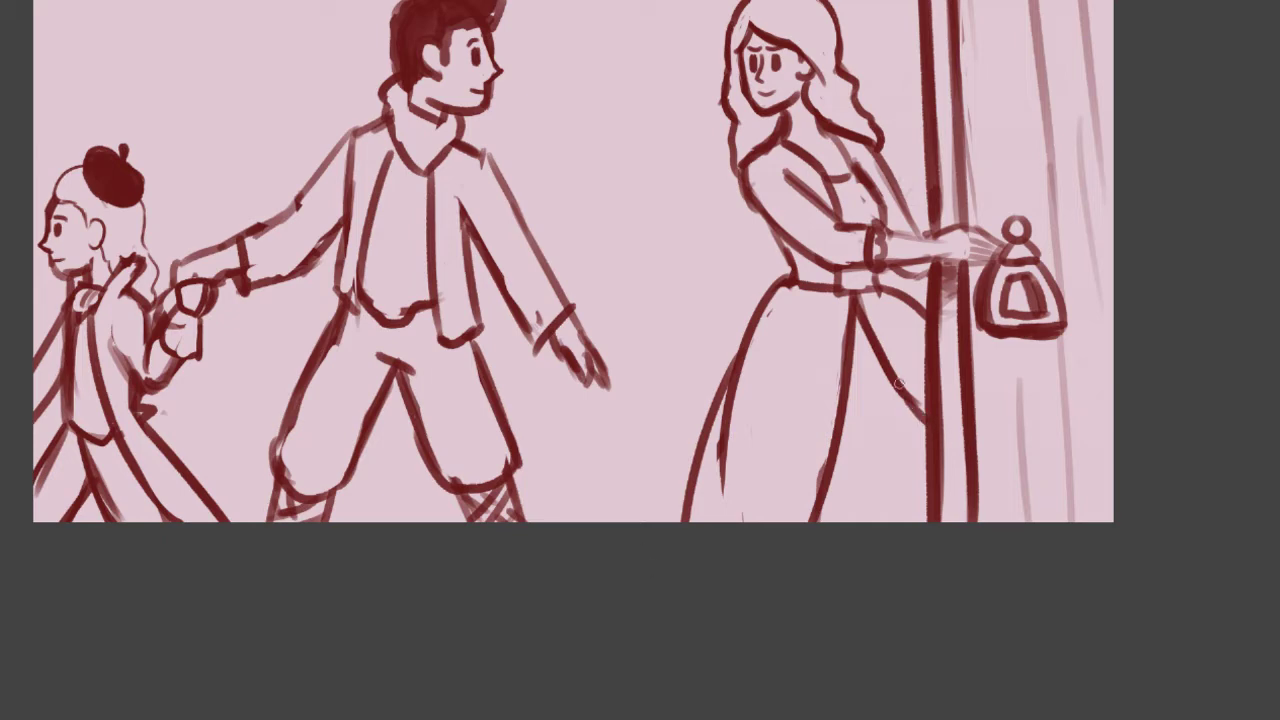
- Retrace the skirt's rear fold line so it runs all the way to the door post
{"action": "left_click_drag", "start_coordinate": [854, 321], "coordinate": [922, 437]}
{"action": "key", "text": "ctrl+z"}
{"action": "mouse_move", "coordinate": [862, 310]}
{"action": "left_mouse_down"}
{"action": "mouse_move", "coordinate": [916, 419]}
{"action": "mouse_move", "coordinate": [861, 349]}
{"action": "mouse_move", "coordinate": [851, 313]}
{"action": "mouse_move", "coordinate": [921, 437]}
{"action": "left_mouse_up"}
{"action": "left_click_drag", "start_coordinate": [857, 330], "coordinate": [920, 434]}
{"action": "left_click_drag", "start_coordinate": [858, 330], "coordinate": [919, 433]}
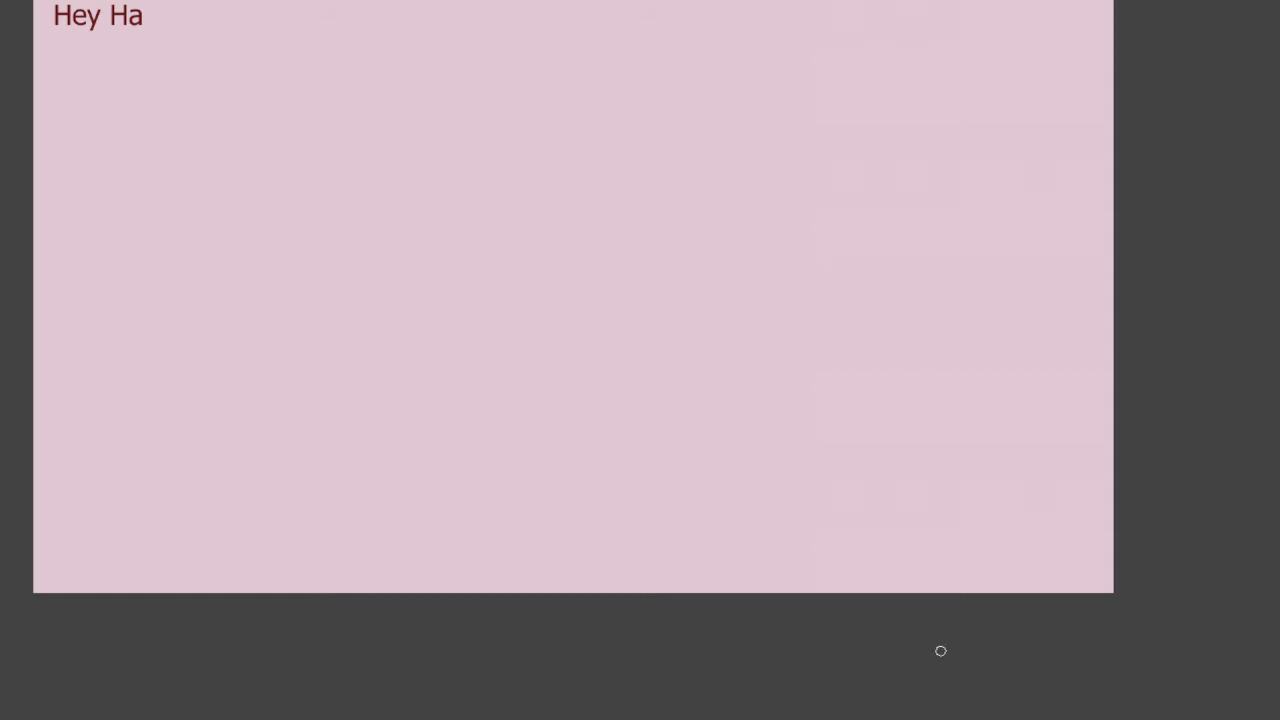
{"action": "left_click_drag", "start_coordinate": [653, 81], "coordinate": [658, 90]}
{"action": "key", "text": "ctrl+z"}
{"action": "left_click_drag", "start_coordinate": [764, 97], "coordinate": [740, 174]}
{"action": "left_click_drag", "start_coordinate": [763, 89], "coordinate": [805, 111]}
{"action": "mouse_move", "coordinate": [832, 63]}
{"action": "left_mouse_down"}
{"action": "mouse_move", "coordinate": [781, 78]}
{"action": "mouse_move", "coordinate": [806, 56]}
{"action": "mouse_move", "coordinate": [858, 90]}
{"action": "mouse_move", "coordinate": [845, 152]}
{"action": "mouse_move", "coordinate": [847, 60]}
{"action": "left_mouse_up"}
{"action": "key", "text": "ctrl+z"}
{"action": "key", "text": "ctrl+z"}
{"action": "key", "text": "ctrl+z"}
{"action": "key", "text": "ctrl+z"}
{"action": "scroll", "coordinate": [838, 168], "scroll_direction": "up", "scroll_amount": 1}
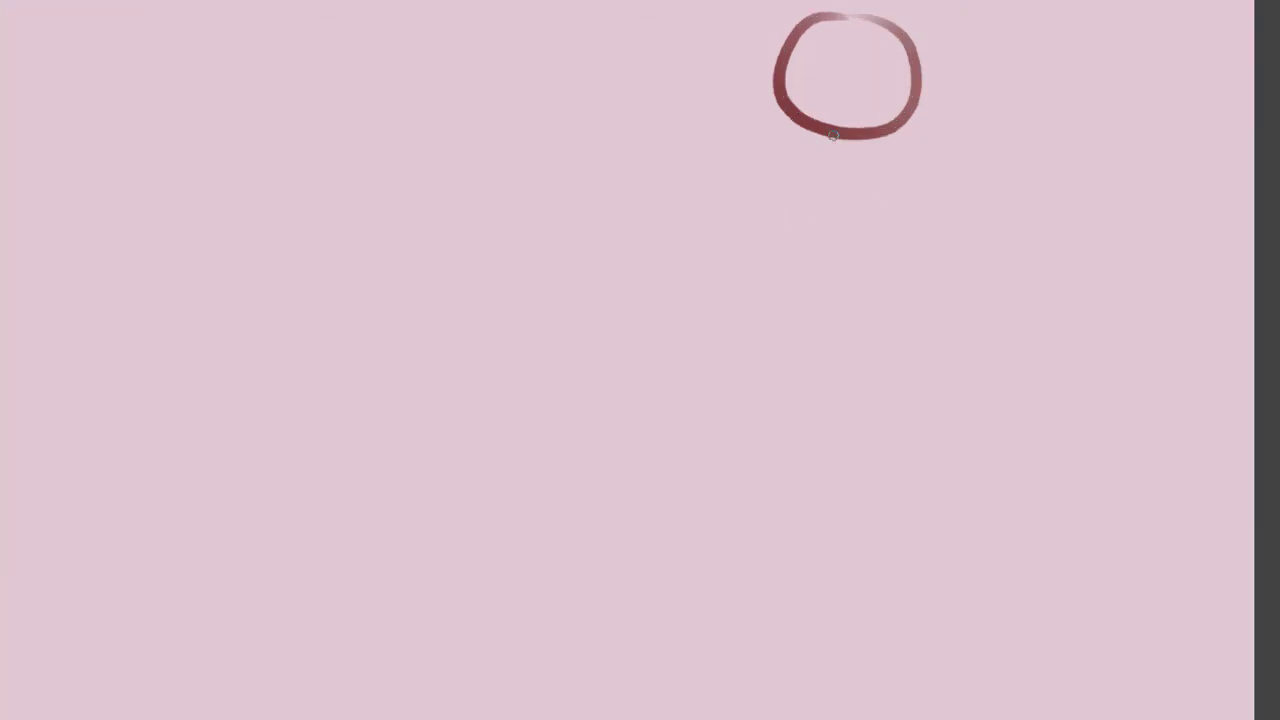
- Sketch the jaw below the head circle and erase part of the circle's line where the two overlap
{"action": "mouse_move", "coordinate": [774, 91]}
{"action": "left_mouse_down"}
{"action": "mouse_move", "coordinate": [779, 181]}
{"action": "mouse_move", "coordinate": [846, 189]}
{"action": "mouse_move", "coordinate": [785, 179]}
{"action": "mouse_move", "coordinate": [830, 197]}
{"action": "mouse_move", "coordinate": [888, 180]}
{"action": "mouse_move", "coordinate": [835, 198]}
{"action": "mouse_move", "coordinate": [890, 183]}
{"action": "mouse_move", "coordinate": [909, 148]}
{"action": "left_mouse_up"}
{"action": "key", "text": "ctrl+z"}
{"action": "key", "text": "ctrl+z"}
{"action": "key", "text": "ctrl+z"}
{"action": "key", "text": "ctrl+z"}
{"action": "key", "text": "ctrl+z"}
{"action": "key", "text": "e"}
{"action": "key", "text": "e"}
{"action": "key", "text": "e"}
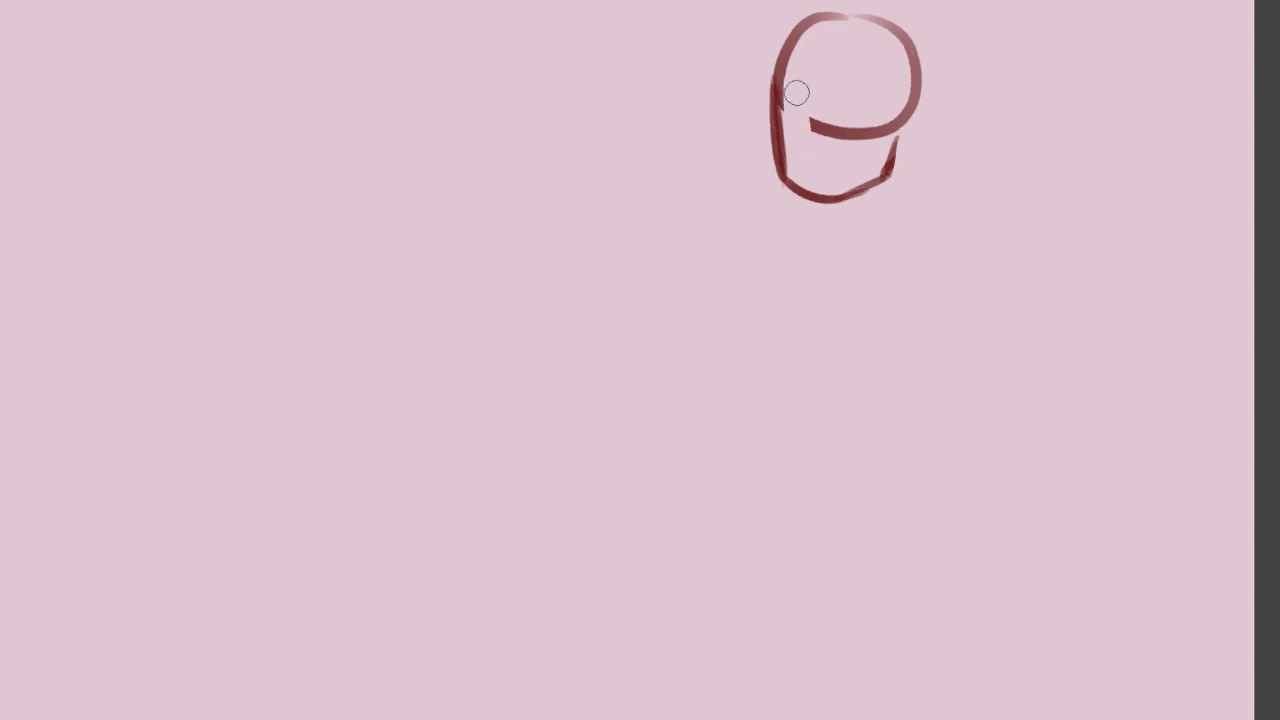
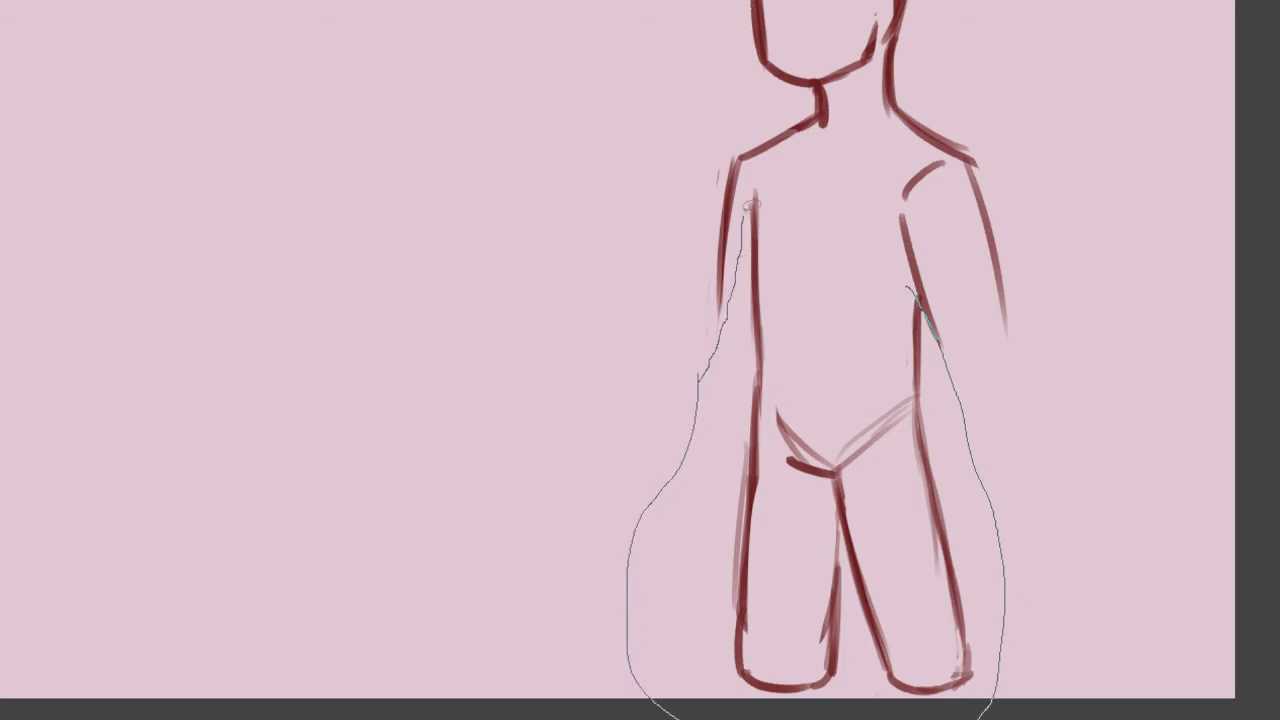
- Widen the selected torso and legs slightly, then clear the selection
{"action": "key", "text": "ctrl+t"}
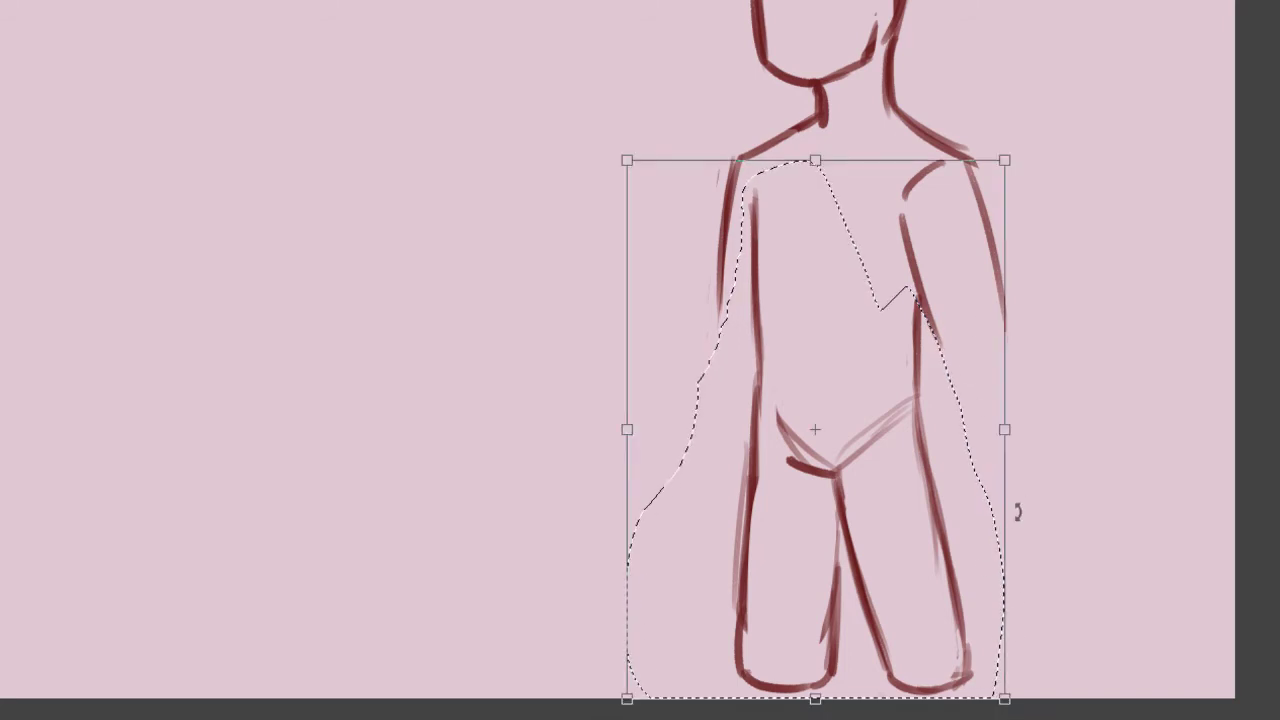
{"action": "left_click_drag", "start_coordinate": [1005, 430], "coordinate": [1029, 430]}
{"action": "left_click_drag", "start_coordinate": [904, 478], "coordinate": [889, 478]}
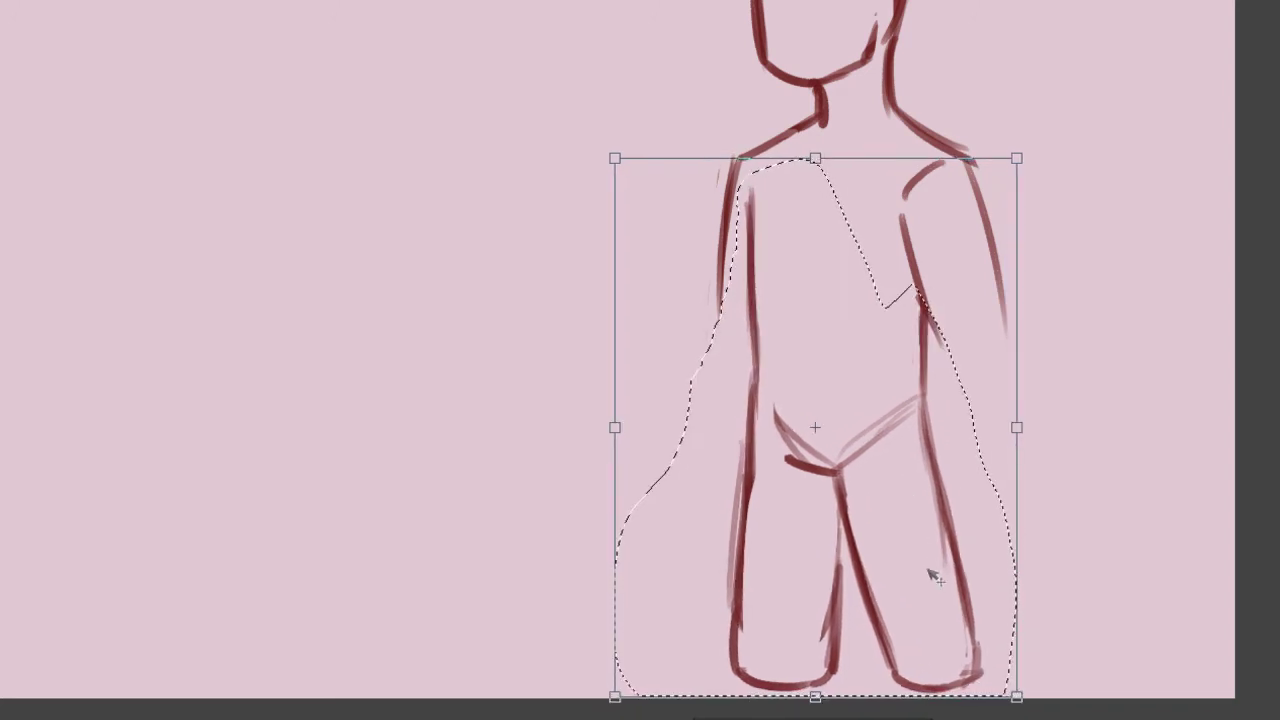
{"action": "left_click_drag", "start_coordinate": [398, 445], "coordinate": [396, 453]}
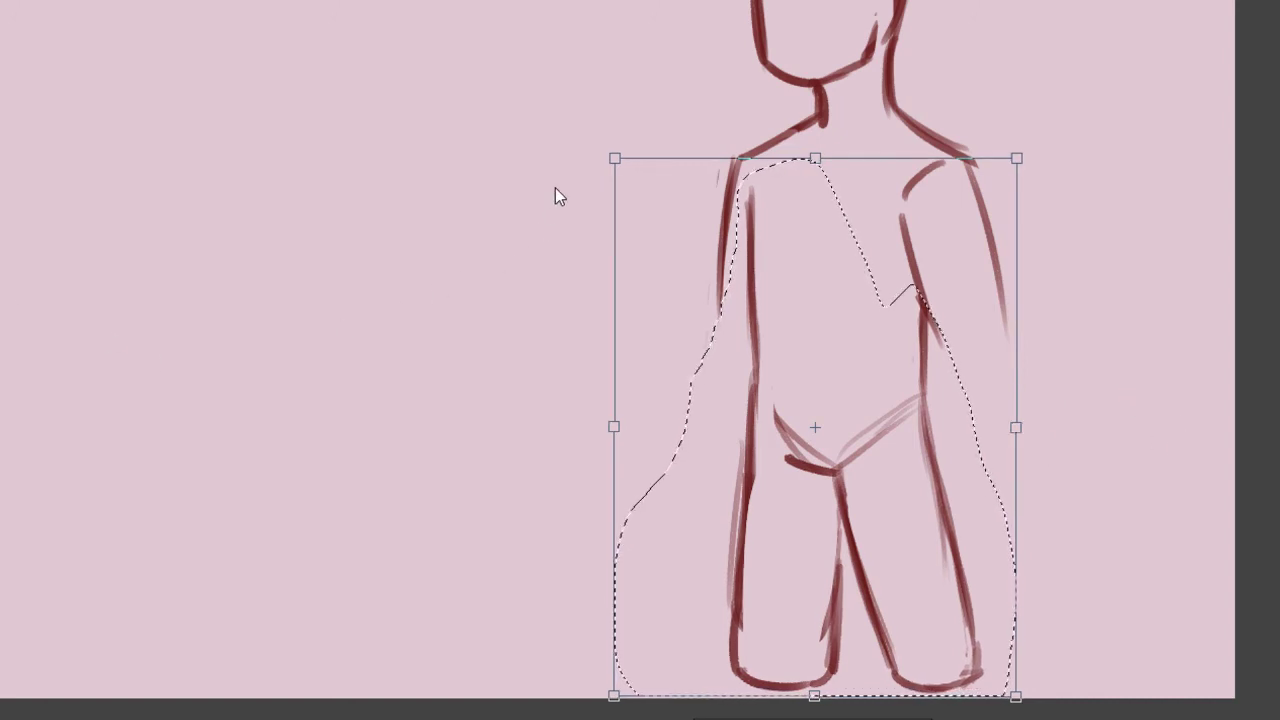
{"action": "key", "text": "Return"}
{"action": "key", "text": "ctrl+d"}
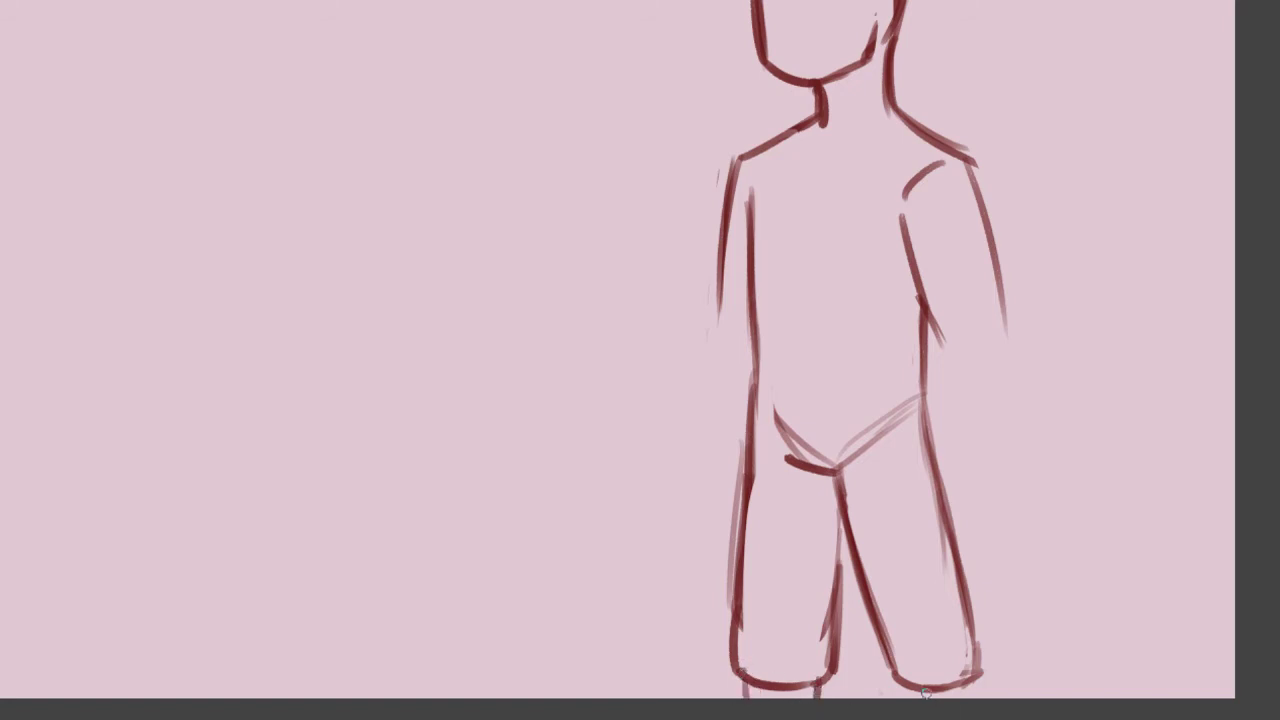
- Sketch the two short shin lines below the knee of the right-hand leg down to the canvas edge
{"action": "left_click_drag", "start_coordinate": [987, 678], "coordinate": [978, 706]}
{"action": "key", "text": "ctrl+z"}
{"action": "key", "text": "ctrl+z"}
{"action": "mouse_move", "coordinate": [911, 682]}
{"action": "left_mouse_down"}
{"action": "mouse_move", "coordinate": [942, 714]}
{"action": "mouse_move", "coordinate": [978, 698]}
{"action": "mouse_move", "coordinate": [931, 714]}
{"action": "left_mouse_up"}
{"action": "key", "text": "ctrl+z"}
{"action": "key", "text": "ctrl+z"}
{"action": "left_click_drag", "start_coordinate": [979, 674], "coordinate": [989, 703]}
{"action": "key", "text": "ctrl+z"}
{"action": "key", "text": "ctrl+z"}
{"action": "left_click_drag", "start_coordinate": [906, 684], "coordinate": [923, 710]}
{"action": "left_click_drag", "start_coordinate": [975, 673], "coordinate": [983, 699]}
- Darken the inner thigh line of the right-hand leg and clean up its edge with the eraser
{"action": "left_click_drag", "start_coordinate": [859, 580], "coordinate": [894, 684]}
{"action": "left_click_drag", "start_coordinate": [874, 618], "coordinate": [897, 692]}
{"action": "key", "text": "e"}
{"action": "left_click_drag", "start_coordinate": [874, 577], "coordinate": [900, 658]}
{"action": "mouse_move", "coordinate": [855, 717]}
{"action": "left_mouse_down"}
{"action": "mouse_move", "coordinate": [950, 717]}
{"action": "mouse_move", "coordinate": [659, 717]}
{"action": "mouse_move", "coordinate": [914, 717]}
{"action": "left_mouse_up"}
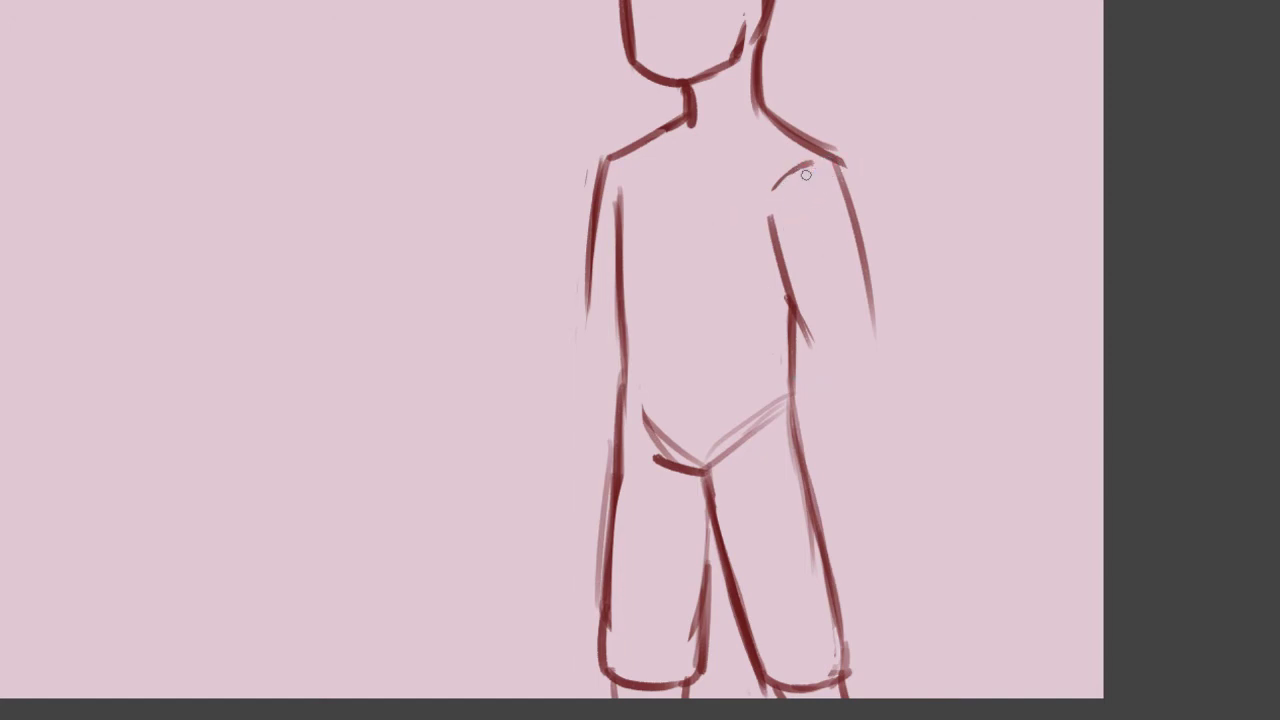
- Redraw the shoulder arc and sketch the upper edge of the raised right-hand forearm from the elbow to the wrist
{"action": "mouse_move", "coordinate": [806, 167]}
{"action": "left_mouse_down"}
{"action": "mouse_move", "coordinate": [767, 207]}
{"action": "mouse_move", "coordinate": [771, 191]}
{"action": "left_mouse_up"}
{"action": "key", "text": "ctrl+z"}
{"action": "mouse_move", "coordinate": [839, 295]}
{"action": "left_mouse_down"}
{"action": "mouse_move", "coordinate": [890, 236]}
{"action": "mouse_move", "coordinate": [866, 250]}
{"action": "mouse_move", "coordinate": [958, 166]}
{"action": "left_mouse_up"}
{"action": "key", "text": "ctrl+z"}
{"action": "key", "text": "ctrl+z"}
{"action": "mouse_move", "coordinate": [836, 307]}
{"action": "left_mouse_down"}
{"action": "mouse_move", "coordinate": [926, 202]}
{"action": "mouse_move", "coordinate": [1003, 195]}
{"action": "left_mouse_up"}
{"action": "key", "text": "ctrl+z"}
{"action": "mouse_move", "coordinate": [922, 203]}
{"action": "left_mouse_down"}
{"action": "mouse_move", "coordinate": [986, 205]}
{"action": "mouse_move", "coordinate": [912, 330]}
{"action": "left_mouse_up"}
- Draw the right-hand arm's rounded elbow and the lower edge of the raised forearm
{"action": "left_click_drag", "start_coordinate": [794, 343], "coordinate": [858, 358]}
{"action": "key", "text": "ctrl+z"}
{"action": "mouse_move", "coordinate": [801, 320]}
{"action": "left_mouse_down"}
{"action": "mouse_move", "coordinate": [847, 360]}
{"action": "mouse_move", "coordinate": [802, 329]}
{"action": "mouse_move", "coordinate": [866, 390]}
{"action": "left_mouse_up"}
{"action": "key", "text": "ctrl+z"}
{"action": "key", "text": "ctrl+z"}
{"action": "key", "text": "ctrl+z"}
{"action": "mouse_move", "coordinate": [792, 316]}
{"action": "left_mouse_down"}
{"action": "mouse_move", "coordinate": [851, 379]}
{"action": "mouse_move", "coordinate": [899, 358]}
{"action": "mouse_move", "coordinate": [883, 367]}
{"action": "mouse_move", "coordinate": [962, 278]}
{"action": "left_mouse_up"}
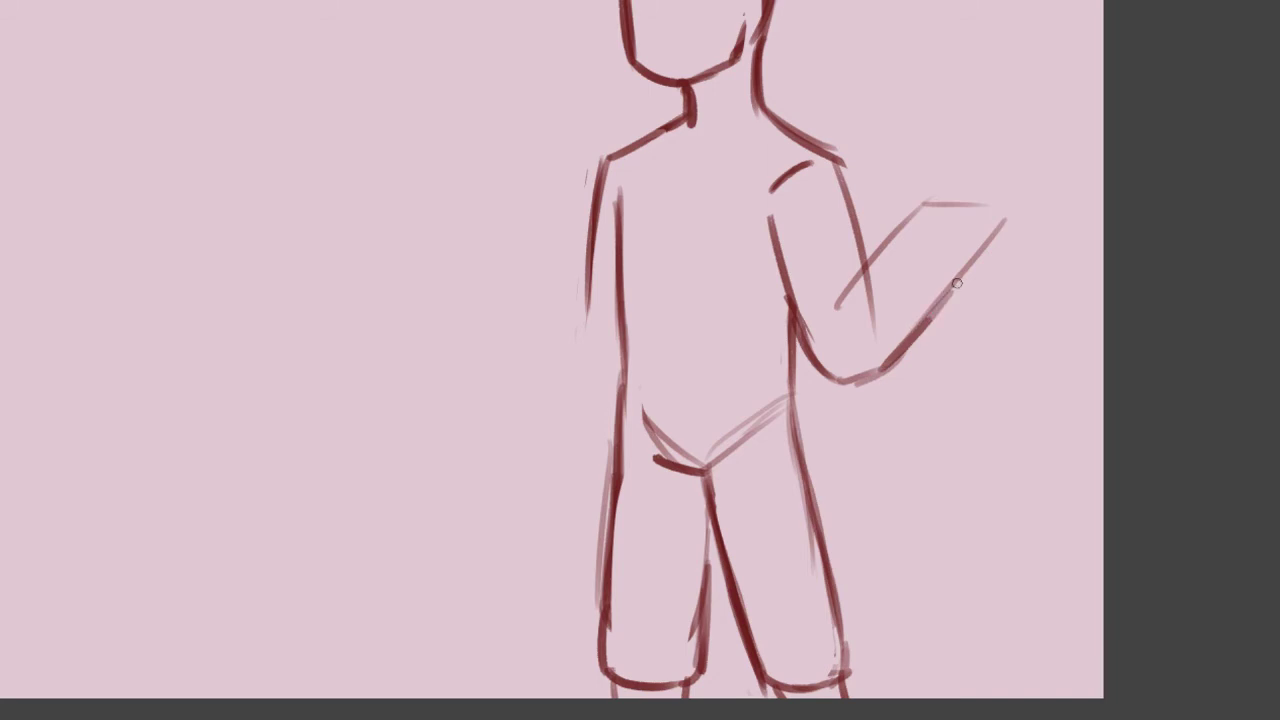
- Erase the right-hand forearm's end and redraw it shorter with a slanted wrist line
{"action": "key", "text": "e"}
{"action": "mouse_move", "coordinate": [918, 207]}
{"action": "left_mouse_down"}
{"action": "mouse_move", "coordinate": [974, 207]}
{"action": "mouse_move", "coordinate": [1003, 226]}
{"action": "left_mouse_up"}
{"action": "mouse_move", "coordinate": [898, 270]}
{"action": "left_mouse_down"}
{"action": "mouse_move", "coordinate": [857, 286]}
{"action": "mouse_move", "coordinate": [863, 329]}
{"action": "mouse_move", "coordinate": [840, 291]}
{"action": "mouse_move", "coordinate": [845, 312]}
{"action": "left_mouse_up"}
{"action": "key", "text": "b"}
{"action": "mouse_move", "coordinate": [865, 267]}
{"action": "left_mouse_down"}
{"action": "mouse_move", "coordinate": [854, 307]}
{"action": "mouse_move", "coordinate": [862, 271]}
{"action": "mouse_move", "coordinate": [910, 221]}
{"action": "left_mouse_up"}
{"action": "left_click_drag", "start_coordinate": [910, 220], "coordinate": [963, 269]}
{"action": "key", "text": "ctrl+z"}
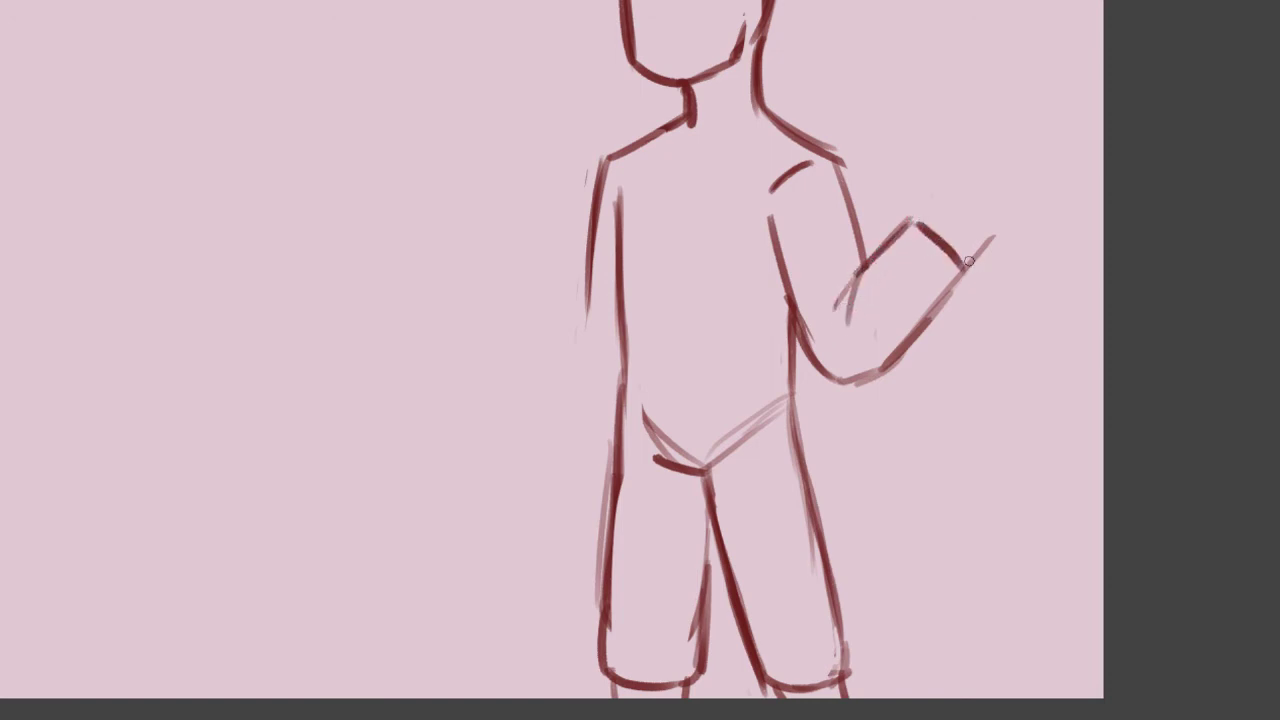
- Erase the left-hand upper arm's outer line and redraw it slanting away from the torso
{"action": "key", "text": "e"}
{"action": "left_click_drag", "start_coordinate": [598, 172], "coordinate": [587, 315]}
{"action": "key", "text": "b"}
{"action": "left_click_drag", "start_coordinate": [603, 162], "coordinate": [558, 296]}
{"action": "key", "text": "ctrl+z"}
{"action": "left_click_drag", "start_coordinate": [603, 162], "coordinate": [558, 316]}
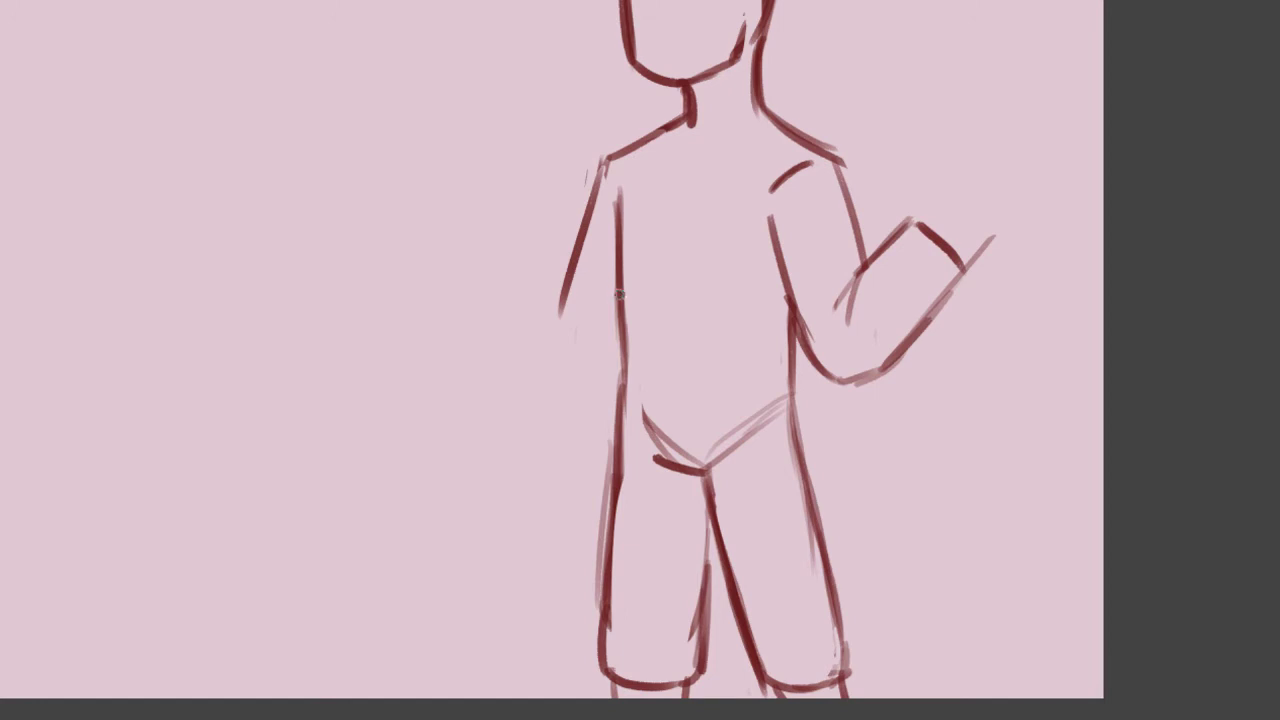
- Shorten the left-hand upper arm line, then sketch the raised forearm's wrist arc, upper edge and elbow crease
{"action": "left_click_drag", "start_coordinate": [626, 340], "coordinate": [603, 377]}
{"action": "key", "text": "ctrl+z"}
{"action": "key", "text": "e"}
{"action": "left_click_drag", "start_coordinate": [552, 281], "coordinate": [557, 304]}
{"action": "key", "text": "e"}
{"action": "left_click_drag", "start_coordinate": [496, 196], "coordinate": [446, 263]}
{"action": "left_click_drag", "start_coordinate": [494, 197], "coordinate": [569, 302]}
{"action": "key", "text": "ctrl+z"}
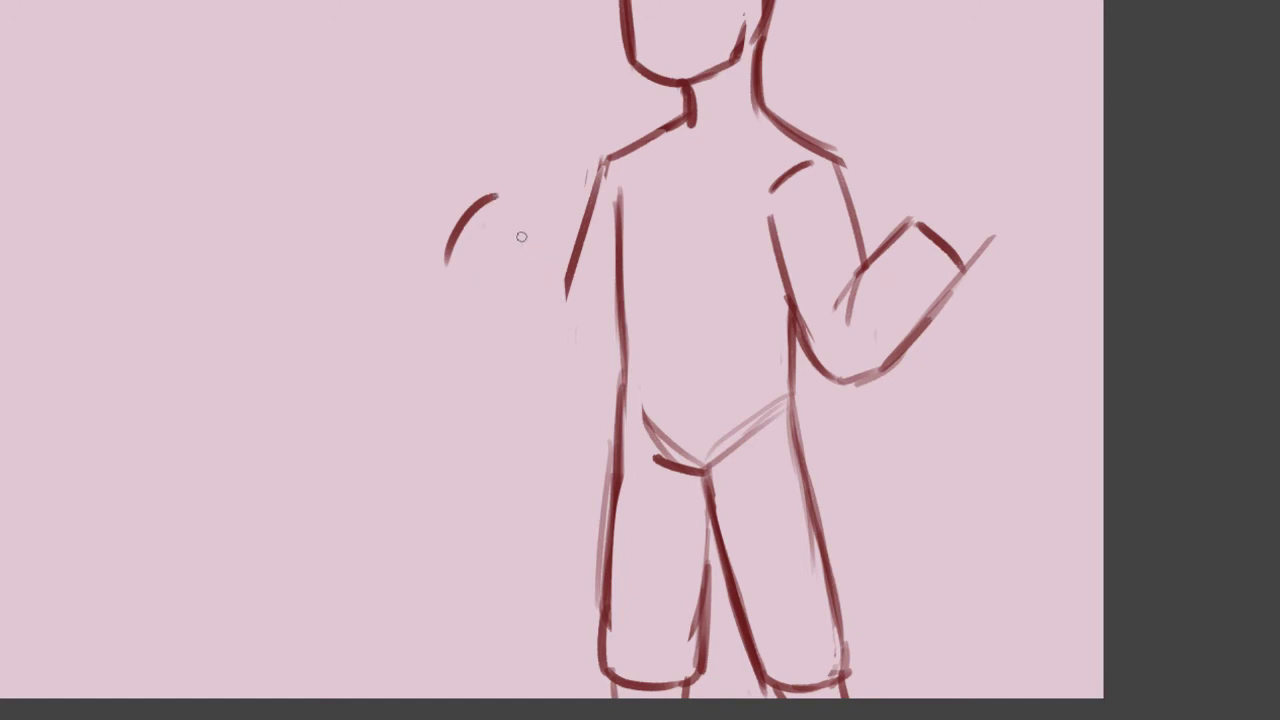
{"action": "mouse_move", "coordinate": [494, 197]}
{"action": "left_mouse_down"}
{"action": "mouse_move", "coordinate": [563, 281]}
{"action": "mouse_move", "coordinate": [569, 330]}
{"action": "left_mouse_up"}
{"action": "key", "text": "ctrl+z"}
{"action": "key", "text": "ctrl+z"}
{"action": "left_click_drag", "start_coordinate": [566, 282], "coordinate": [563, 340]}
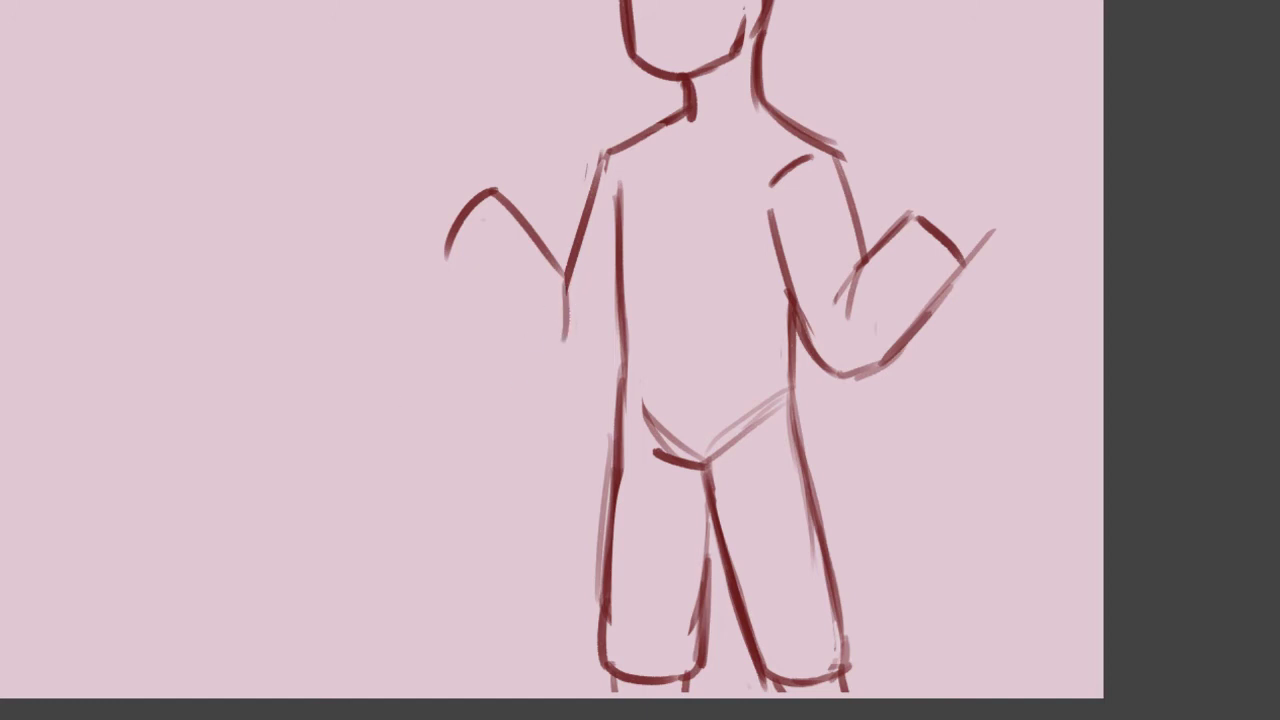
- Rework the left-hand elbow crease and erase the forearm's upper edge
{"action": "left_click_drag", "start_coordinate": [757, 393], "coordinate": [797, 444]}
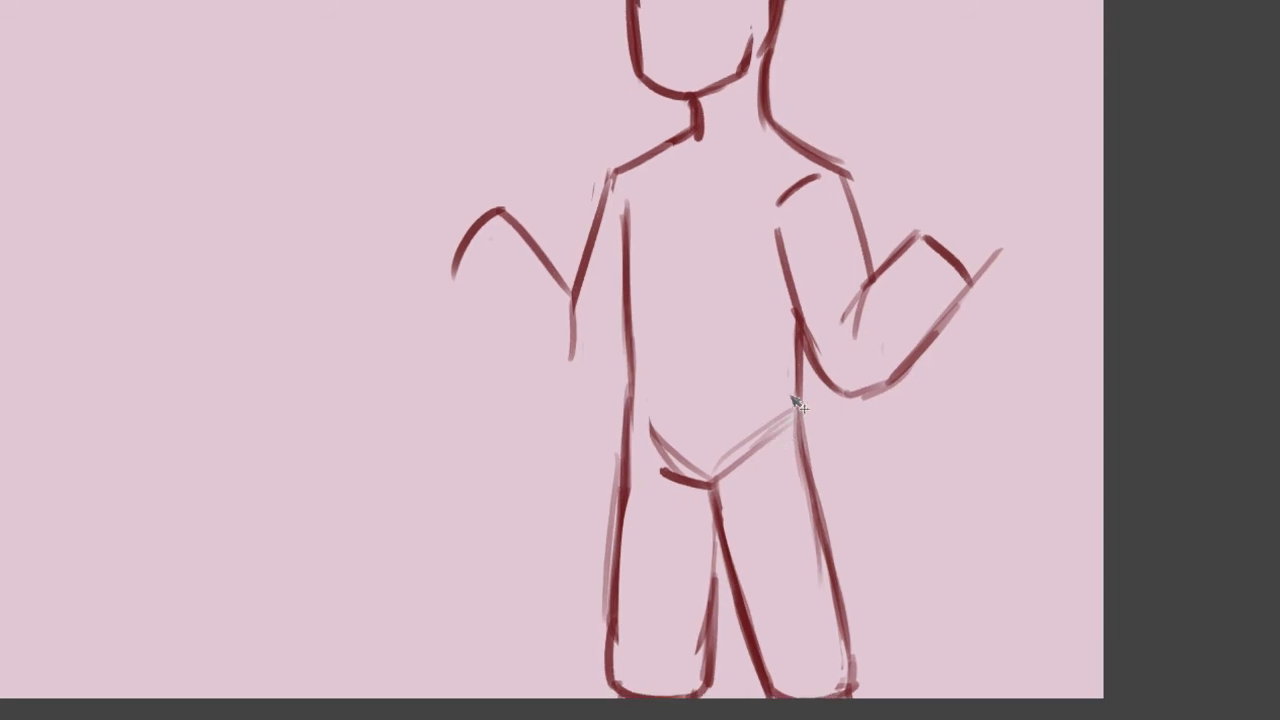
{"action": "left_click_drag", "start_coordinate": [791, 399], "coordinate": [786, 385]}
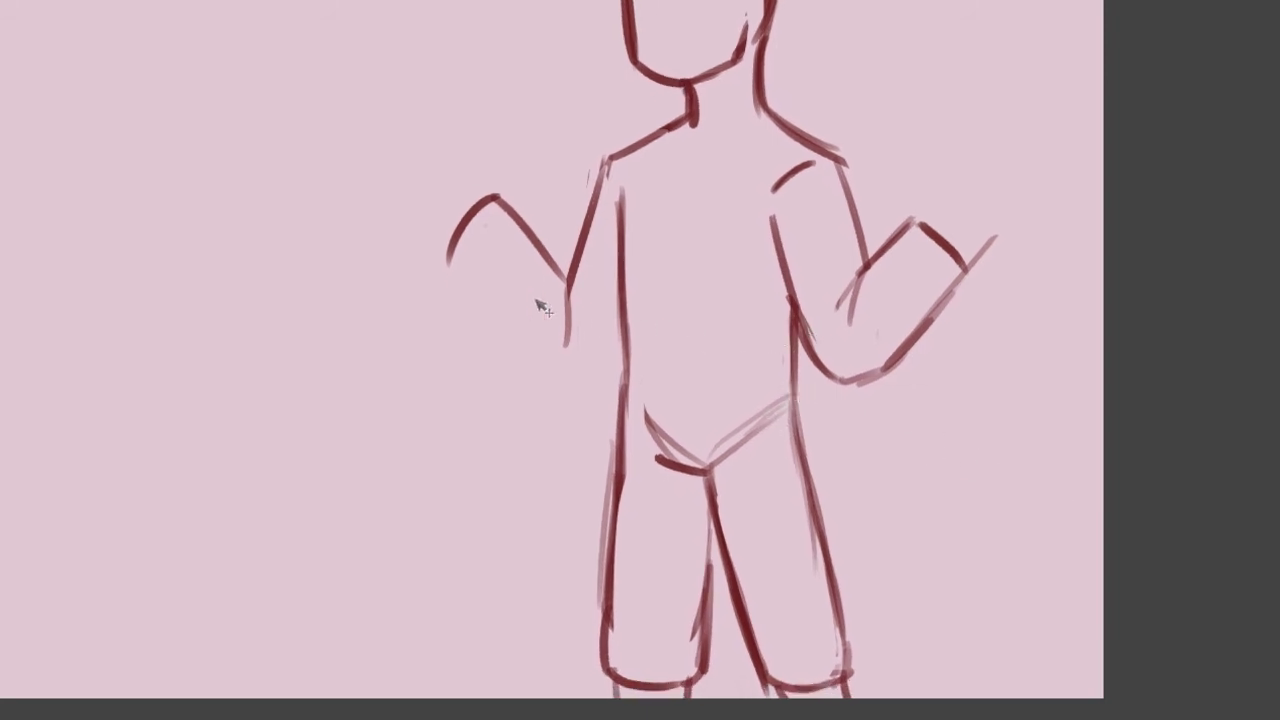
{"action": "left_click_drag", "start_coordinate": [575, 287], "coordinate": [564, 353]}
{"action": "key", "text": "e"}
{"action": "left_click_drag", "start_coordinate": [449, 258], "coordinate": [528, 372]}
{"action": "key", "text": "ctrl+z"}
{"action": "mouse_move", "coordinate": [486, 186]}
{"action": "left_mouse_down"}
{"action": "mouse_move", "coordinate": [531, 263]}
{"action": "mouse_move", "coordinate": [558, 281]}
{"action": "mouse_move", "coordinate": [544, 239]}
{"action": "mouse_move", "coordinate": [499, 232]}
{"action": "left_mouse_up"}
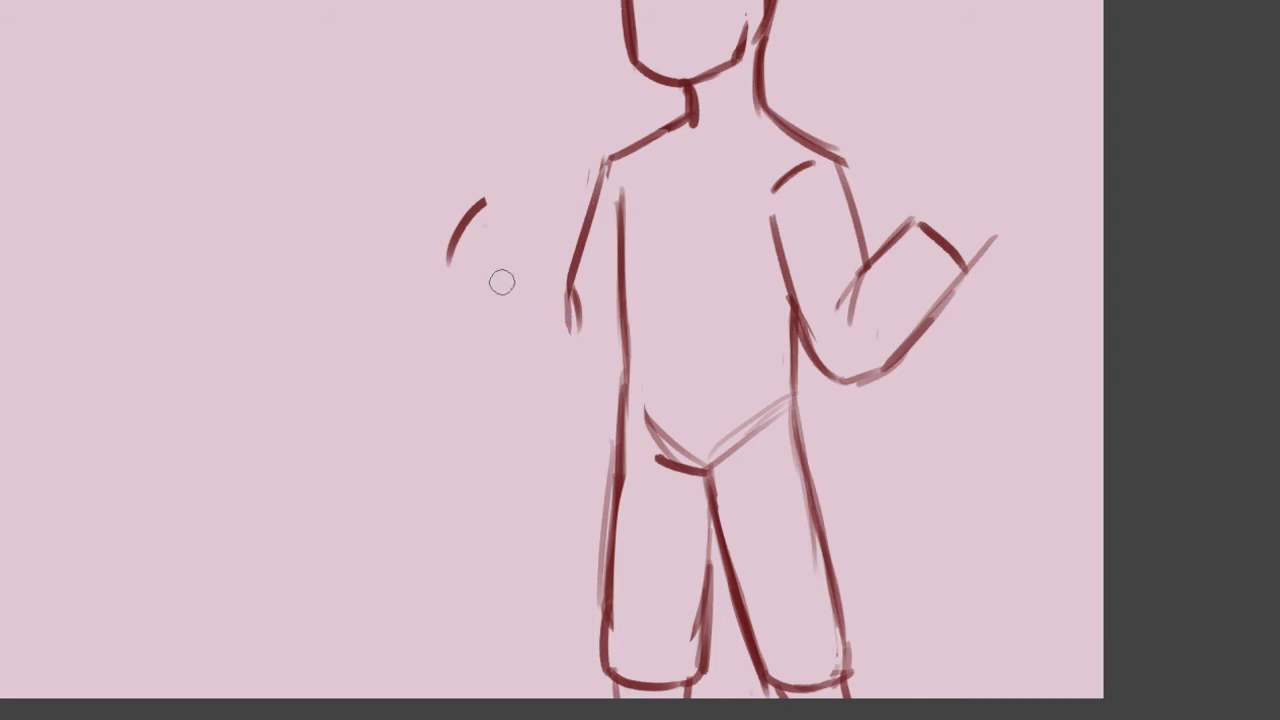
- Redraw the upper edge of the left-hand forearm and add its lower edge from the wrist toward the elbow
{"action": "left_click_drag", "start_coordinate": [482, 199], "coordinate": [562, 274]}
{"action": "key", "text": "ctrl+z"}
{"action": "left_click_drag", "start_coordinate": [484, 202], "coordinate": [568, 264]}
{"action": "left_click_drag", "start_coordinate": [447, 266], "coordinate": [540, 358]}
{"action": "key", "text": "ctrl+z"}
{"action": "left_click_drag", "start_coordinate": [446, 266], "coordinate": [562, 370]}
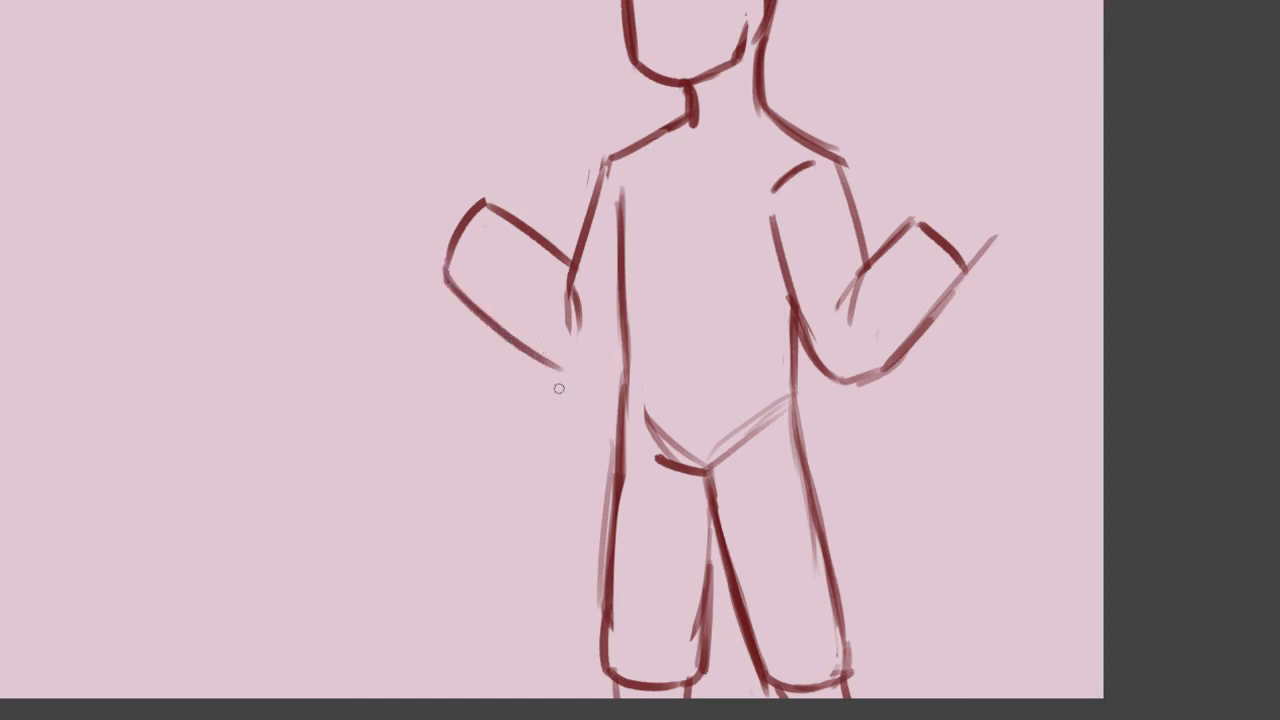
- Redraw the left-hand inner elbow crease and join the forearm's lower edge to the torso with a rounded elbow
{"action": "key", "text": "e"}
{"action": "mouse_move", "coordinate": [564, 279]}
{"action": "left_mouse_down"}
{"action": "mouse_move", "coordinate": [583, 340]}
{"action": "mouse_move", "coordinate": [589, 318]}
{"action": "left_mouse_up"}
{"action": "key", "text": "b"}
{"action": "mouse_move", "coordinate": [564, 265]}
{"action": "left_mouse_down"}
{"action": "mouse_move", "coordinate": [574, 308]}
{"action": "mouse_move", "coordinate": [597, 304]}
{"action": "left_mouse_up"}
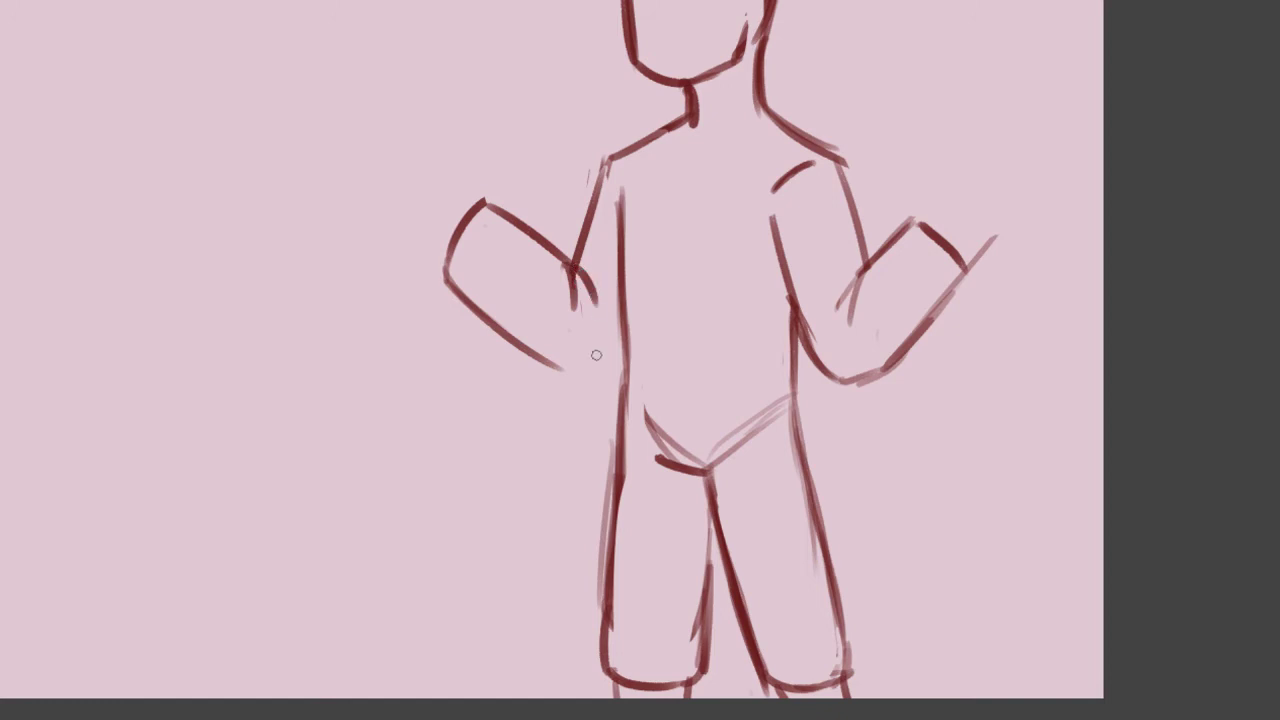
{"action": "key", "text": "ctrl+z"}
{"action": "mouse_move", "coordinate": [556, 372]}
{"action": "left_mouse_down"}
{"action": "mouse_move", "coordinate": [596, 361]}
{"action": "mouse_move", "coordinate": [574, 384]}
{"action": "mouse_move", "coordinate": [623, 364]}
{"action": "mouse_move", "coordinate": [598, 374]}
{"action": "mouse_move", "coordinate": [629, 371]}
{"action": "left_mouse_up"}
{"action": "key", "text": "ctrl+z"}
- Erase the left-hand wrist arc and redraw the forearm slimmer, with a new upper edge and a shorter wrist line
{"action": "mouse_move", "coordinate": [484, 211]}
{"action": "left_mouse_down"}
{"action": "mouse_move", "coordinate": [443, 249]}
{"action": "mouse_move", "coordinate": [449, 266]}
{"action": "mouse_move", "coordinate": [537, 218]}
{"action": "mouse_move", "coordinate": [491, 200]}
{"action": "mouse_move", "coordinate": [574, 267]}
{"action": "left_mouse_up"}
{"action": "key", "text": "b"}
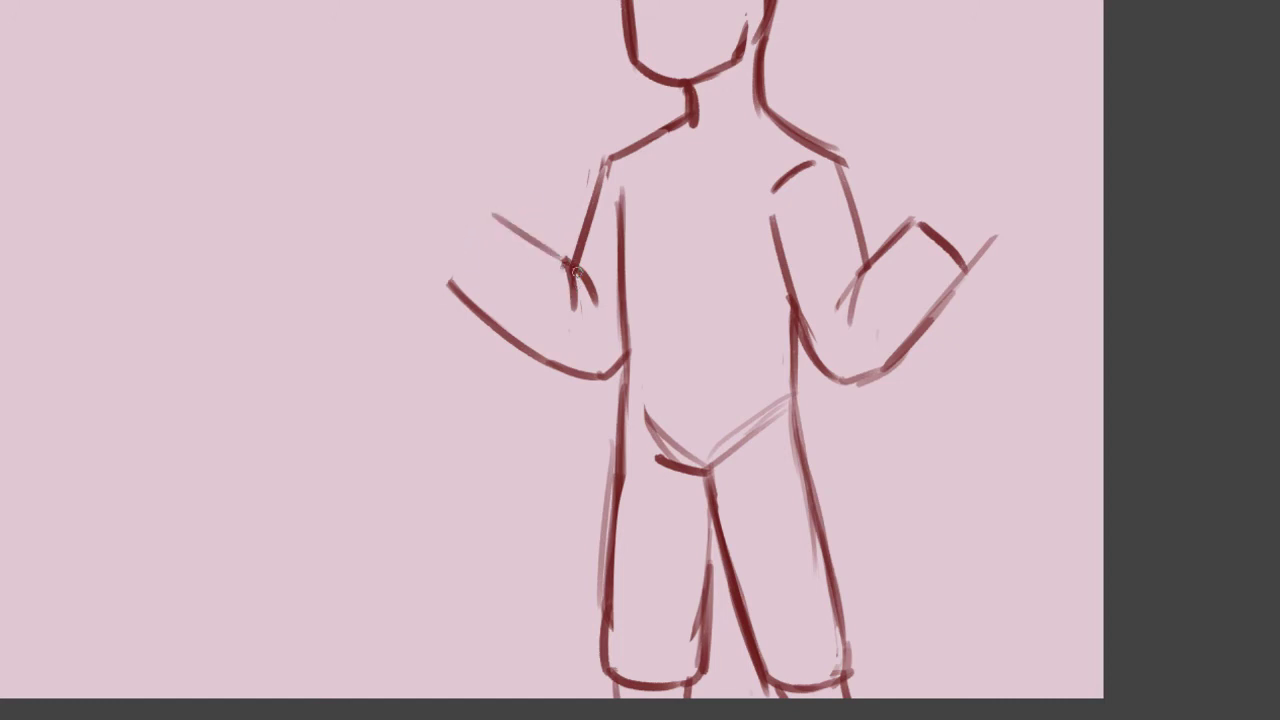
{"action": "left_click_drag", "start_coordinate": [502, 214], "coordinate": [570, 266]}
{"action": "mouse_move", "coordinate": [496, 217]}
{"action": "left_mouse_down"}
{"action": "mouse_move", "coordinate": [466, 292]}
{"action": "mouse_move", "coordinate": [453, 290]}
{"action": "left_mouse_up"}
{"action": "key", "text": "ctrl+z"}
{"action": "key", "text": "e"}
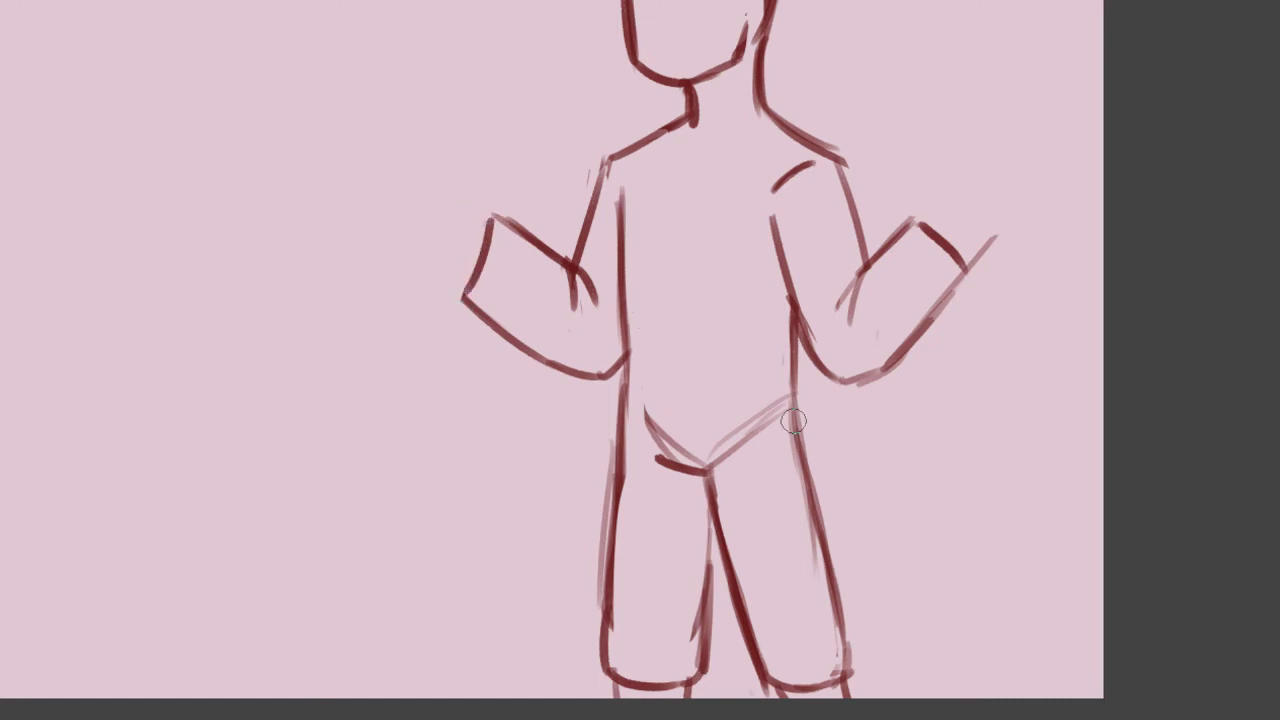
- Trim the overshooting right-hand wrist line, retrace the left-hand forearm's lower edge and darken that arm's shoulder corner
{"action": "left_click_drag", "start_coordinate": [970, 226], "coordinate": [1004, 270]}
{"action": "left_click_drag", "start_coordinate": [481, 322], "coordinate": [560, 366]}
{"action": "key", "text": "ctrl+z"}
{"action": "key", "text": "ctrl+z"}
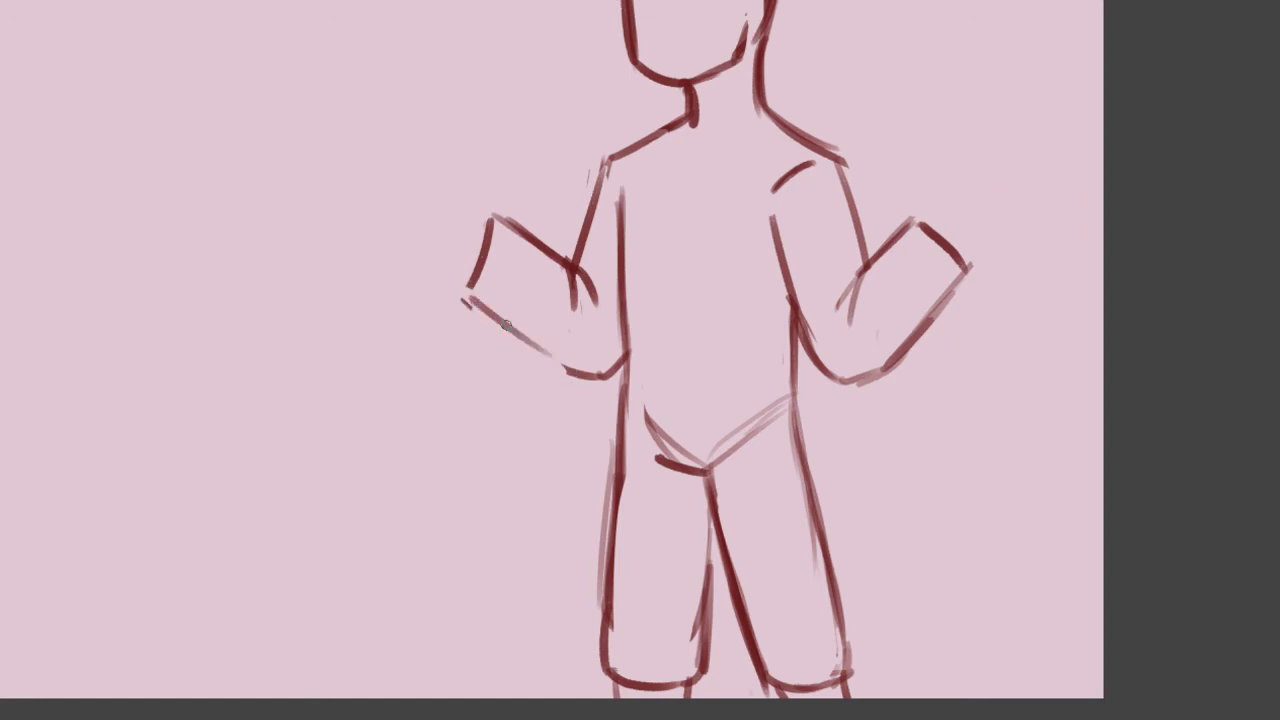
{"action": "left_click_drag", "start_coordinate": [501, 325], "coordinate": [610, 384]}
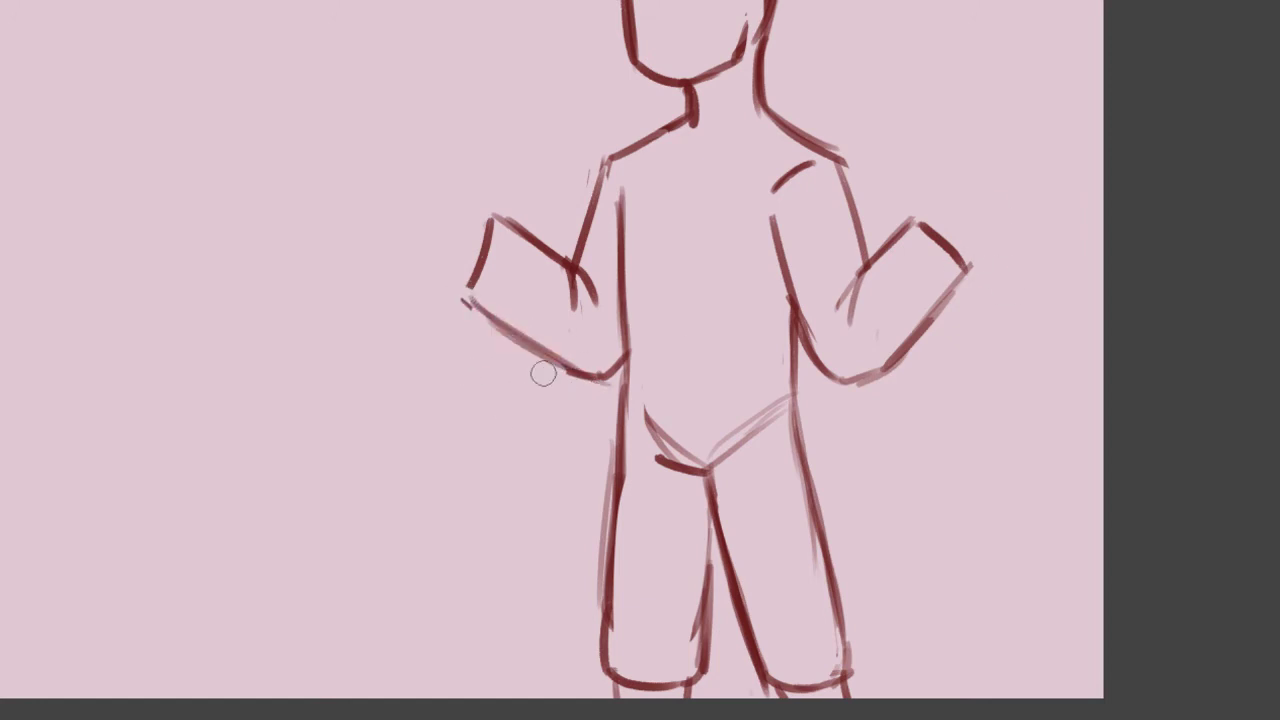
{"action": "left_click_drag", "start_coordinate": [467, 283], "coordinate": [504, 322]}
{"action": "key", "text": "ctrl+z"}
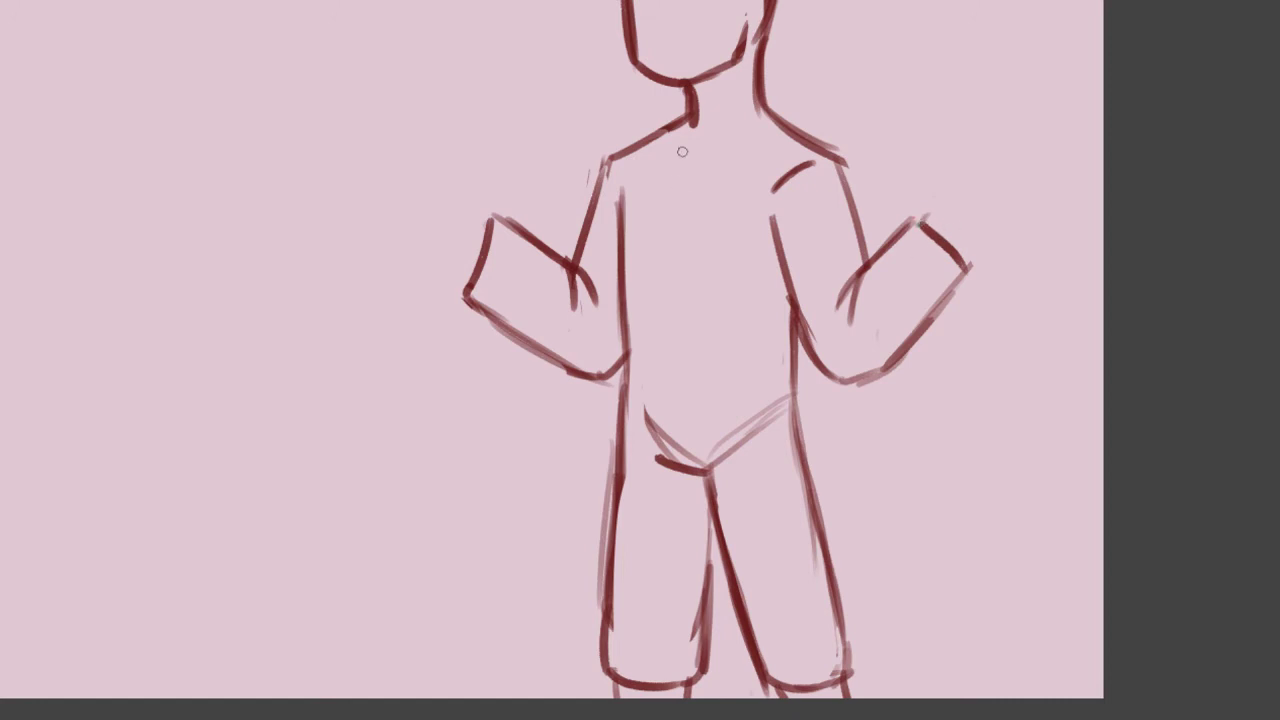
{"action": "left_click_drag", "start_coordinate": [607, 162], "coordinate": [598, 196]}
- Draw the coat's open front edge from the base of the neck down to the waist
{"action": "scroll", "coordinate": [804, 281], "scroll_direction": "up", "scroll_amount": 2}
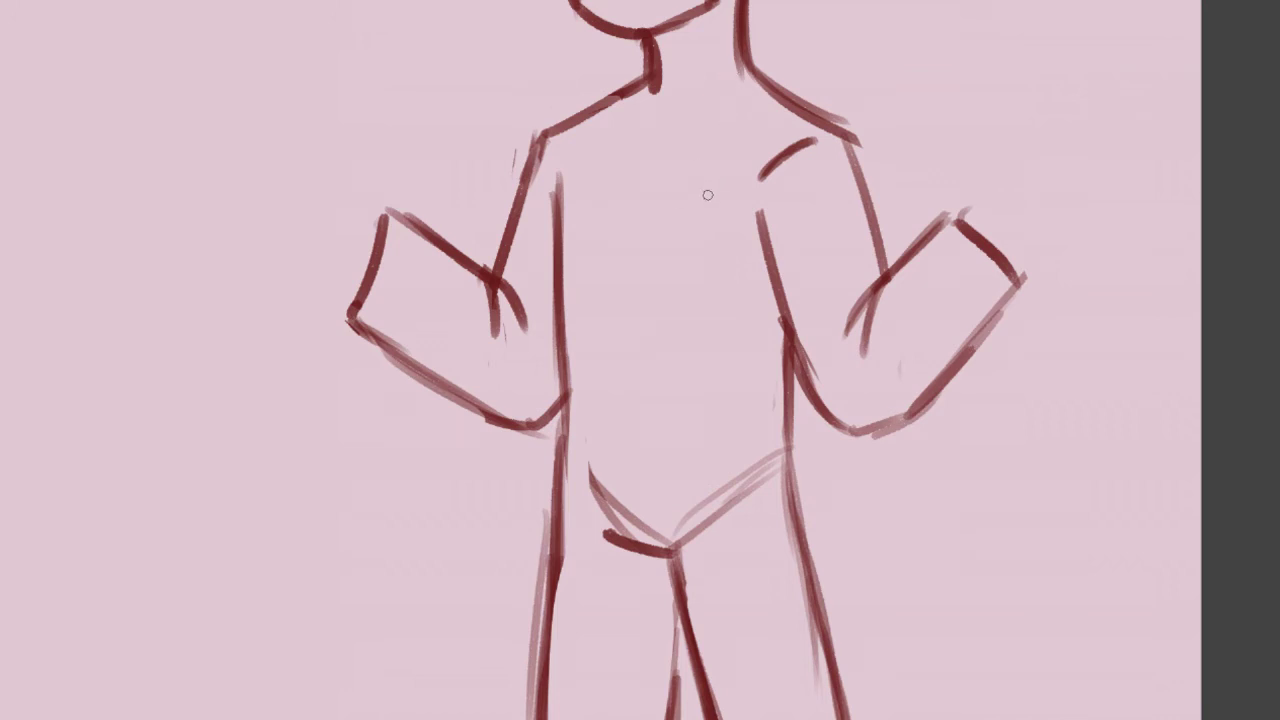
{"action": "left_click_drag", "start_coordinate": [732, 68], "coordinate": [662, 232]}
{"action": "key", "text": "ctrl+z"}
{"action": "left_click_drag", "start_coordinate": [745, 70], "coordinate": [706, 190]}
{"action": "key", "text": "ctrl+z"}
{"action": "key", "text": "ctrl+z"}
{"action": "mouse_move", "coordinate": [751, 88]}
{"action": "left_mouse_down"}
{"action": "mouse_move", "coordinate": [690, 274]}
{"action": "mouse_move", "coordinate": [728, 440]}
{"action": "left_mouse_up"}
{"action": "key", "text": "ctrl+z"}
{"action": "left_click_drag", "start_coordinate": [740, 74], "coordinate": [716, 380]}
- Add the notched lapel beside the coat's front edge and extend the edge diagonally across the right-hand thigh
{"action": "mouse_move", "coordinate": [745, 70]}
{"action": "left_mouse_down"}
{"action": "mouse_move", "coordinate": [762, 109]}
{"action": "mouse_move", "coordinate": [731, 221]}
{"action": "left_mouse_up"}
{"action": "key", "text": "ctrl+z"}
{"action": "key", "text": "ctrl+z"}
{"action": "mouse_move", "coordinate": [758, 68]}
{"action": "left_mouse_down"}
{"action": "mouse_move", "coordinate": [775, 110]}
{"action": "mouse_move", "coordinate": [737, 209]}
{"action": "mouse_move", "coordinate": [749, 277]}
{"action": "mouse_move", "coordinate": [724, 420]}
{"action": "left_mouse_up"}
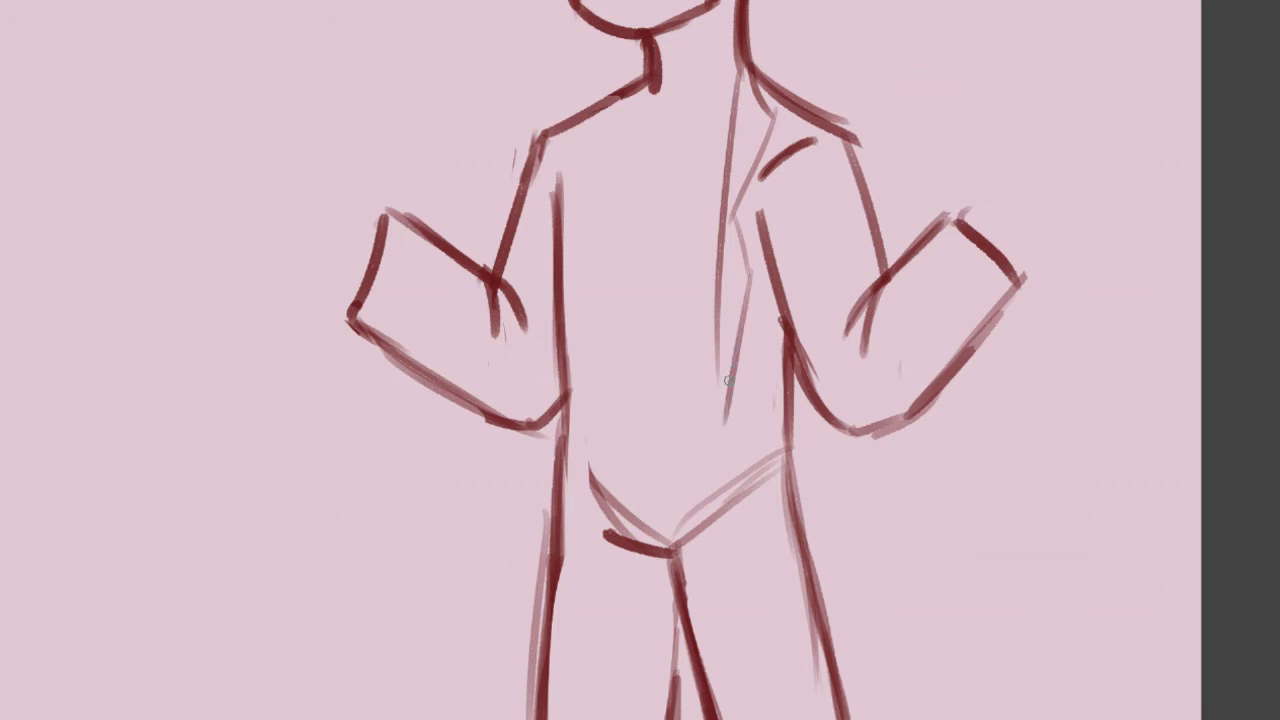
{"action": "left_click_drag", "start_coordinate": [713, 342], "coordinate": [767, 518]}
{"action": "left_click_drag", "start_coordinate": [749, 460], "coordinate": [846, 655]}
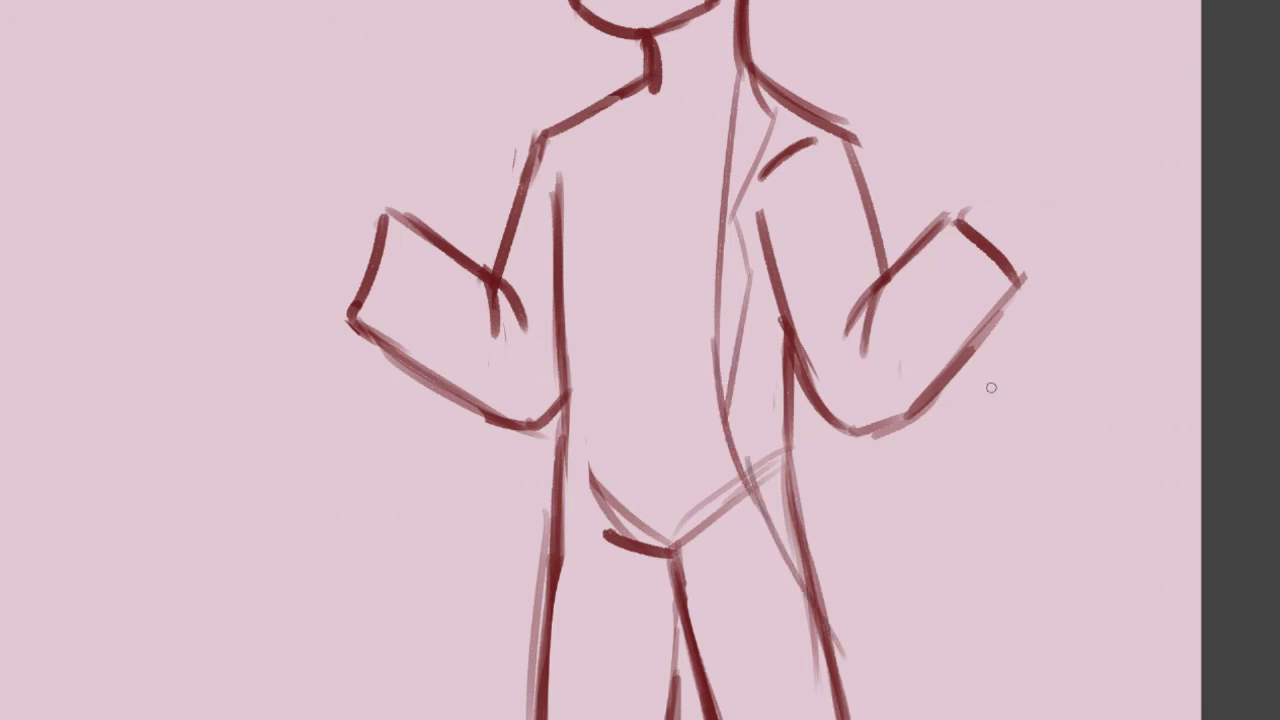